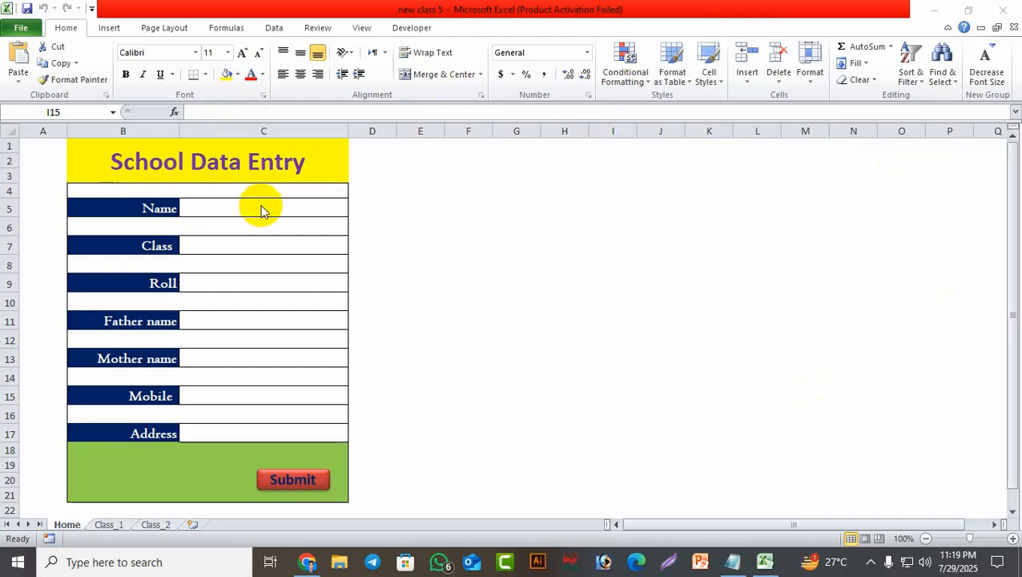
Enter the student's name, choose class 'one' from the C7 drop-down, and set roll 8.
click(260, 206)
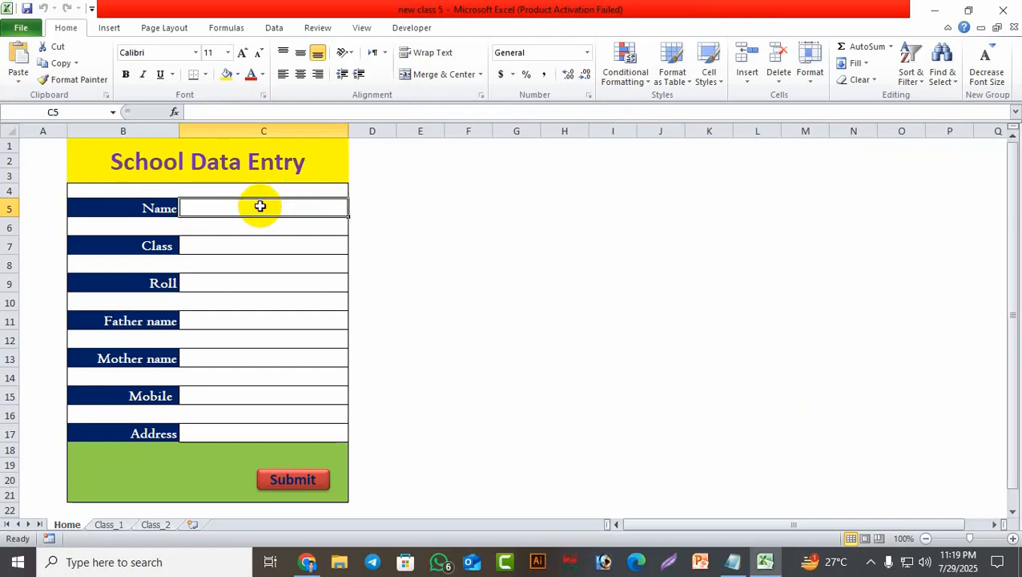
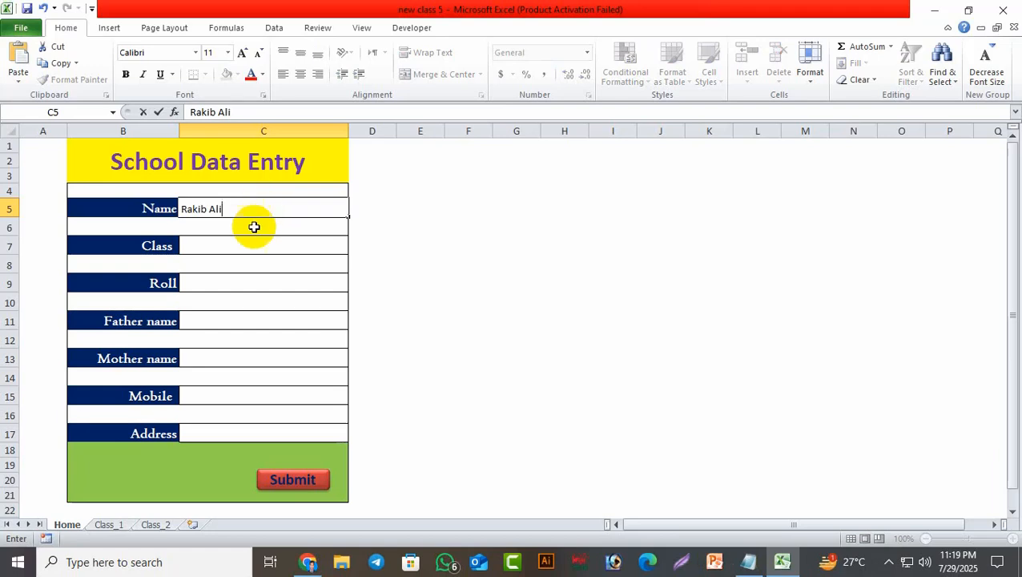
click(244, 251)
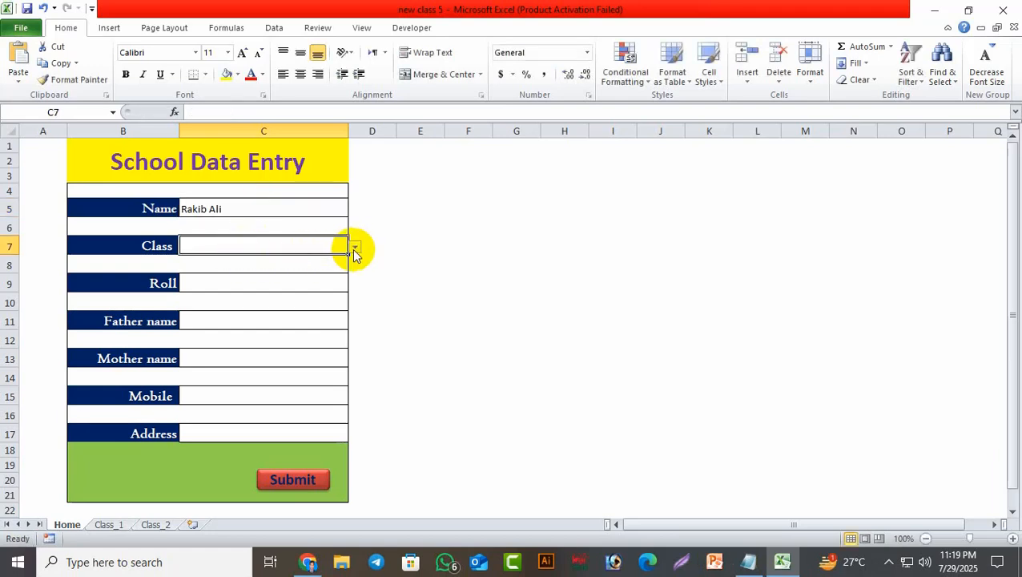
click(354, 249)
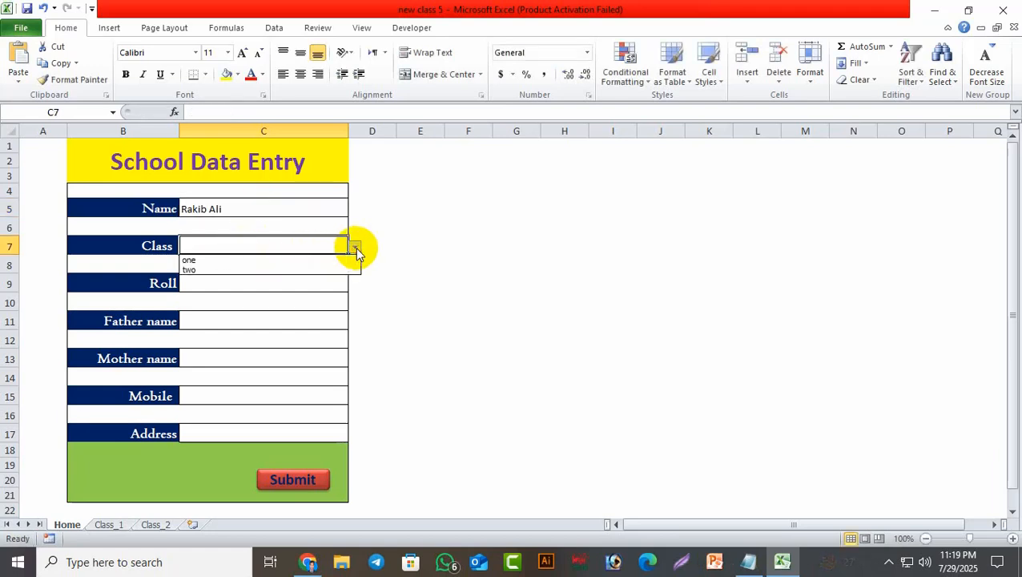
click(266, 261)
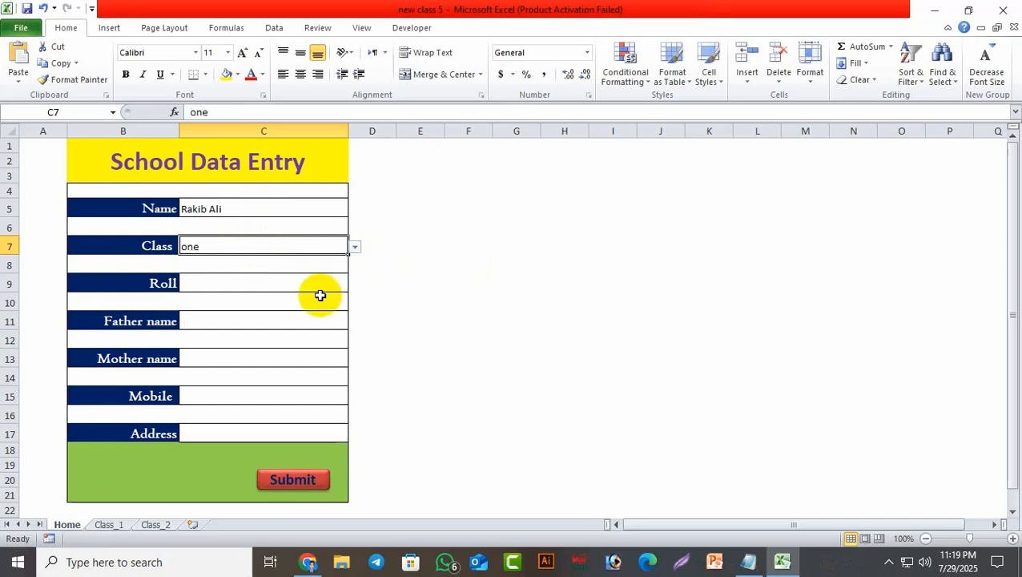
click(236, 284)
text(8)
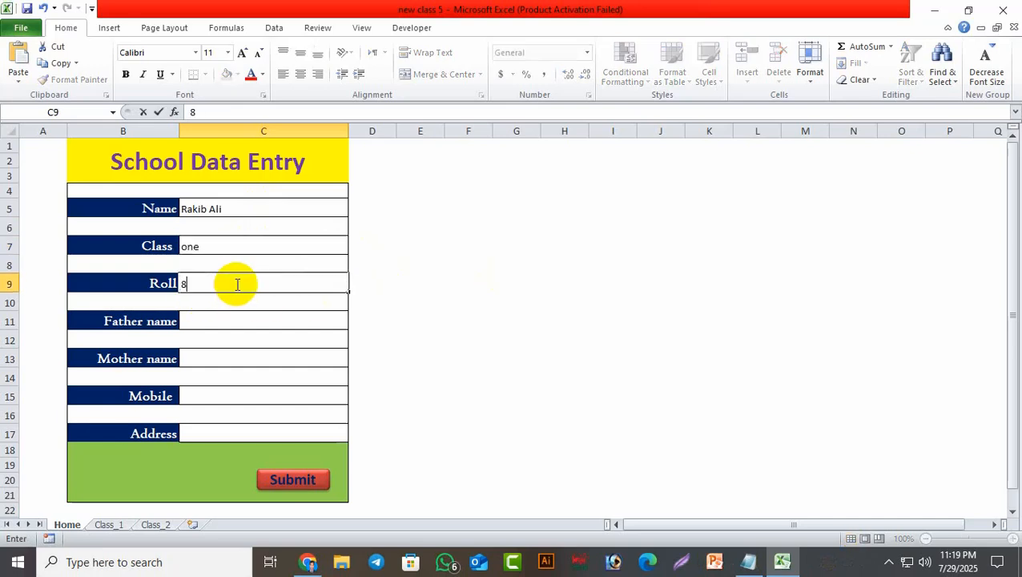
Fill in the father's name, mother's name, mobile number and address fields.
click(227, 318)
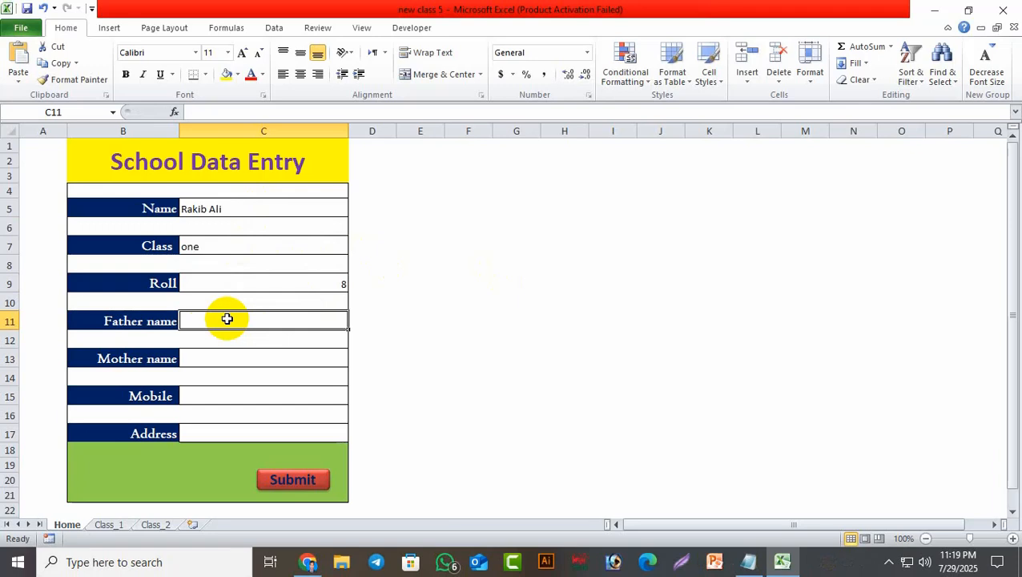
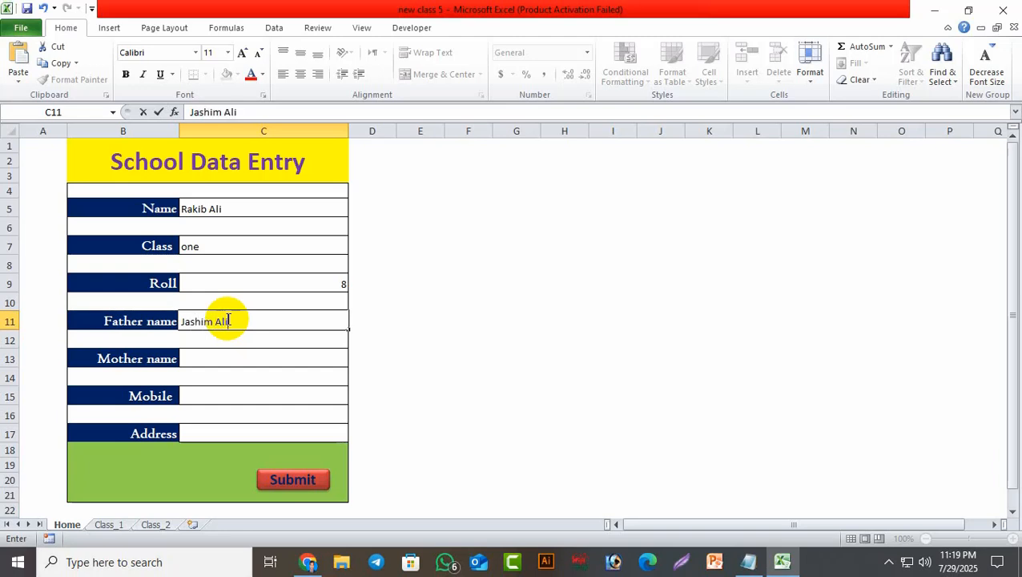
click(225, 354)
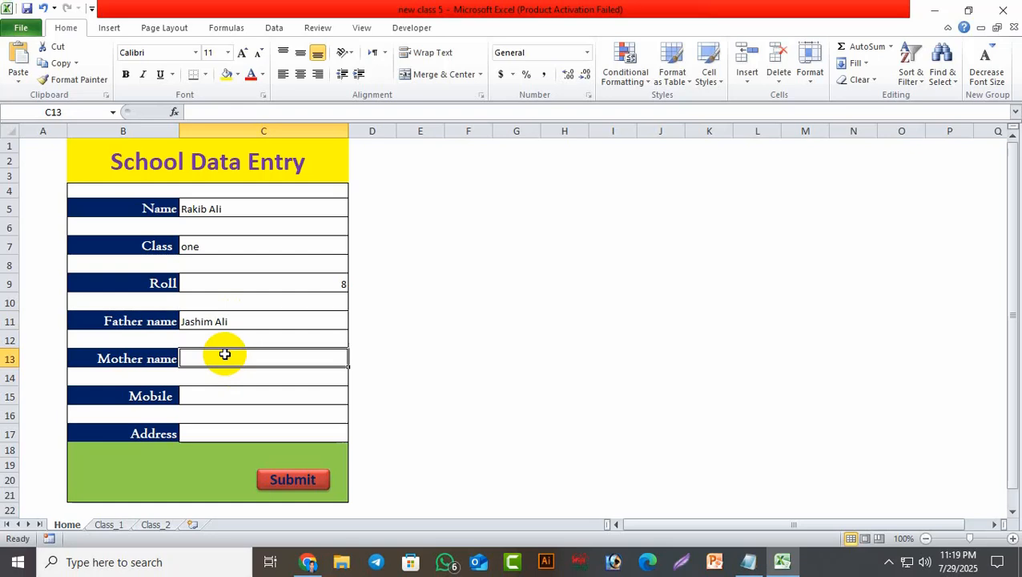
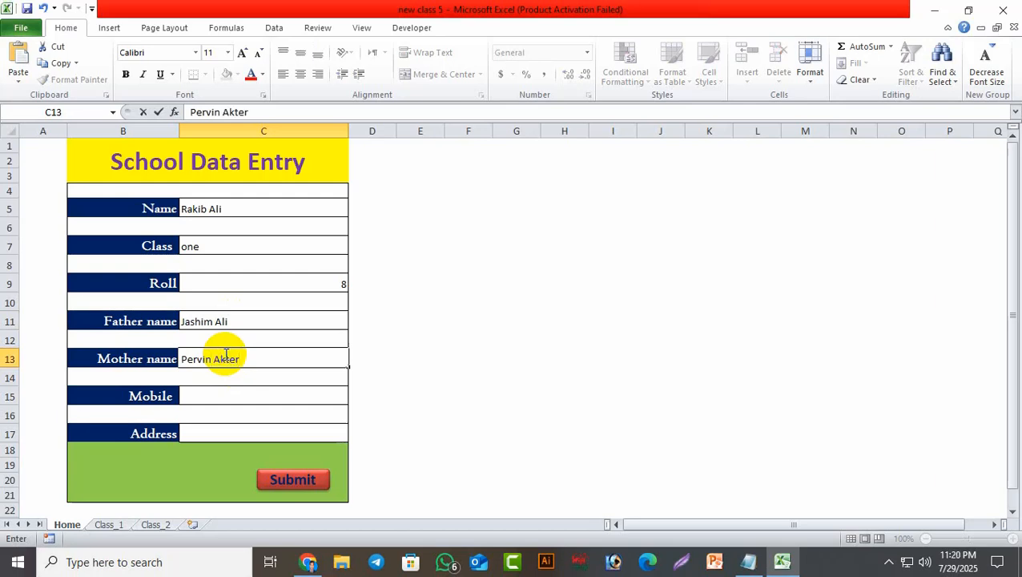
click(236, 398)
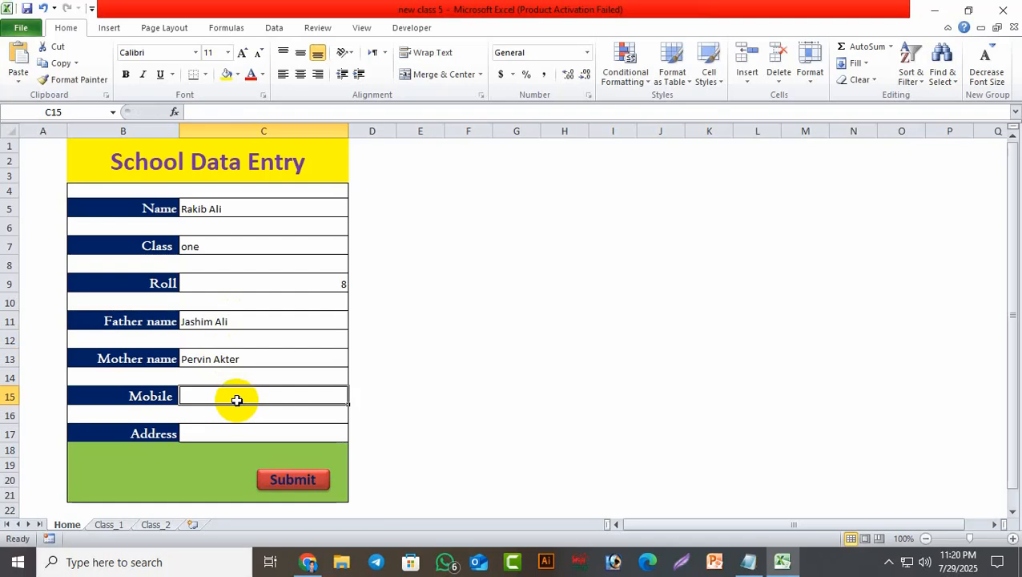
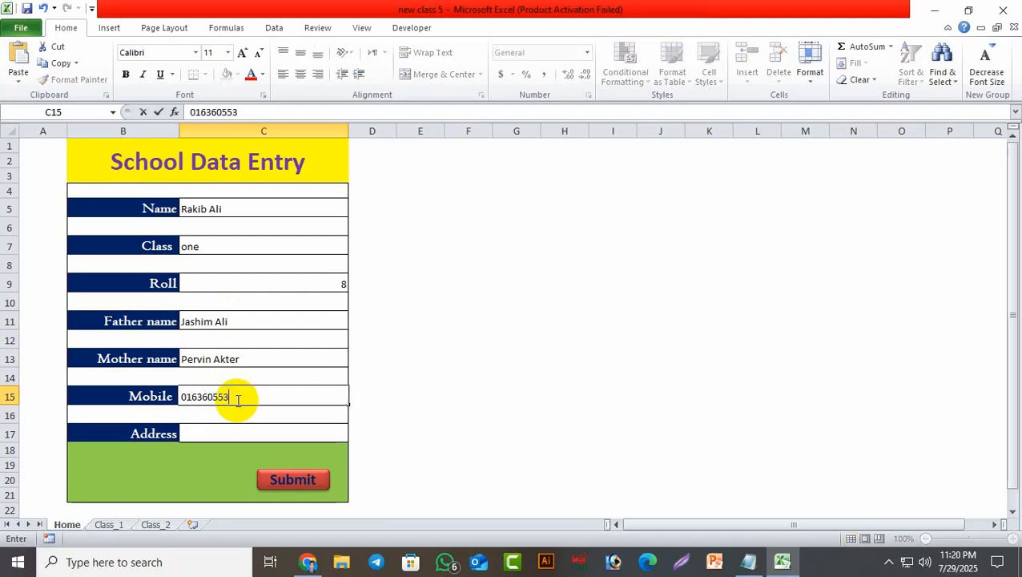
click(224, 433)
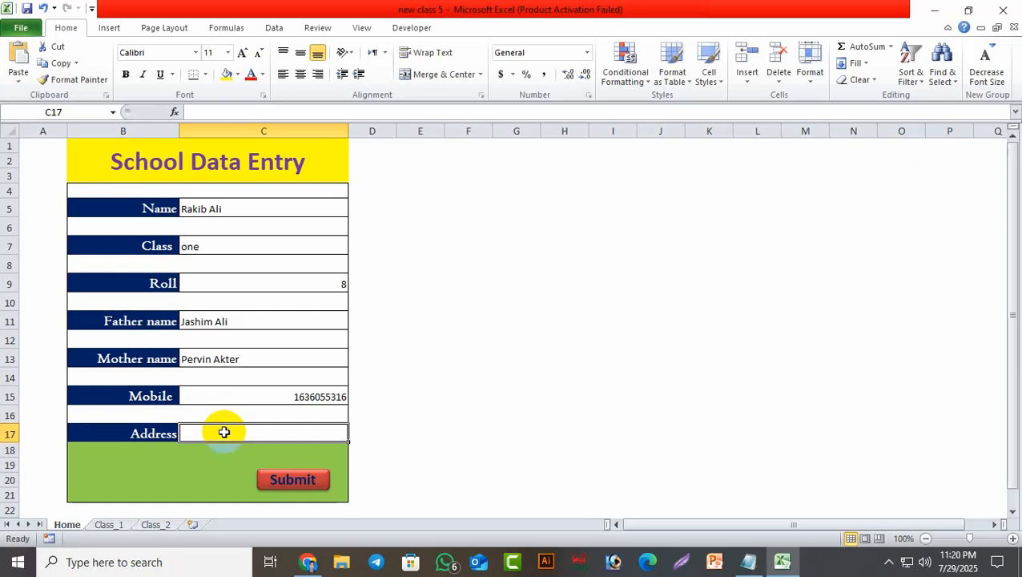
text(Dhaka)
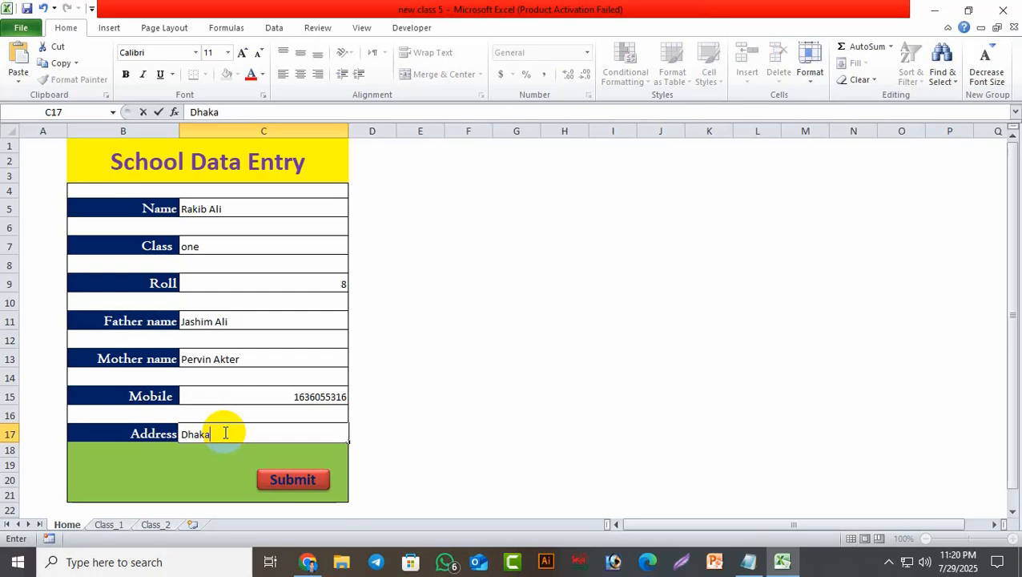
text(,Mirpur)
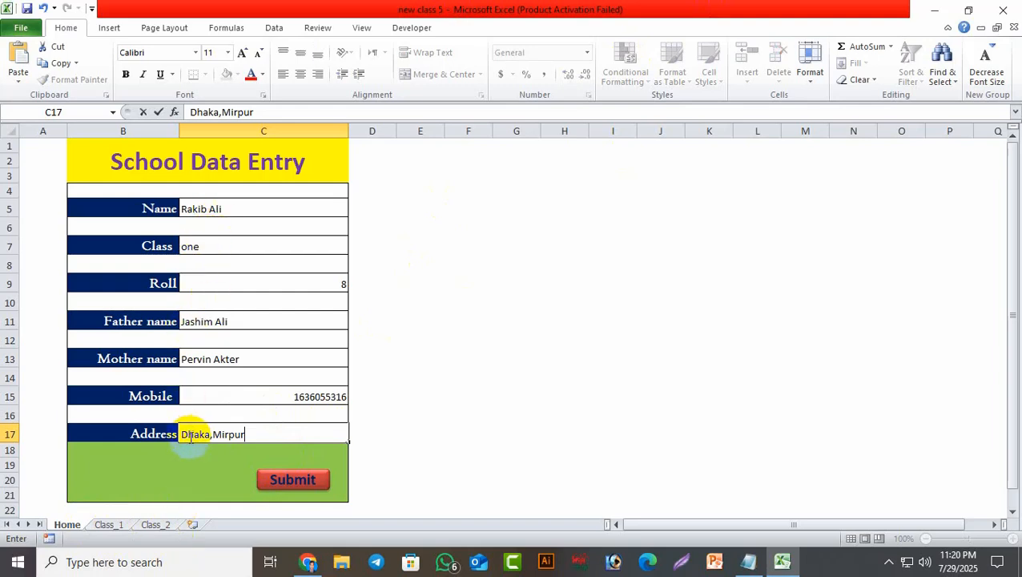
click(280, 480)
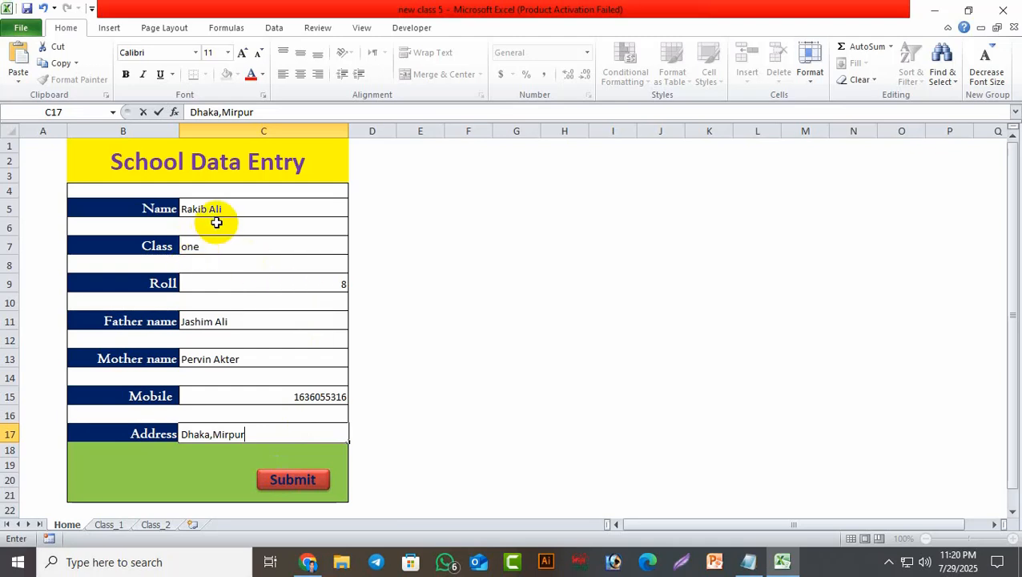
Submit the record, confirm it appears as a new Class_1 row, then go back to Home.
click(293, 481)
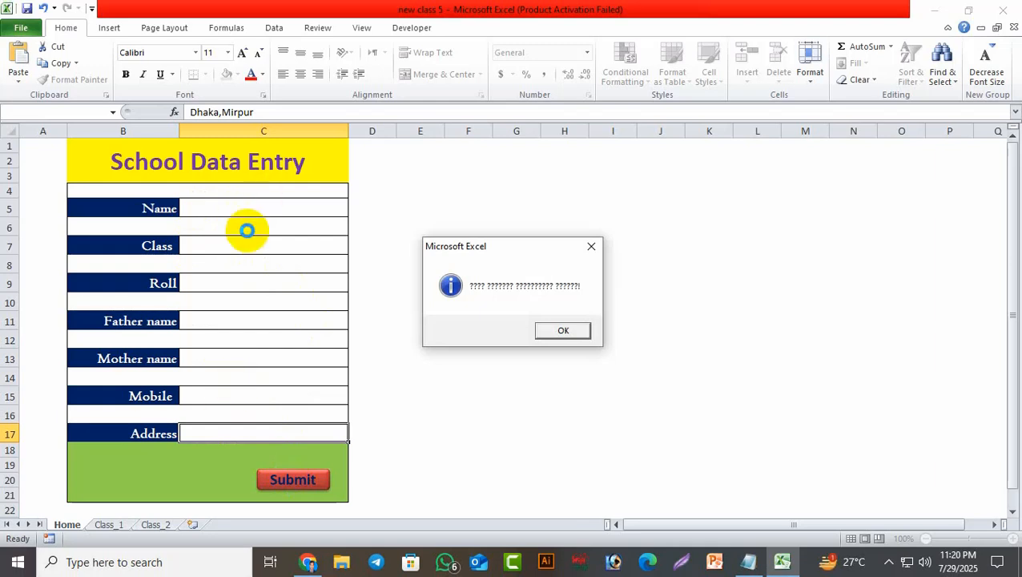
click(591, 245)
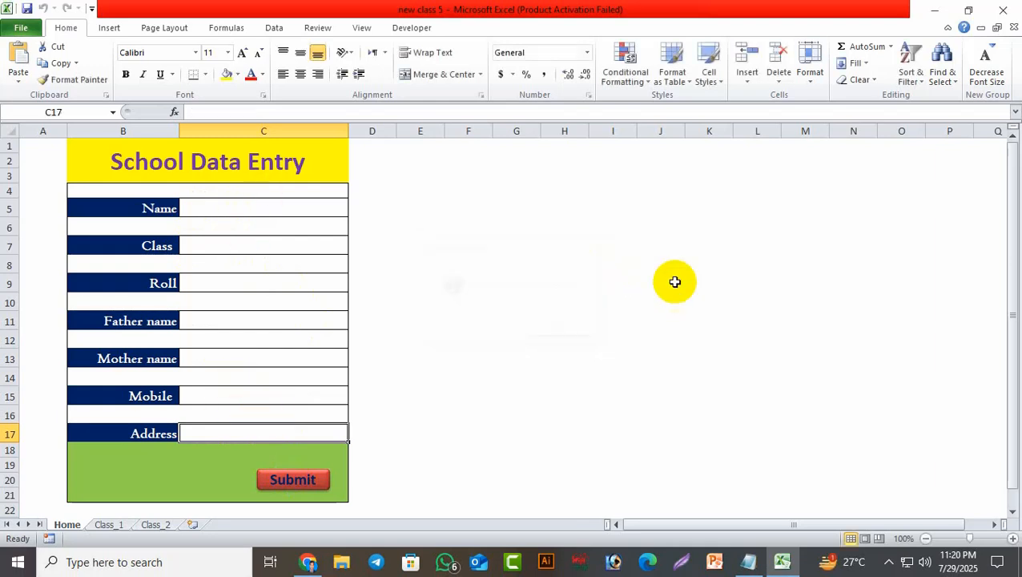
click(109, 525)
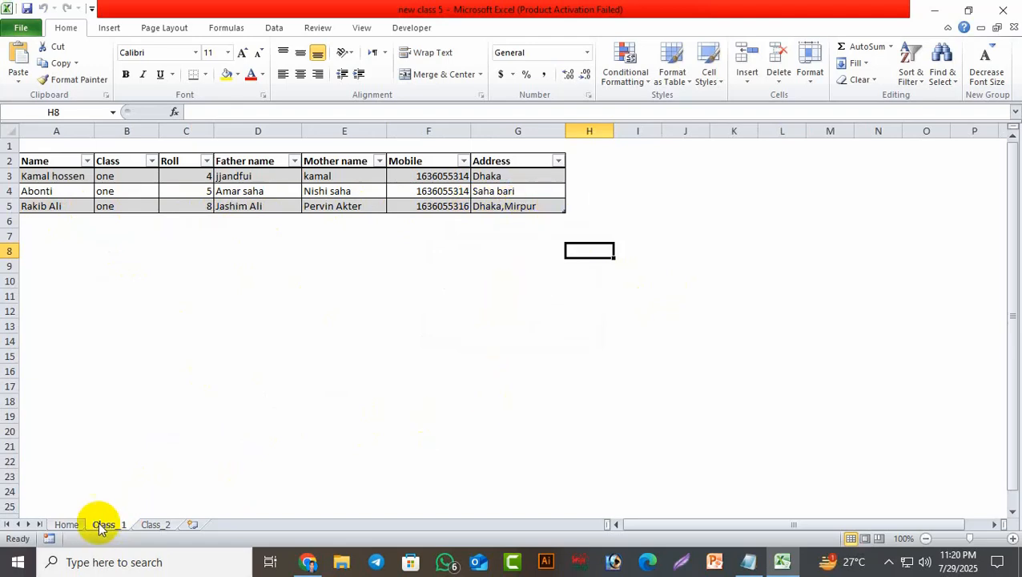
click(71, 525)
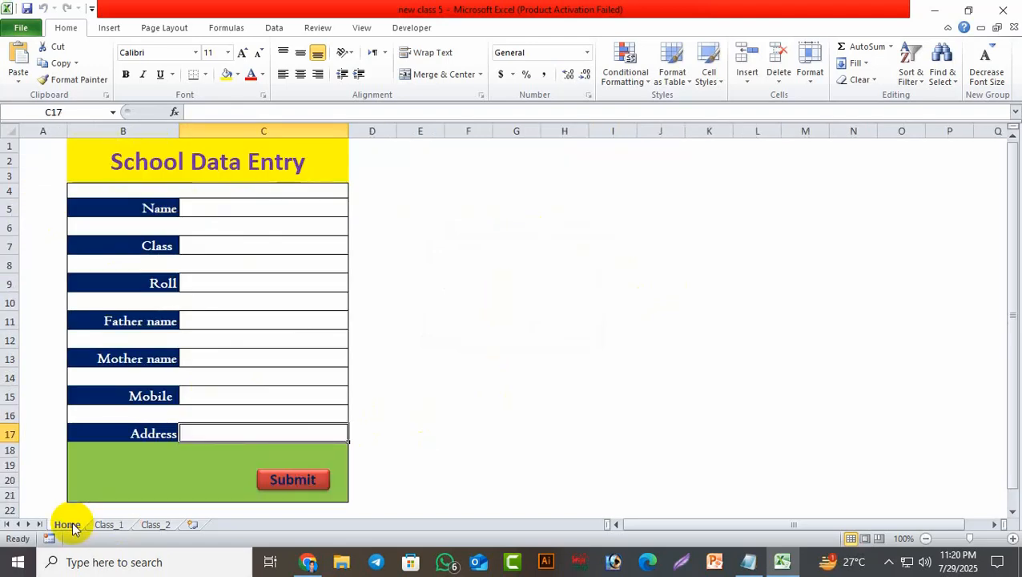
Enter the next student's name, choose class 'two' from the drop-down, and set roll 6.
click(225, 210)
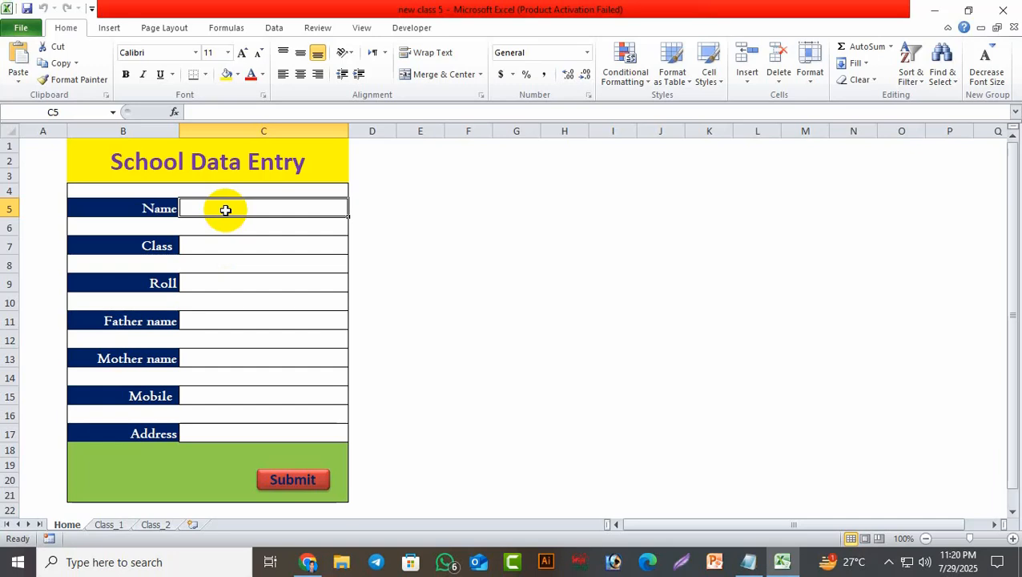
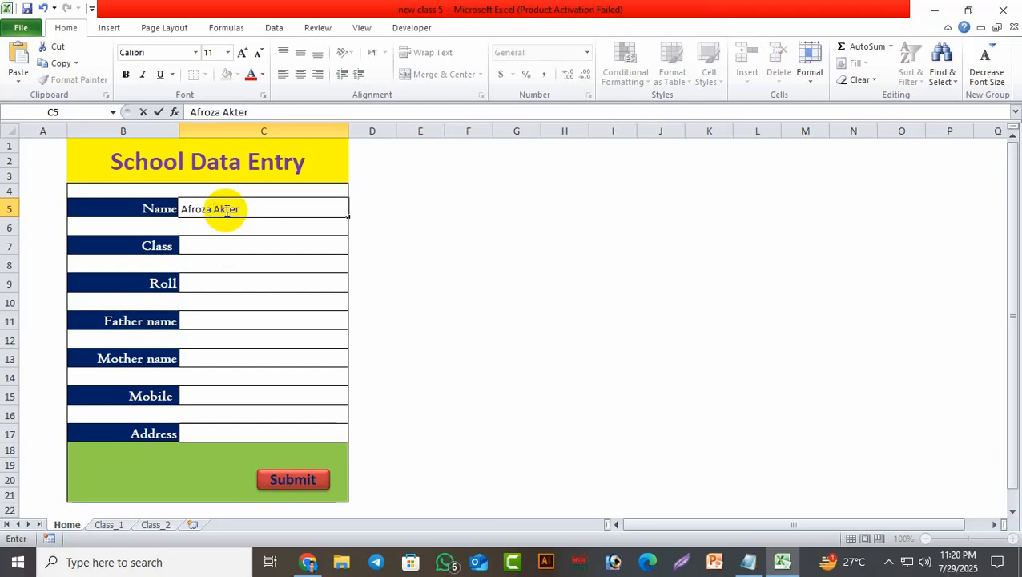
click(337, 250)
click(355, 249)
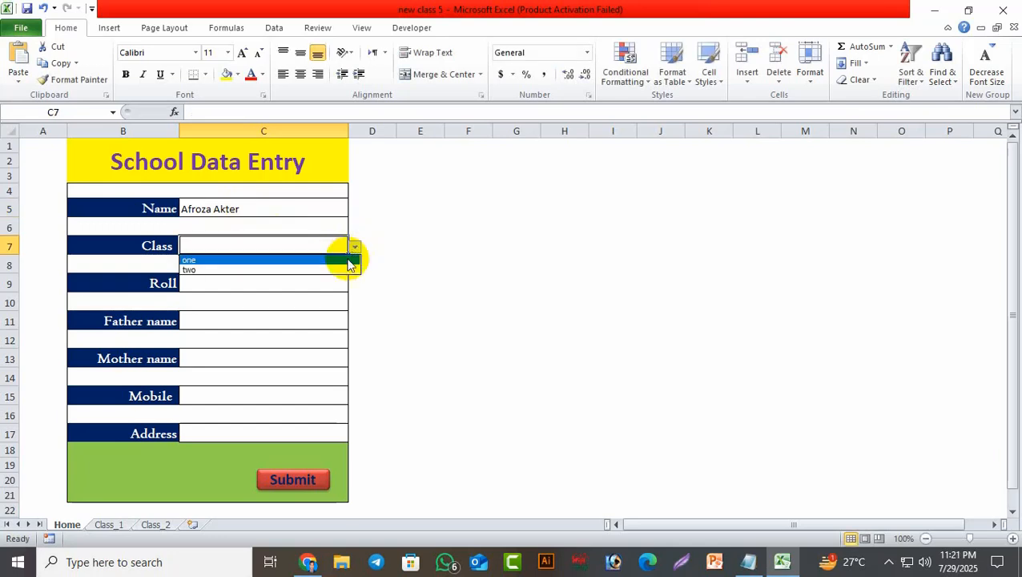
click(342, 270)
click(233, 285)
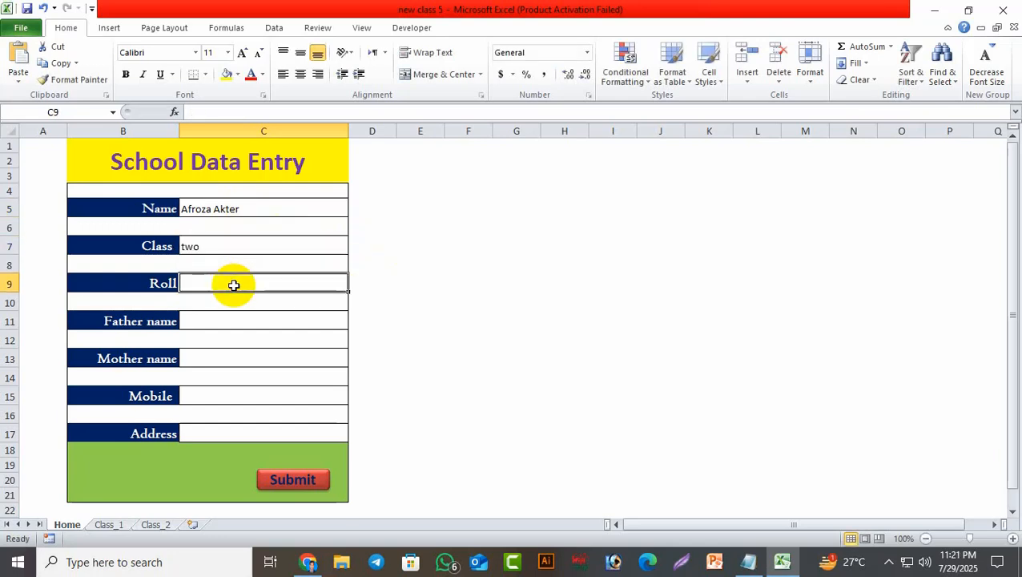
text(6)
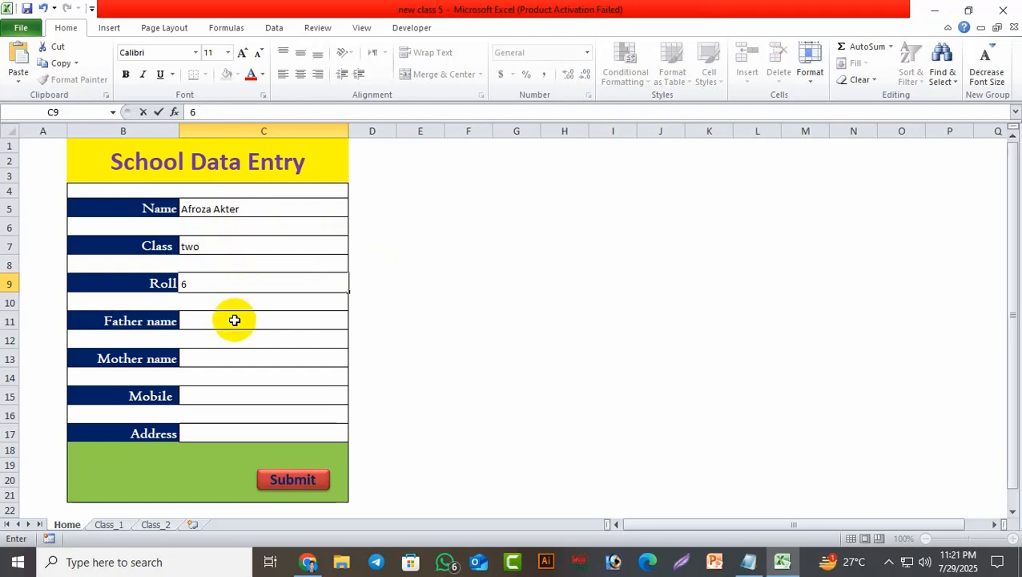
Fill in the father's name, mother's name, mobile number and address for this student.
click(233, 322)
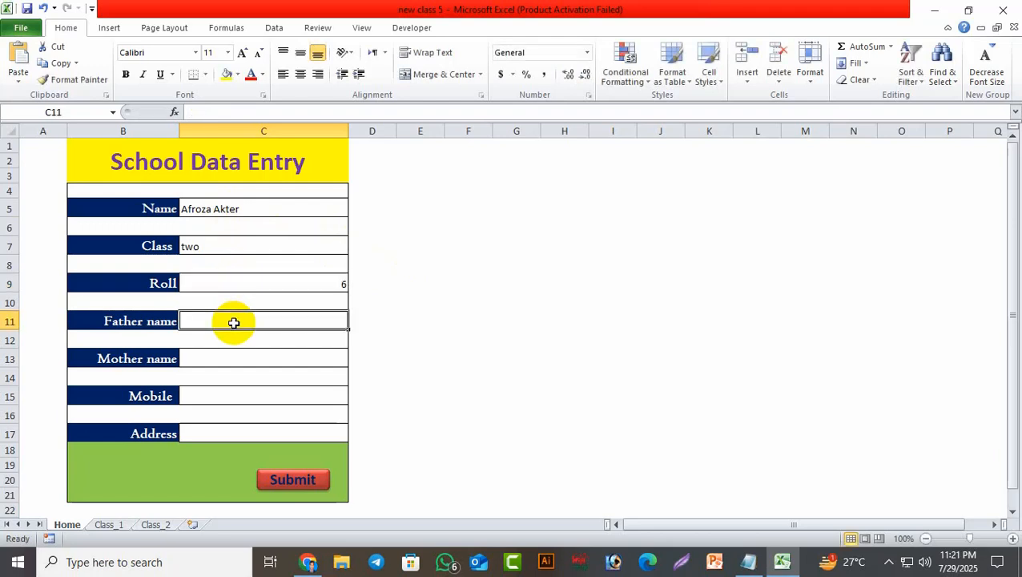
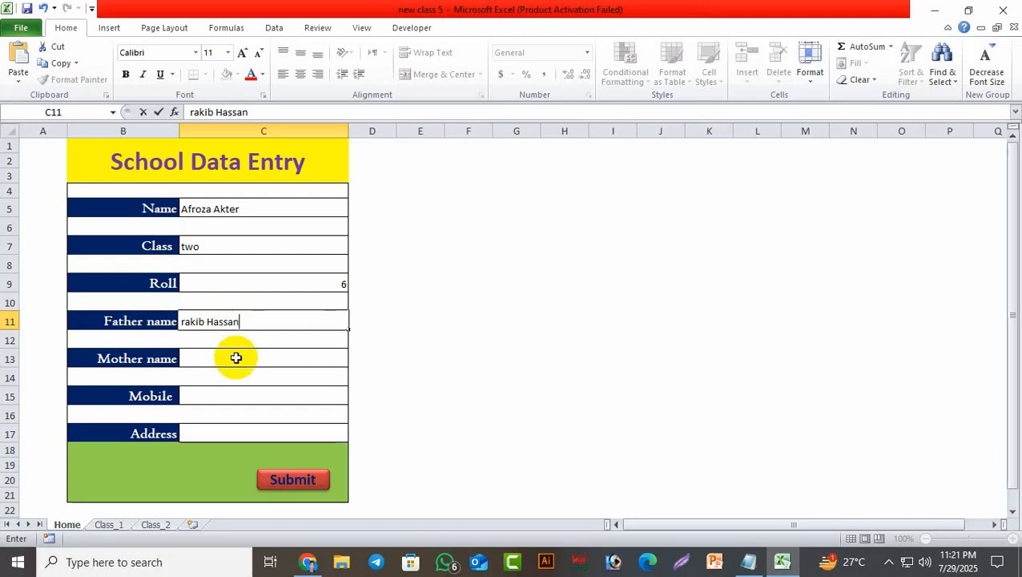
click(236, 358)
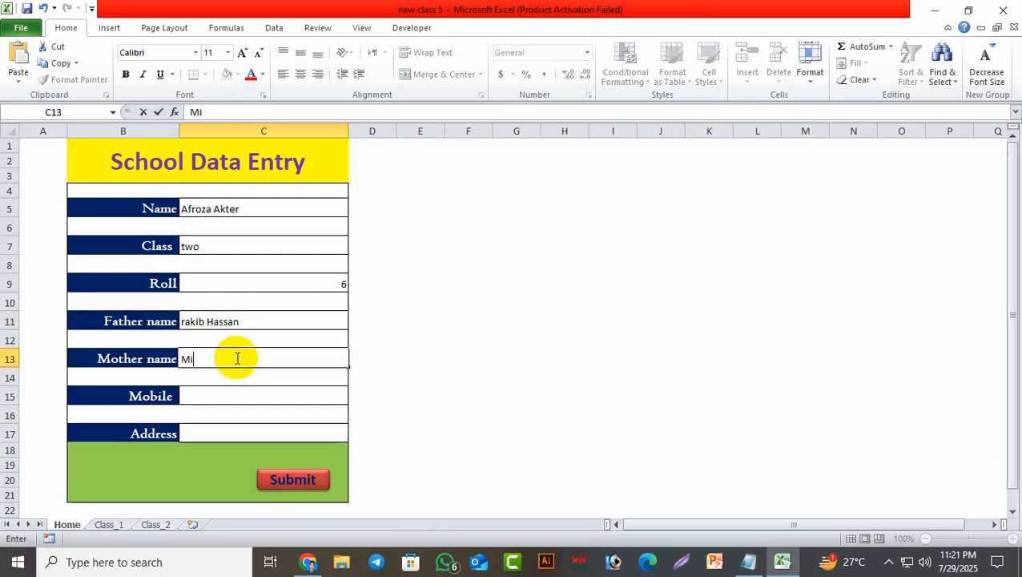
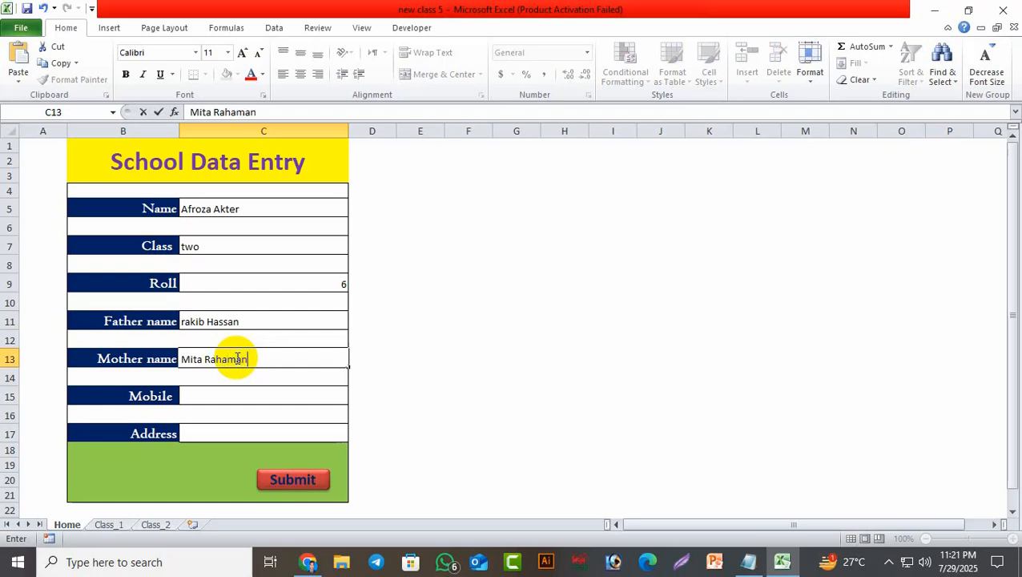
click(236, 399)
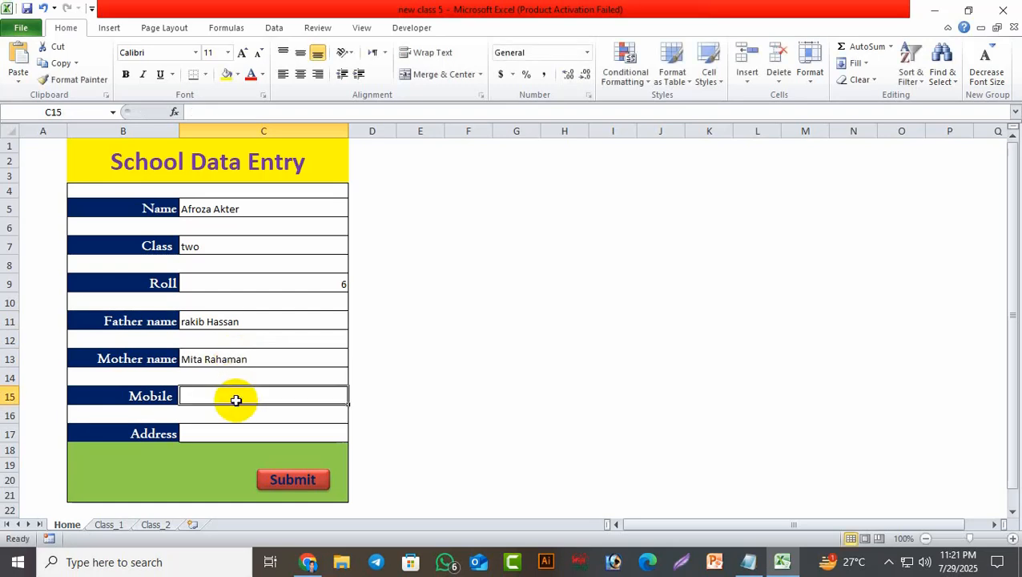
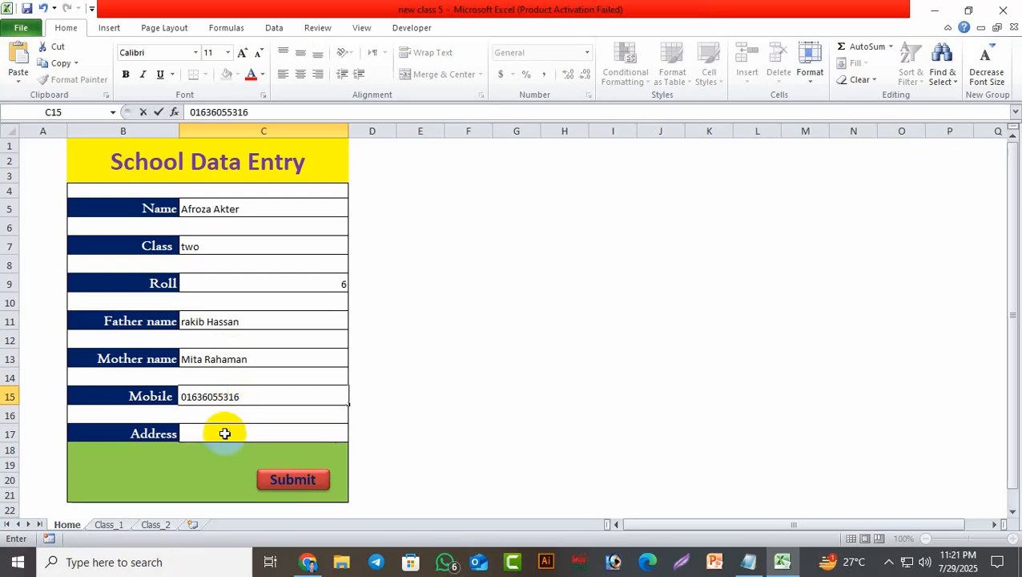
click(224, 433)
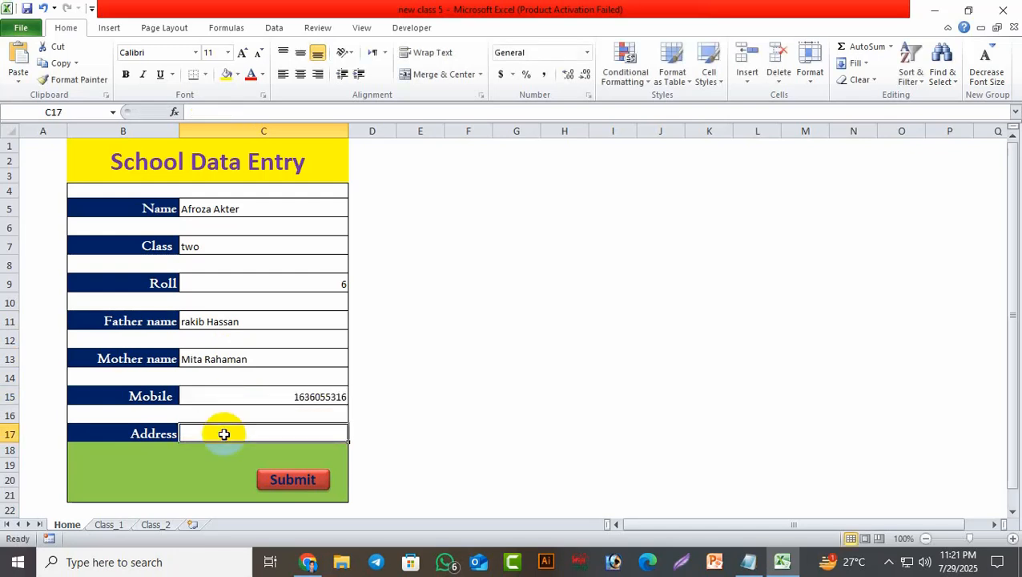
text(Comilla)
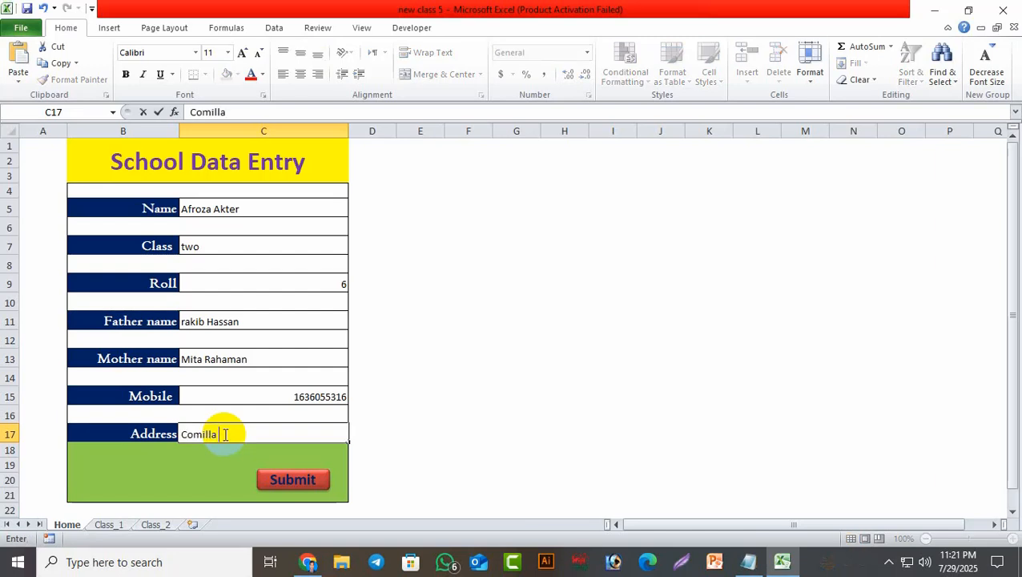
text( ,Daudkand)
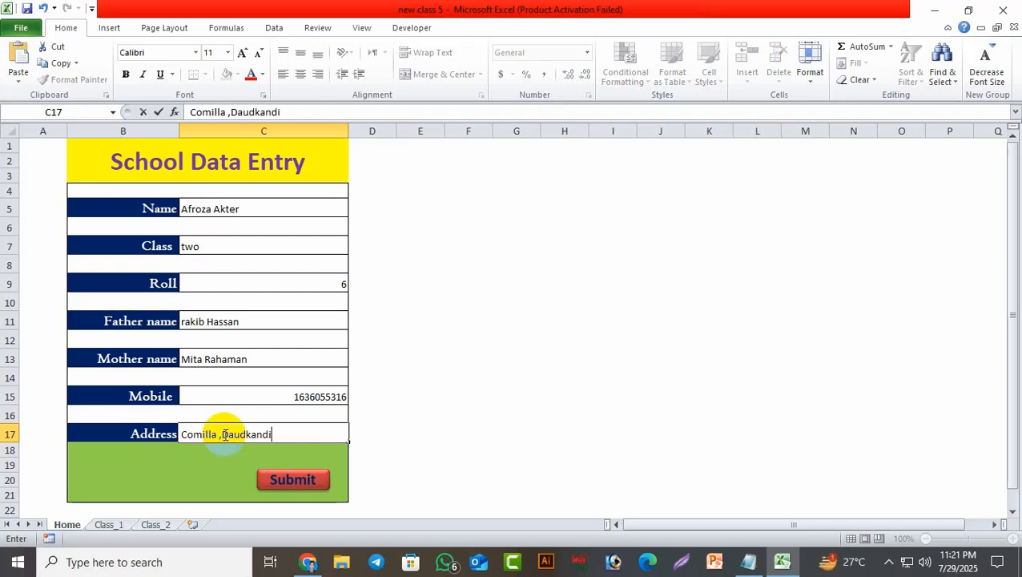
text(i)
Submit the class two record, check its new last row on Class_2, then return to Home.
click(276, 480)
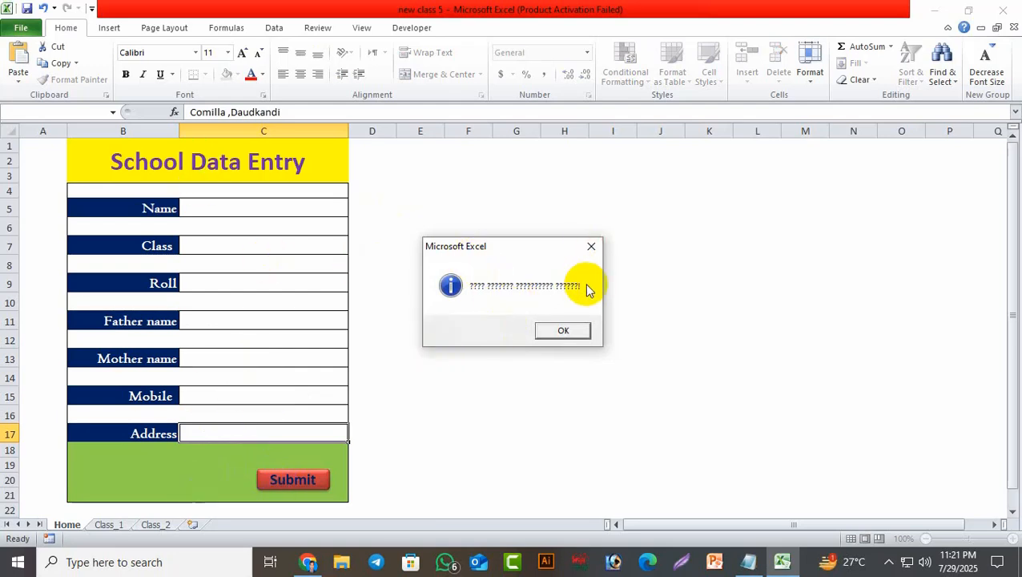
click(591, 246)
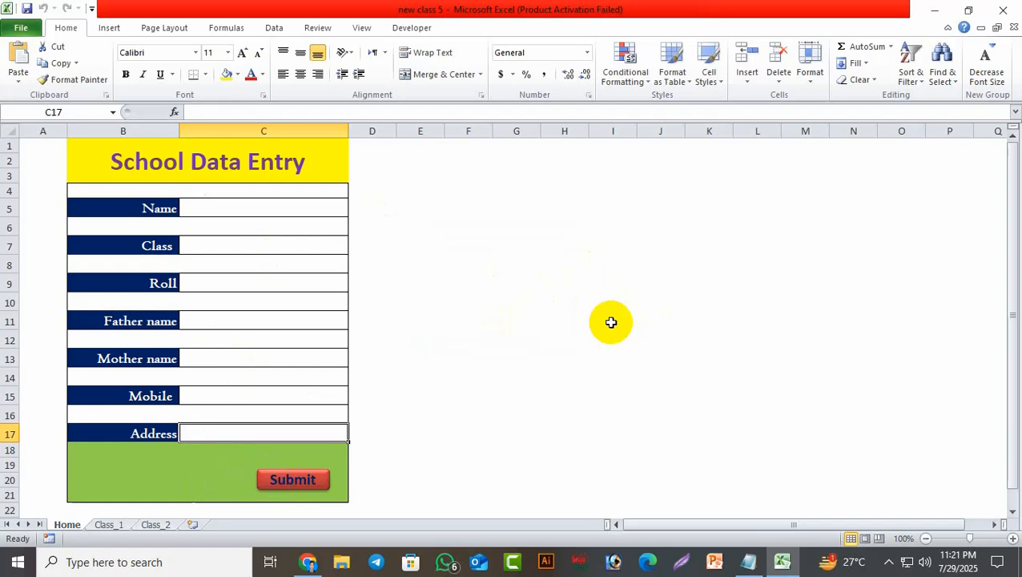
click(157, 526)
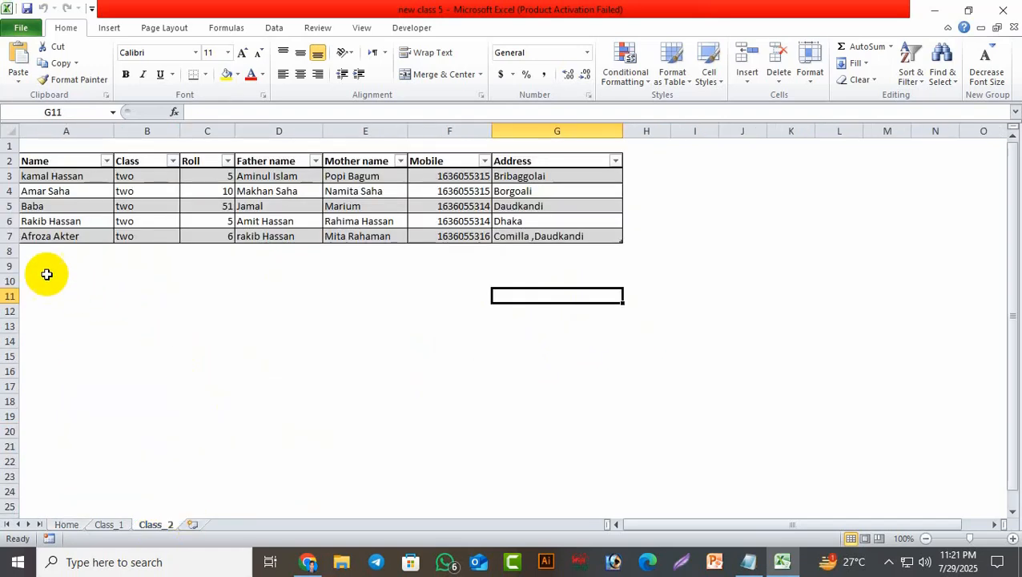
click(9, 236)
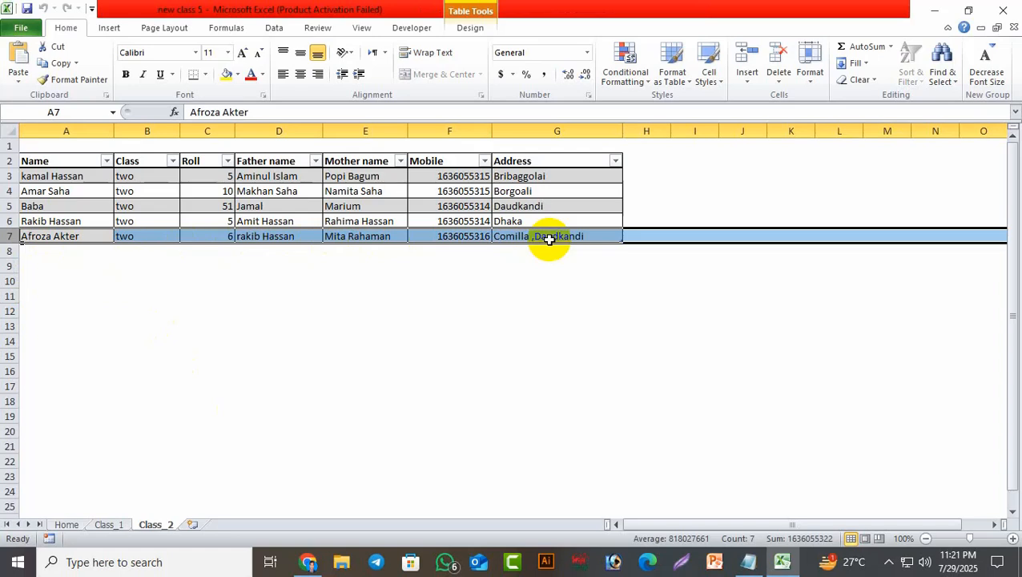
click(68, 524)
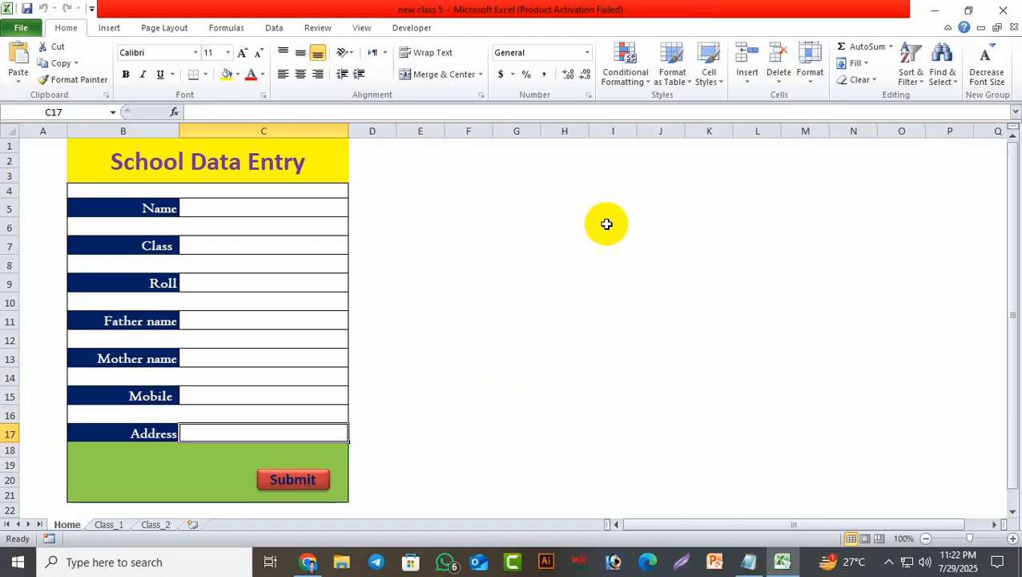
Close the form workbook without saving and widen column B in the new blank workbook.
click(1011, 12)
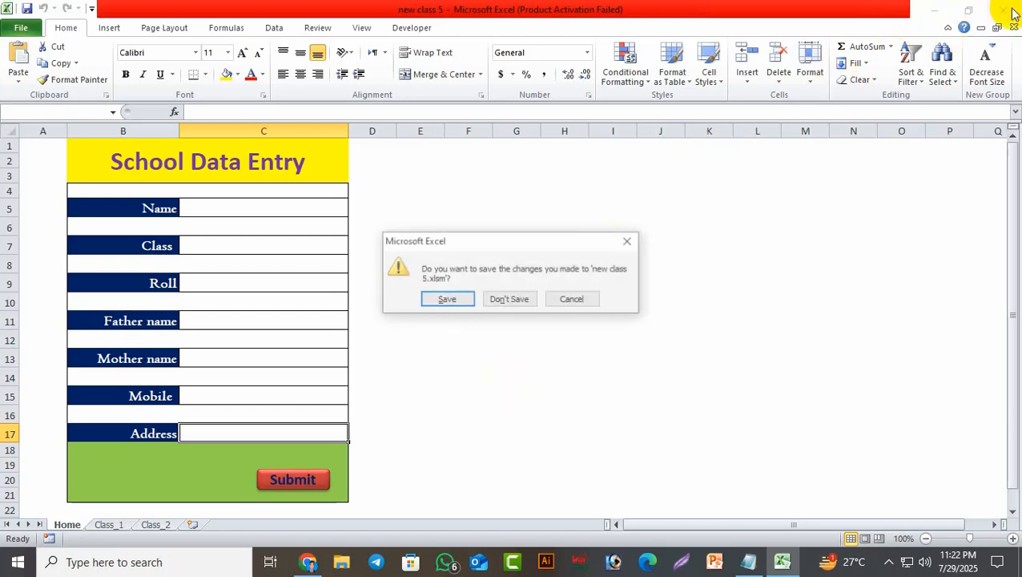
click(517, 235)
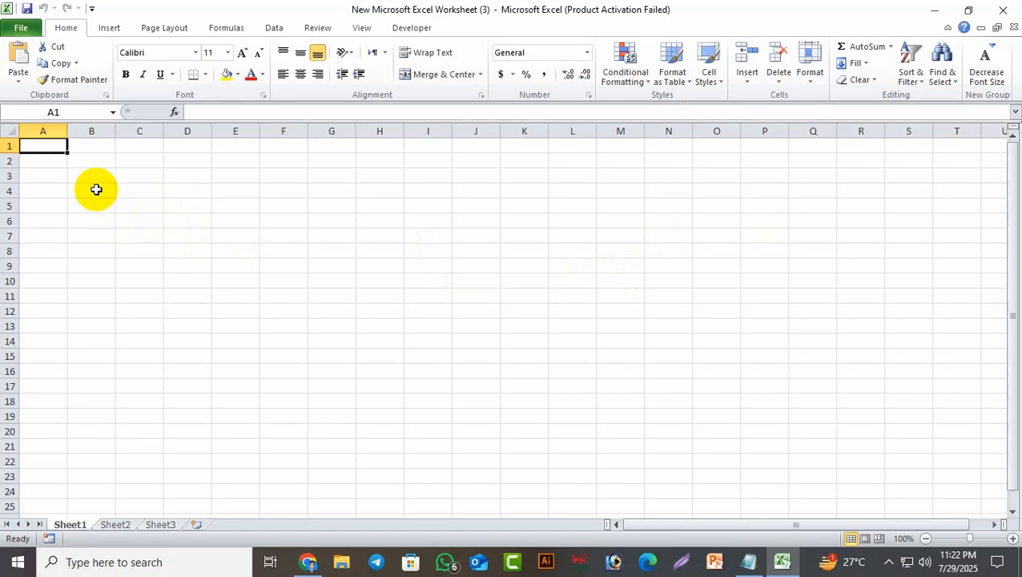
click(96, 189)
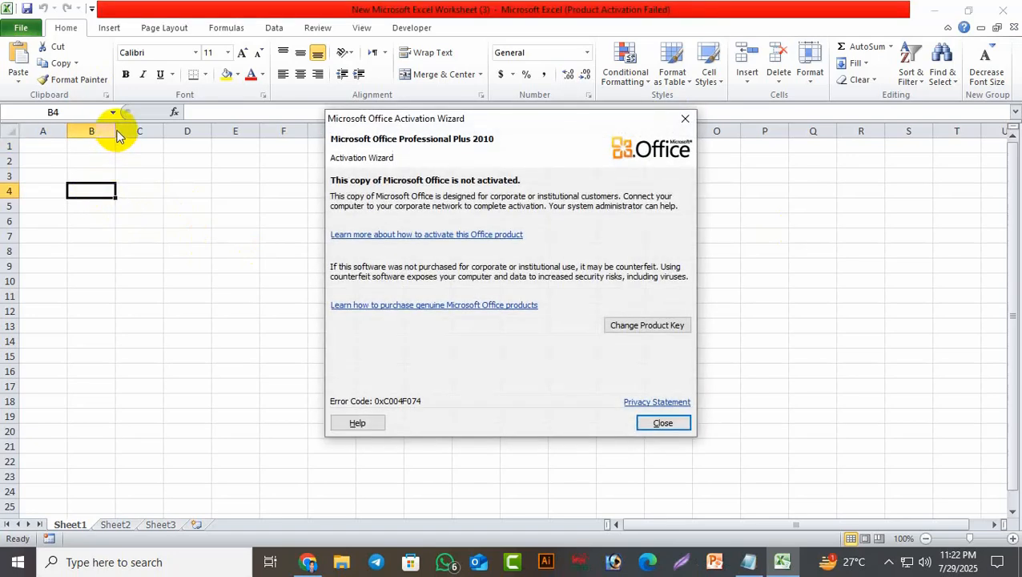
click(681, 117)
drag(115, 134, 176, 136)
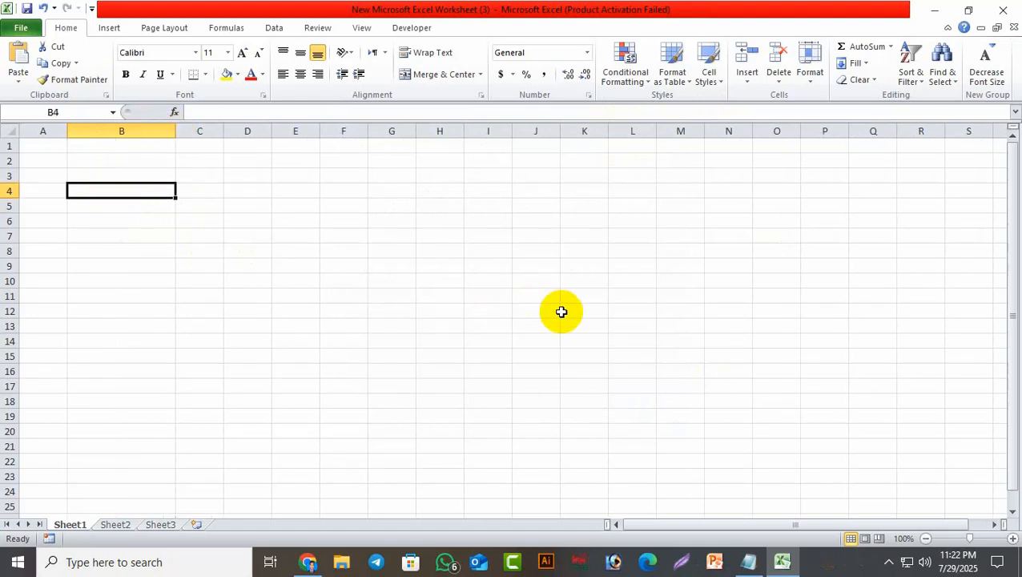
Label B4 'Student Name' and B6 'Class'.
text(S)
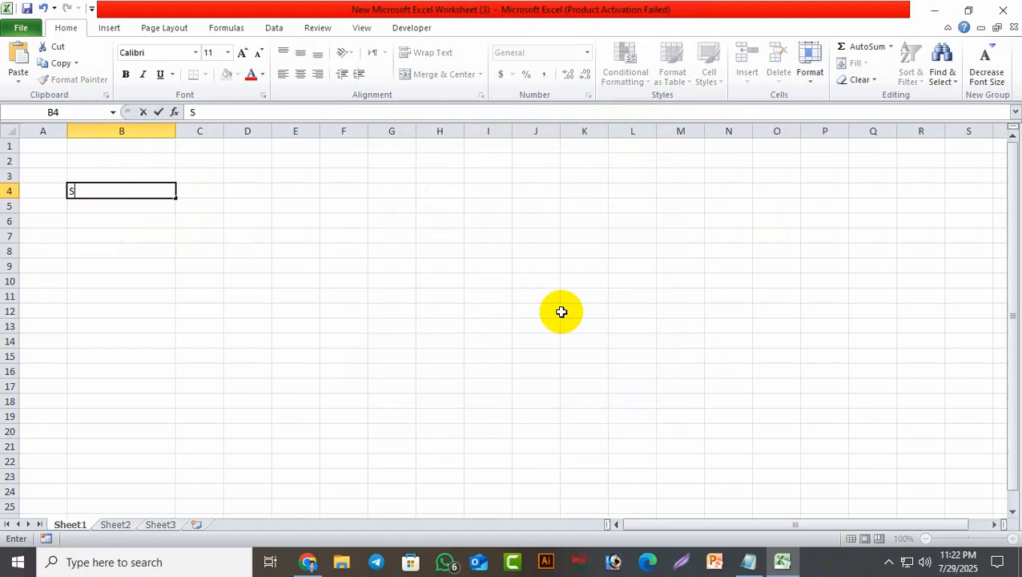
text(tude)
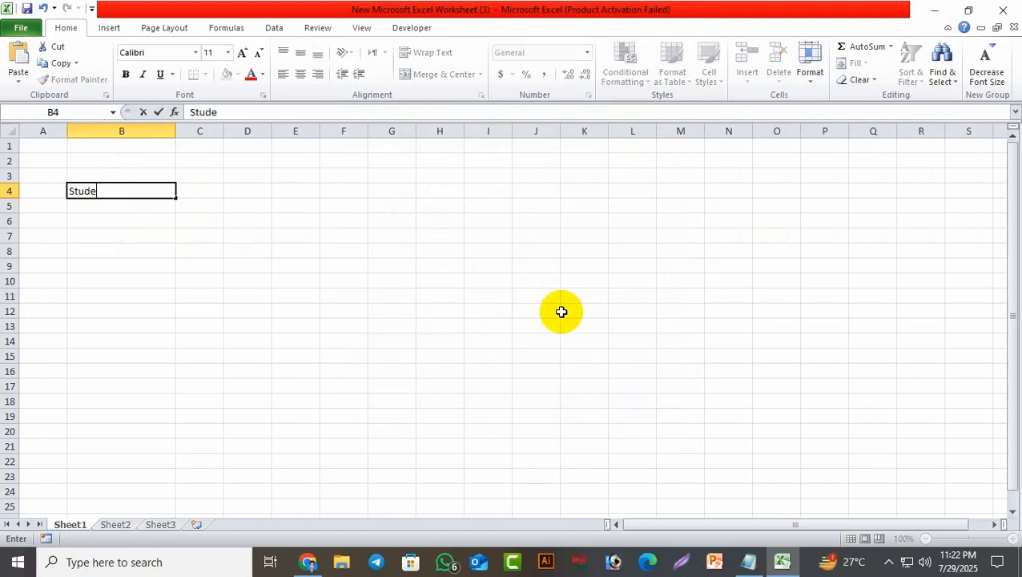
text(nt Name)
click(112, 208)
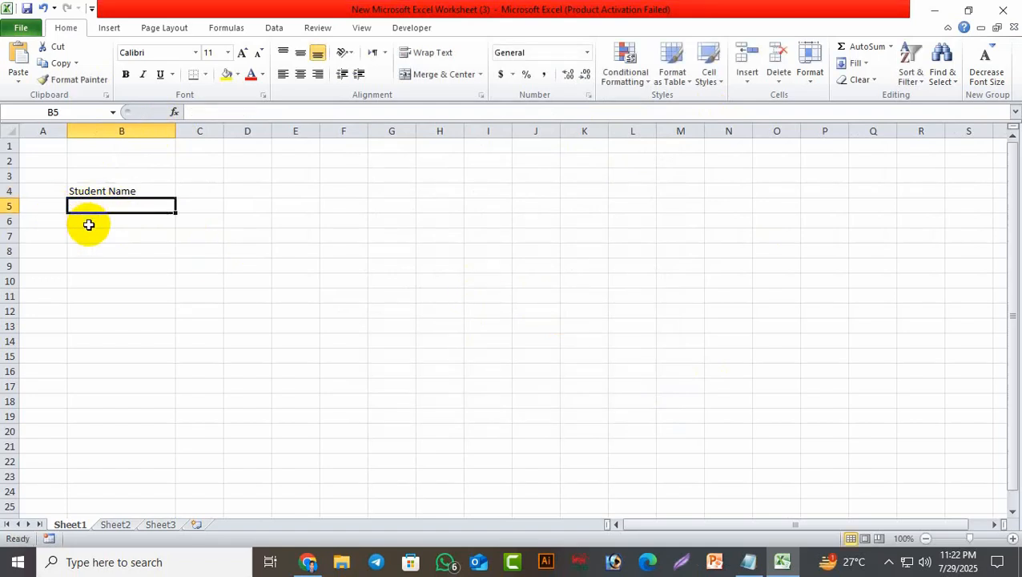
click(89, 225)
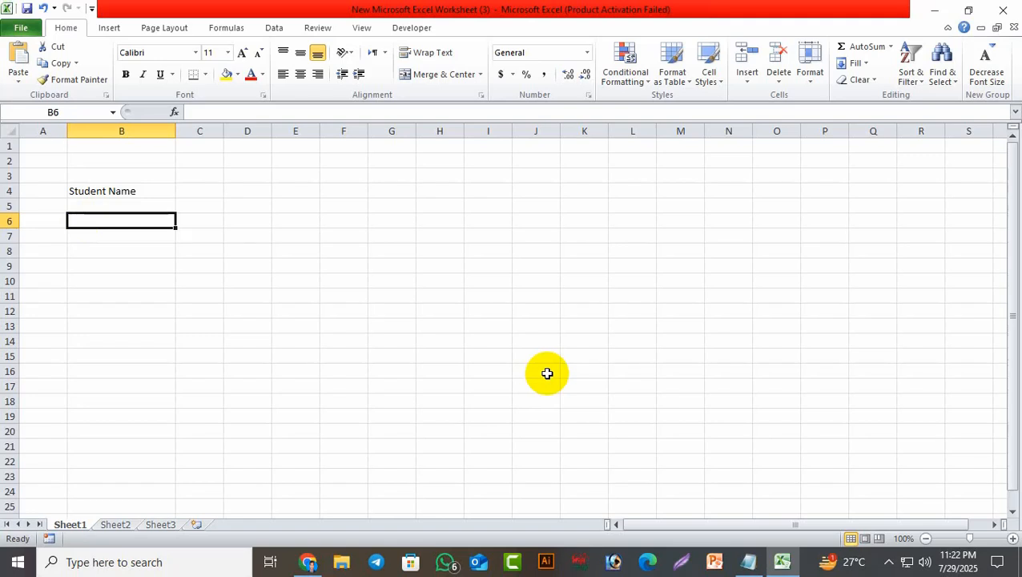
text(Class)
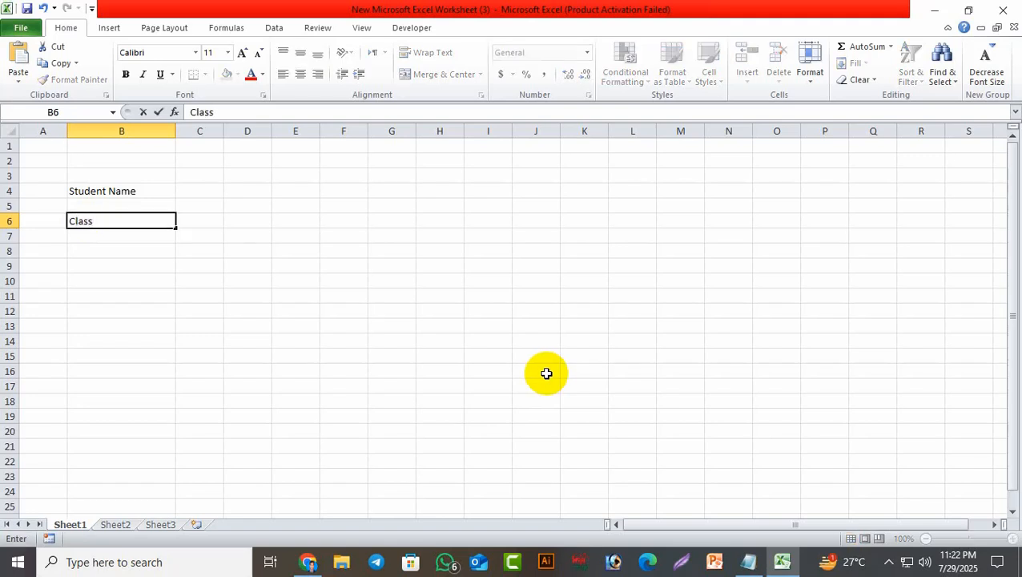
click(107, 250)
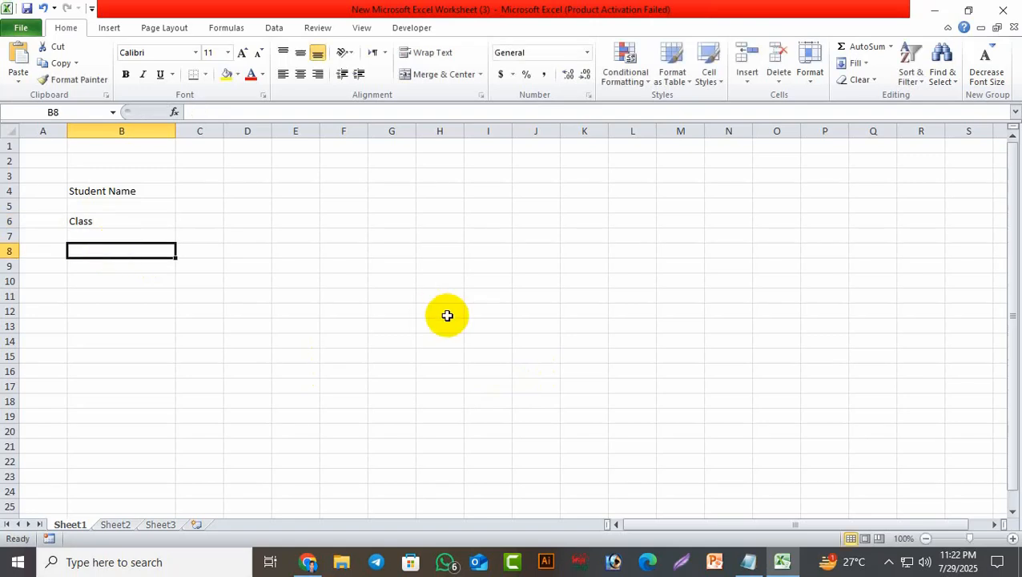
Add the labels Roll, Father Name, Mother Name, Mobile Number and Address in B8–B16.
text(Roll)
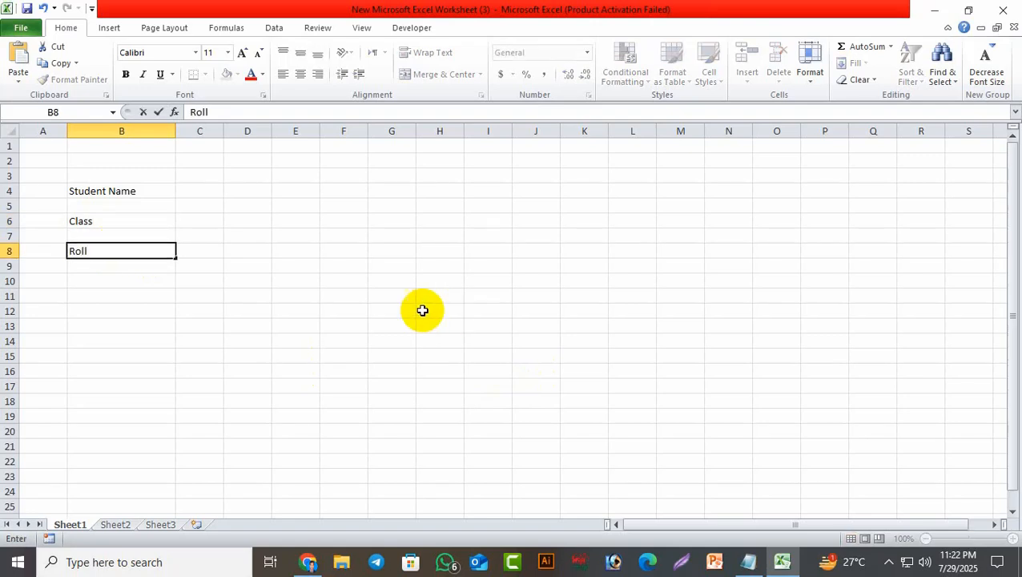
click(116, 281)
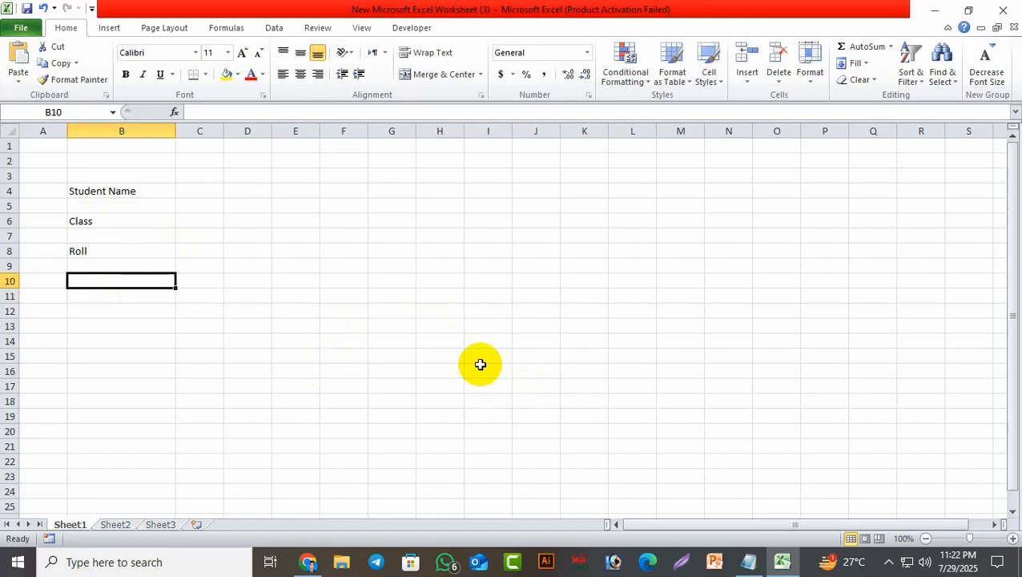
text(Father Name)
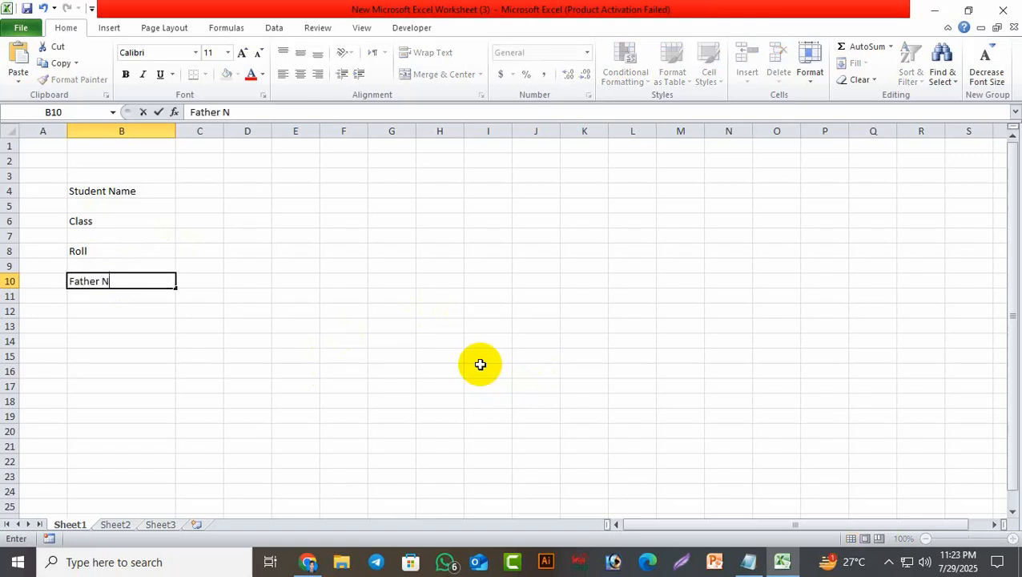
click(114, 312)
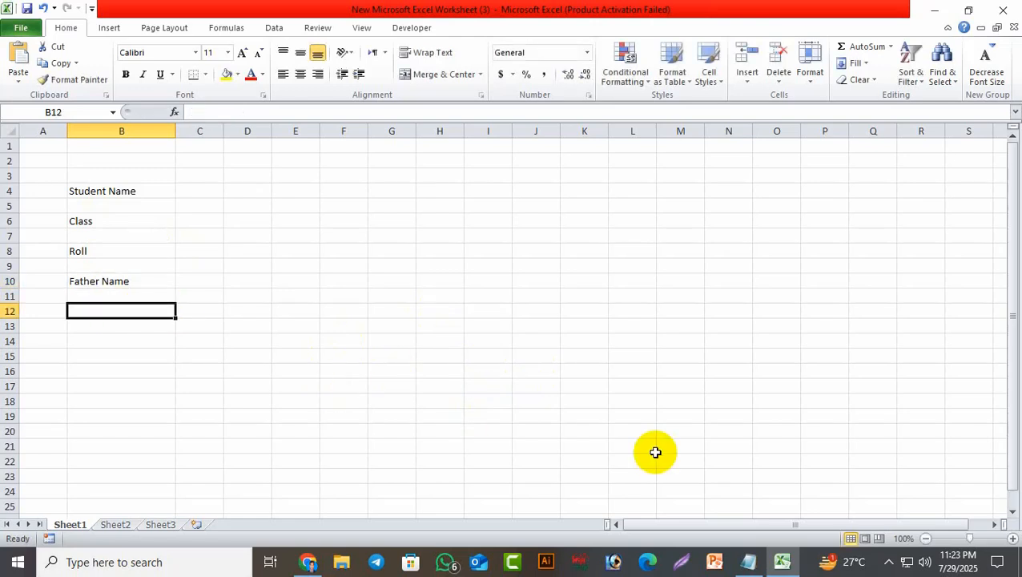
text(Mother Name)
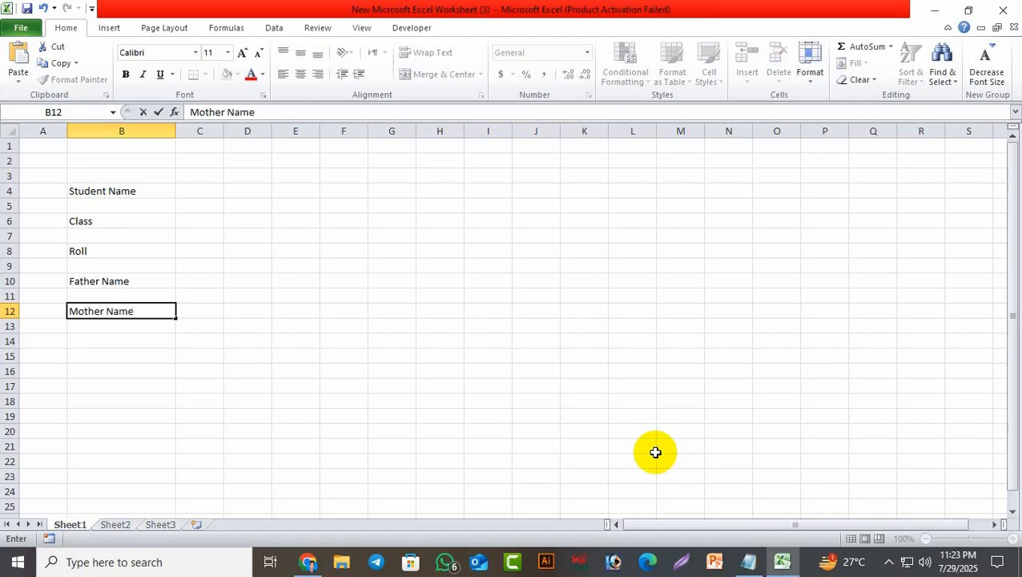
click(127, 344)
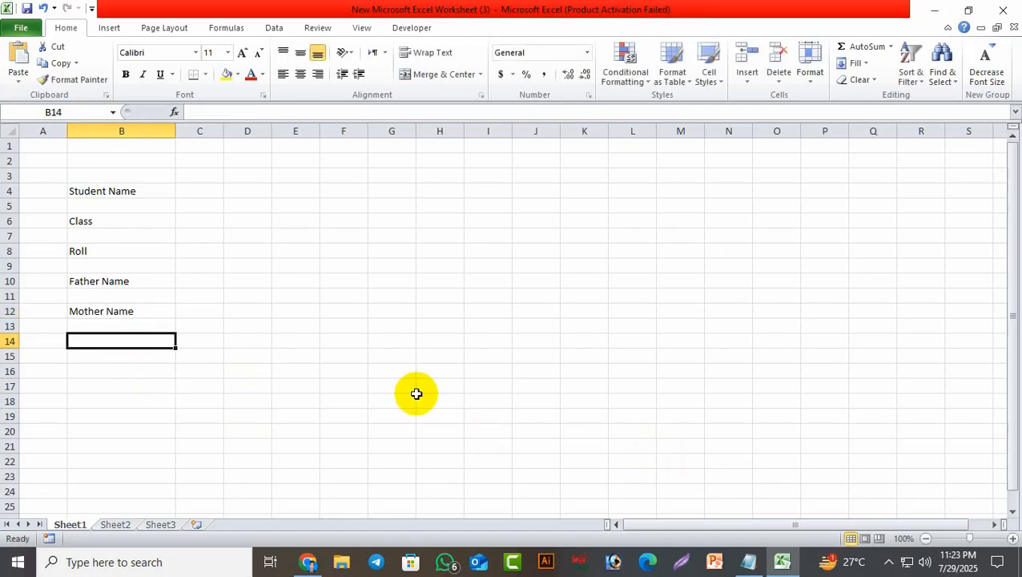
text(Mobile Number)
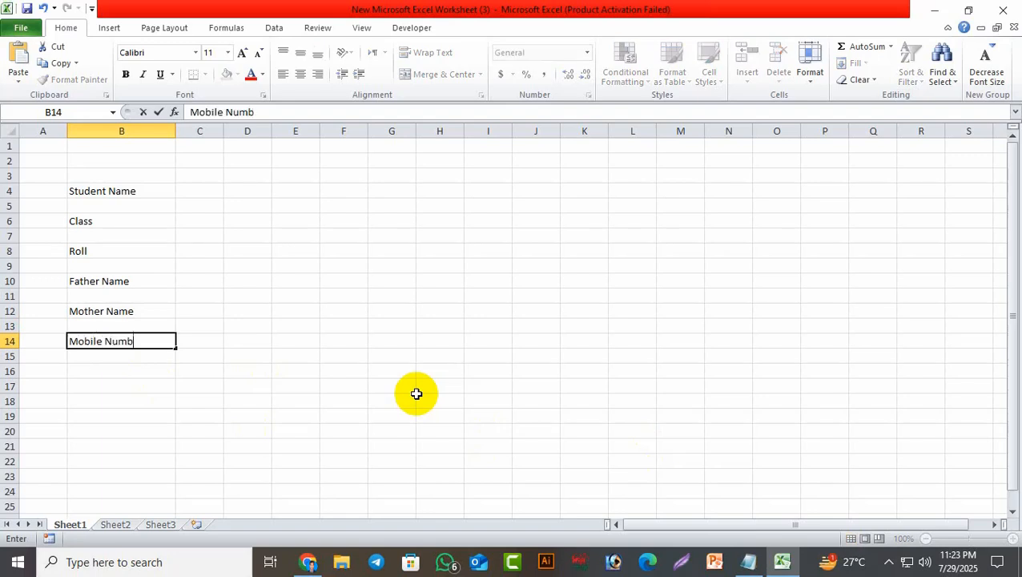
click(106, 367)
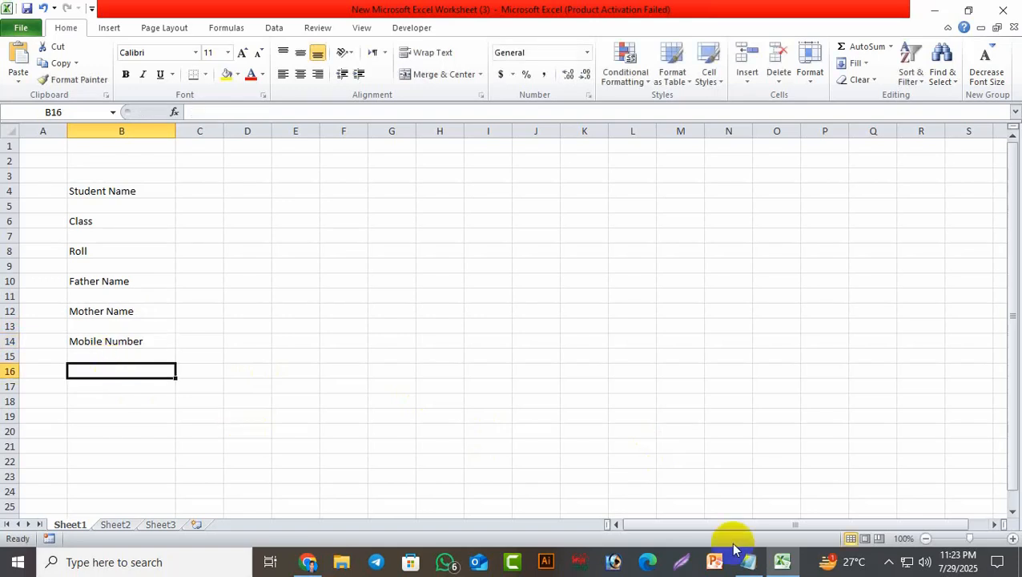
text(Addre)
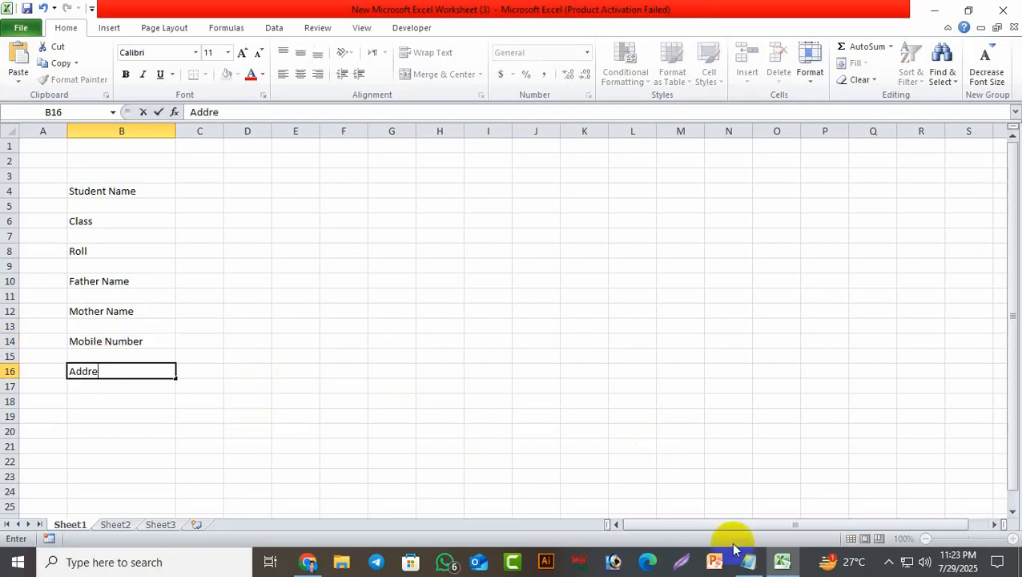
text(ss)
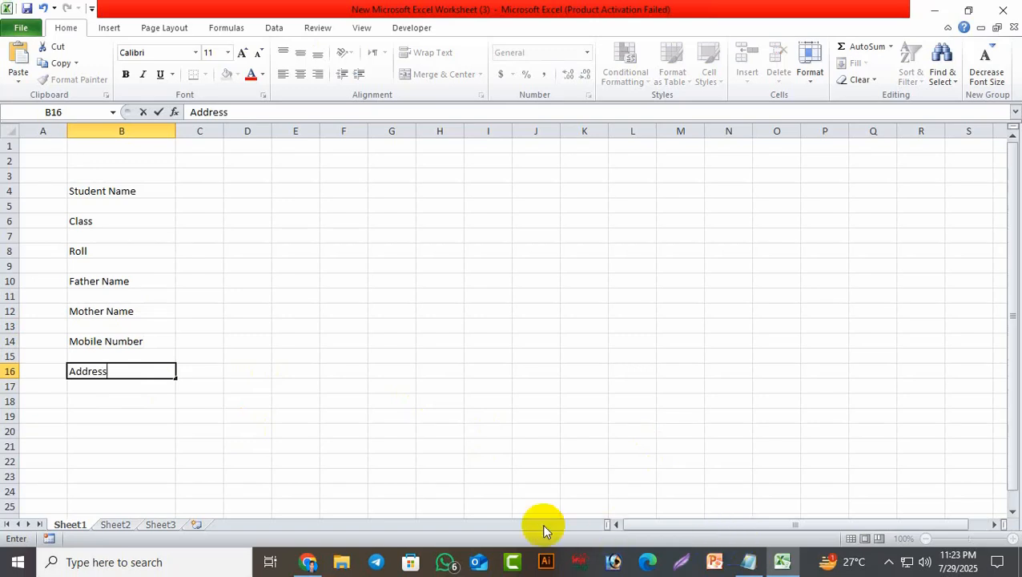
click(481, 400)
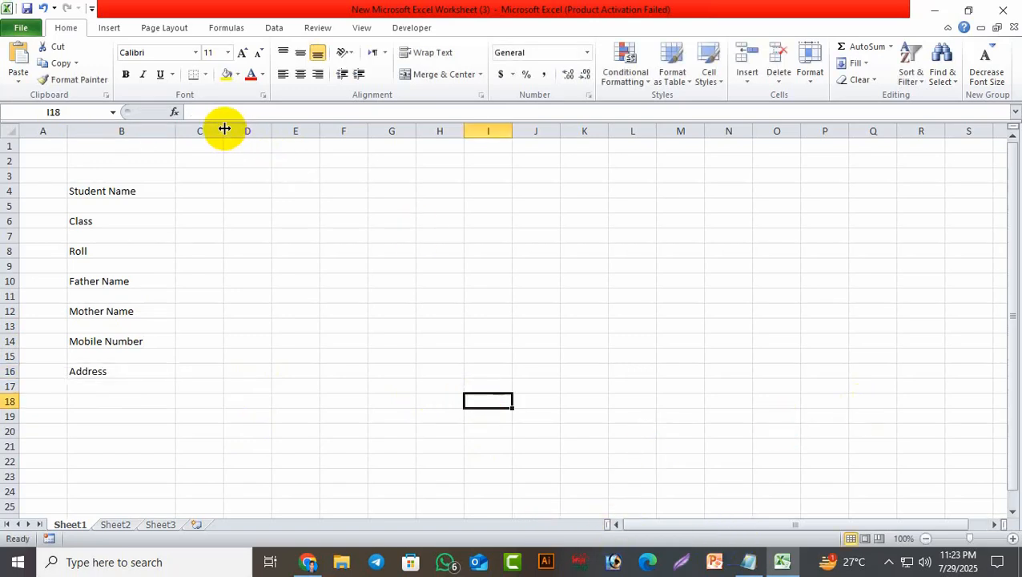
Widen column C and make B4:C16 bold at 14-point font.
drag(223, 128, 331, 126)
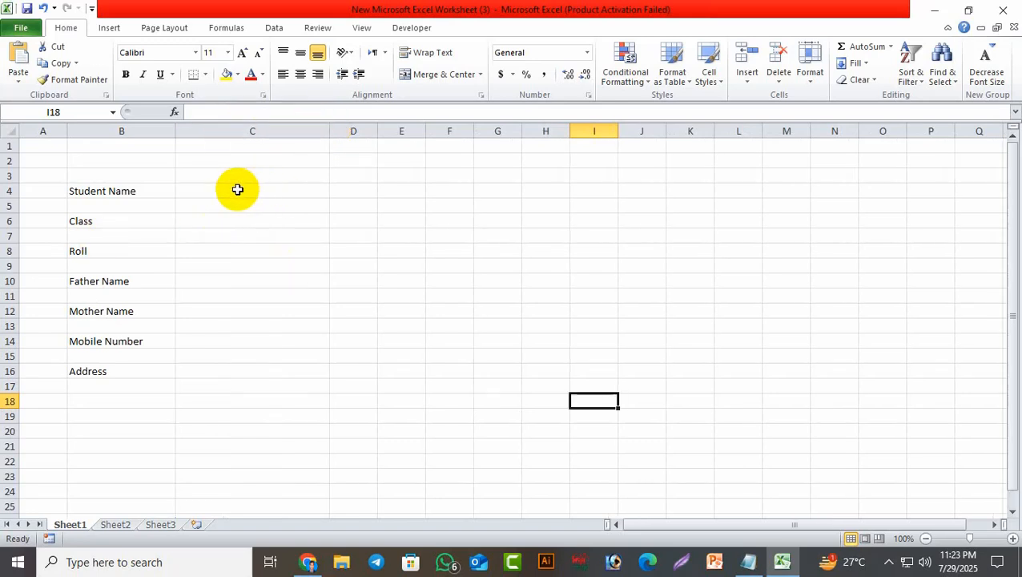
click(237, 189)
drag(84, 189, 253, 377)
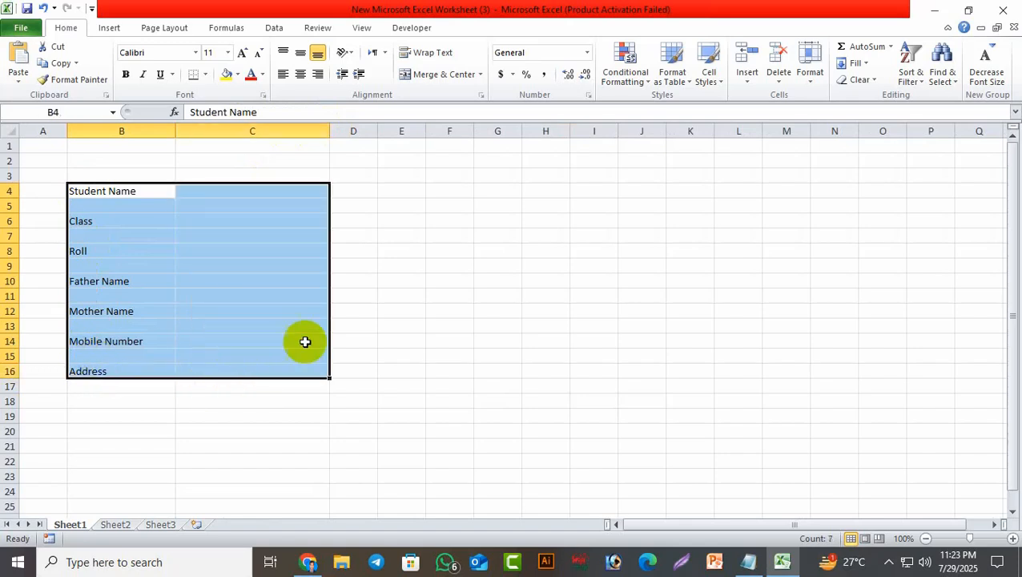
click(242, 54)
click(242, 55)
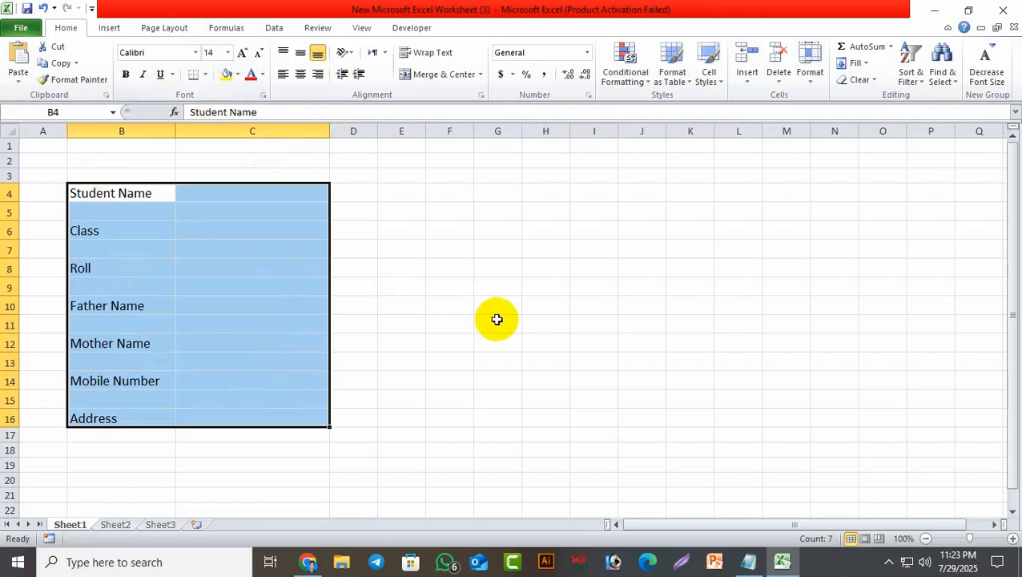
click(129, 77)
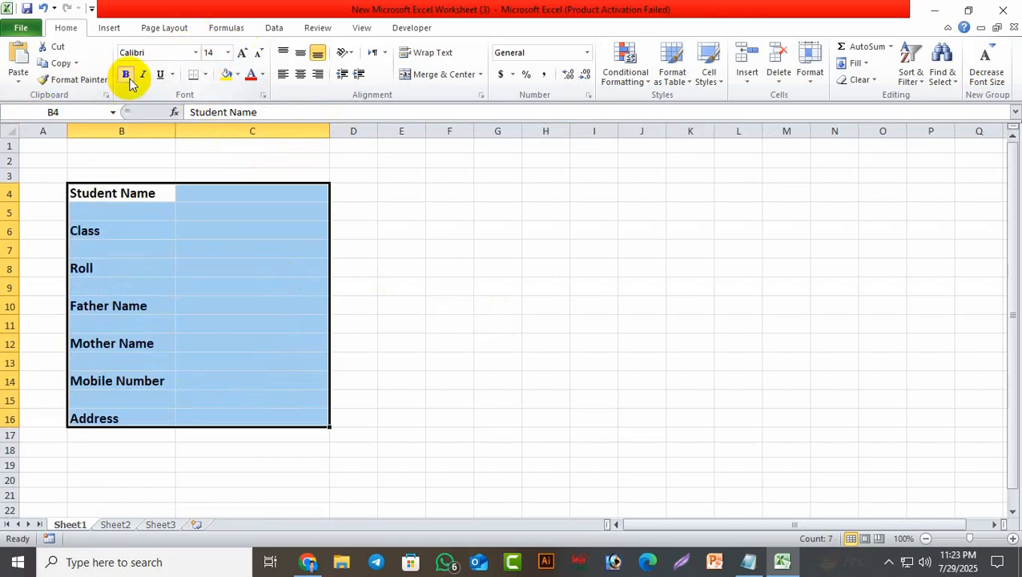
Right-align the label cells B4:B16.
click(533, 319)
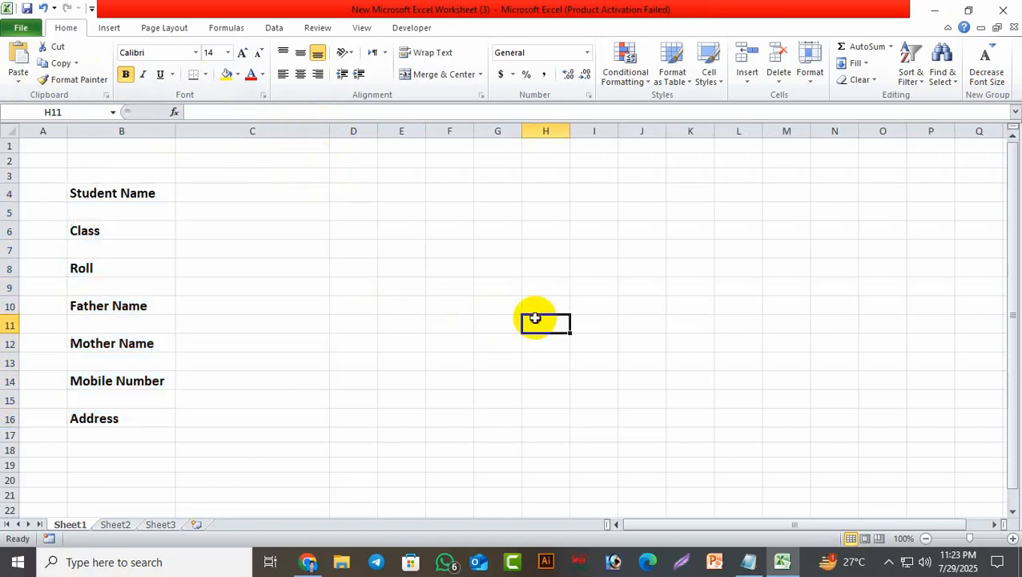
drag(116, 189, 110, 419)
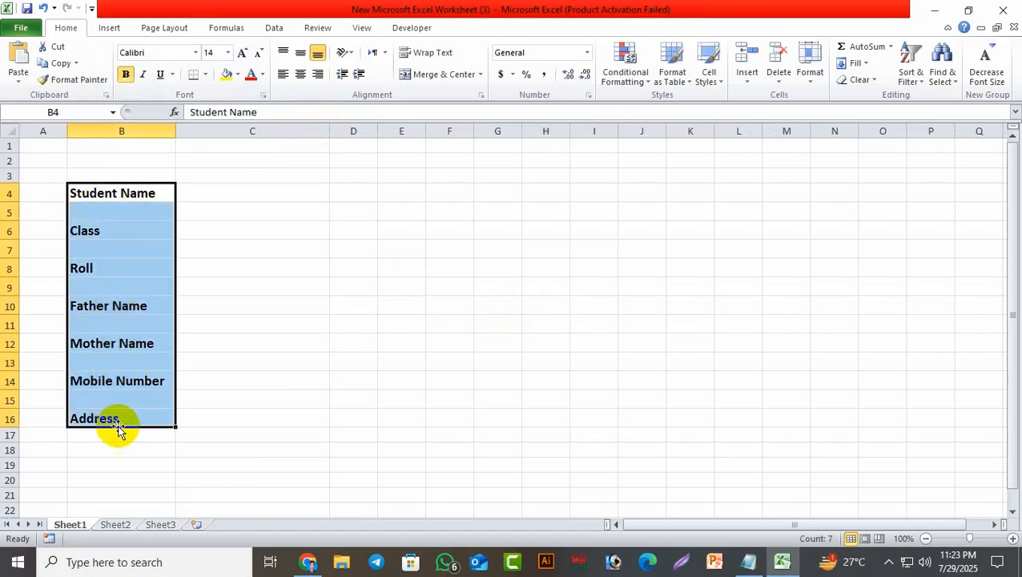
click(318, 75)
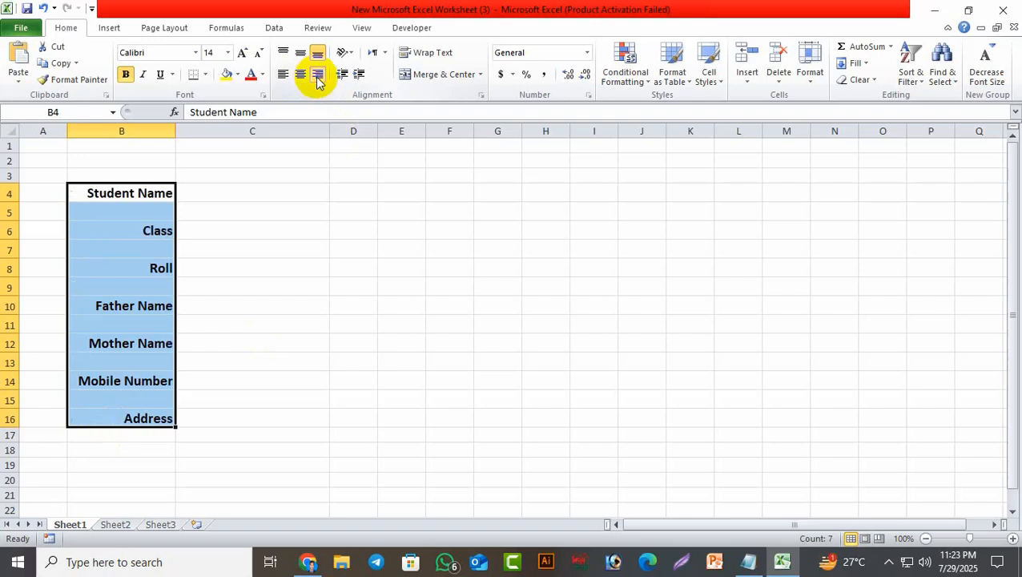
click(676, 399)
click(210, 190)
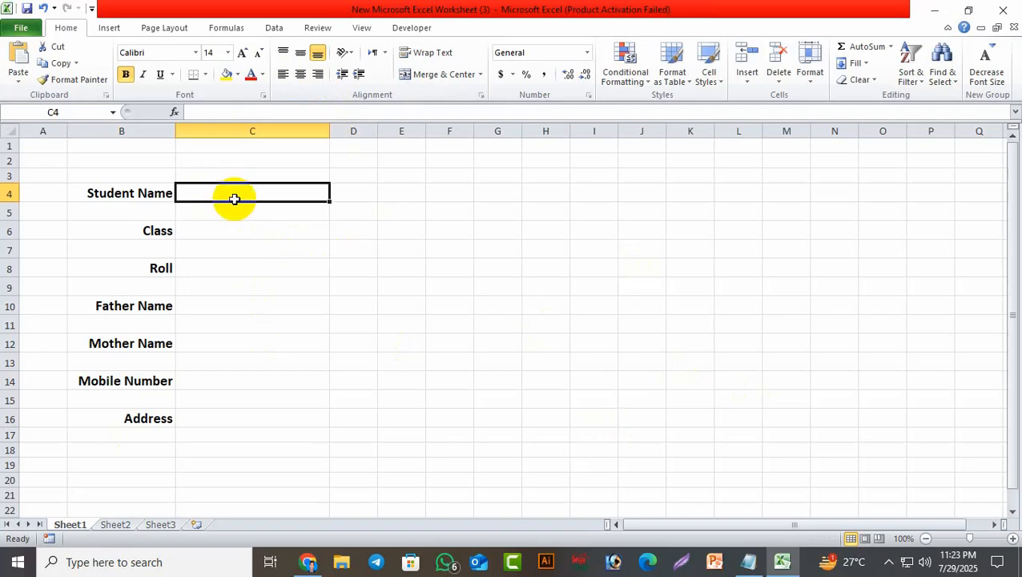
Apply All Borders to entry cells C4, C6, C8, C10, C12, C14 and C16.
ctrl+click(244, 231)
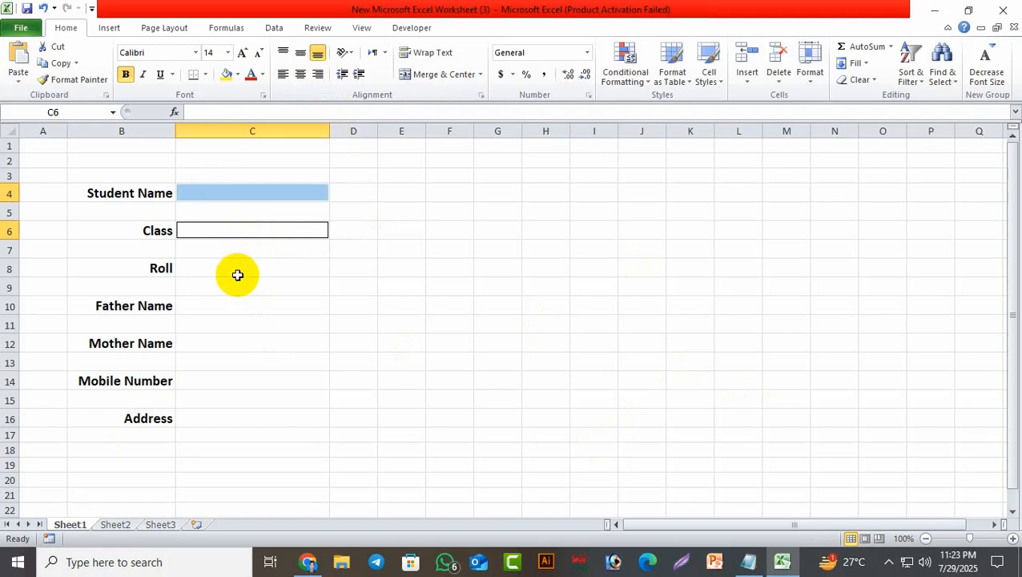
ctrl+click(238, 270)
ctrl+click(233, 308)
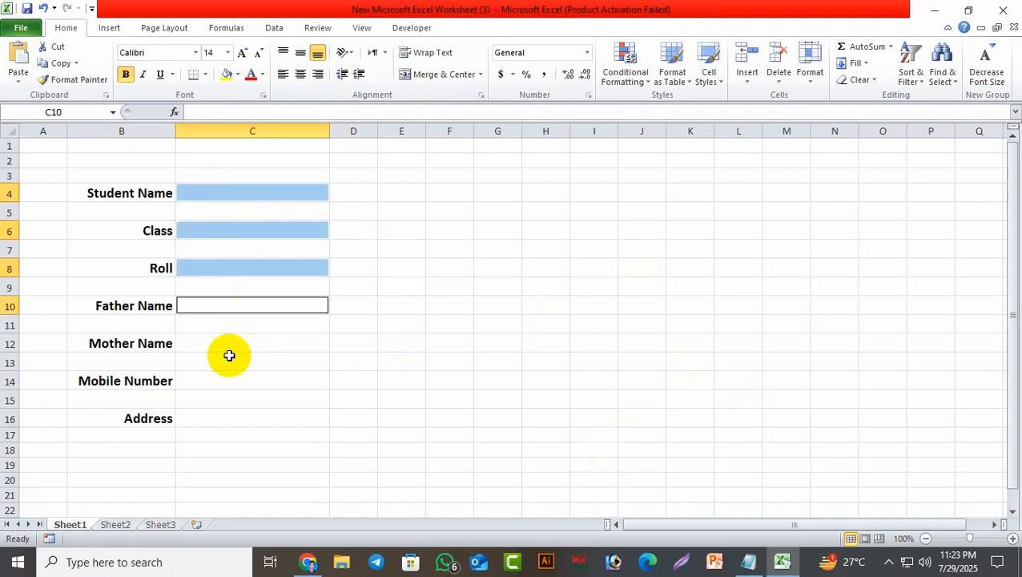
ctrl+click(229, 349)
ctrl+click(224, 380)
ctrl+click(222, 414)
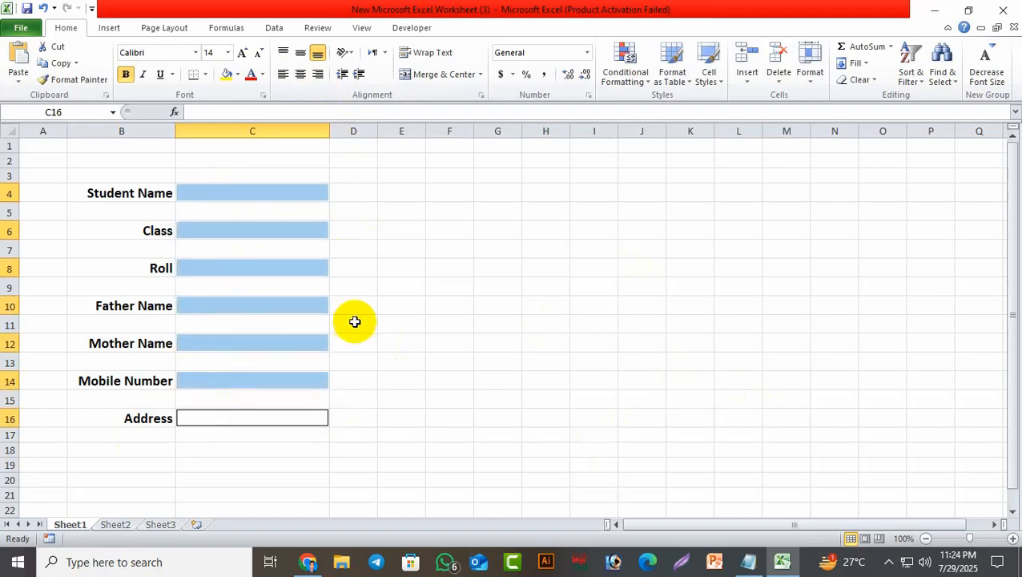
click(206, 75)
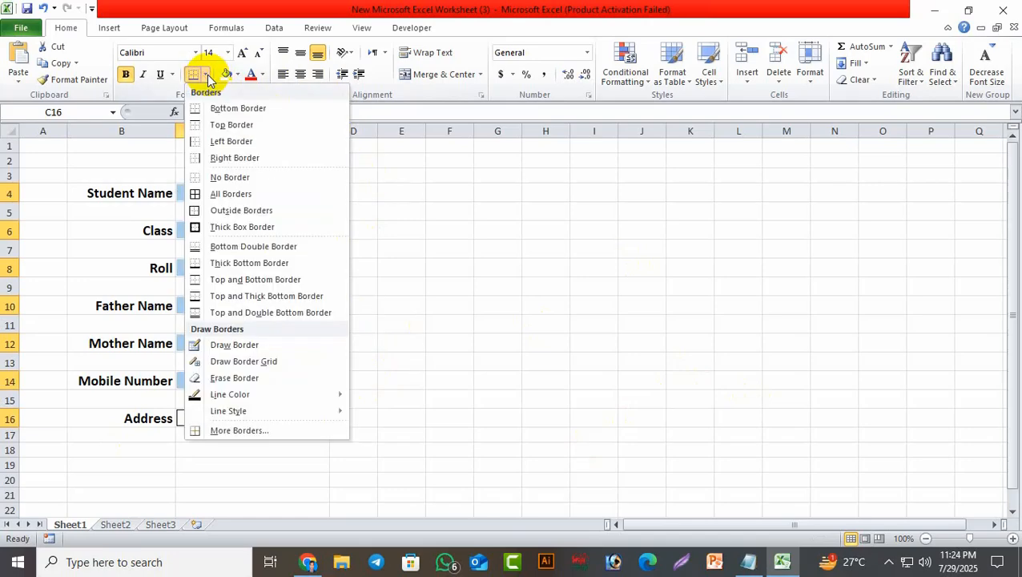
click(228, 195)
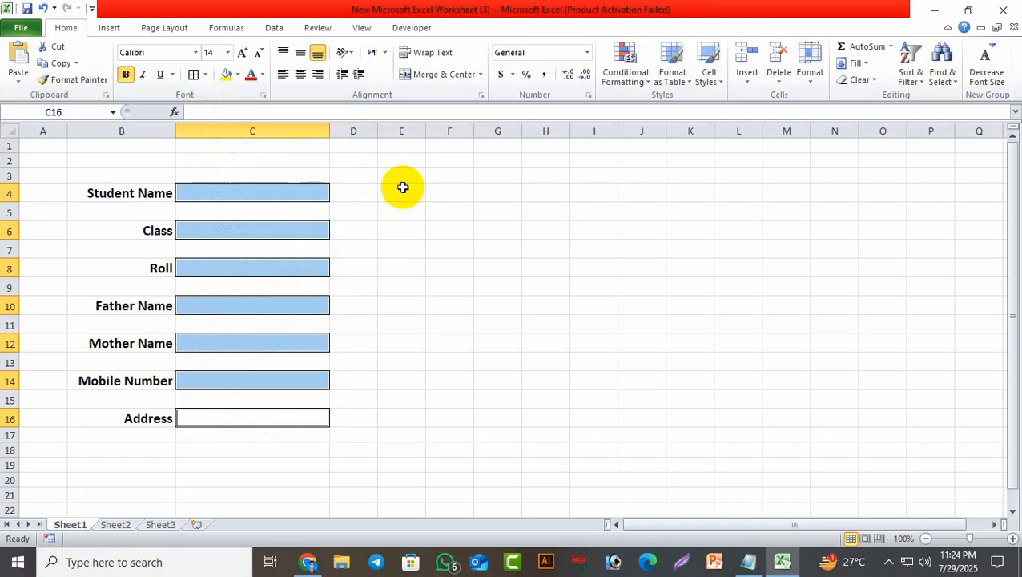
click(561, 357)
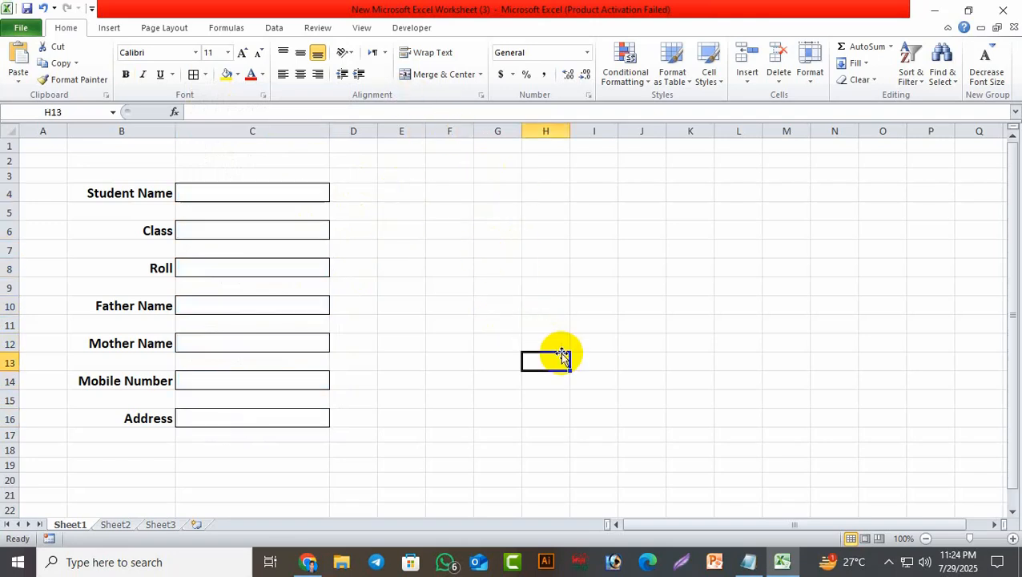
Give the seven label cells B4, B6, B8, B10, B12, B14 and B16 Dark Blue fill and White font.
click(140, 193)
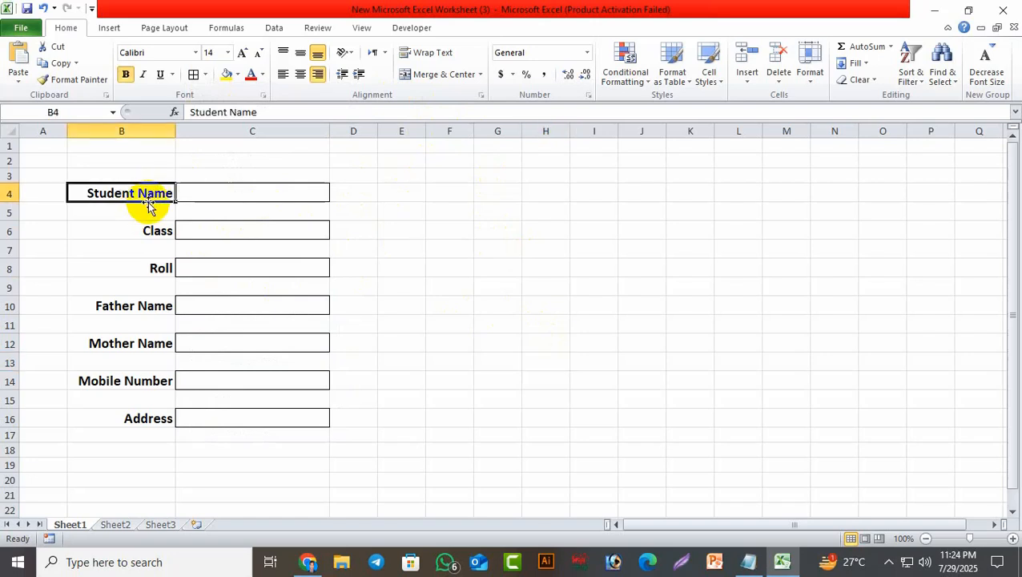
ctrl+click(142, 230)
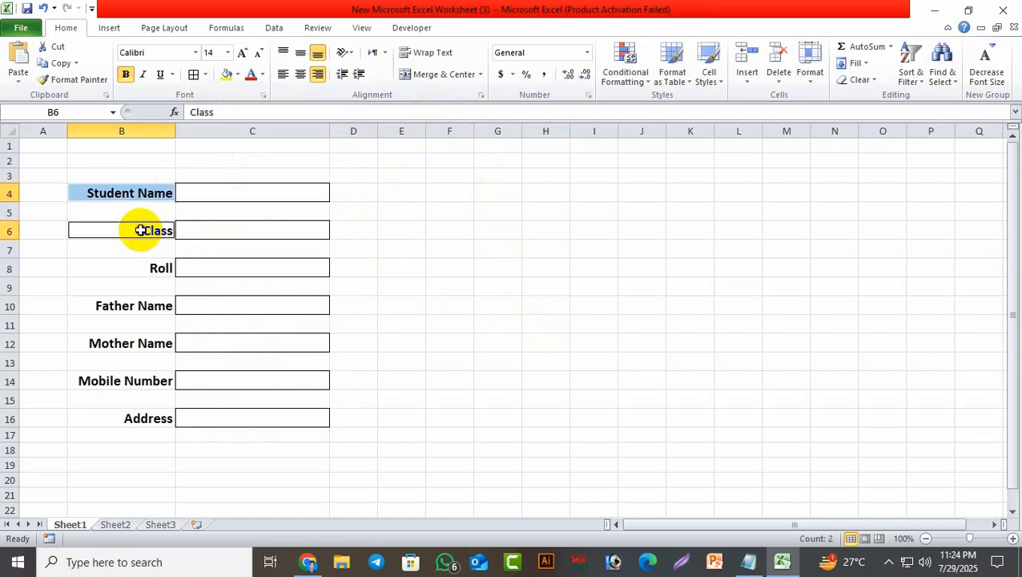
ctrl+click(157, 268)
ctrl+click(148, 305)
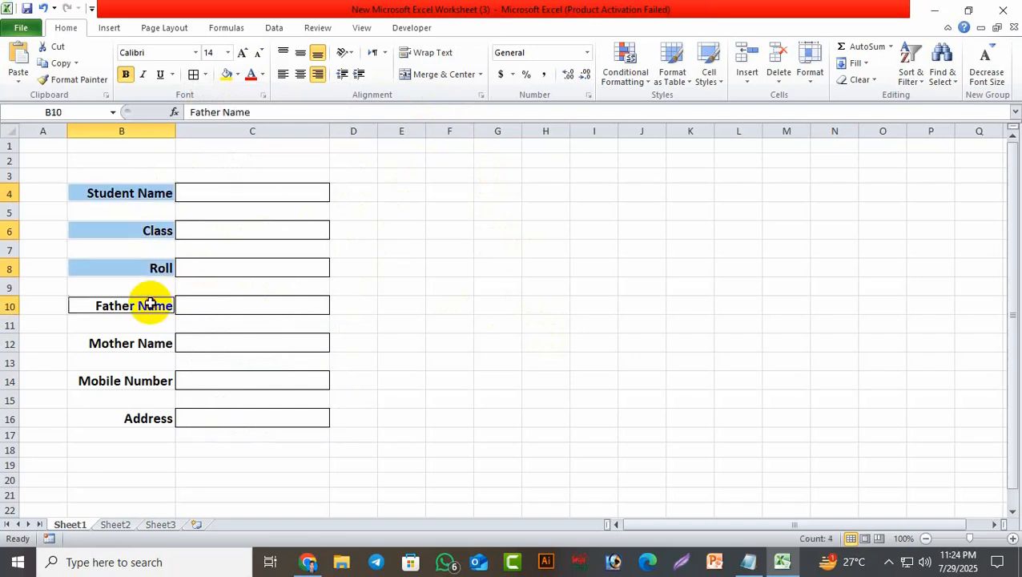
ctrl+click(141, 345)
ctrl+click(138, 381)
ctrl+click(147, 417)
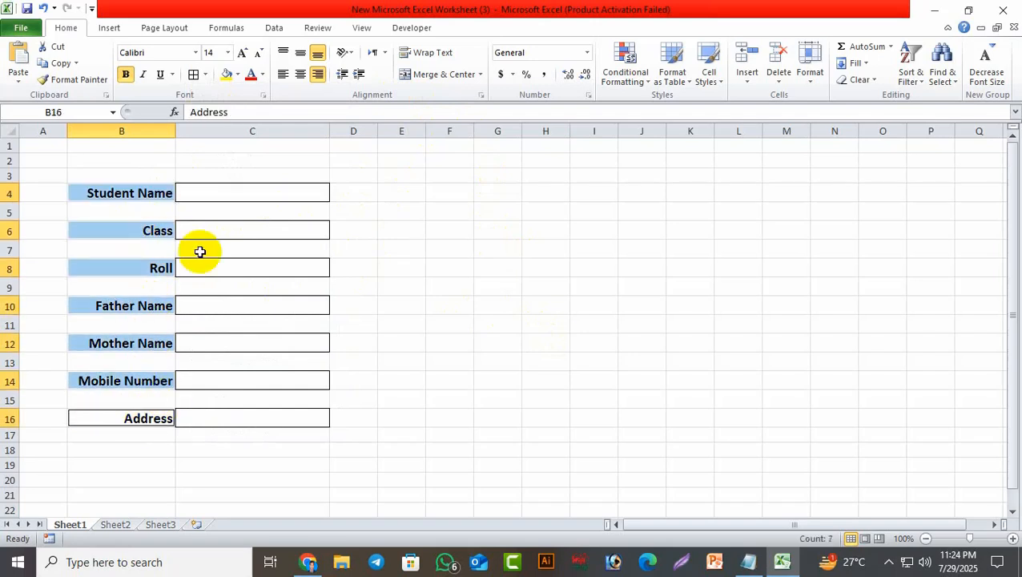
click(238, 75)
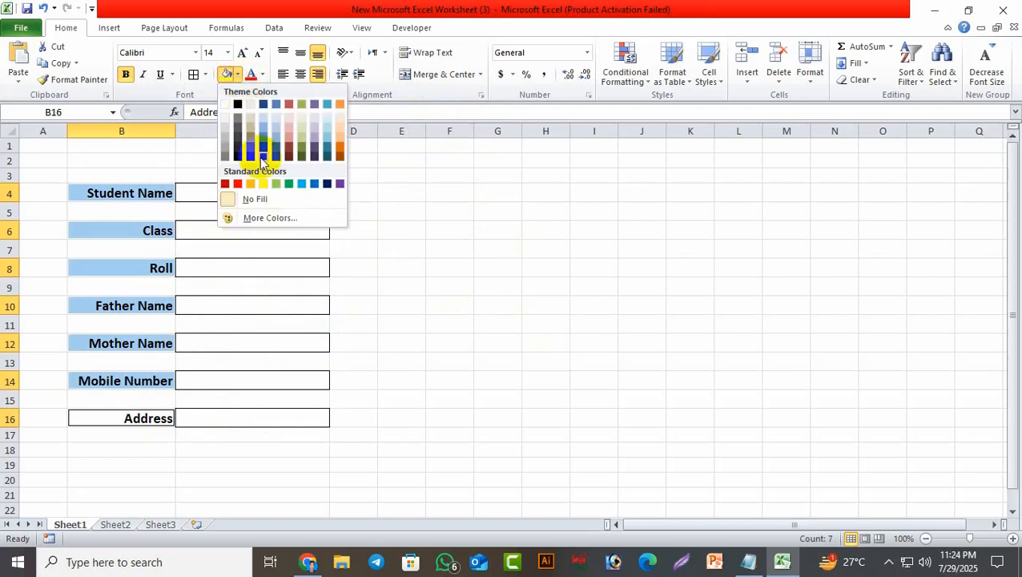
click(327, 183)
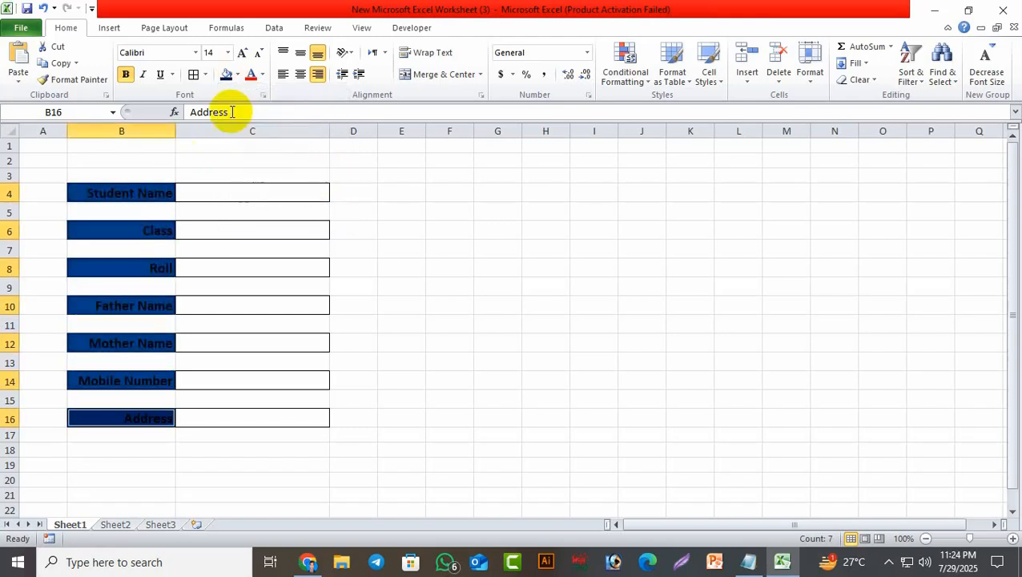
click(265, 76)
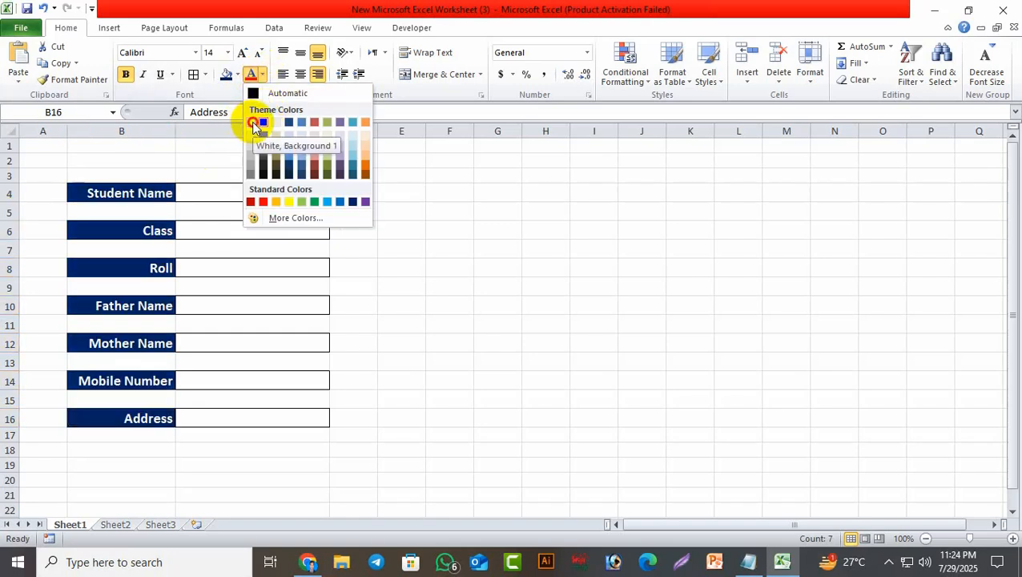
click(253, 123)
click(449, 248)
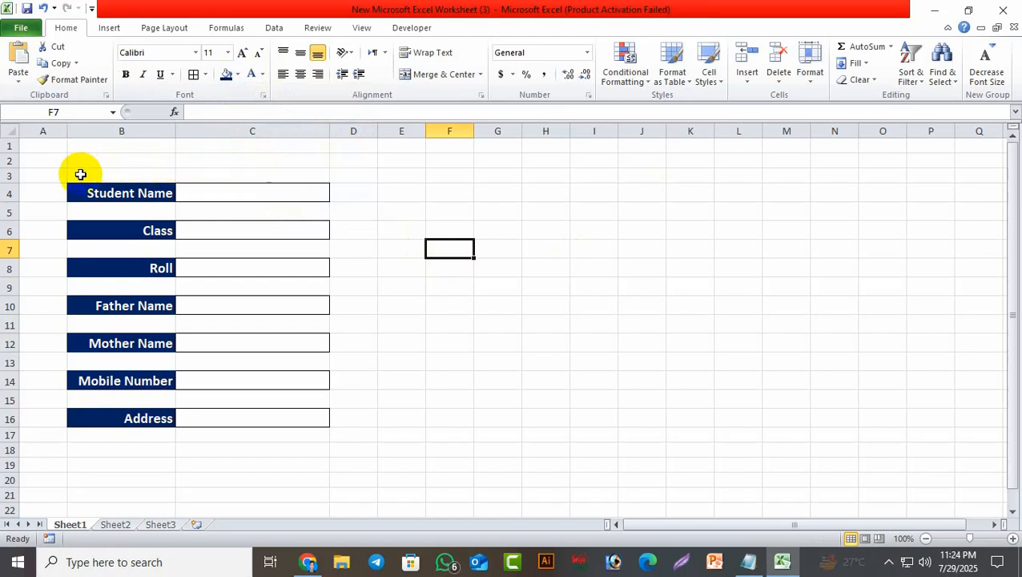
Put an Outside Borders outline around the form block B3:C20.
drag(80, 174, 312, 476)
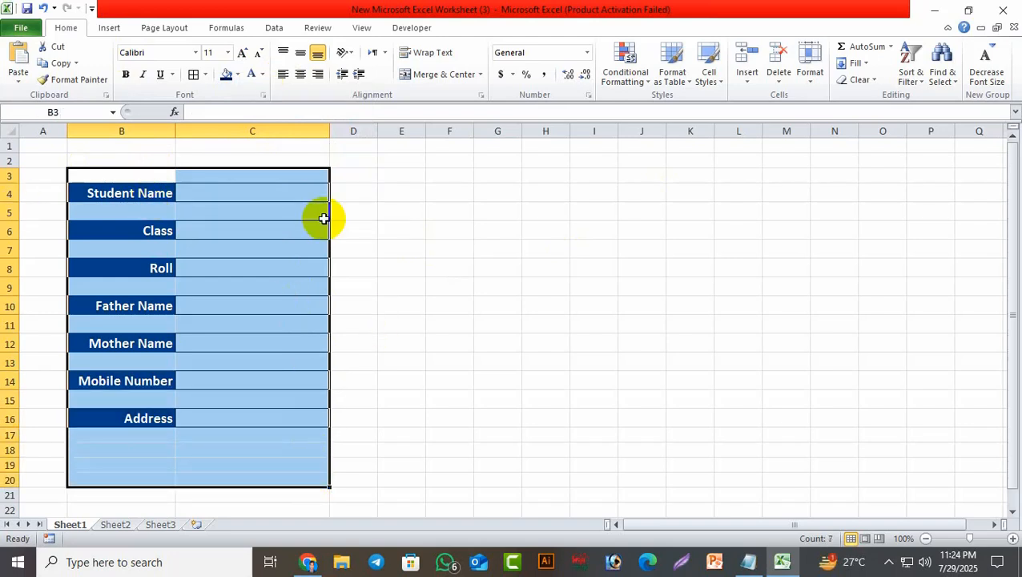
click(206, 76)
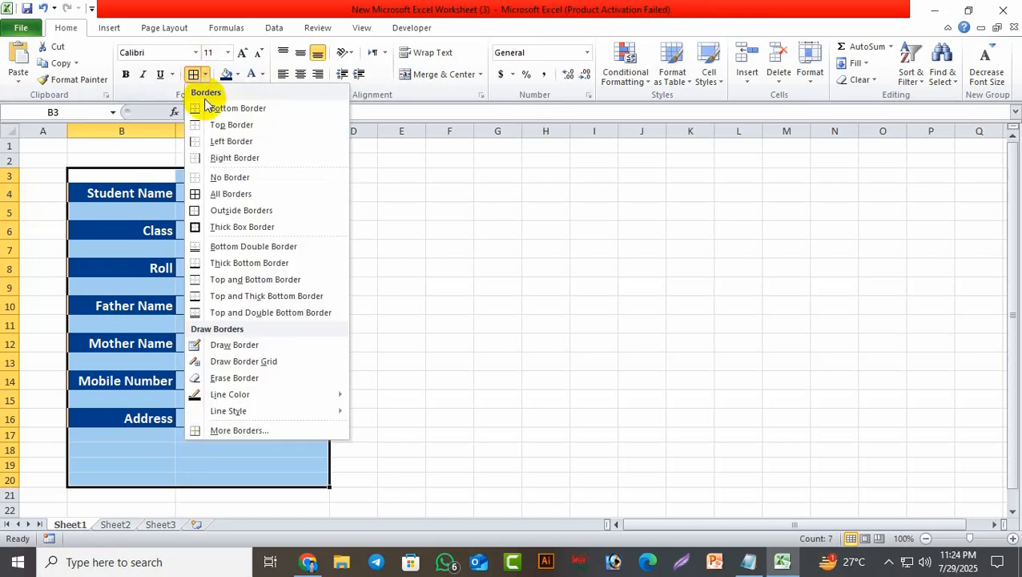
click(241, 211)
click(482, 270)
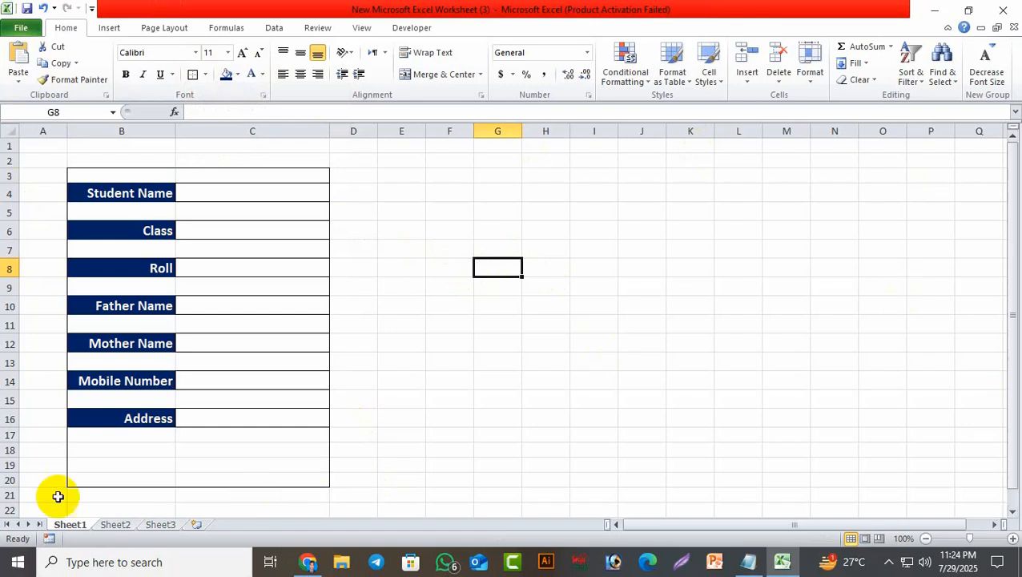
Fill the empty rows B17:C20 below the fields with green.
drag(96, 433, 290, 485)
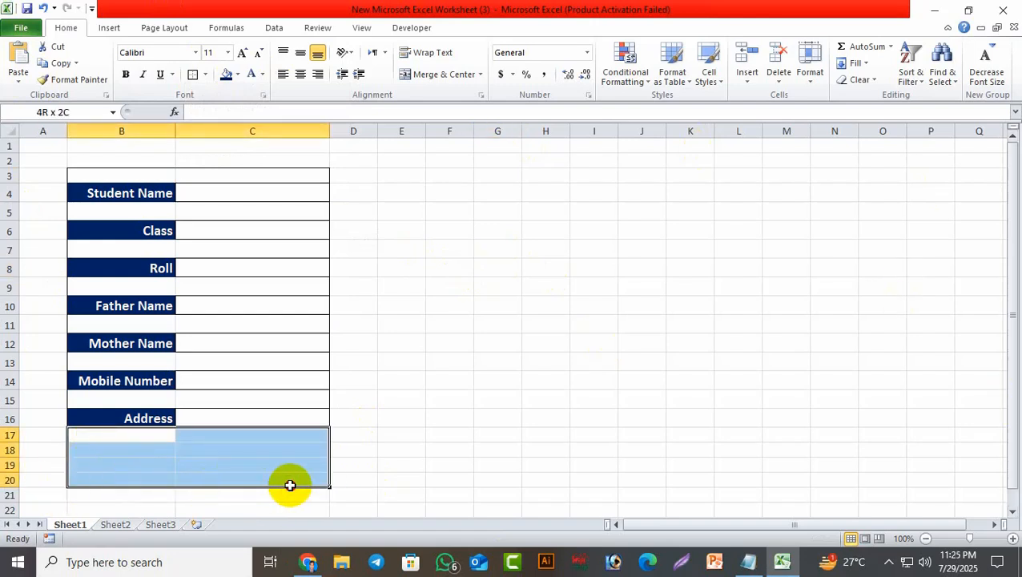
click(237, 75)
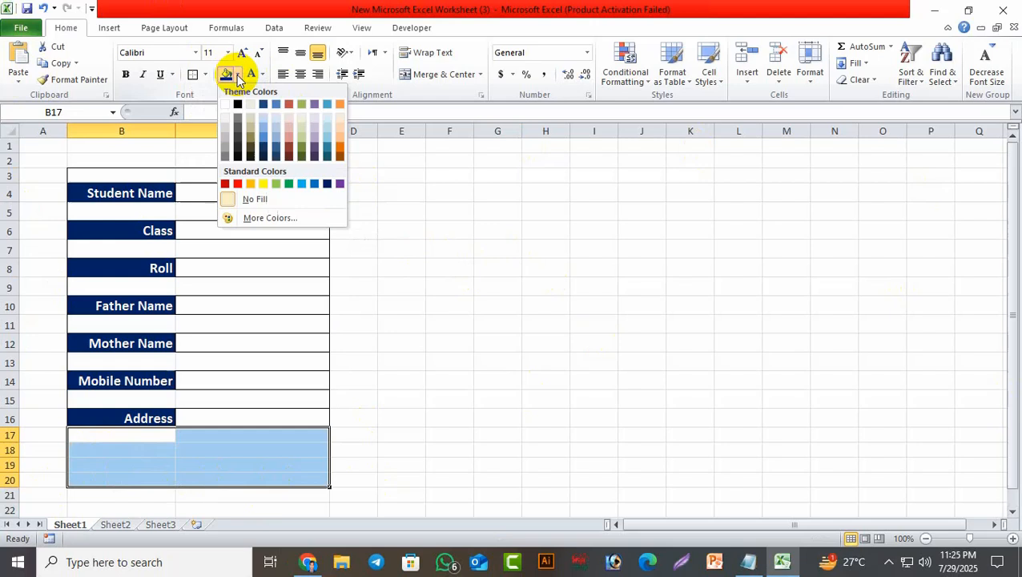
click(292, 184)
click(670, 341)
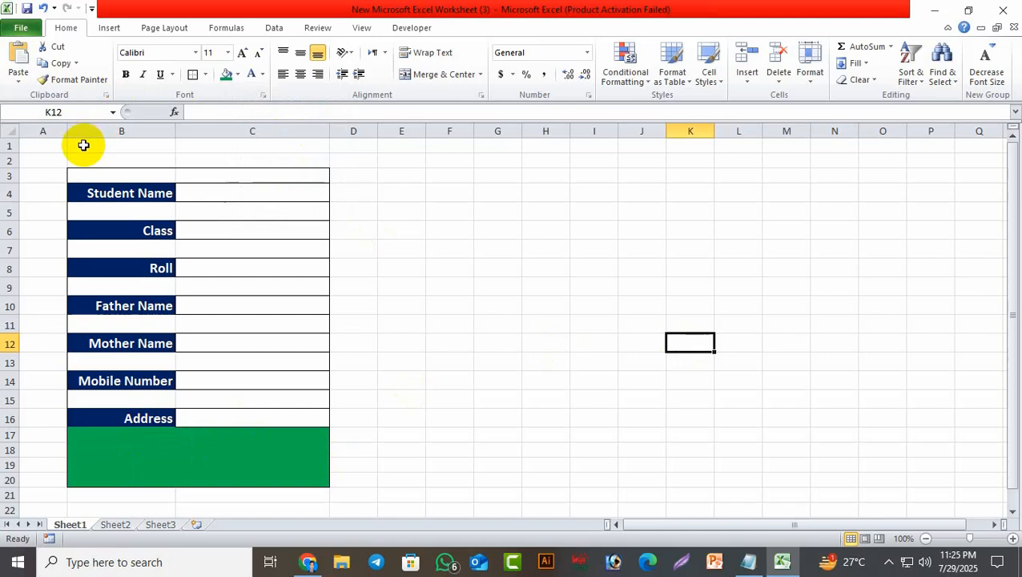
drag(83, 146, 296, 159)
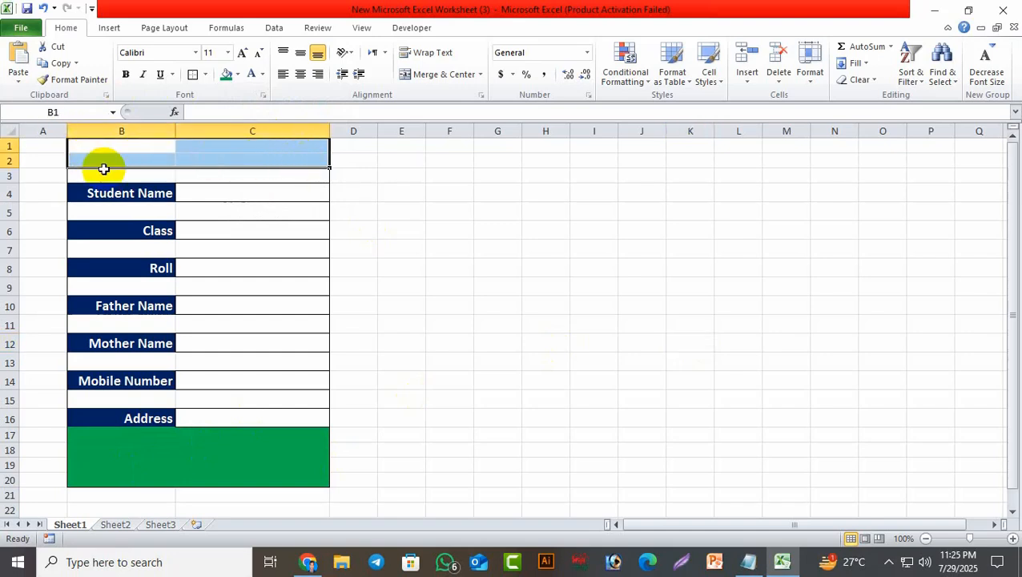
Merge B1:C2 and enter the title 'School Data Entry'.
click(442, 77)
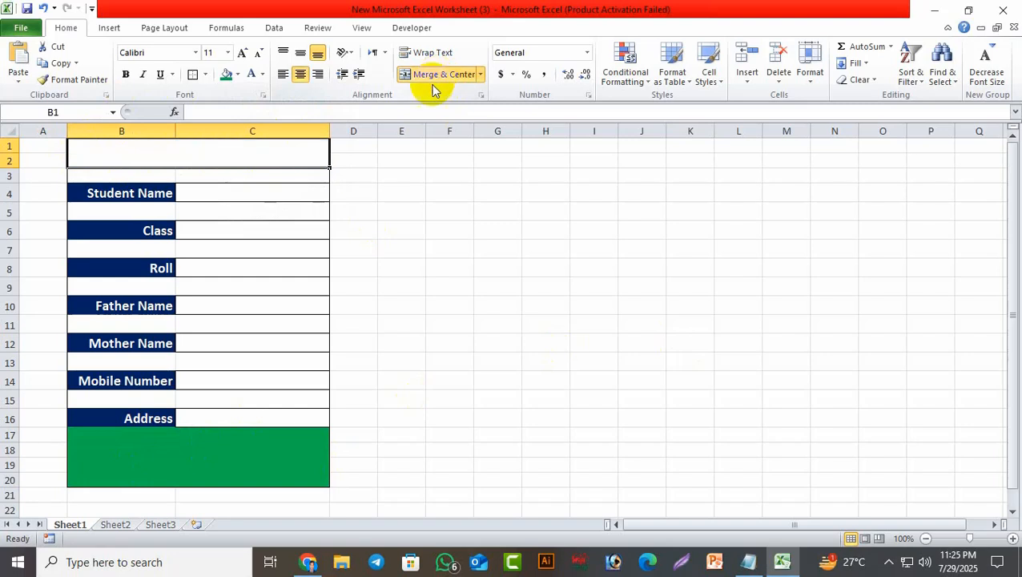
double_click(205, 154)
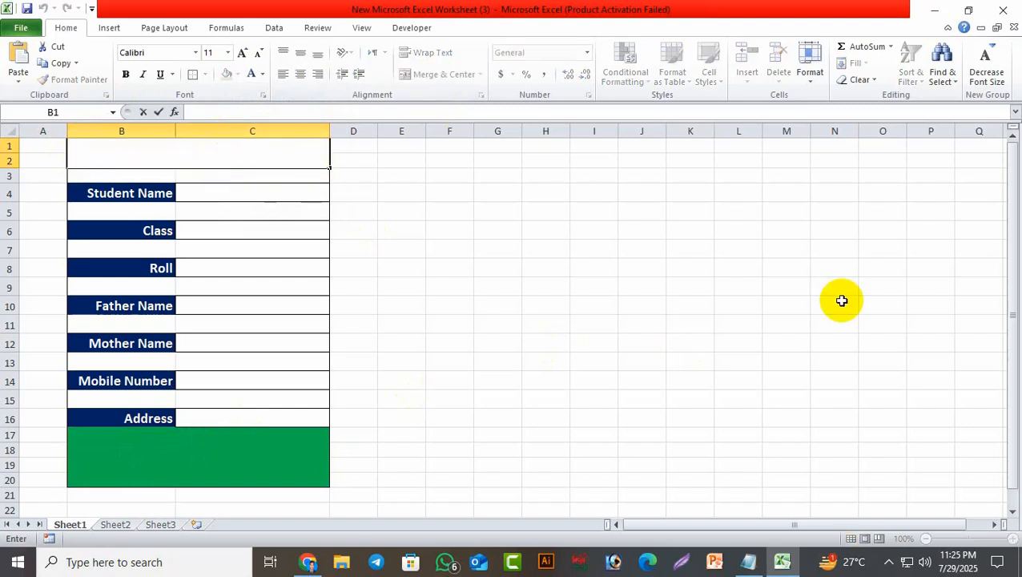
text(School Dat)
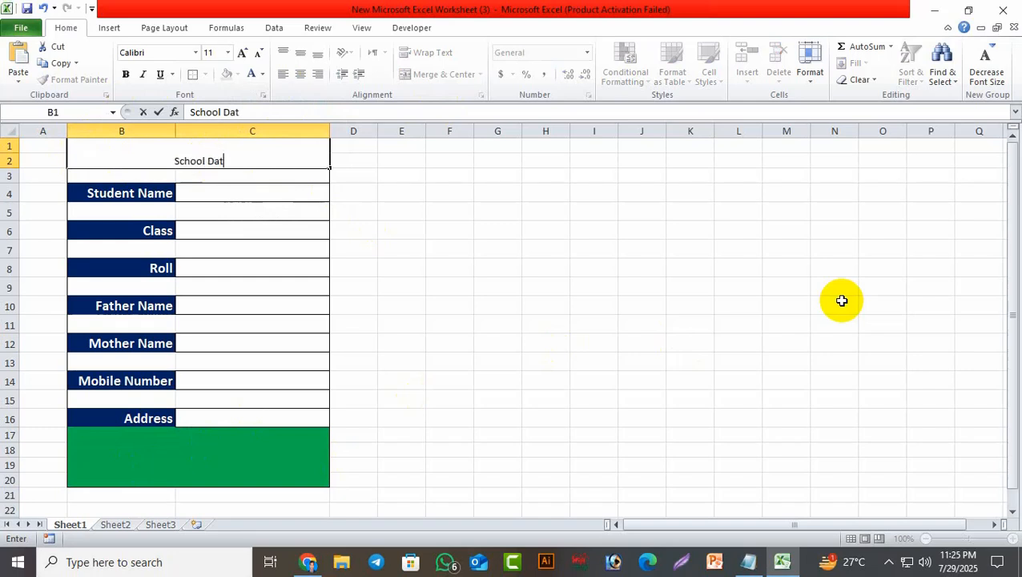
text(a Entr)
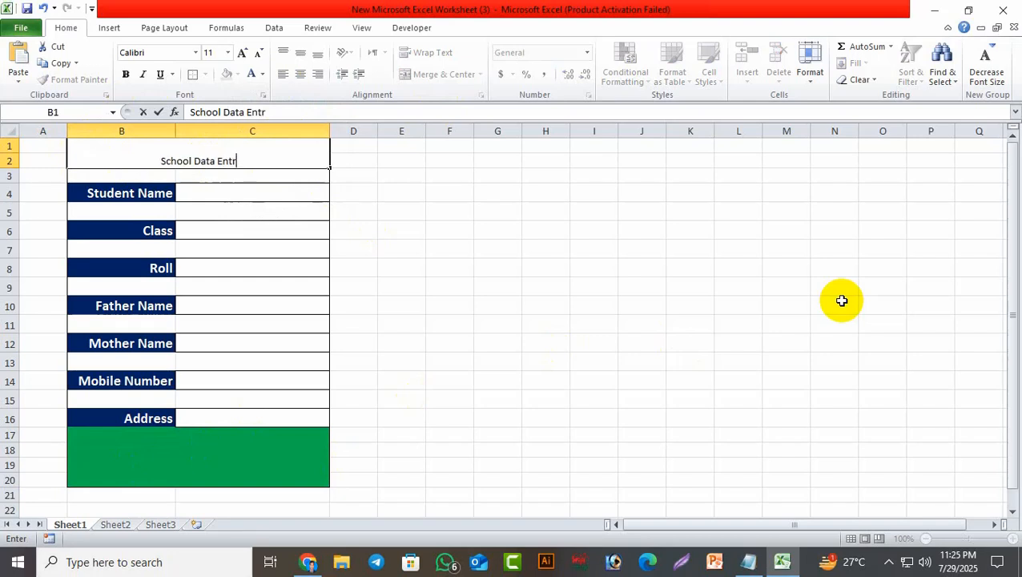
text(y)
click(842, 301)
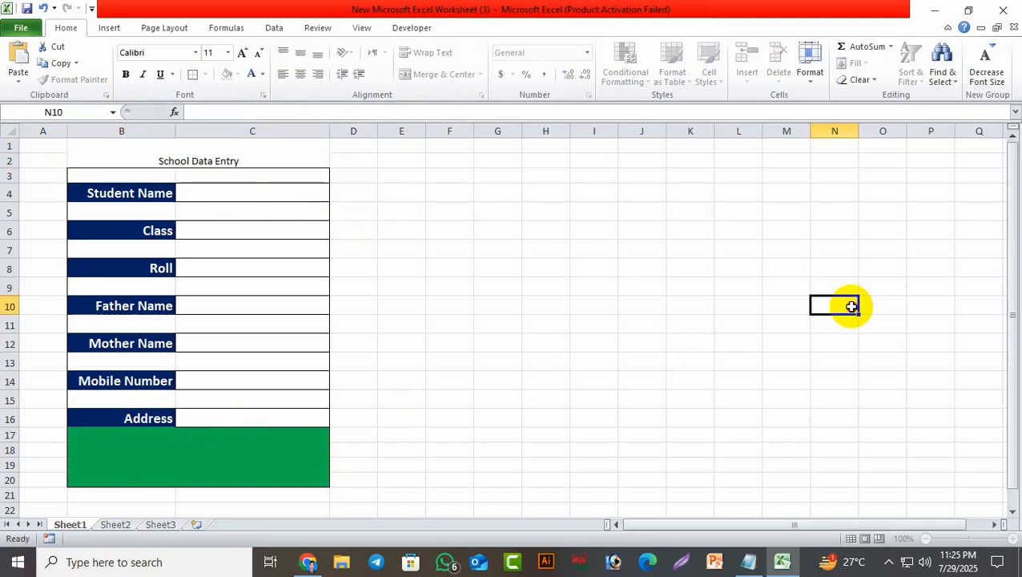
Format the title middle-aligned, bold 22-point, with blue text on a yellow fill.
click(258, 161)
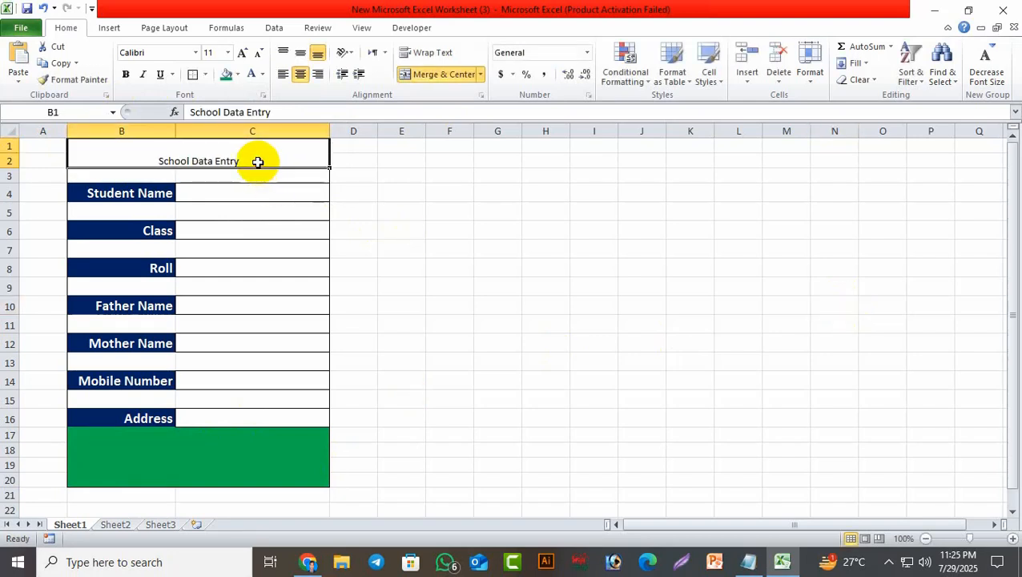
click(301, 52)
click(242, 53)
click(242, 53)
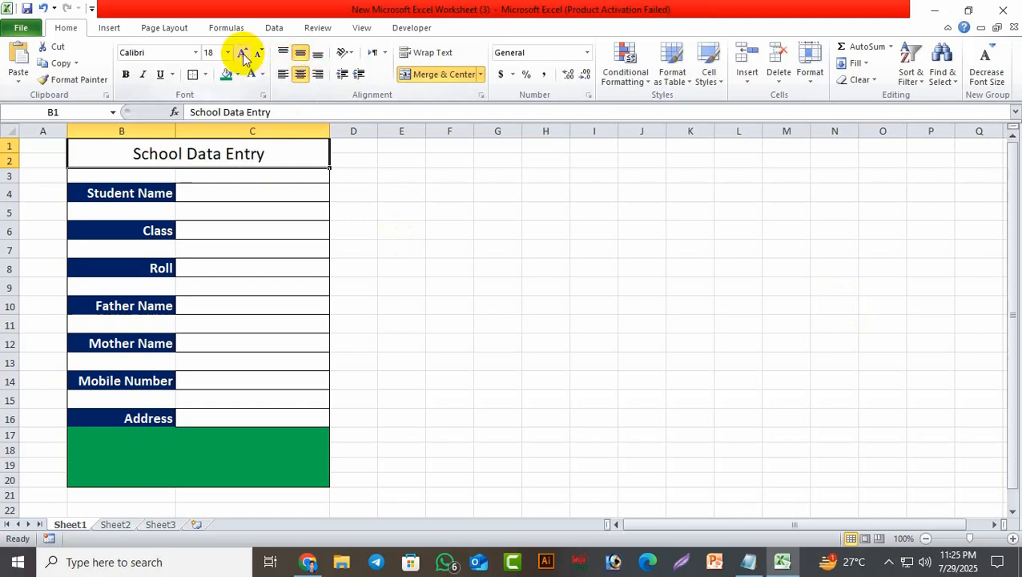
click(242, 52)
click(242, 53)
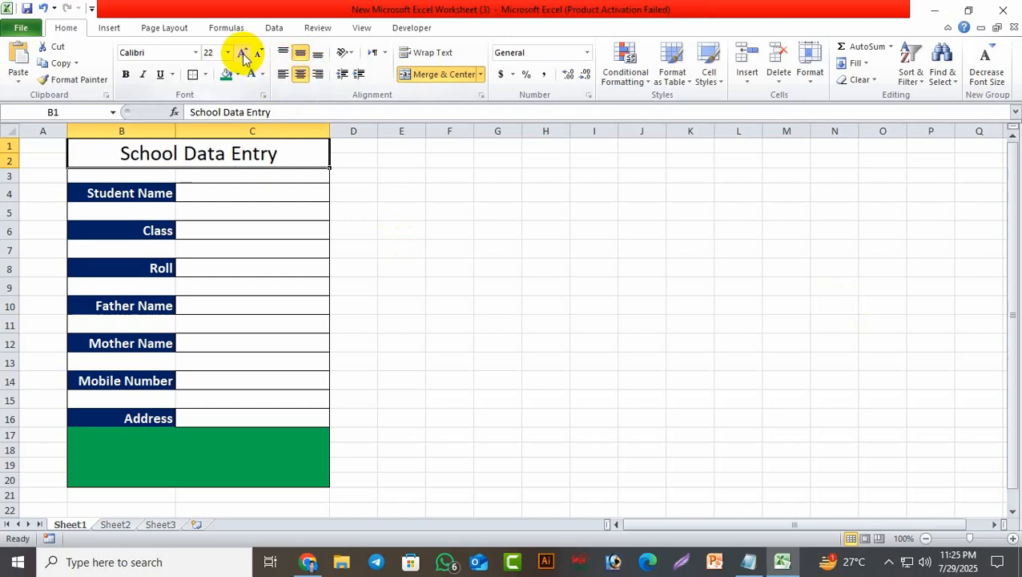
click(125, 74)
click(264, 74)
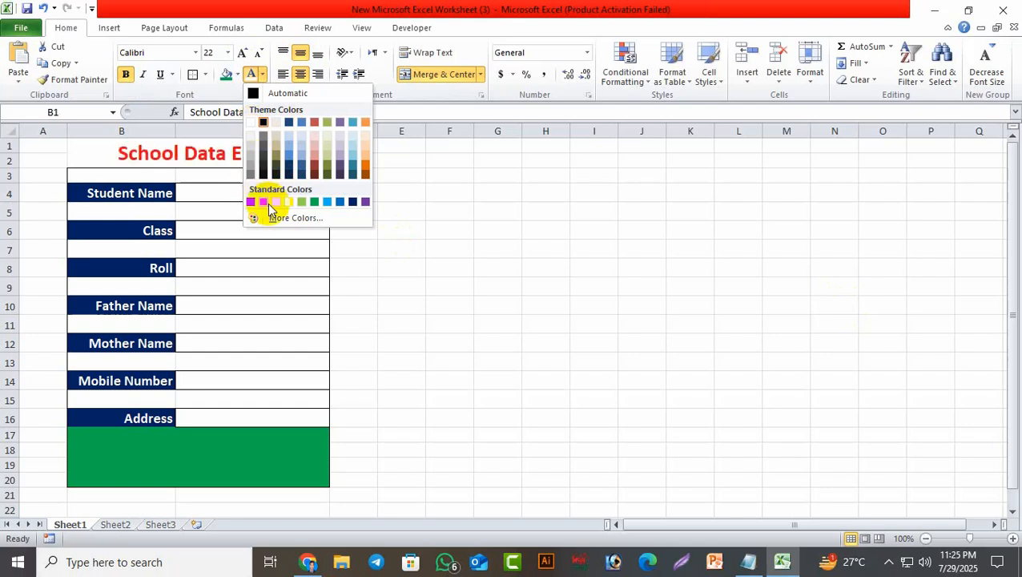
click(354, 202)
click(237, 75)
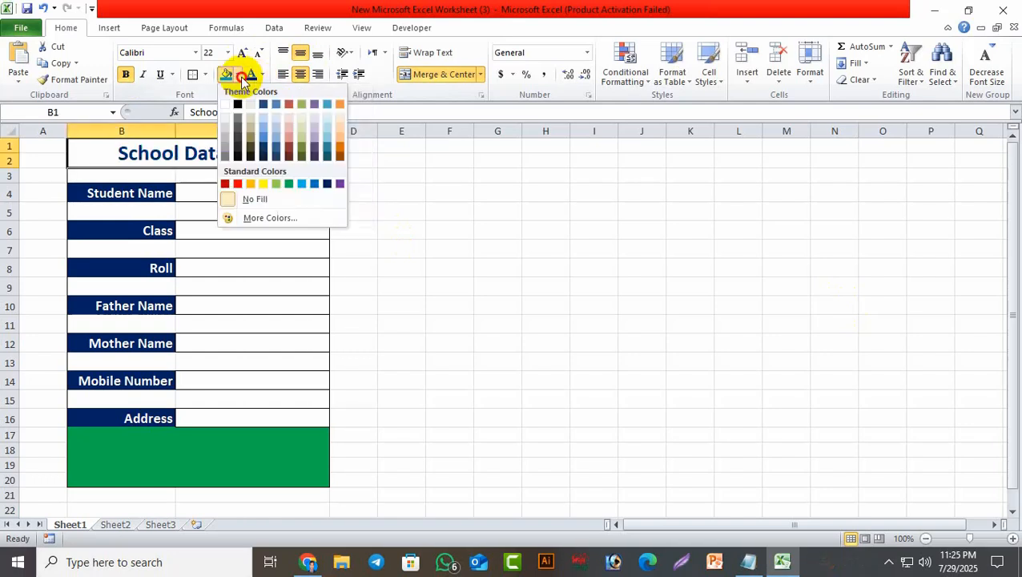
click(265, 185)
click(567, 274)
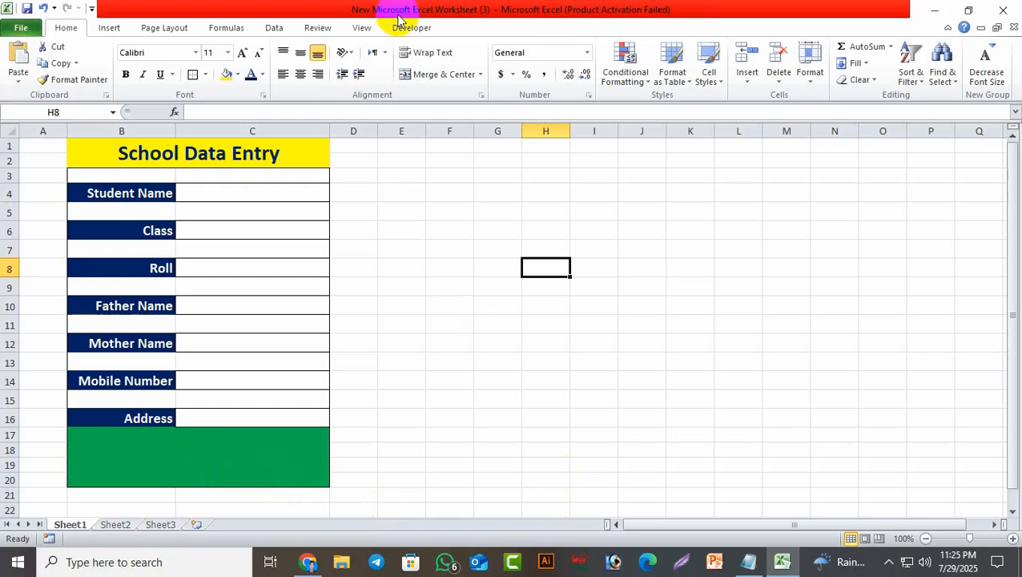
Draw a rounded rectangle inside the green area and give it the orange shape style.
click(110, 29)
click(163, 60)
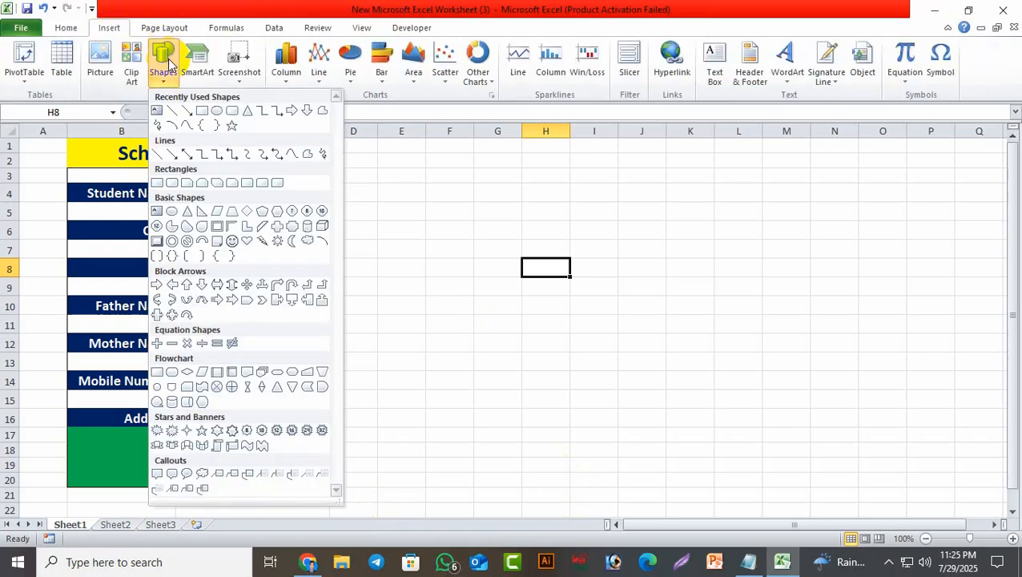
click(232, 110)
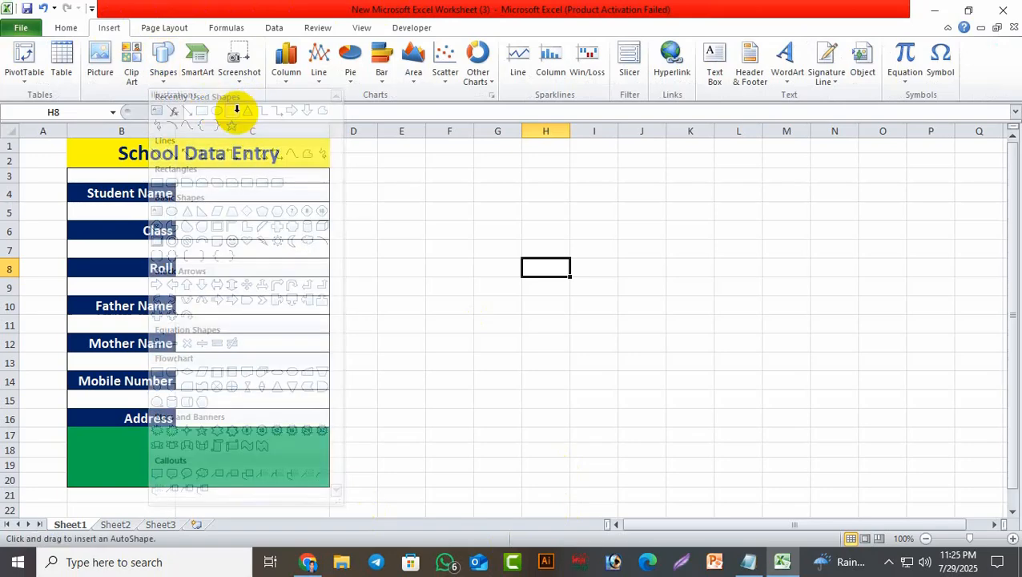
drag(175, 442, 286, 478)
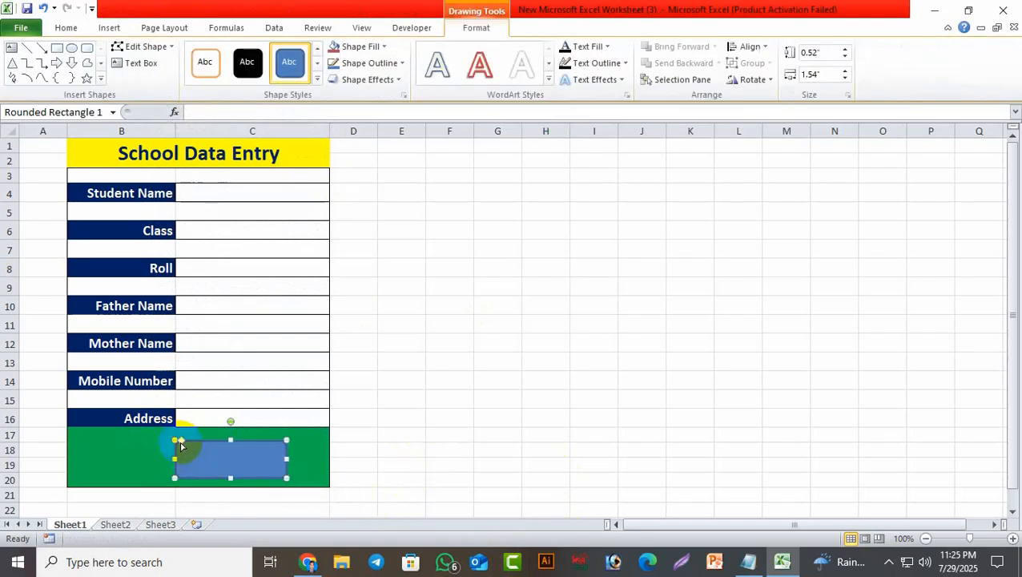
drag(183, 443, 198, 443)
click(318, 78)
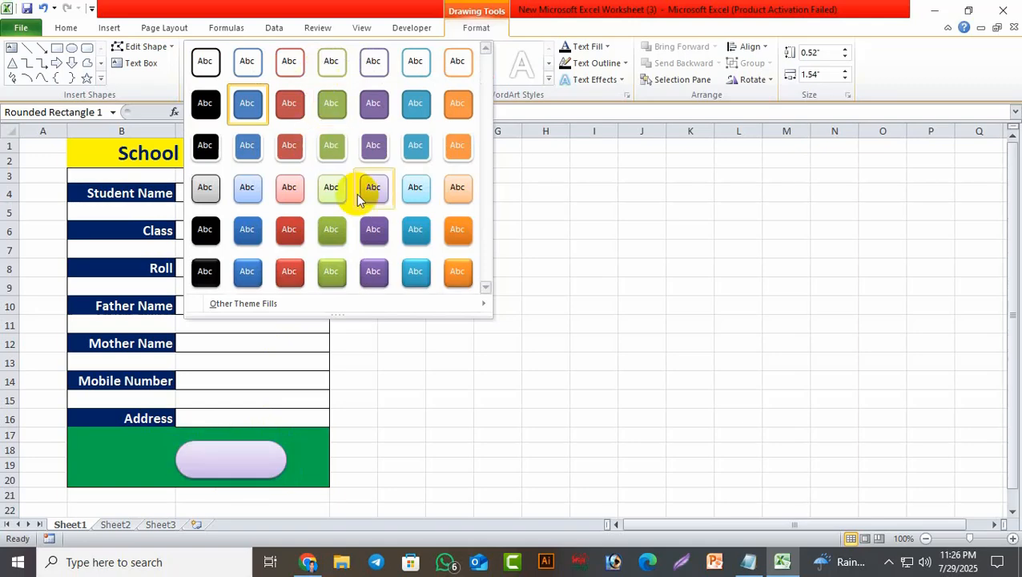
click(455, 274)
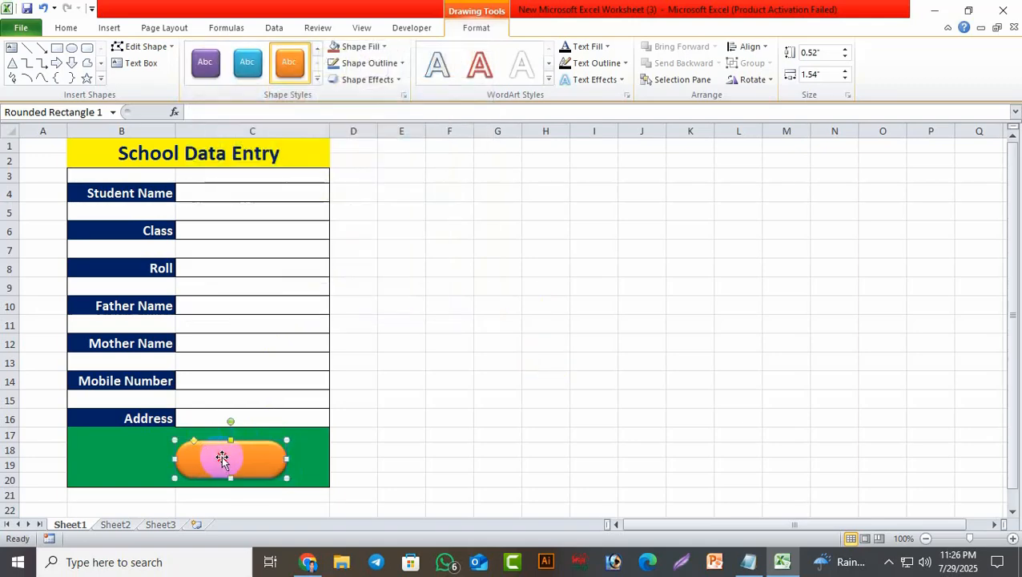
Label the shape 'Submit' with bold 18-point text centred horizontally and vertically.
text(Submit)
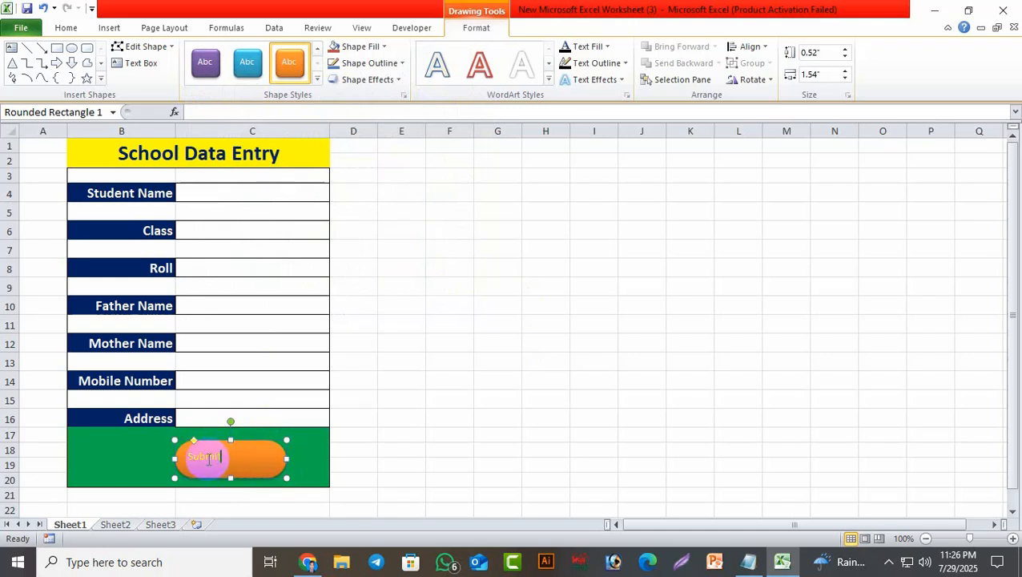
click(207, 457)
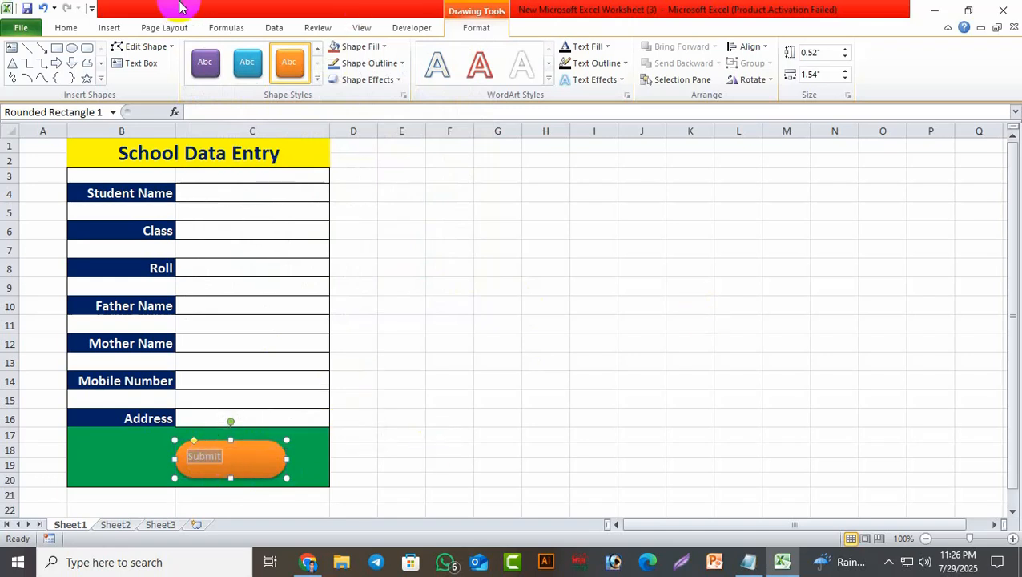
click(65, 28)
click(126, 73)
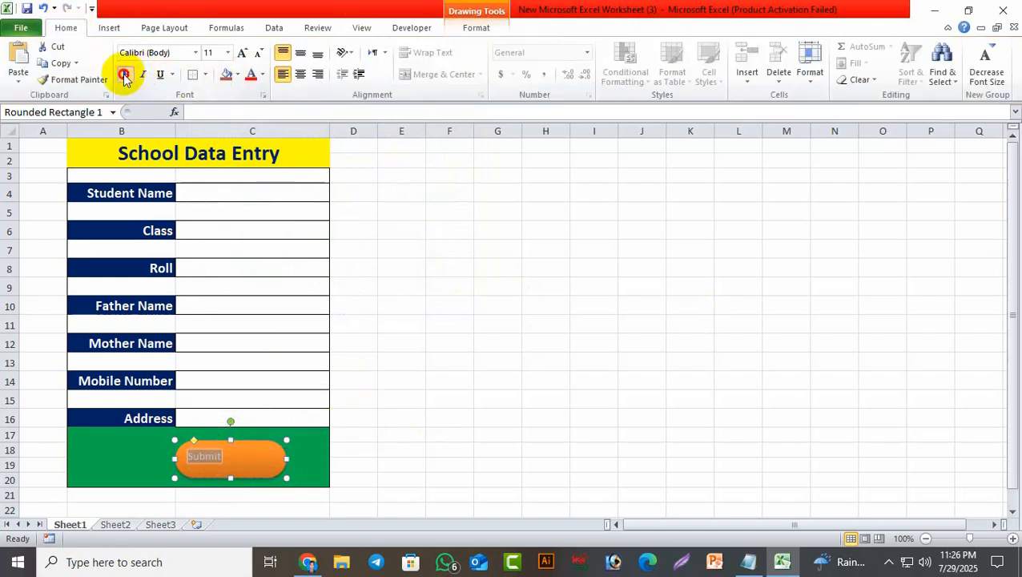
click(242, 54)
click(300, 73)
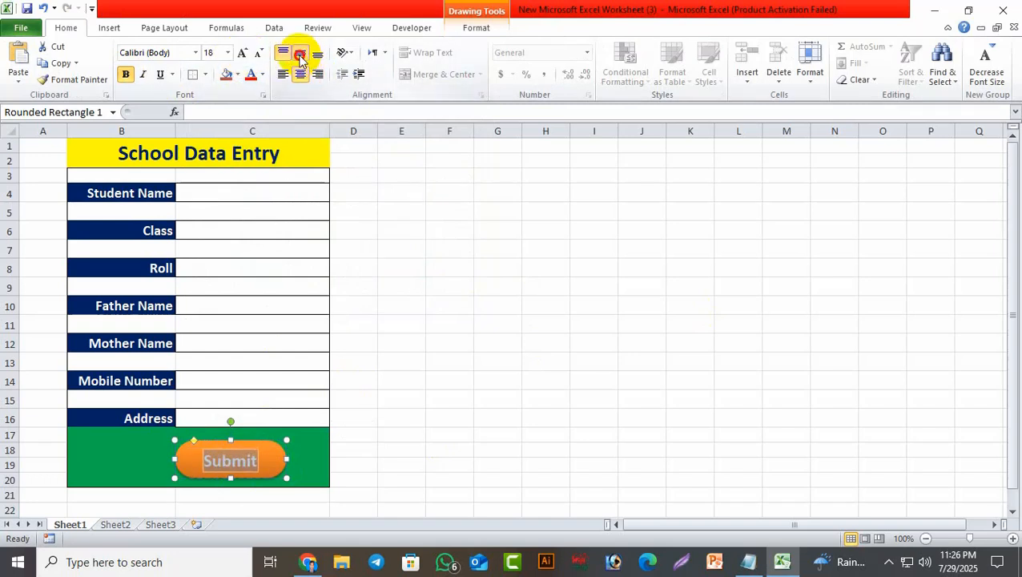
click(301, 56)
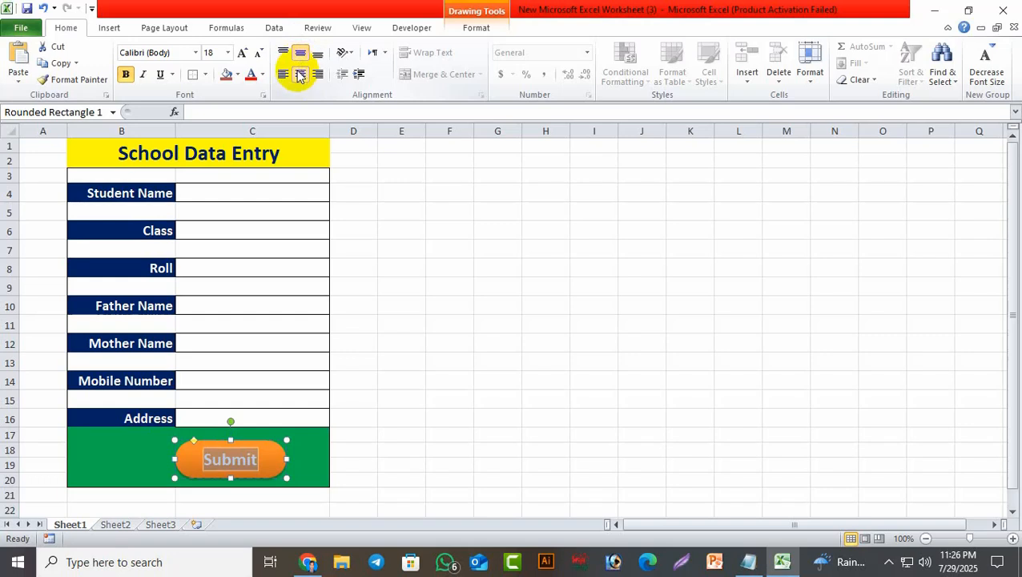
click(453, 286)
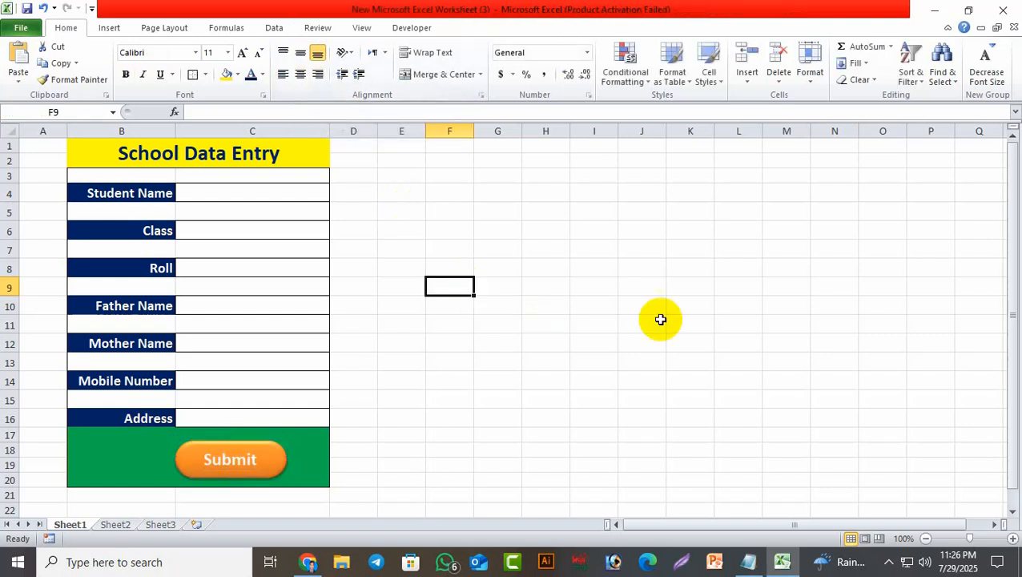
Make the Submit label text a dark colour.
double_click(245, 458)
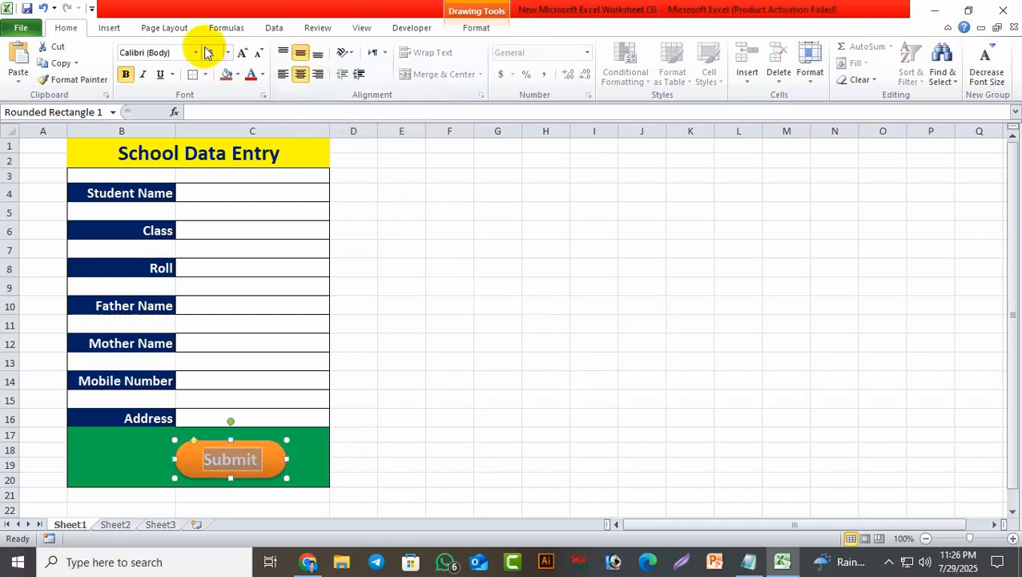
click(261, 75)
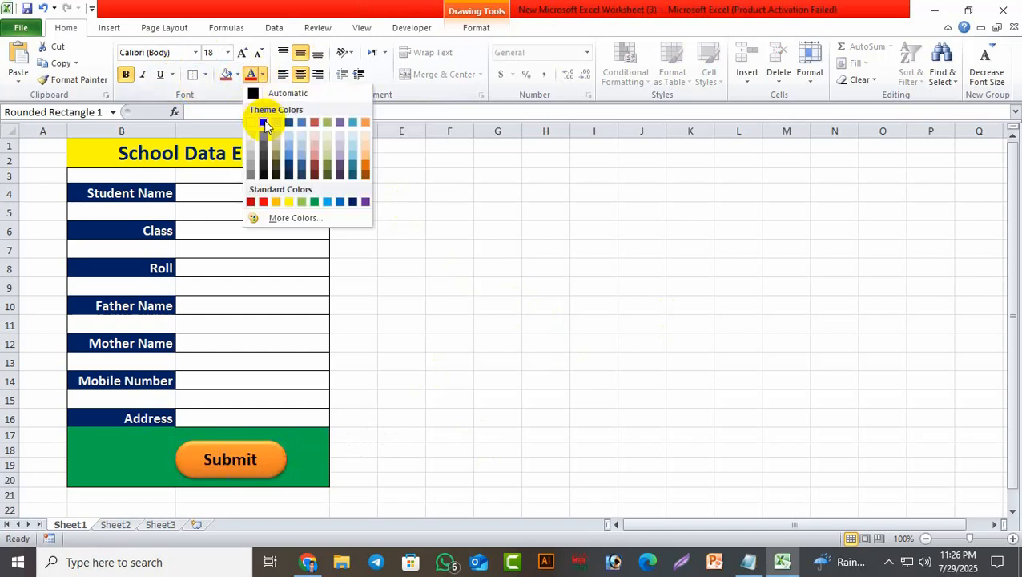
click(264, 123)
click(449, 343)
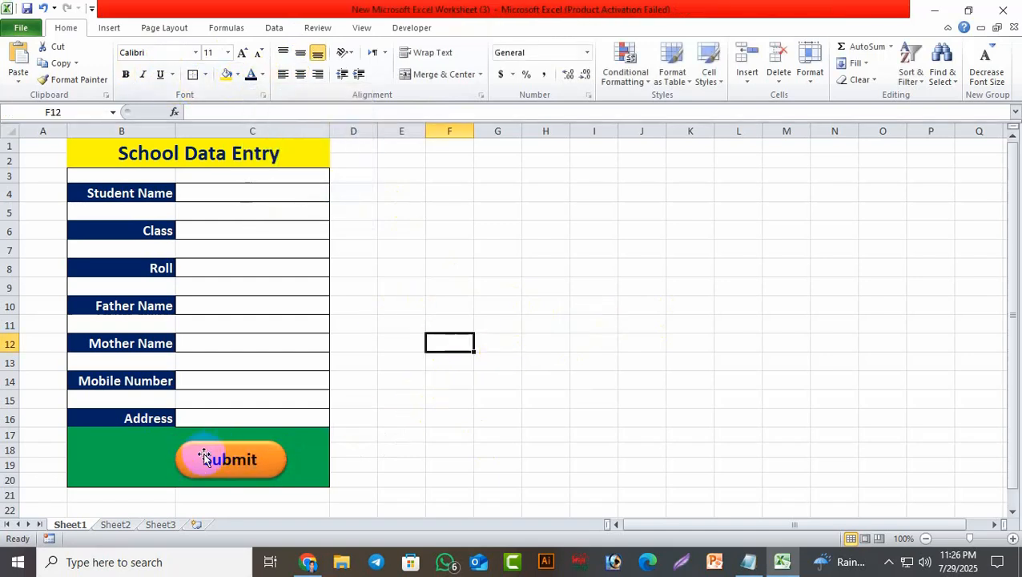
Move the Submit button slightly right within the green area.
click(267, 469)
drag(266, 469, 286, 467)
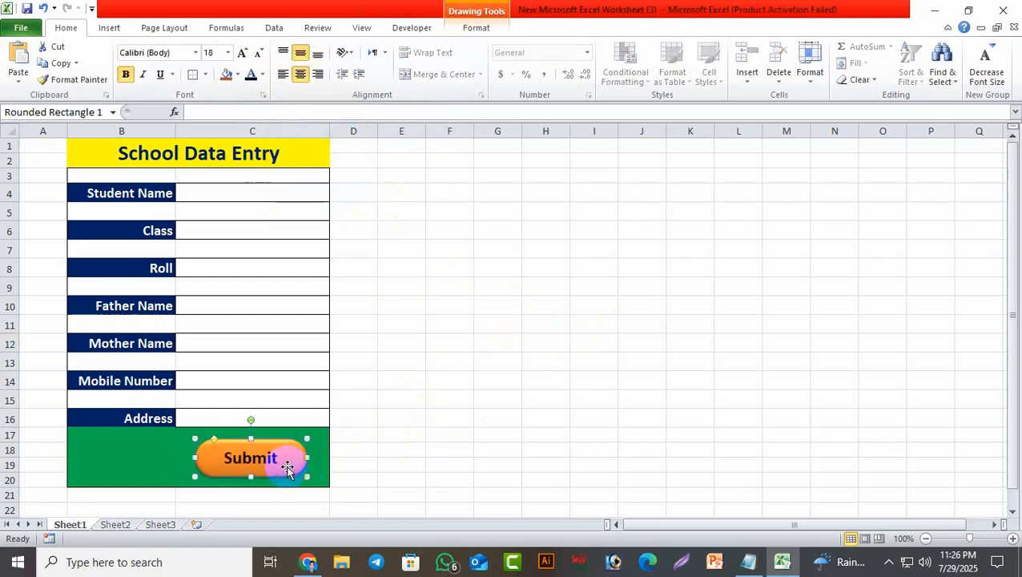
click(490, 438)
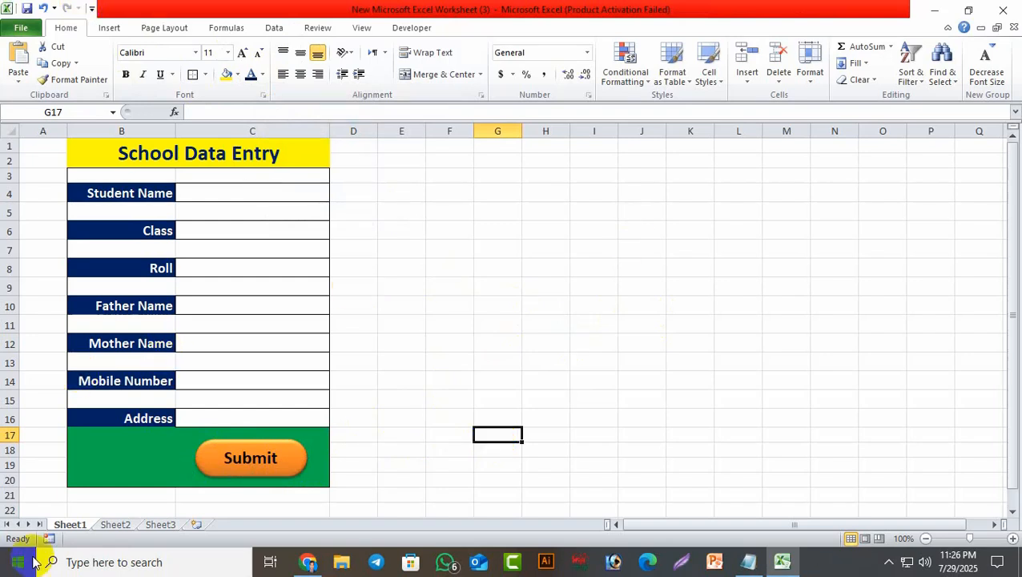
Rename the Sheet1 tab to 'Home'.
right_click(80, 532)
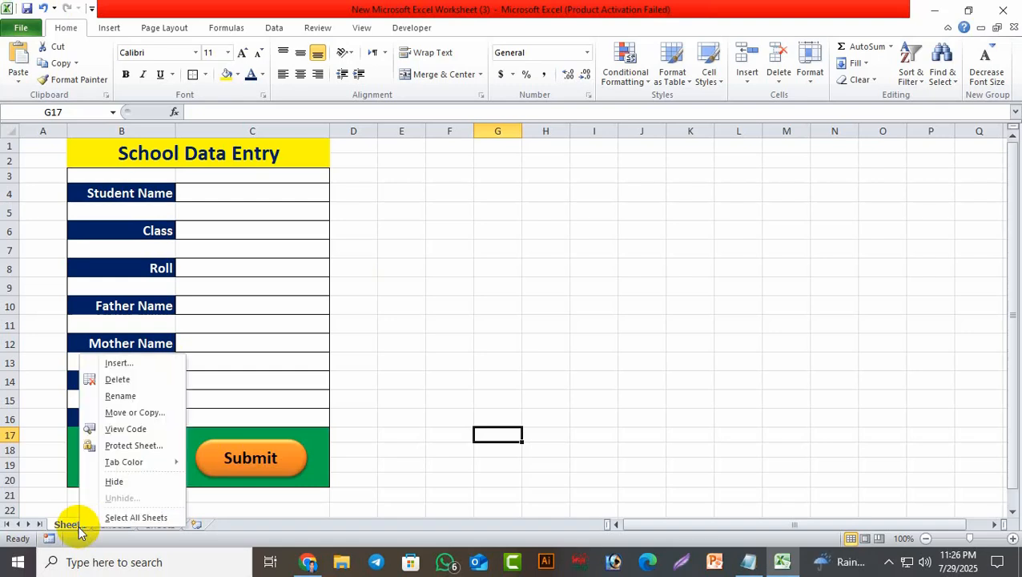
click(121, 395)
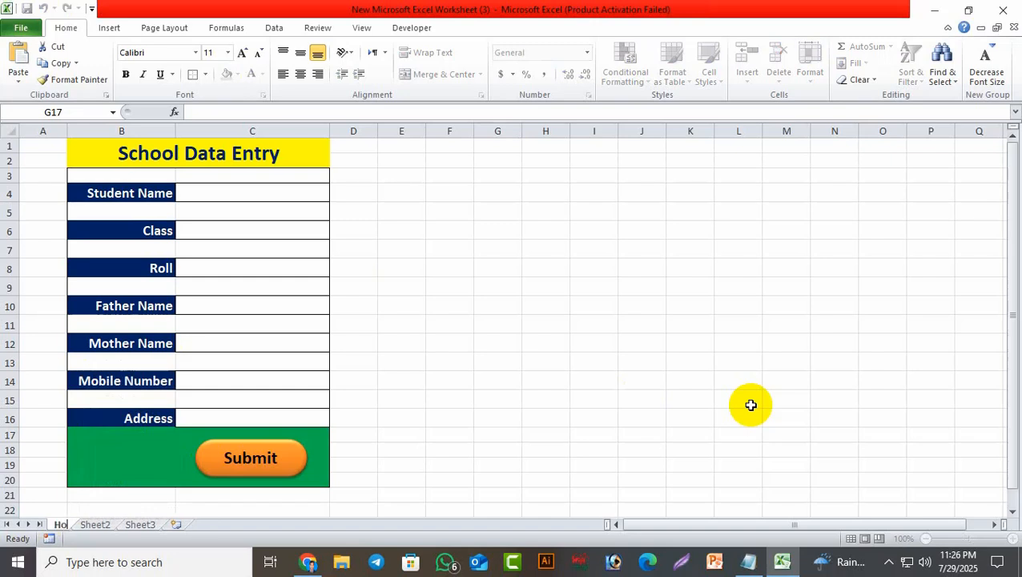
click(577, 414)
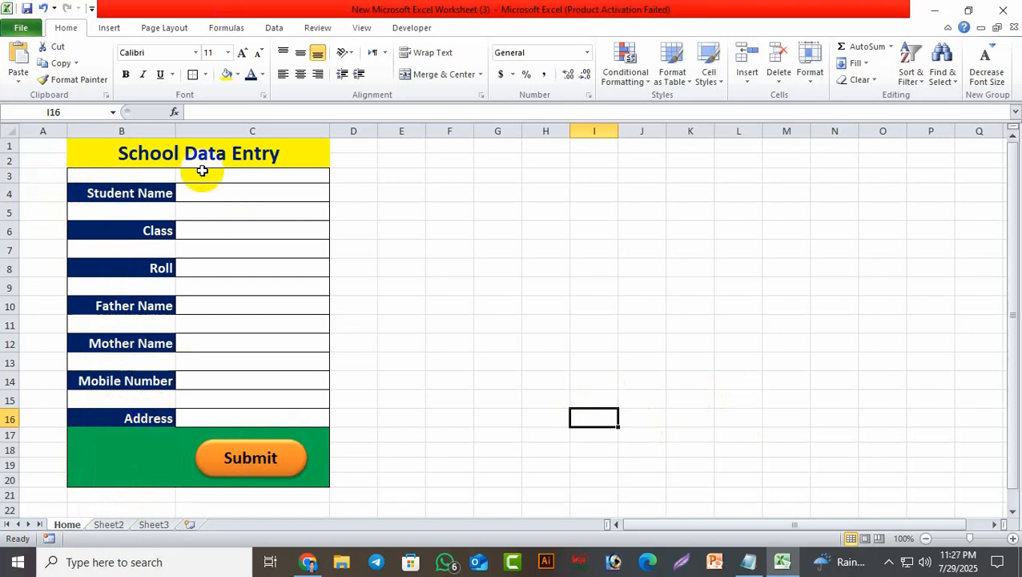
Copy the seven labels in B4–B16, Student Name through Address.
click(132, 193)
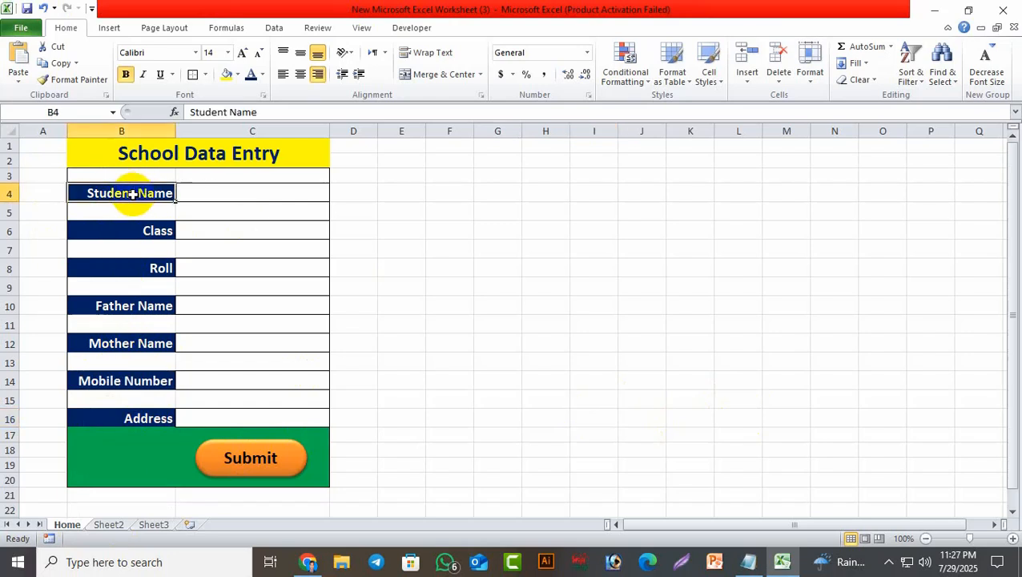
ctrl+click(156, 230)
ctrl+click(162, 268)
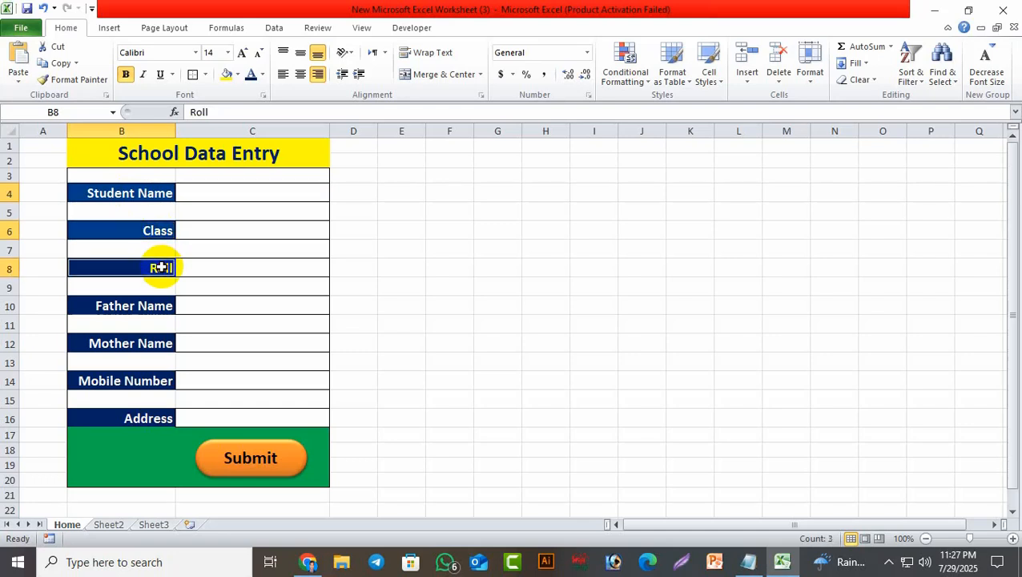
ctrl+click(153, 308)
ctrl+click(144, 344)
ctrl+click(145, 381)
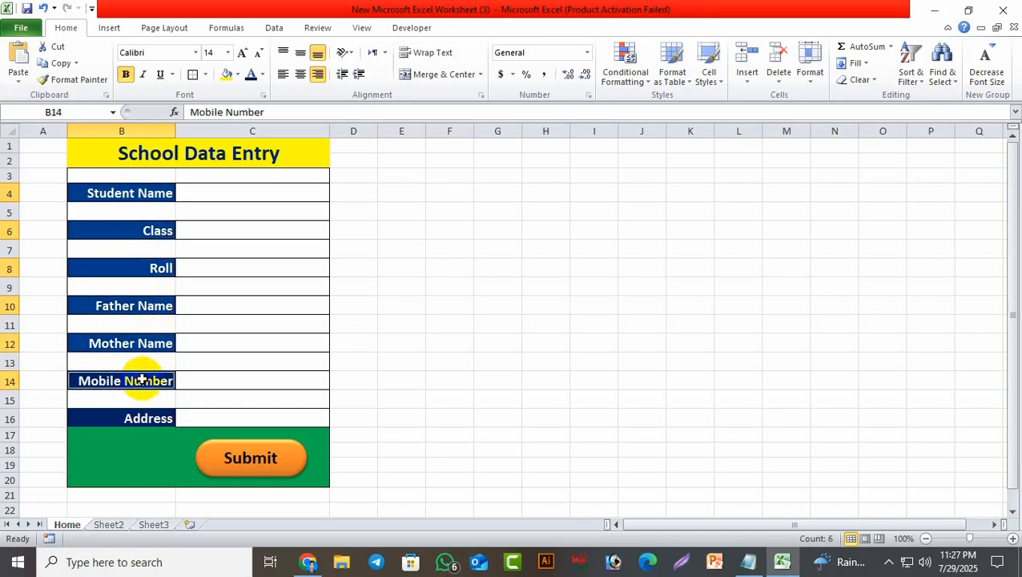
ctrl+click(153, 415)
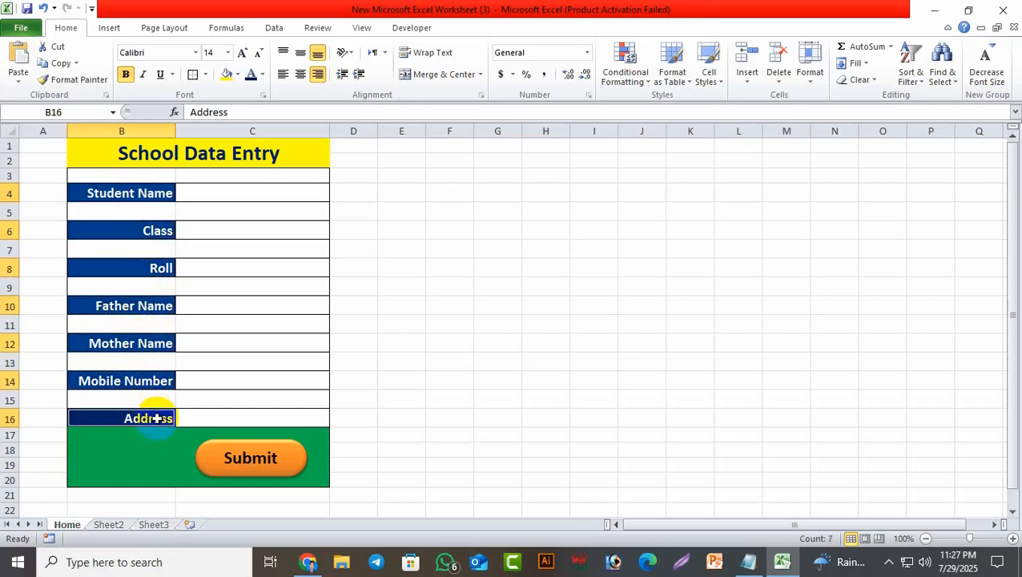
right_click(157, 417)
click(193, 162)
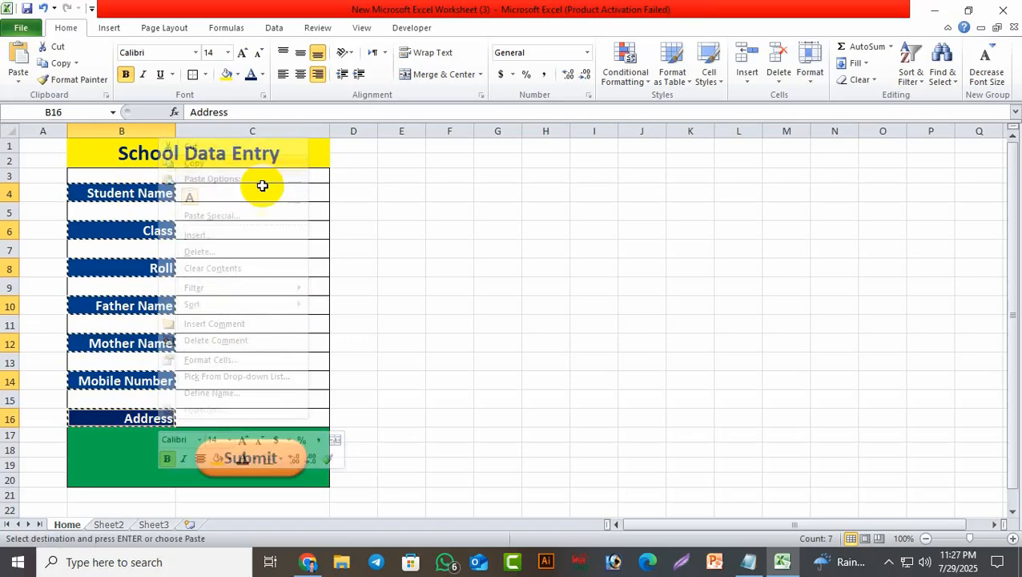
On Sheet2, Paste Special the labels at A2 as values, transposed across row 2.
click(106, 526)
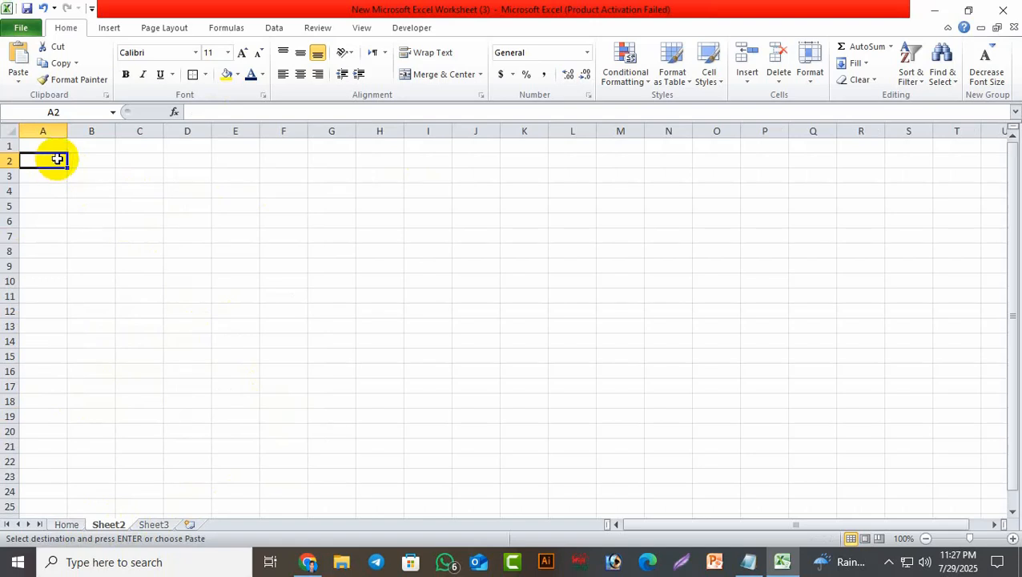
right_click(57, 161)
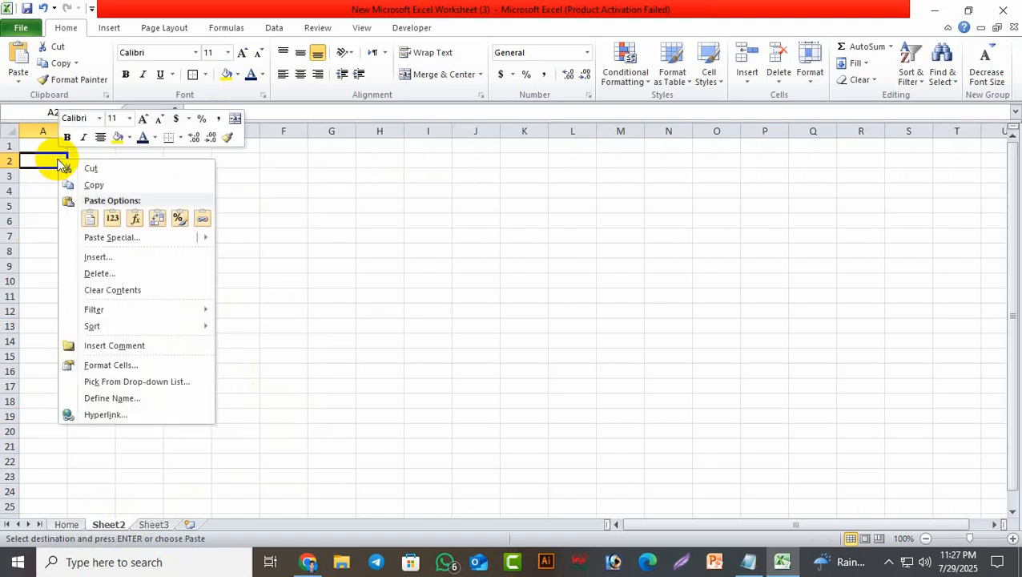
click(108, 243)
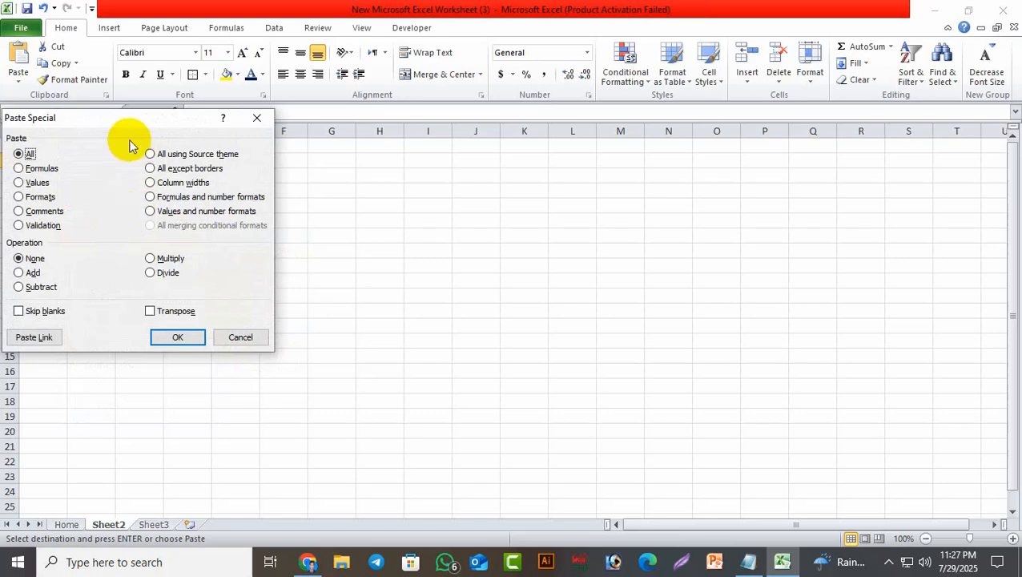
drag(121, 119, 402, 198)
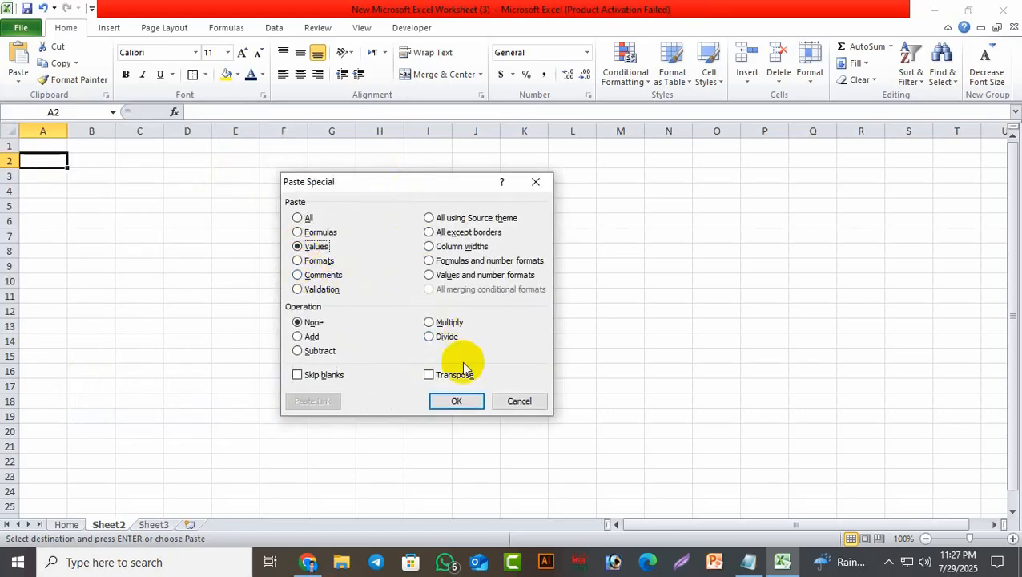
click(452, 401)
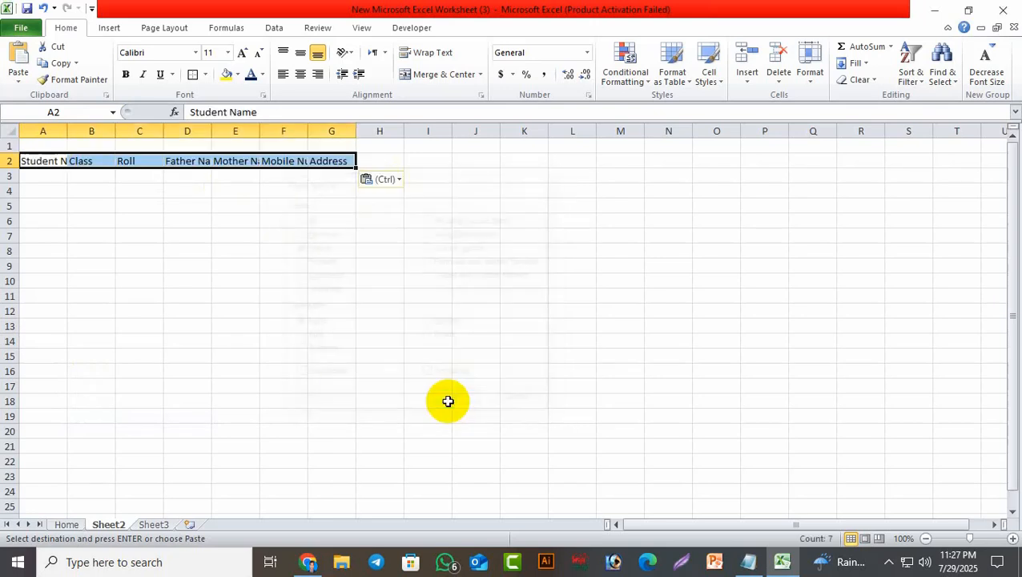
click(594, 282)
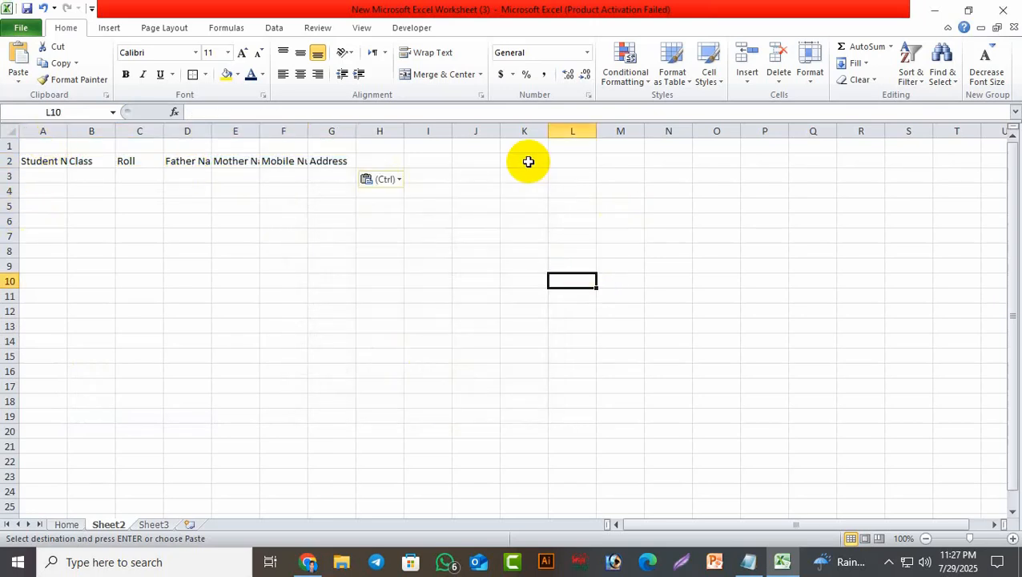
Widen columns A, D and F and narrow column C so the headers fit.
drag(68, 129, 396, 138)
drag(303, 129, 324, 133)
drag(107, 130, 143, 137)
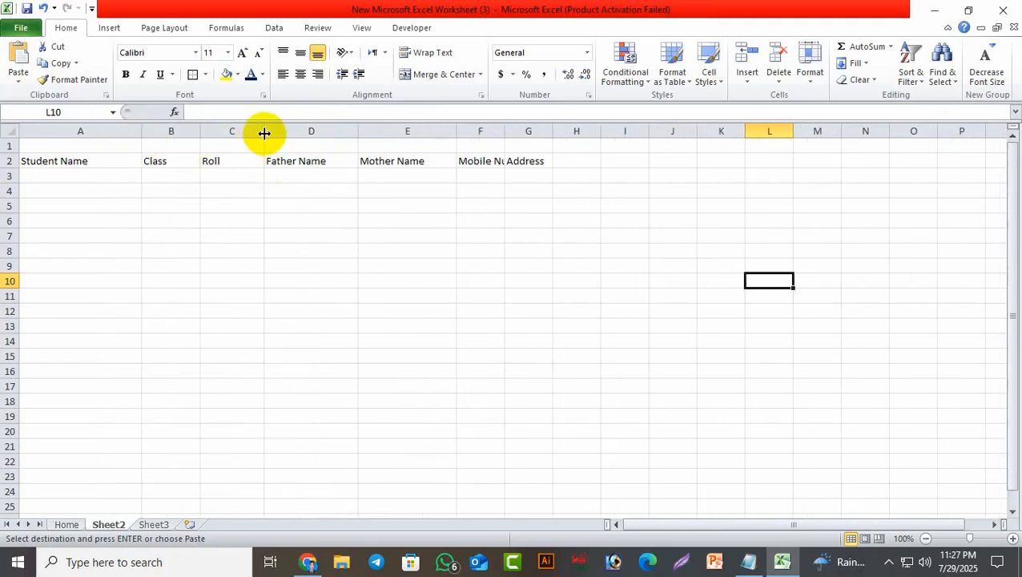
drag(265, 132, 247, 131)
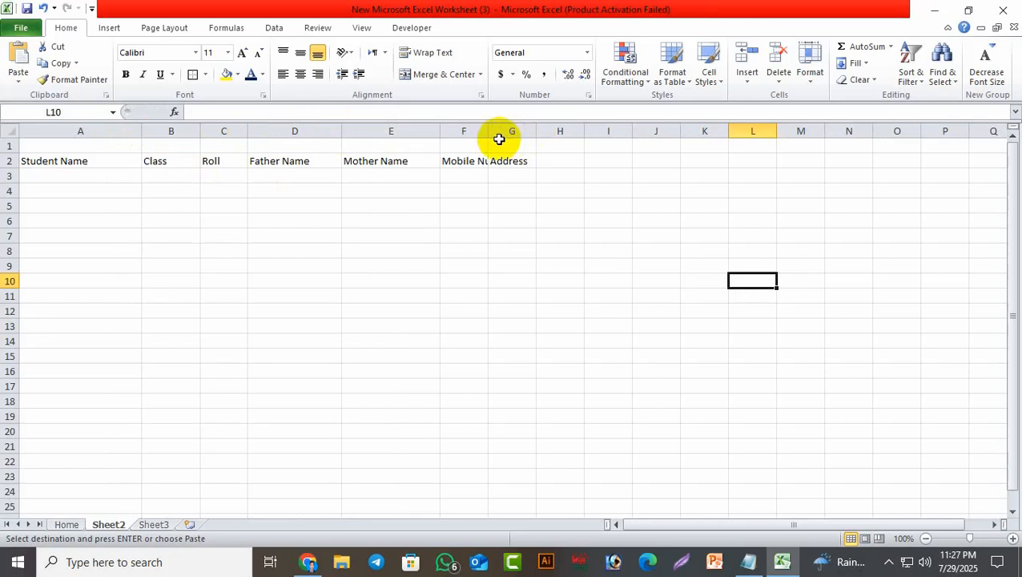
drag(485, 128, 636, 135)
Make the A2:G2 headers bold 14-point, then select A2:G3 including the blank row.
click(596, 272)
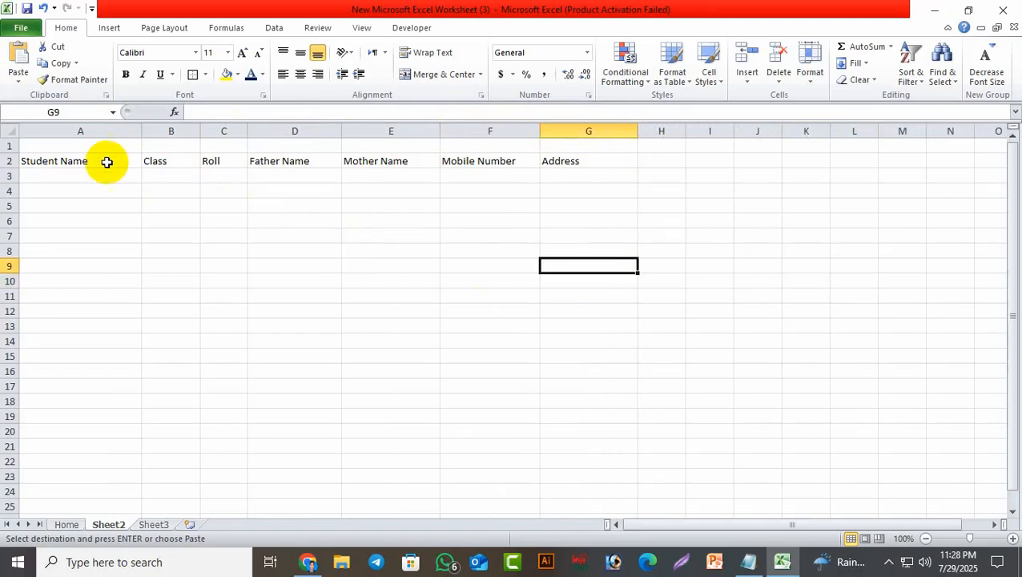
drag(82, 159, 569, 159)
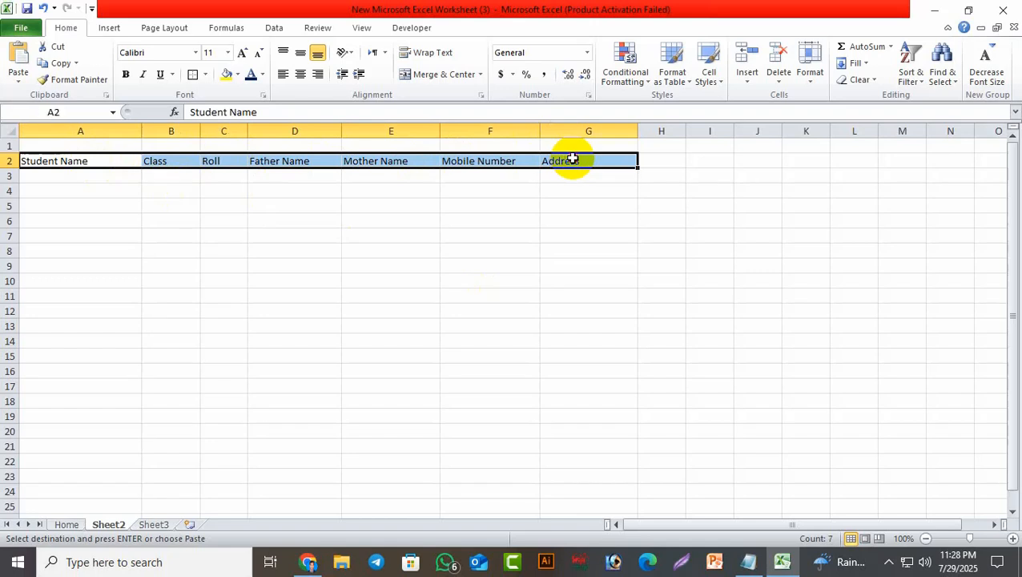
click(126, 74)
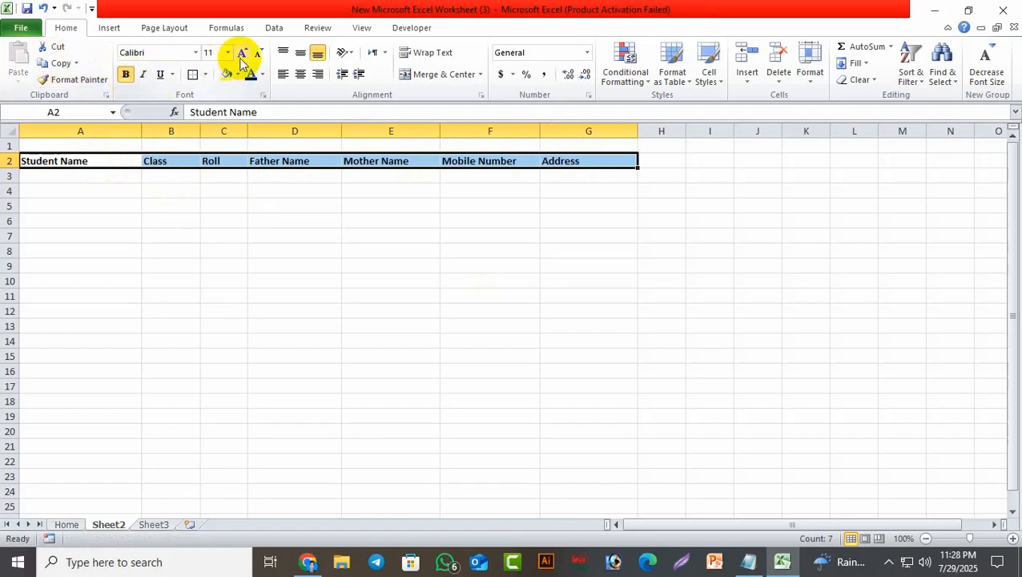
click(243, 56)
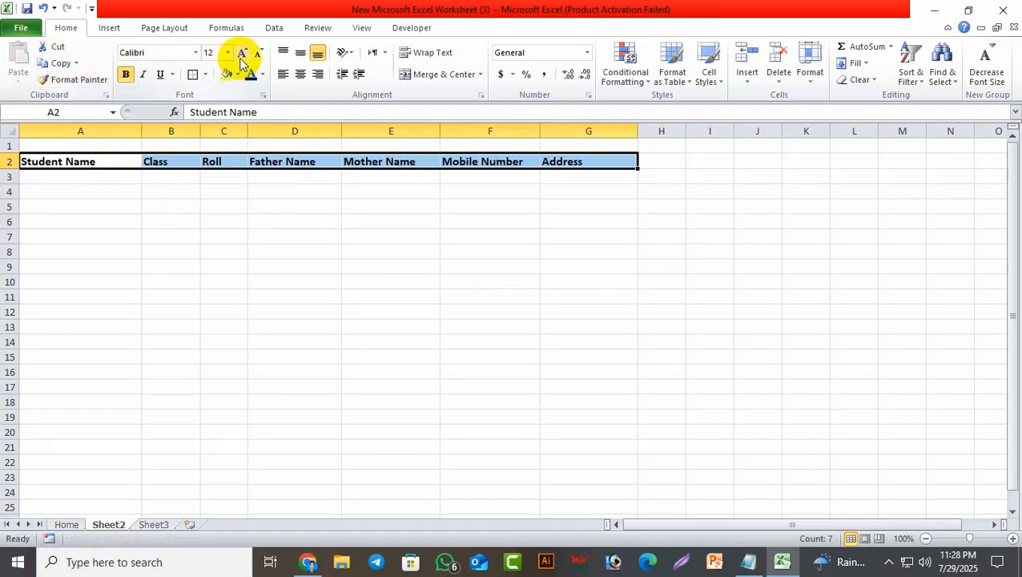
click(242, 56)
click(456, 312)
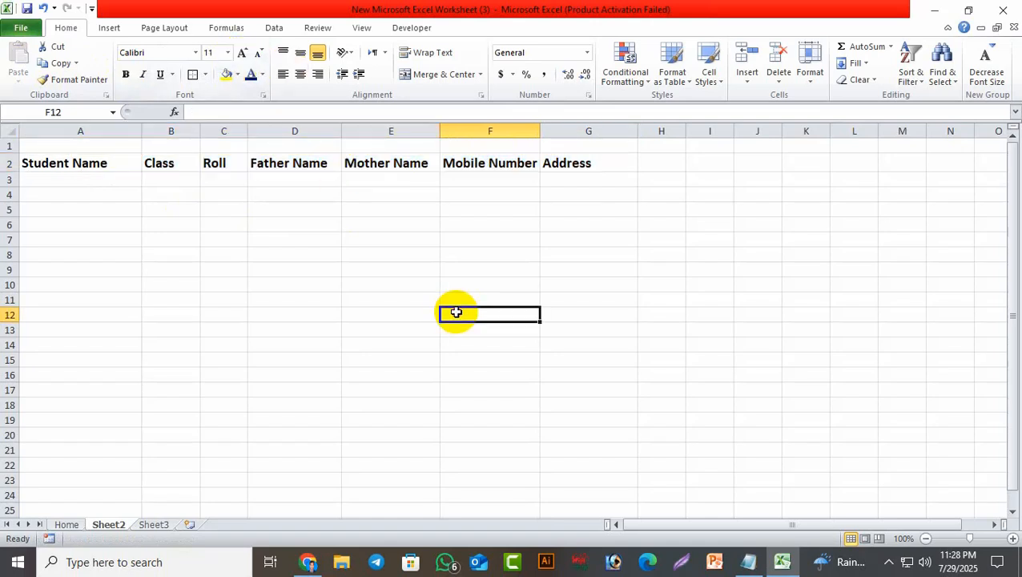
drag(60, 160, 565, 175)
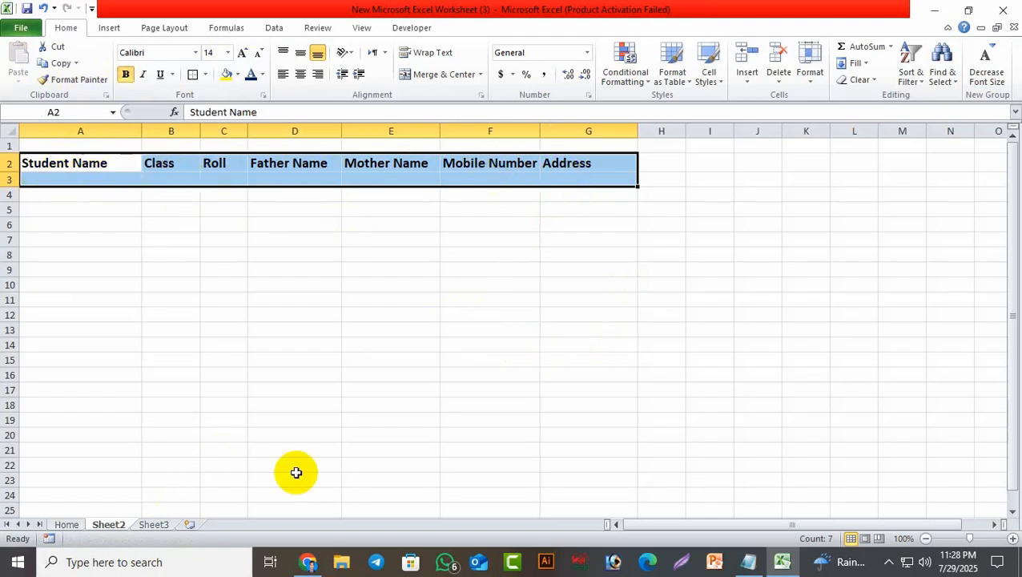
Convert A2:G3 into a table with headers and apply a bordered light table style.
key(ctrl+t)
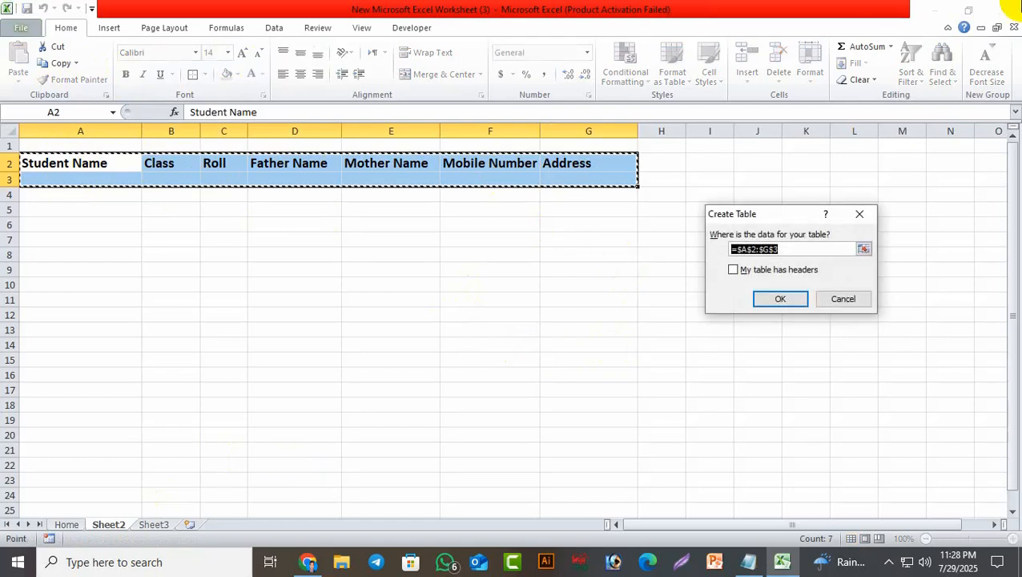
click(734, 270)
click(779, 299)
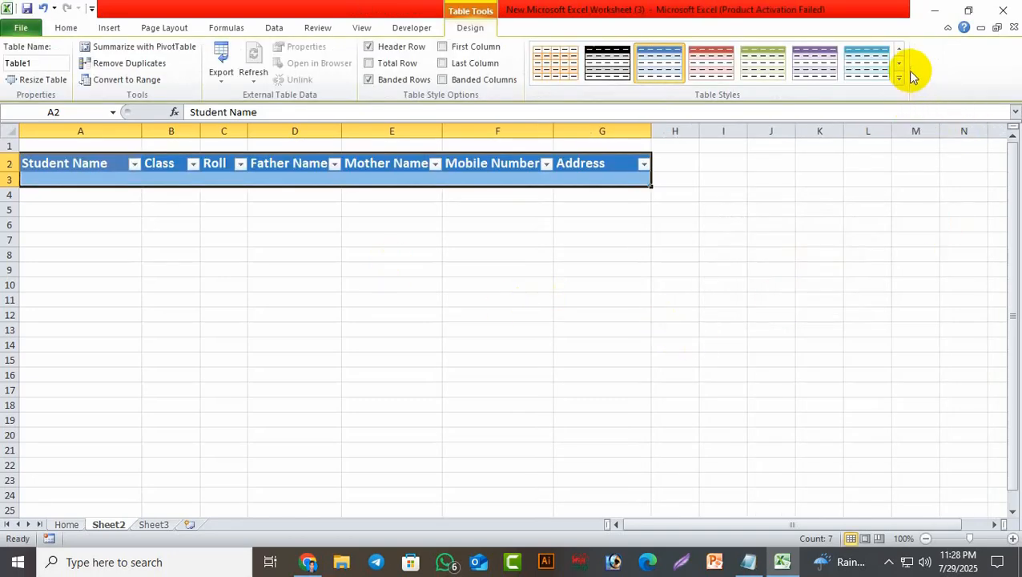
click(899, 77)
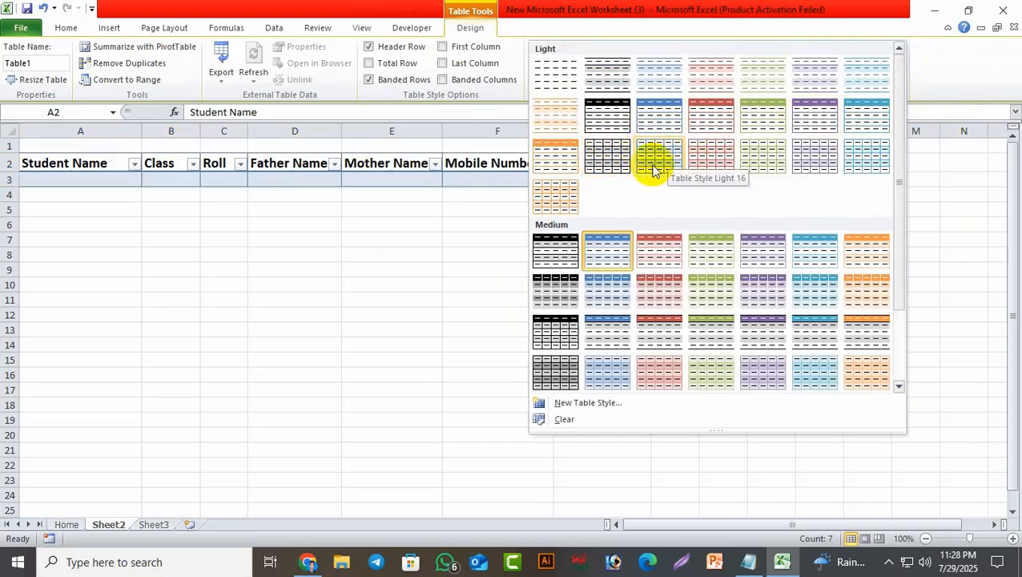
click(606, 157)
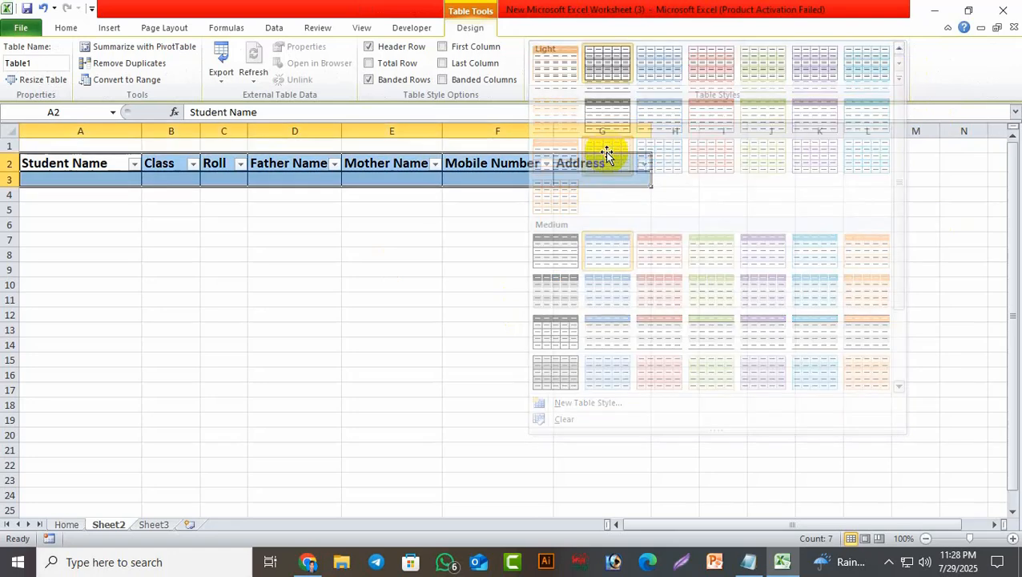
click(754, 319)
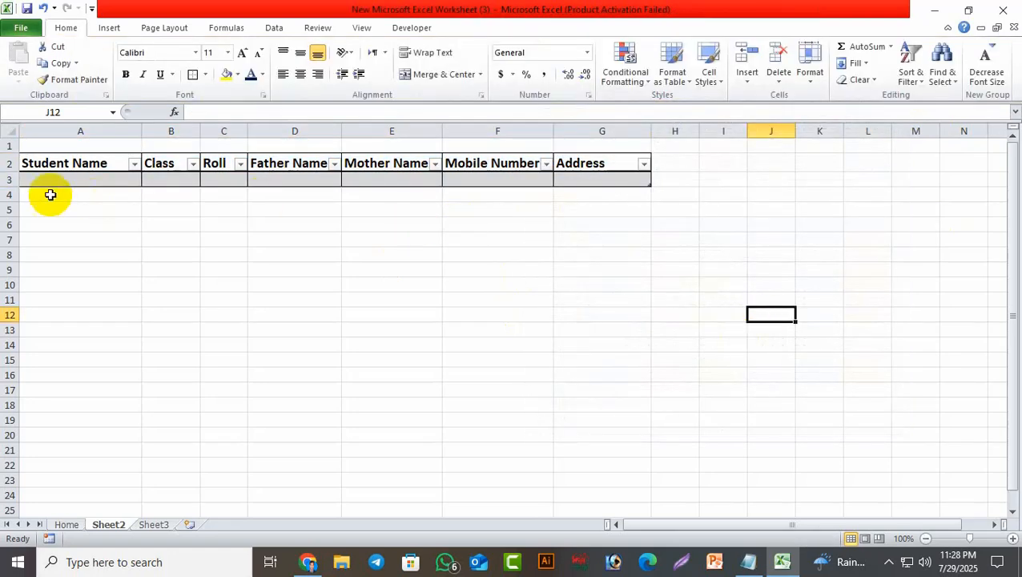
Clear the contents of the table's blank row 3.
click(12, 179)
right_click(14, 181)
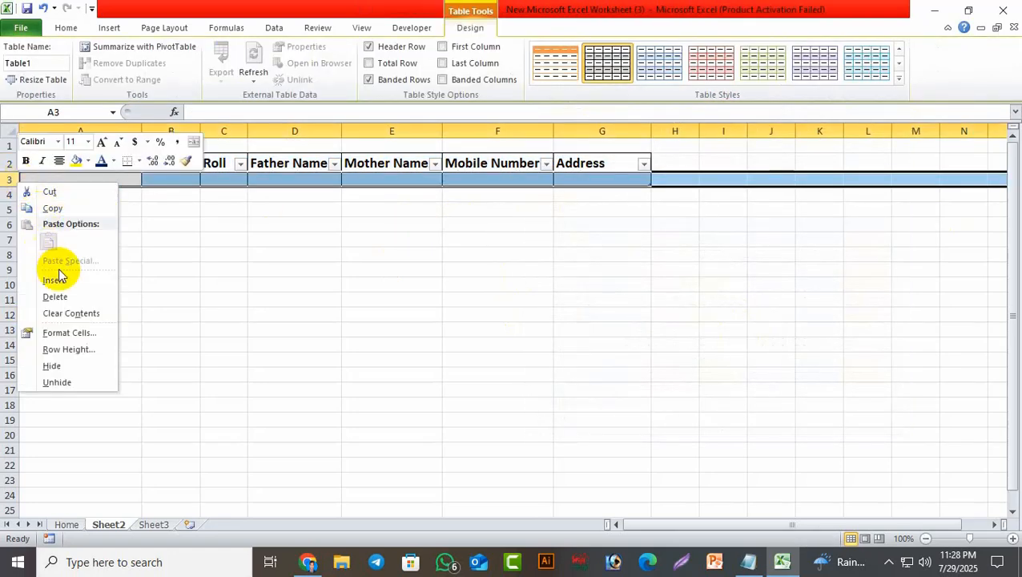
click(67, 297)
click(536, 298)
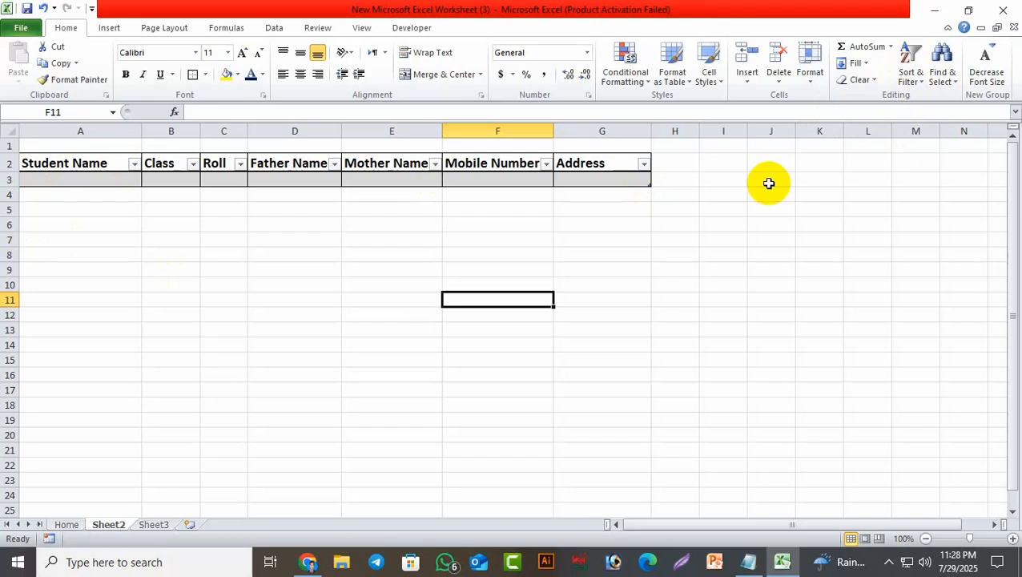
Give the A2:G2 header row a yellow fill and dark blue text.
drag(64, 160, 628, 161)
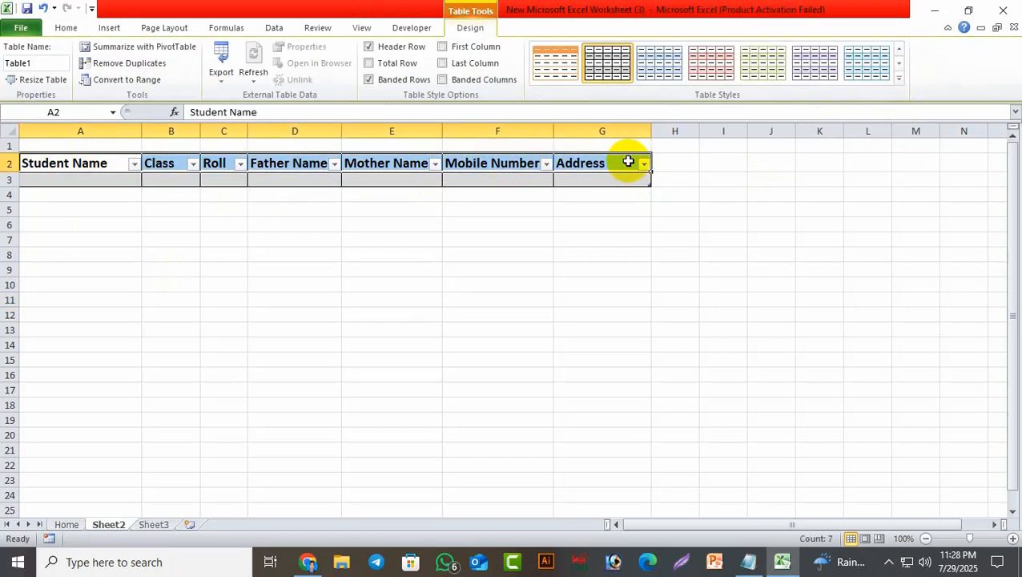
click(67, 30)
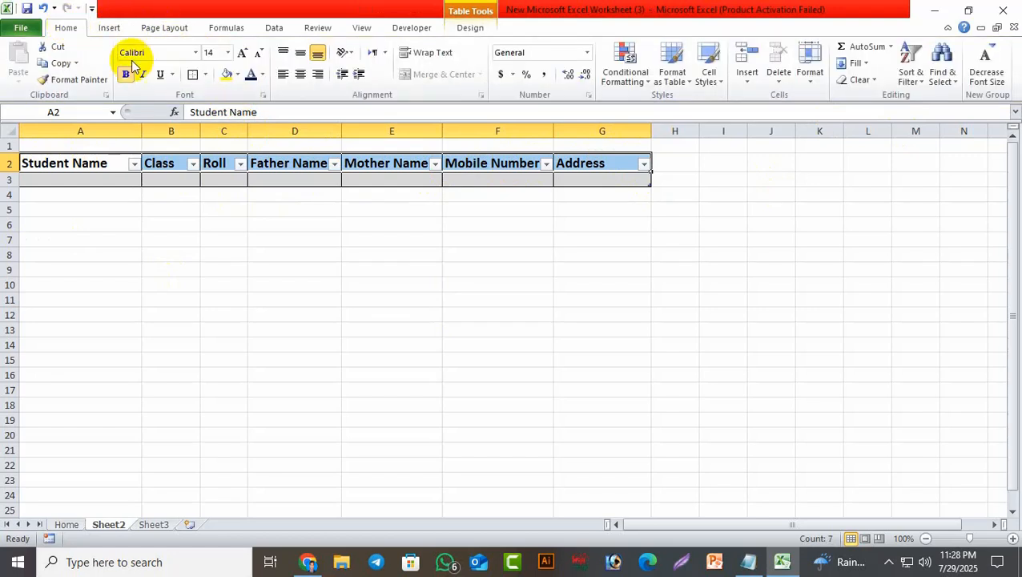
click(230, 74)
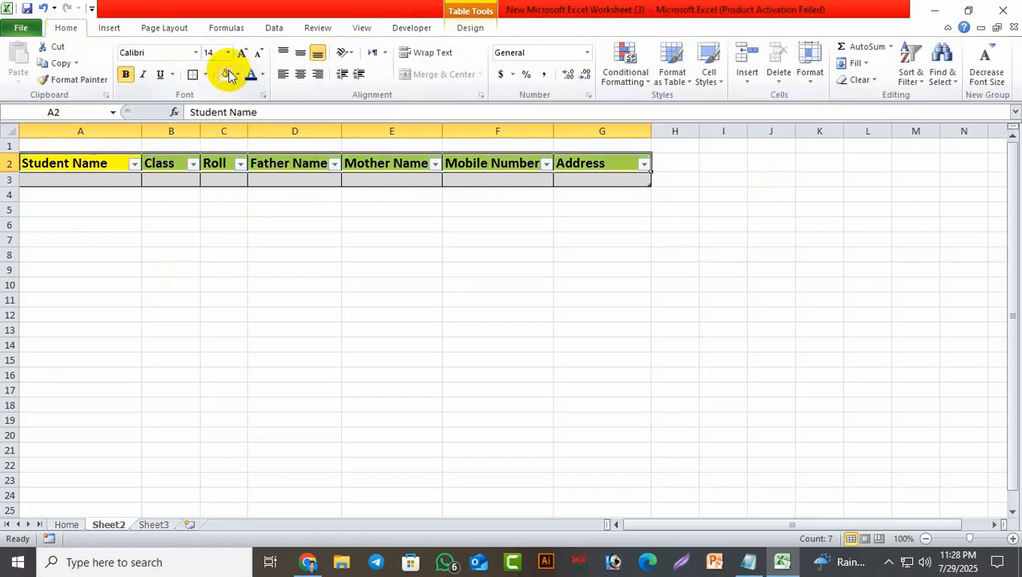
click(262, 73)
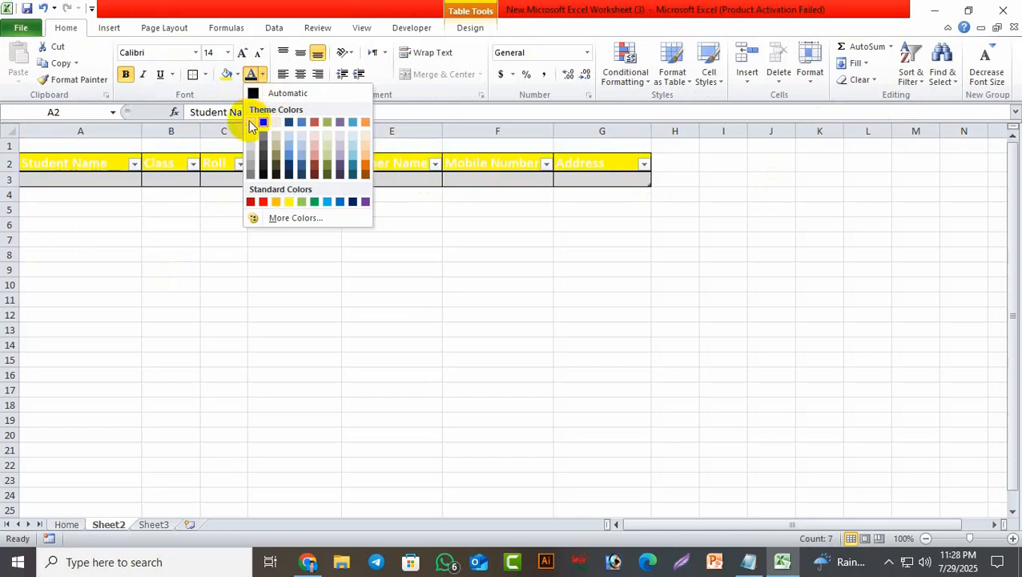
click(356, 205)
click(593, 283)
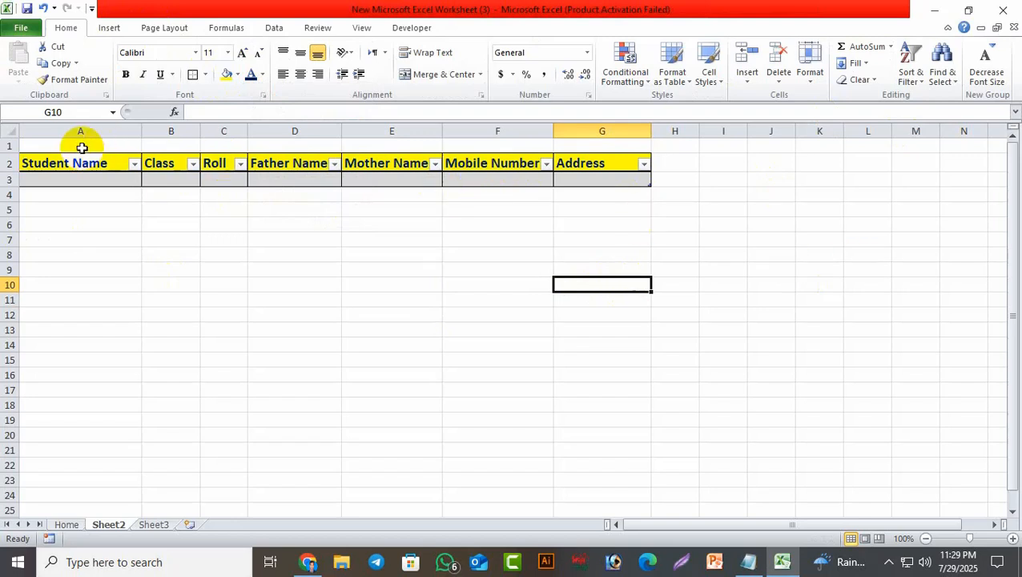
click(56, 164)
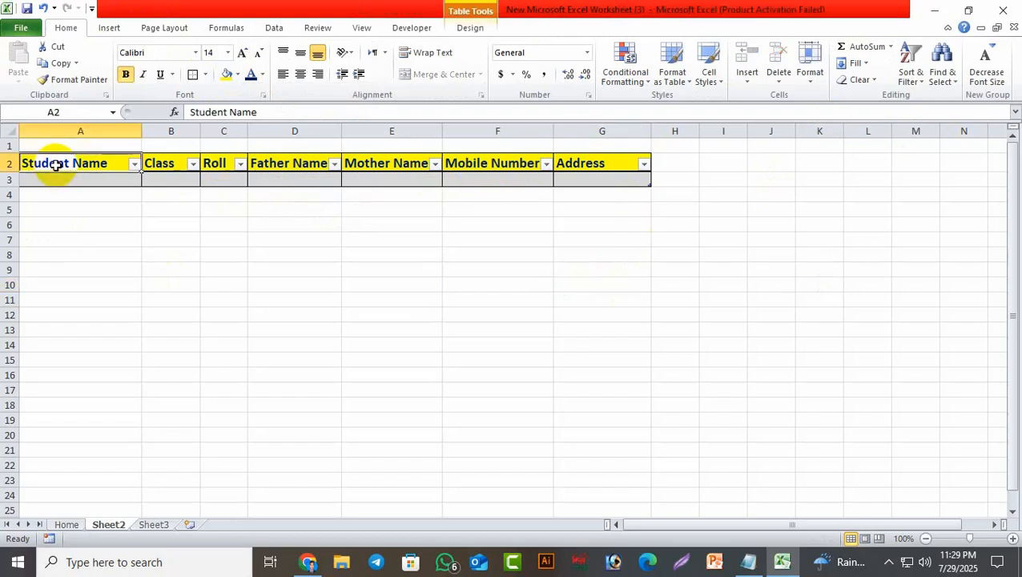
Rename Table1 to Class_1 after Class-1 is rejected as invalid, and copy the name.
click(470, 28)
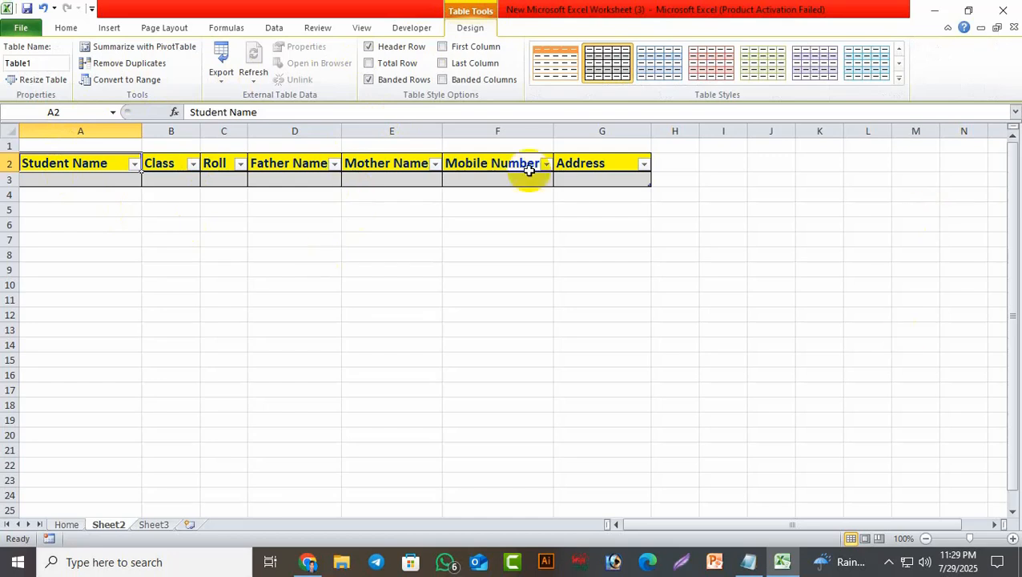
double_click(26, 63)
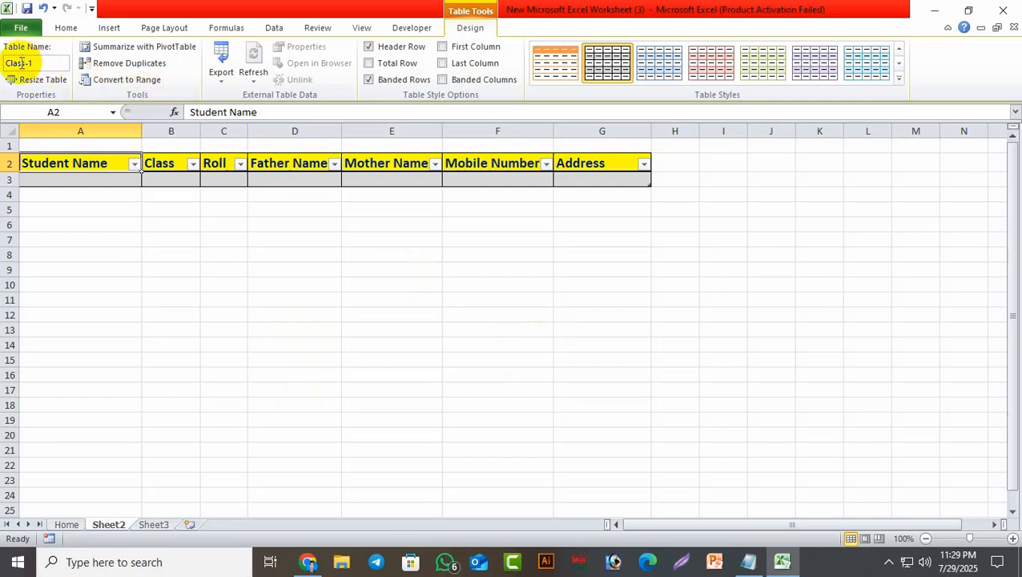
key(Return)
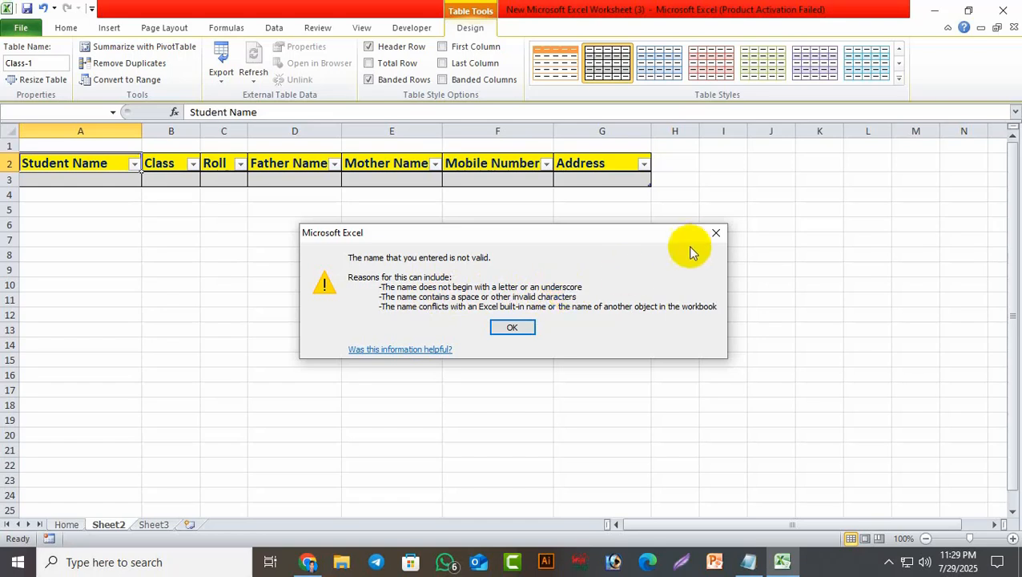
click(716, 233)
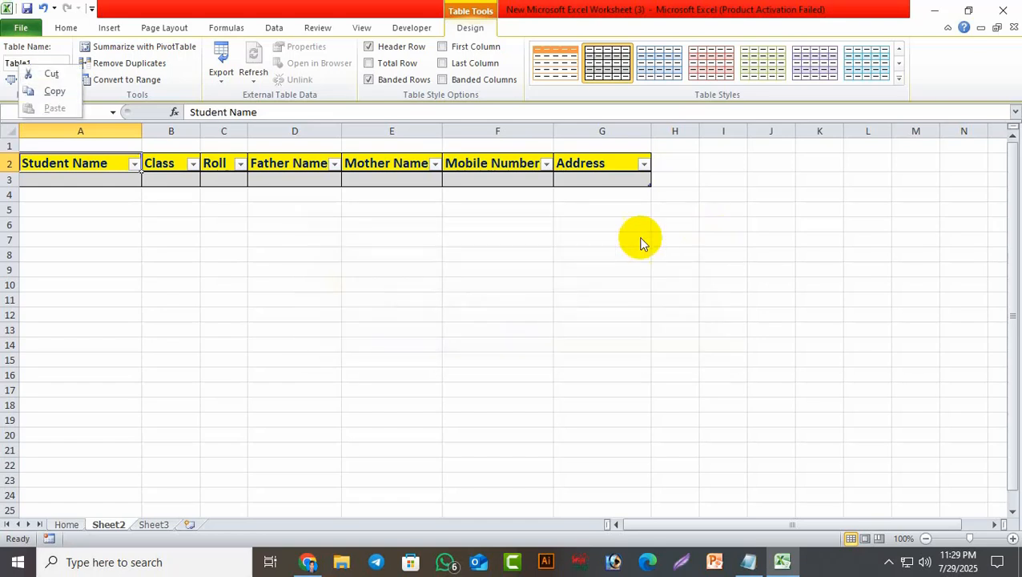
click(51, 62)
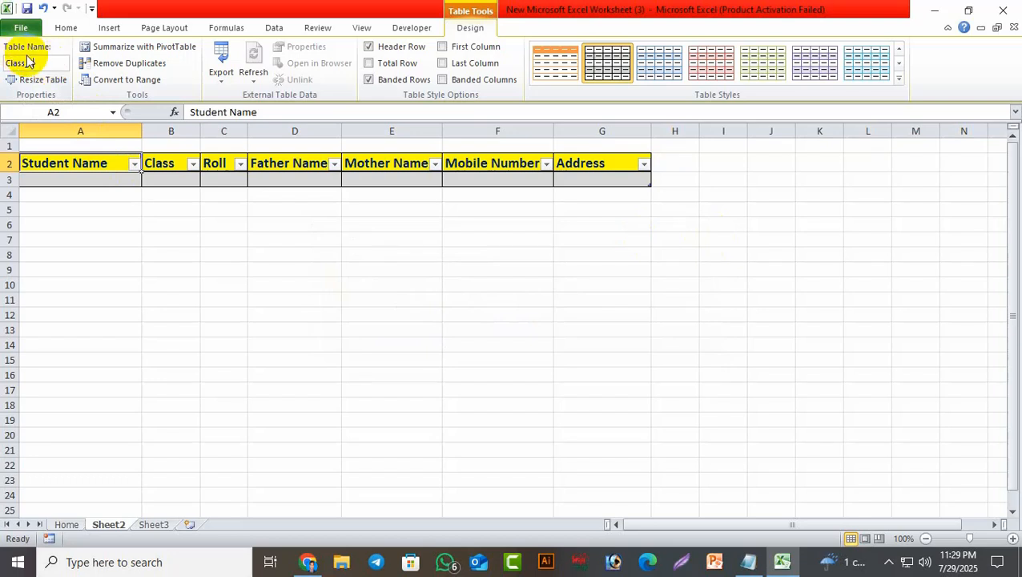
right_click(18, 64)
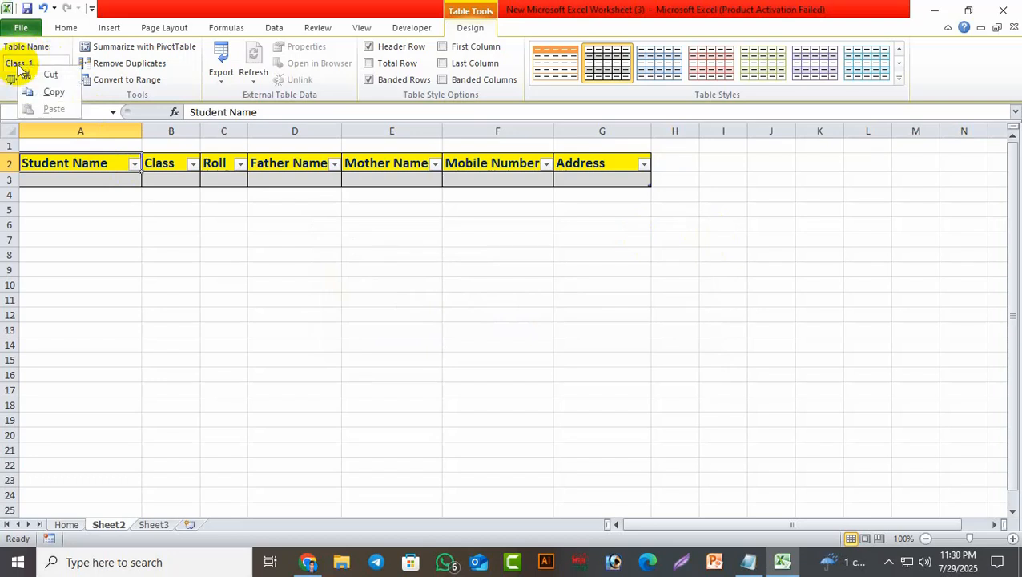
click(58, 89)
click(278, 265)
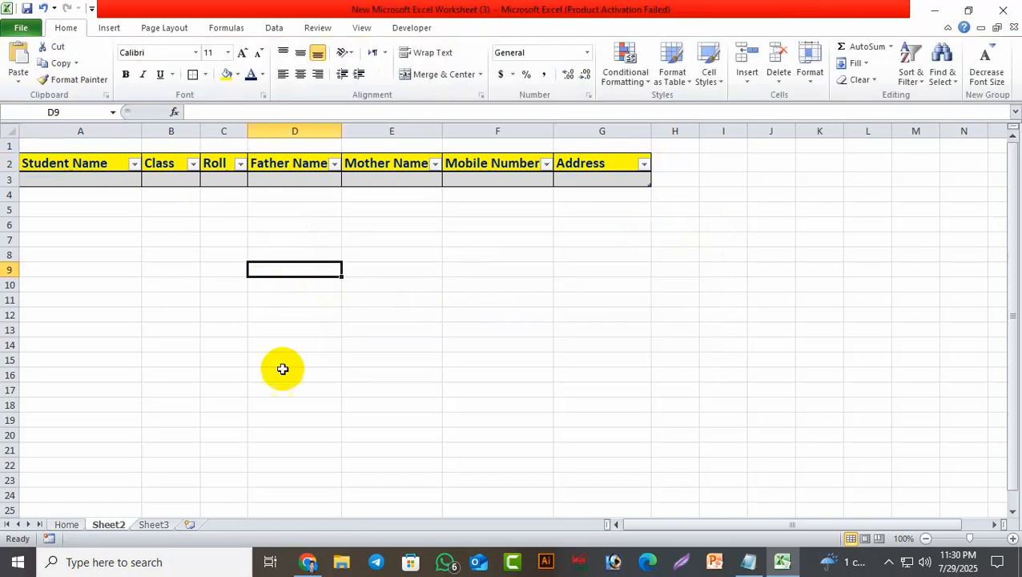
Rename the Sheet2 tab to 'Class_1'.
right_click(115, 530)
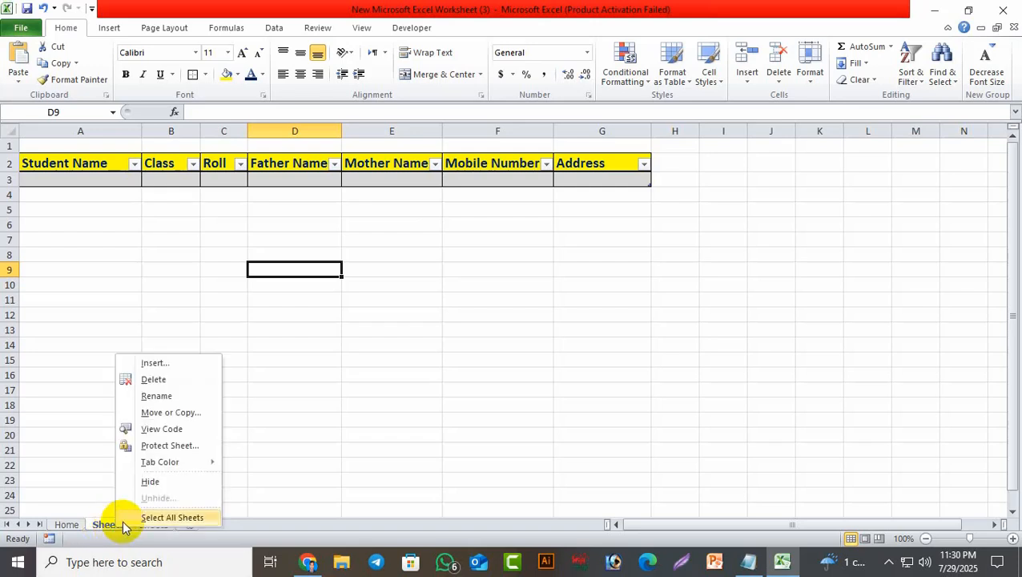
click(160, 396)
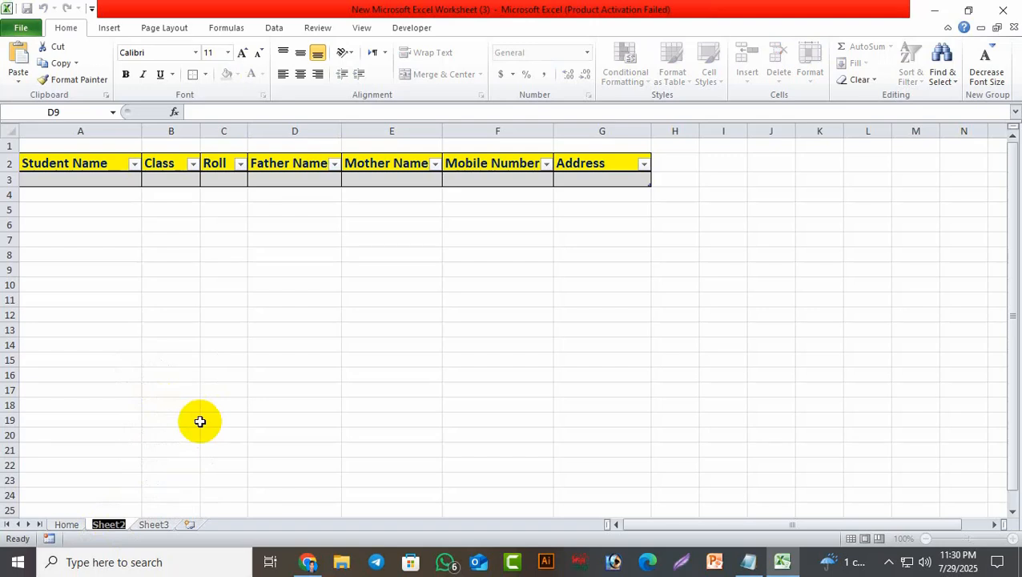
text(Class_1)
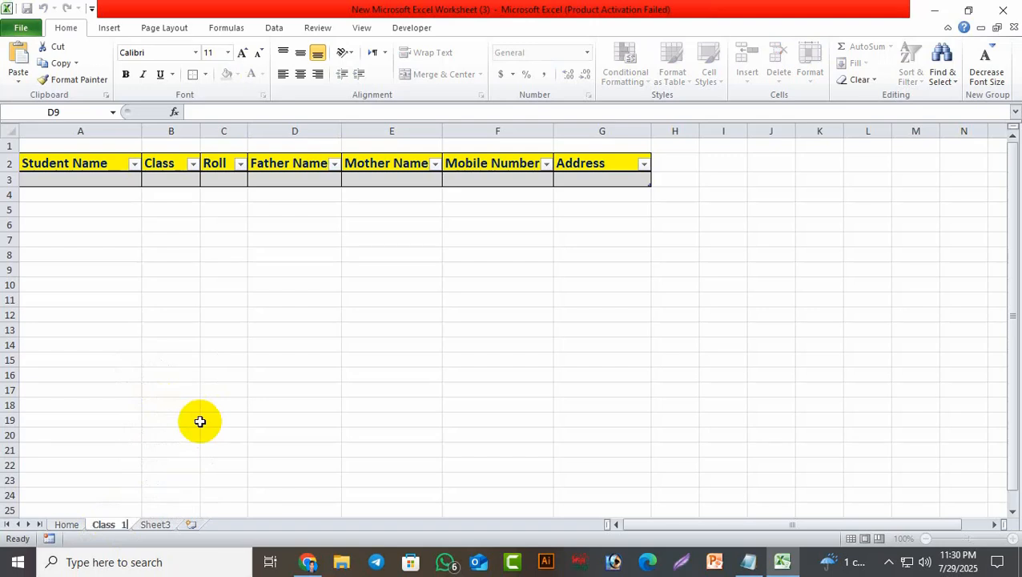
click(392, 436)
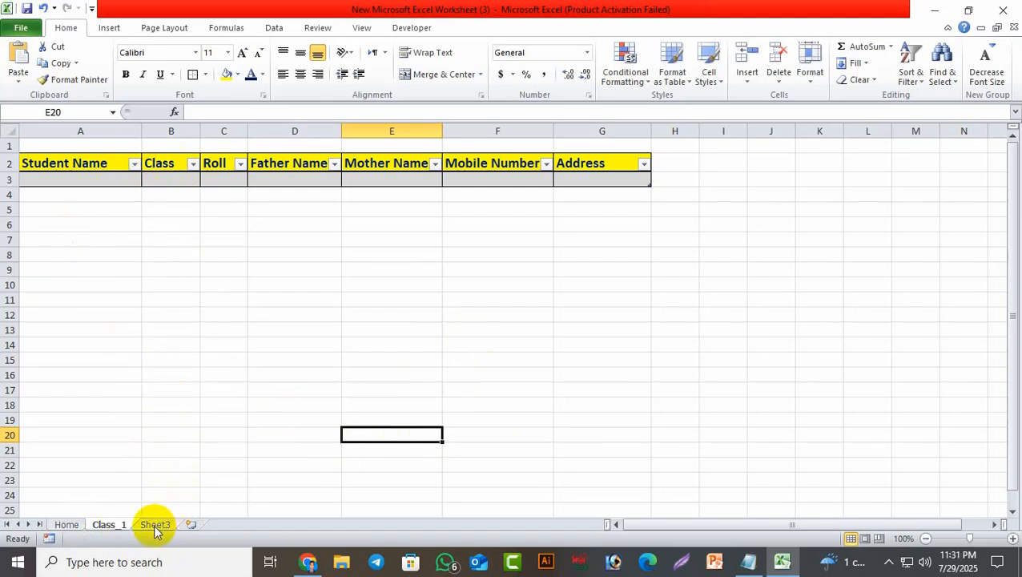
Duplicate the Class_1 sheet as Class_1 (2) before Sheet3, then delete Sheet3.
right_click(107, 529)
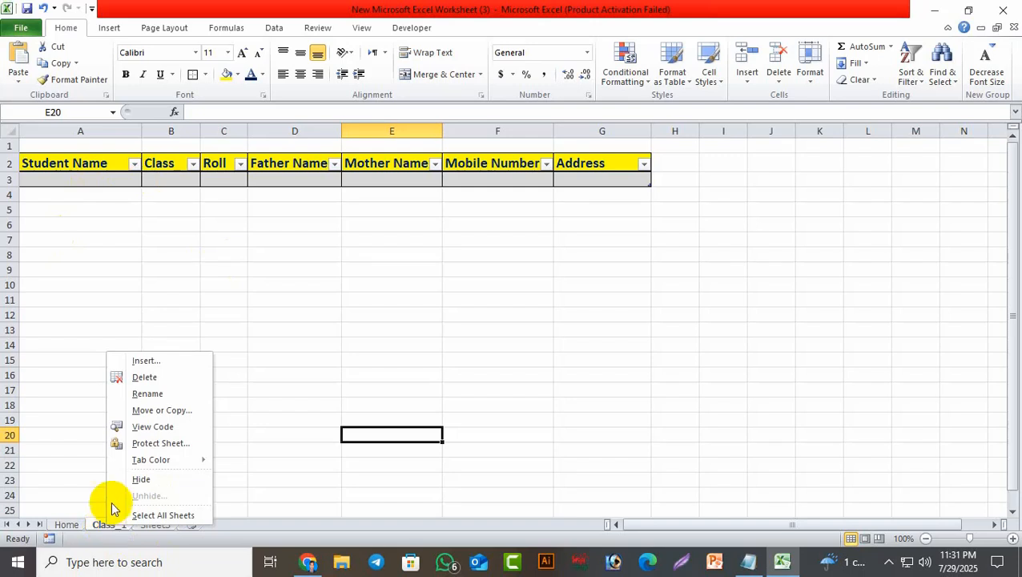
click(180, 417)
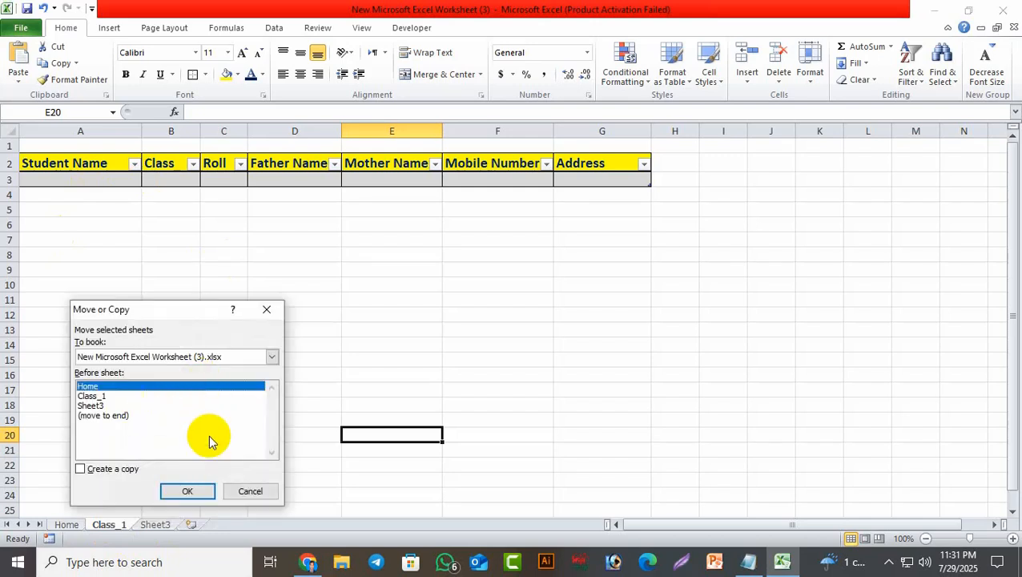
click(97, 406)
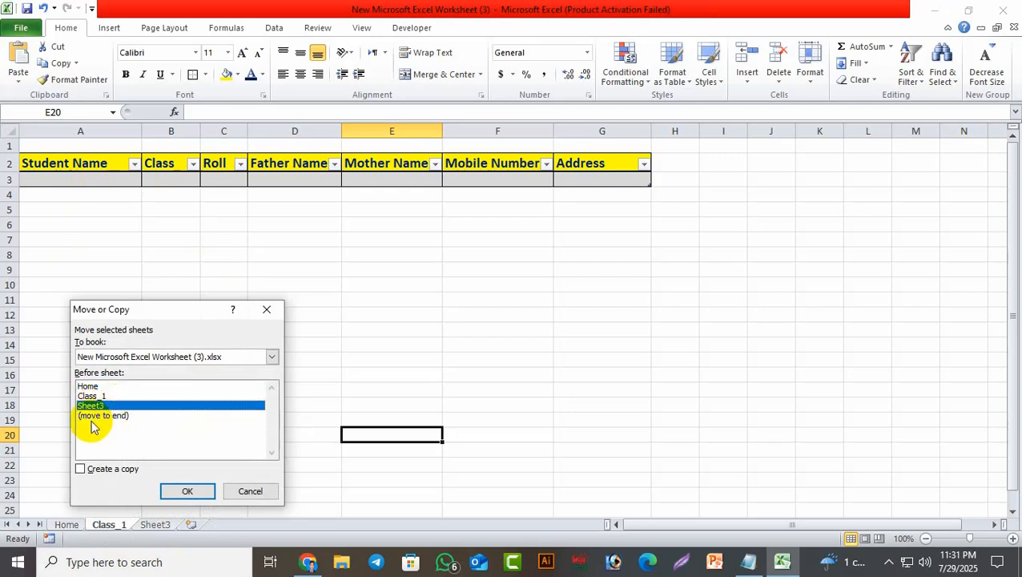
click(81, 470)
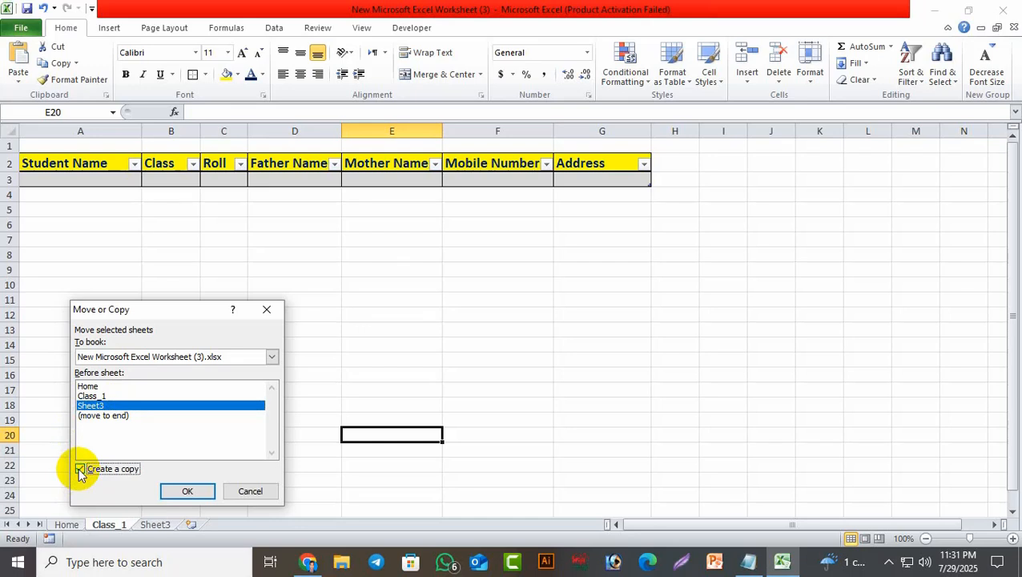
click(187, 491)
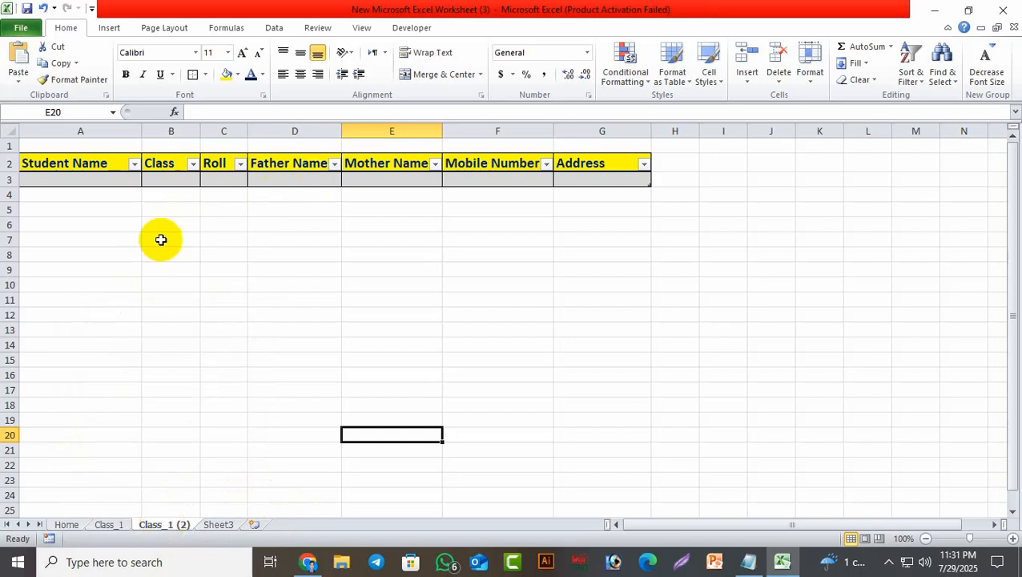
right_click(219, 525)
click(267, 374)
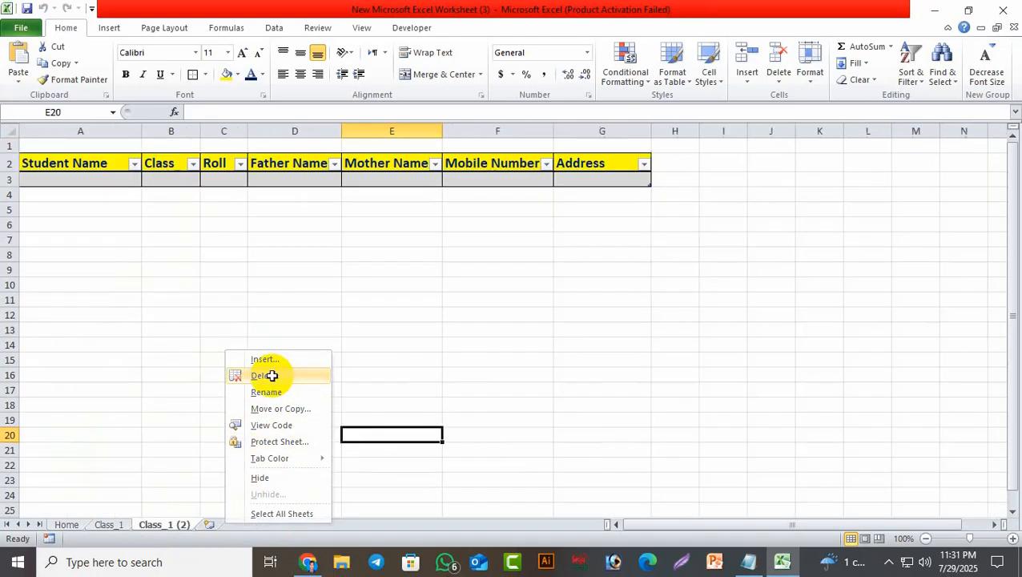
Rename the table on the Class_1 (2) sheet to Class_2 and copy the name.
click(122, 527)
click(160, 526)
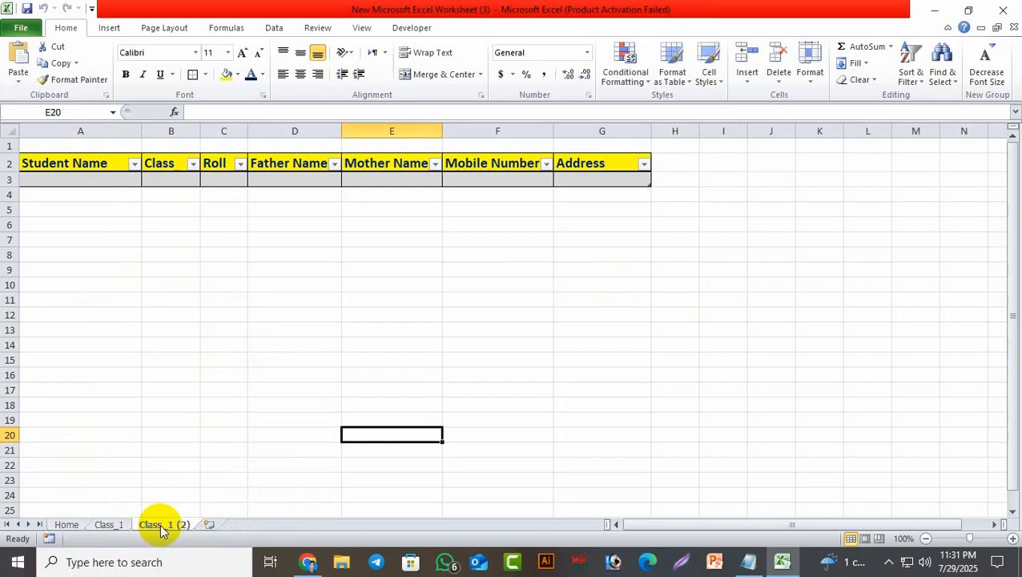
click(40, 162)
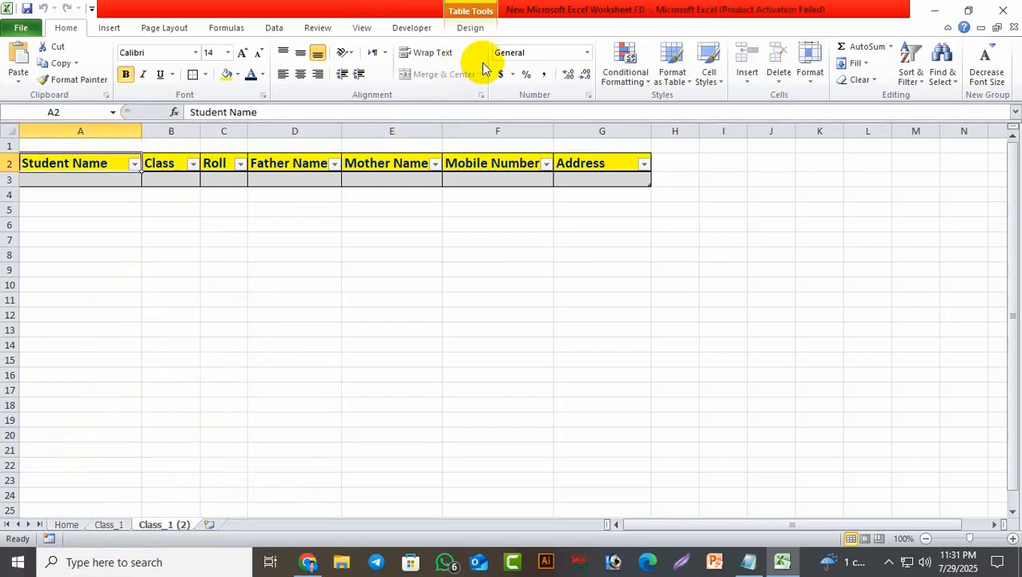
click(474, 28)
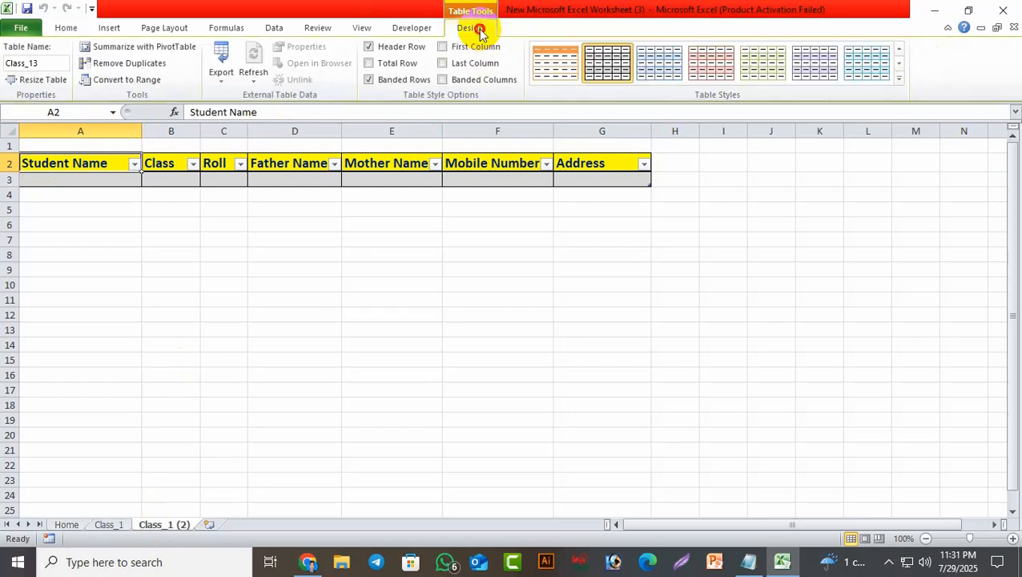
click(41, 63)
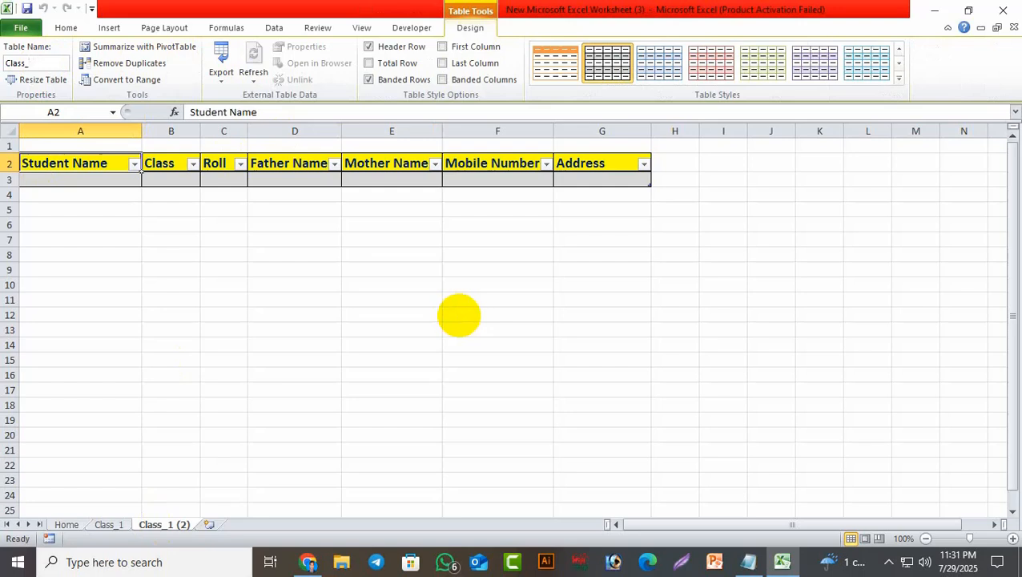
click(17, 63)
right_click(20, 64)
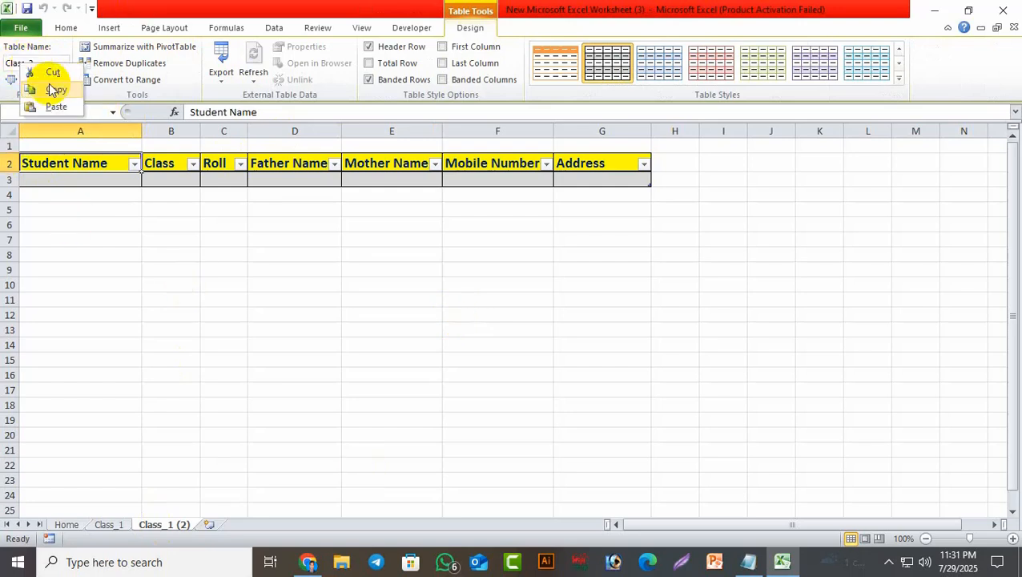
click(55, 90)
Rename the Class_1 (2) sheet tab to Class_2 by pasting the copied name.
right_click(157, 525)
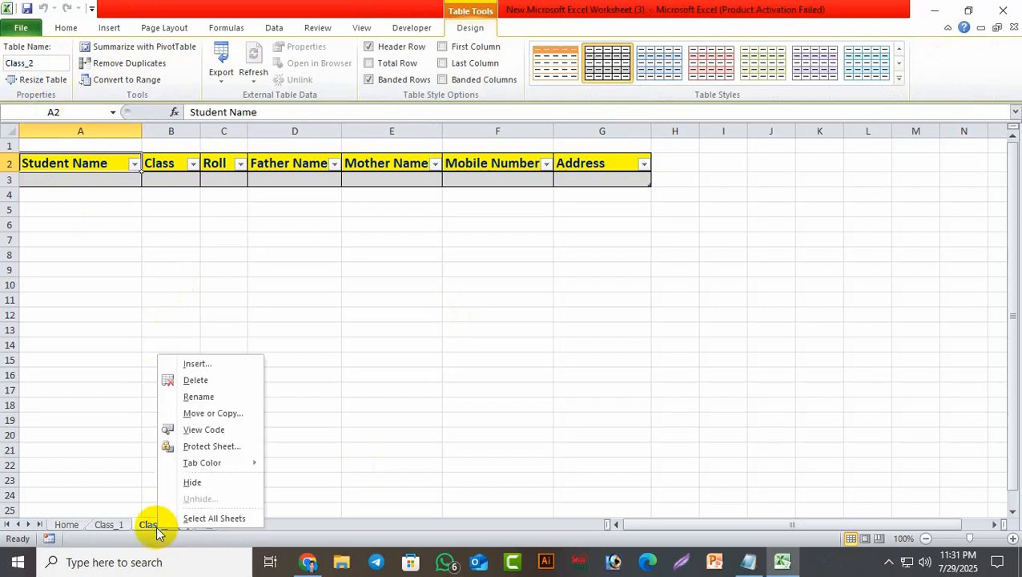
click(199, 398)
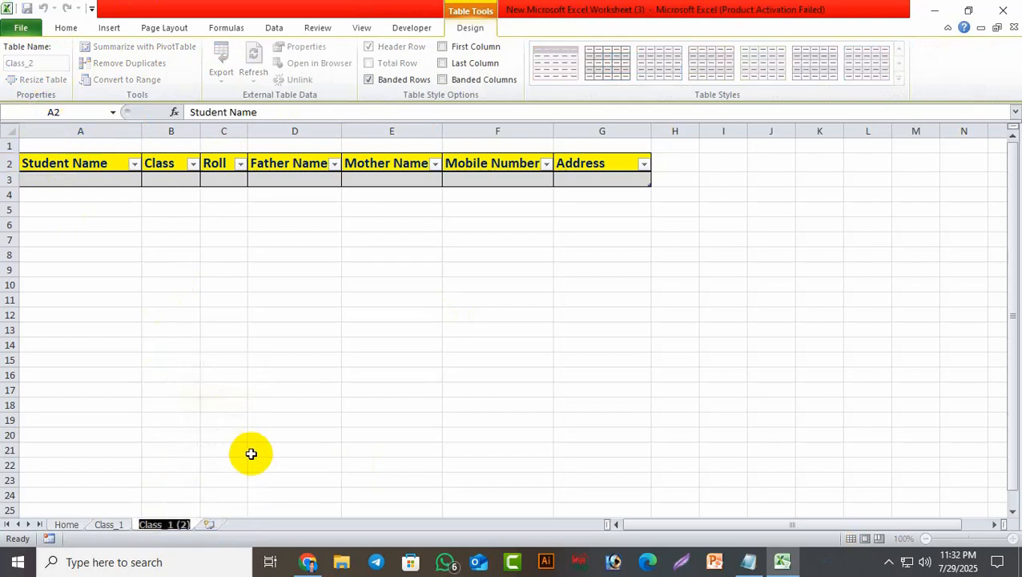
key(ctrl+v)
click(457, 466)
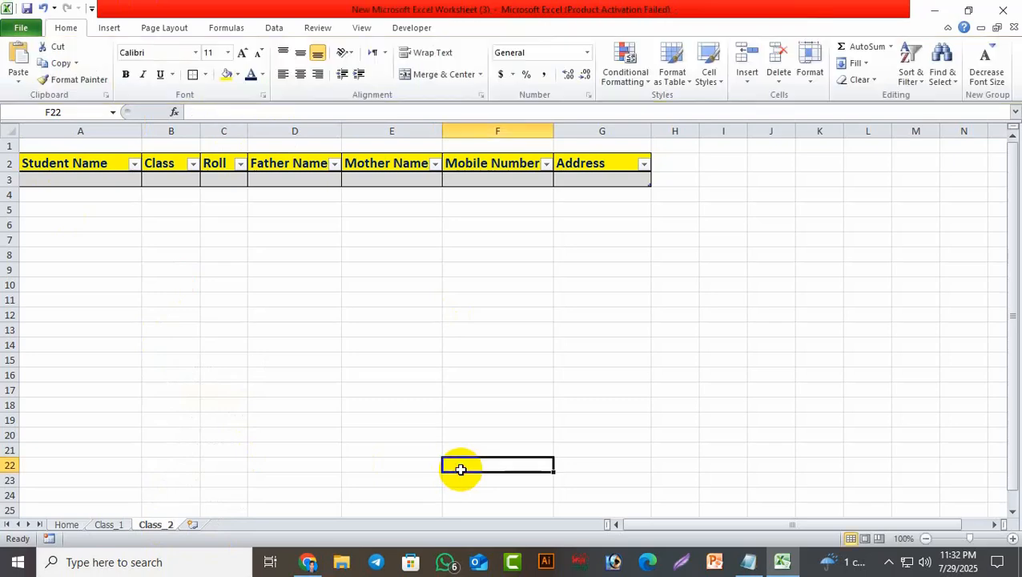
Check the Home, Class_1 and Class_2 sheets, ending on the Home form.
click(65, 523)
click(109, 525)
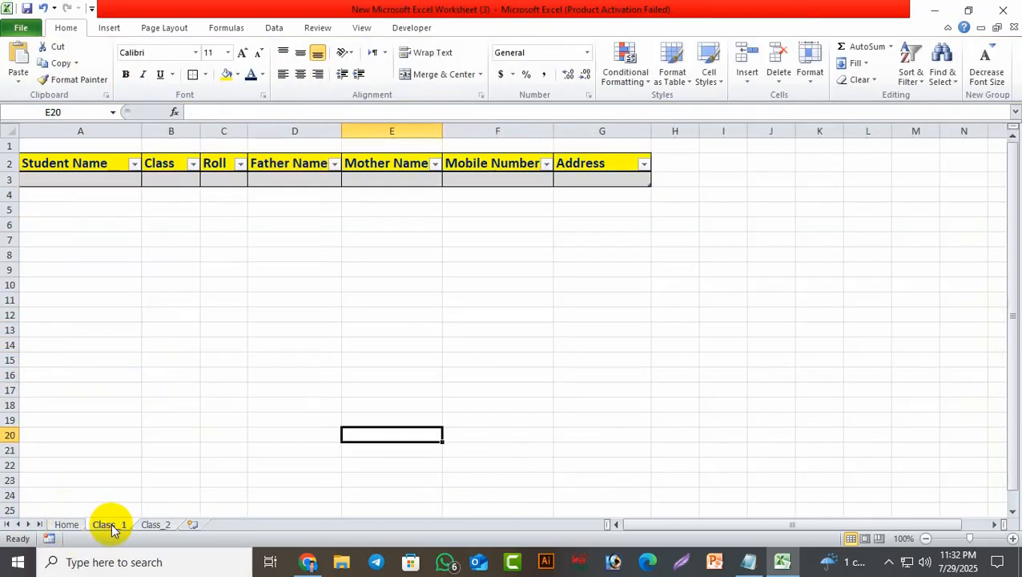
click(153, 526)
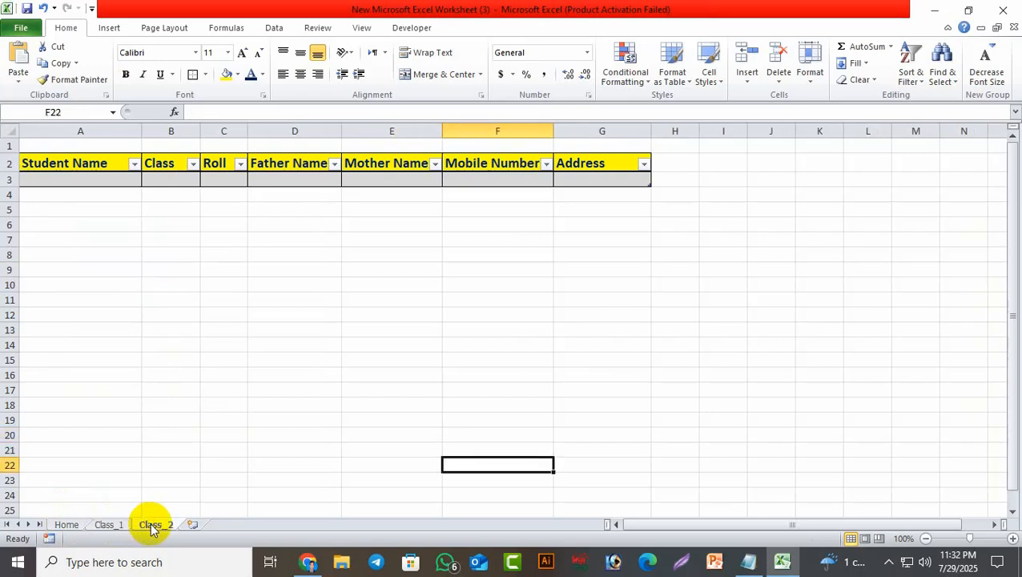
click(493, 420)
click(75, 524)
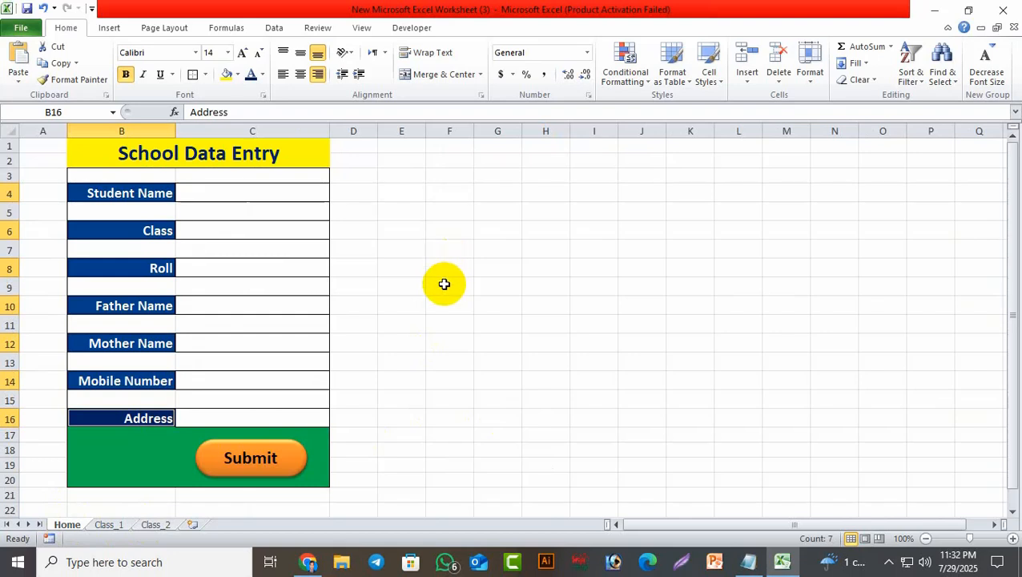
Bring up the ChatGPT chat page in Chrome, passing through the Introducing ChatGPT article.
click(309, 560)
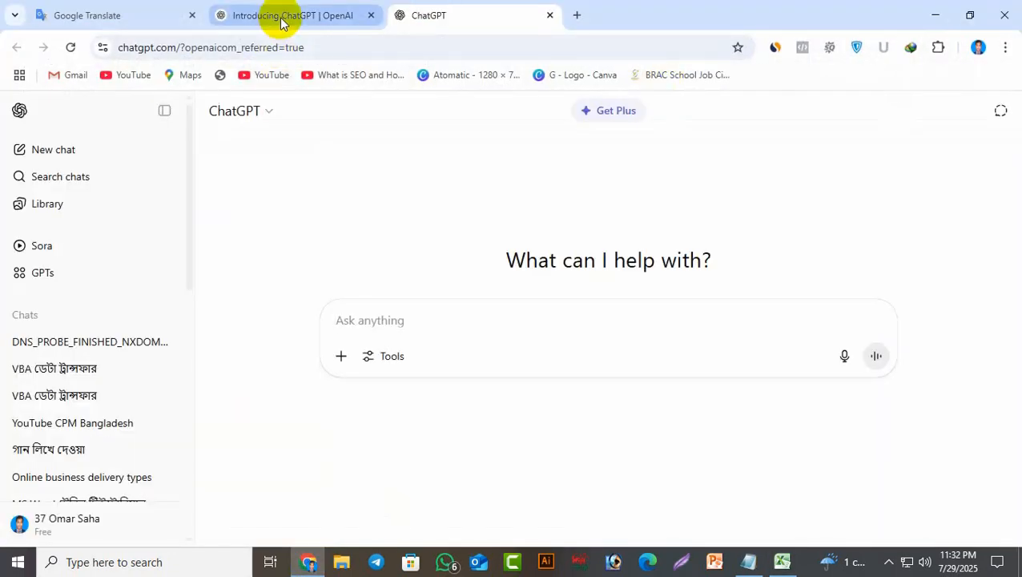
click(345, 14)
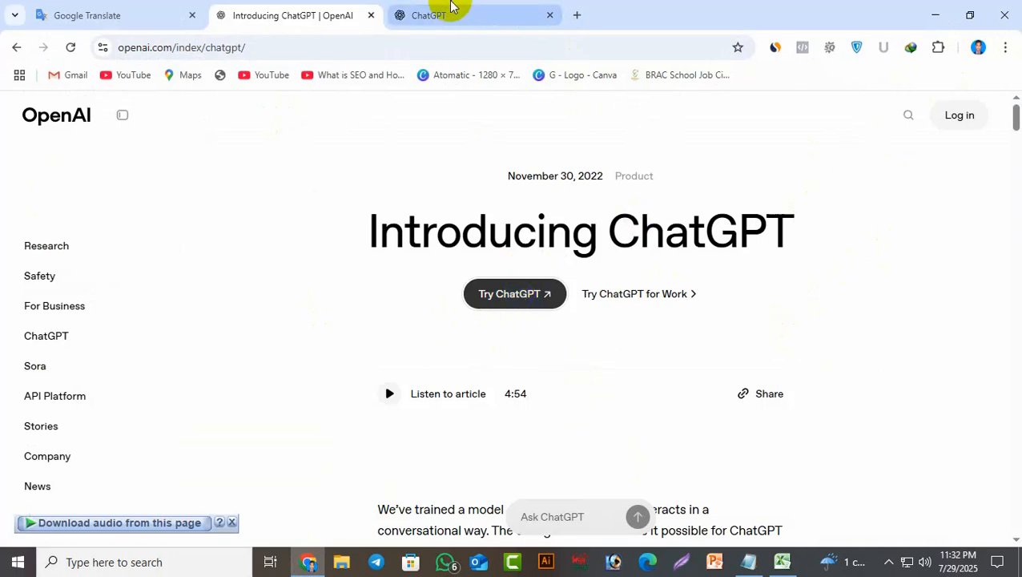
click(447, 11)
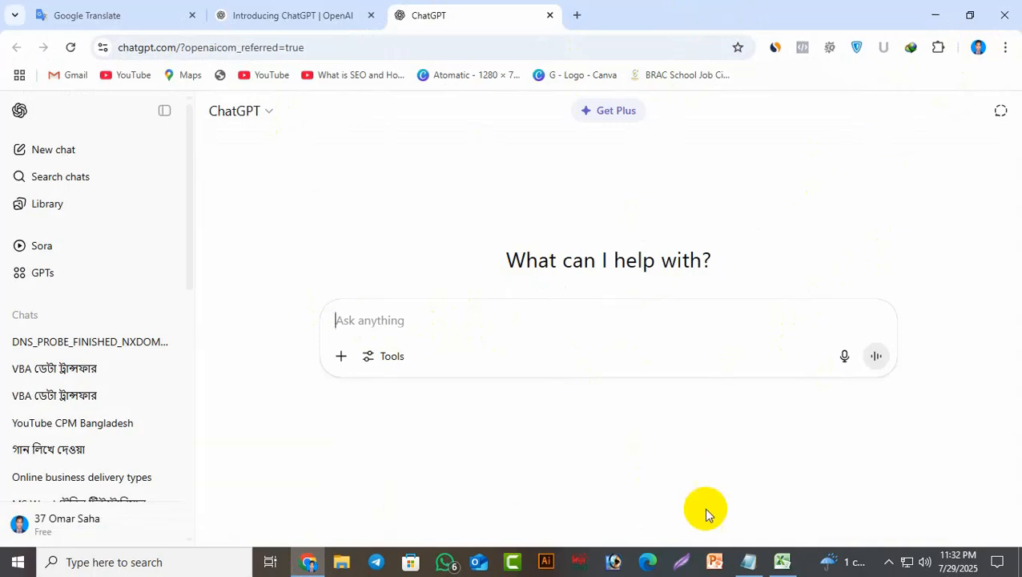
Copy the prompt's first paragraph from Notepad and paste it into ChatGPT's message box.
click(749, 561)
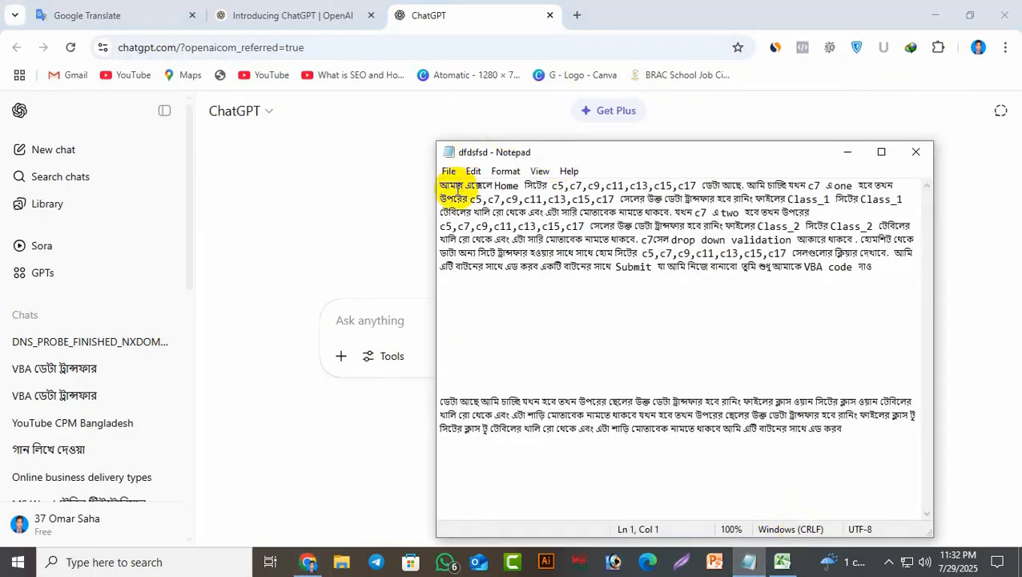
drag(442, 186, 882, 270)
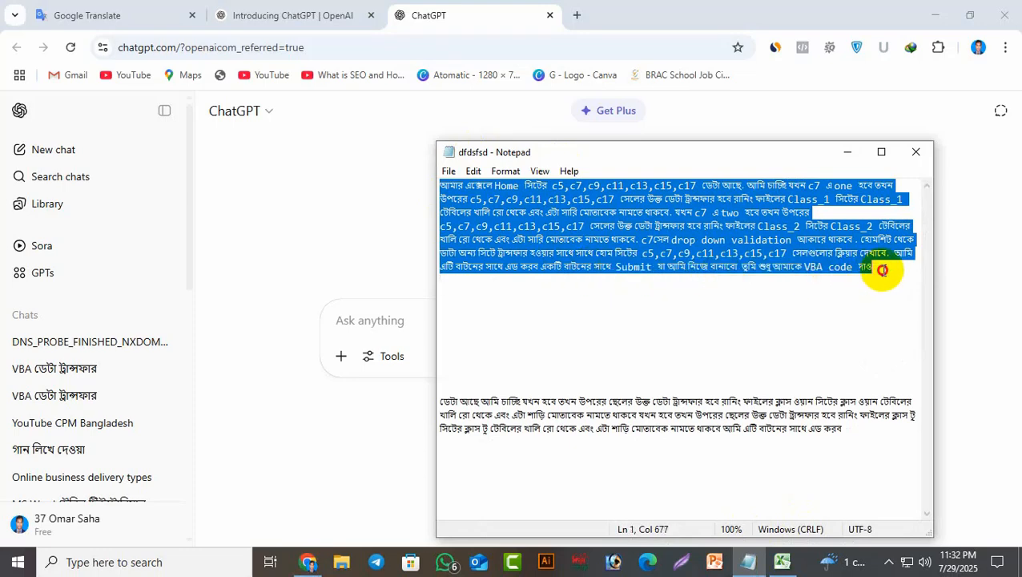
right_click(774, 231)
click(825, 282)
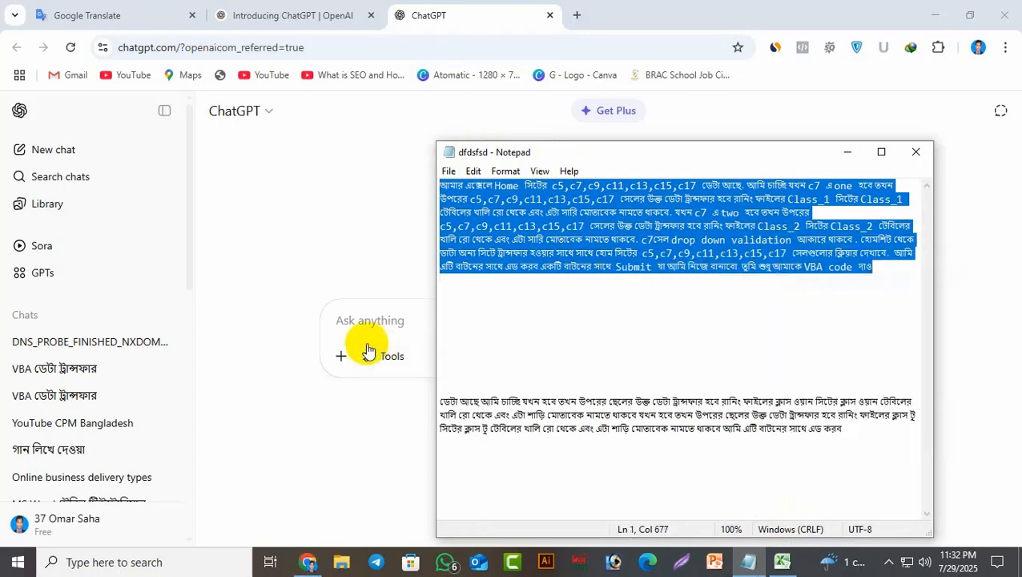
click(363, 320)
right_click(397, 322)
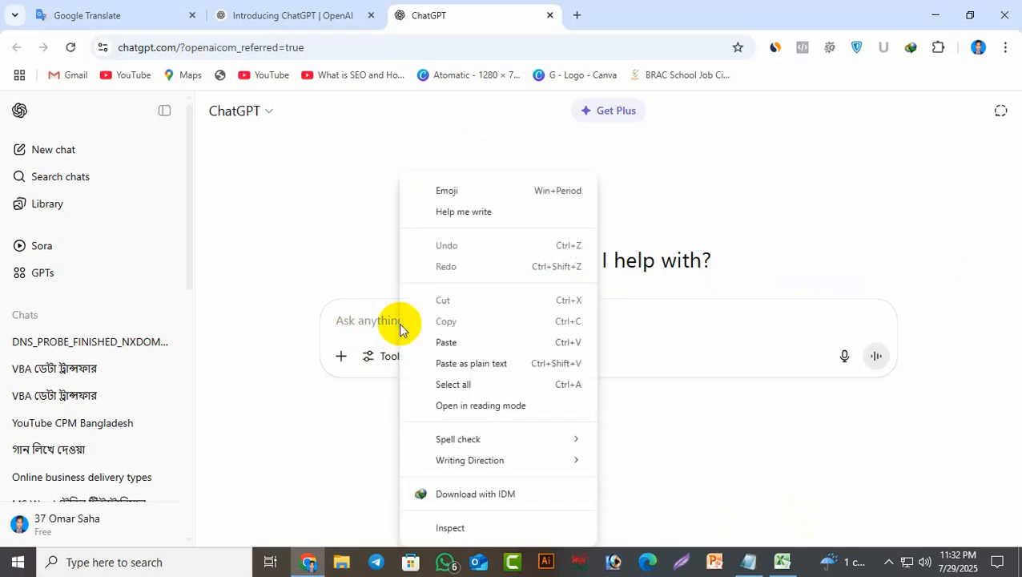
click(446, 342)
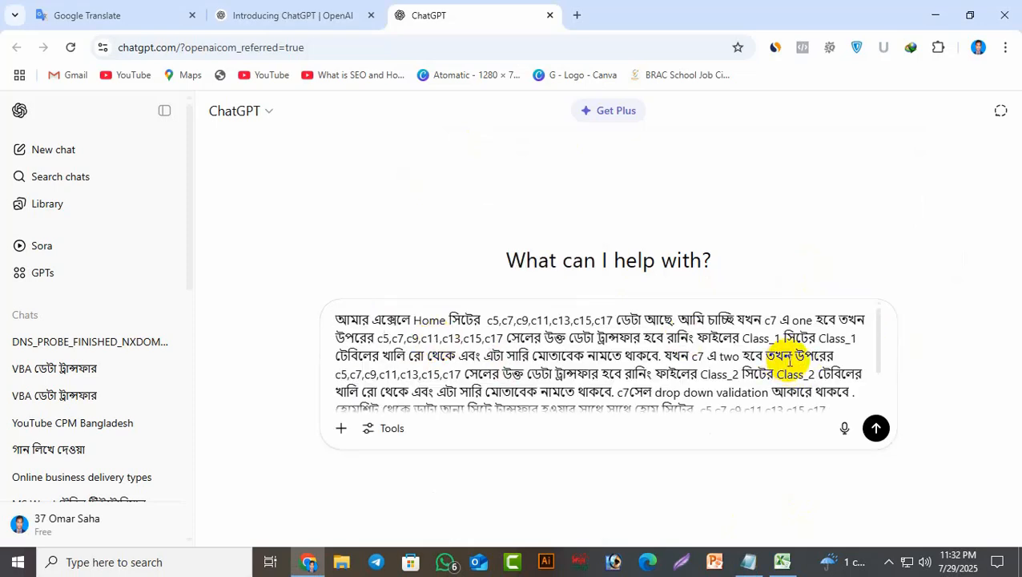
scroll(789, 360, down, 2)
scroll(793, 352, up, 3)
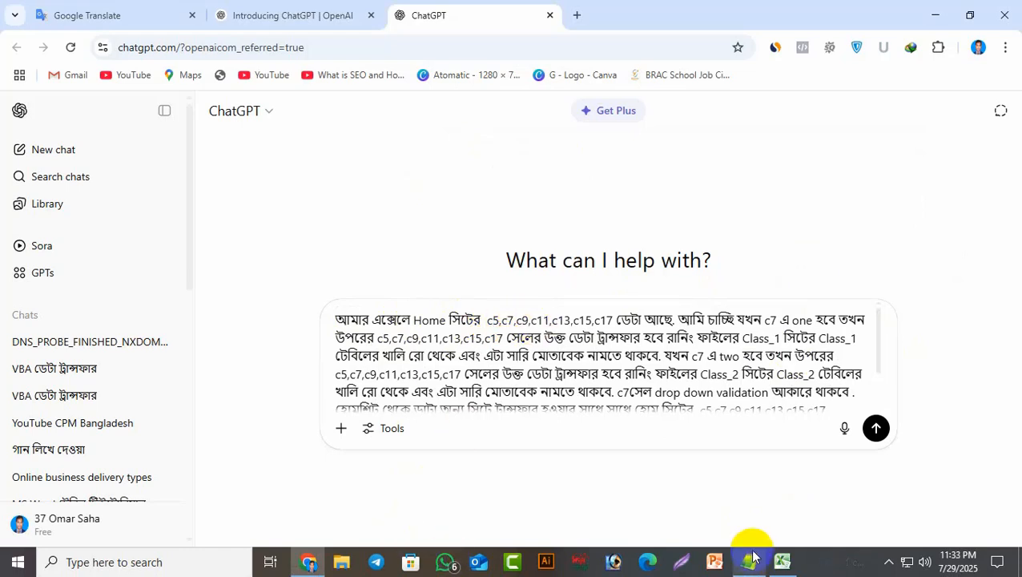
click(781, 561)
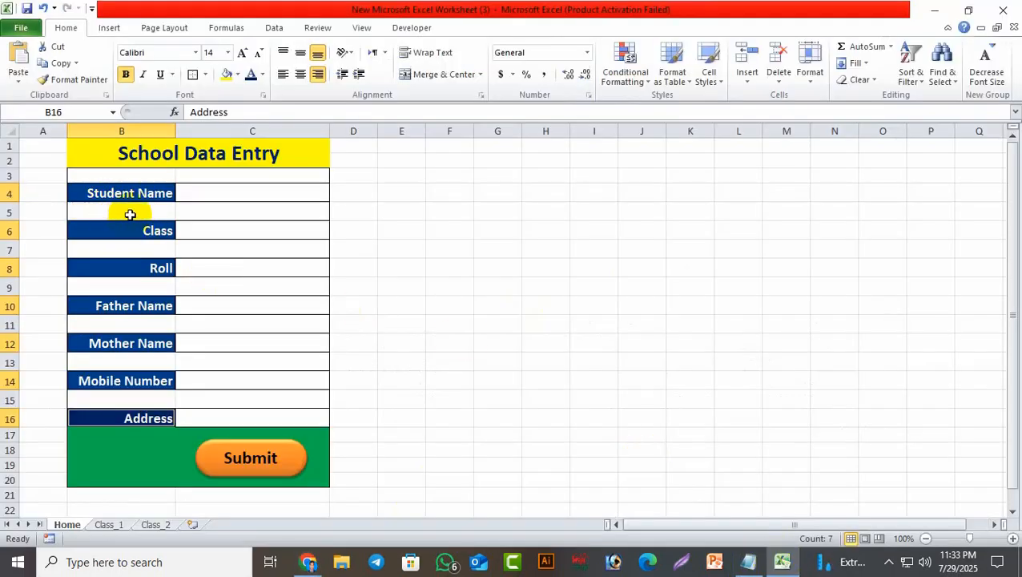
click(8, 194)
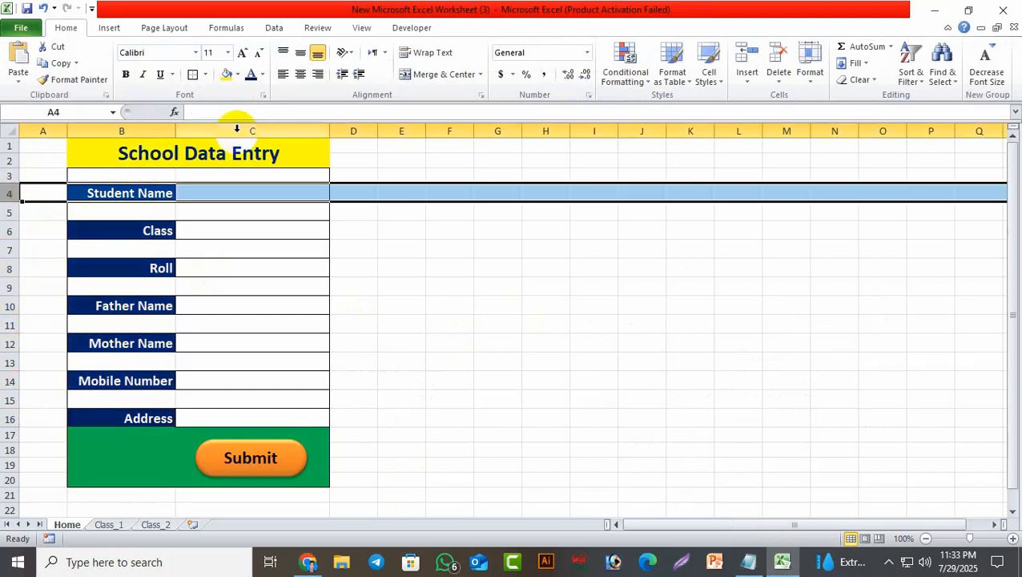
click(396, 266)
click(267, 195)
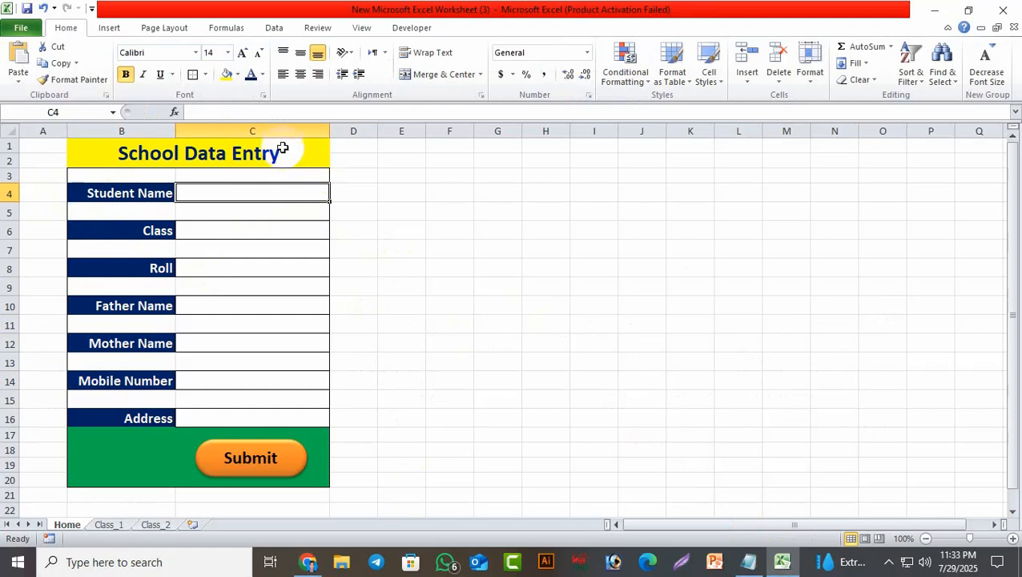
click(261, 233)
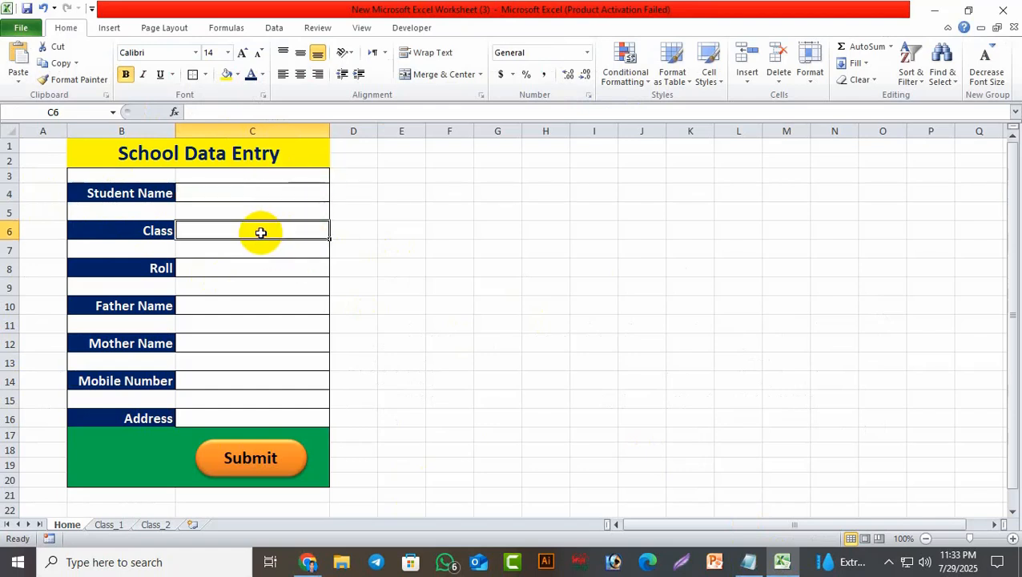
click(109, 525)
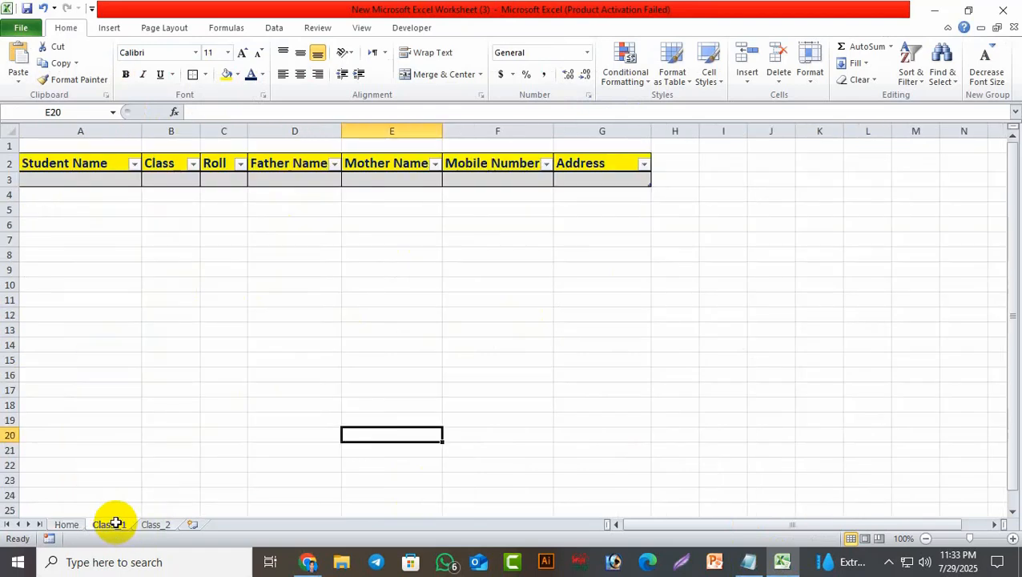
click(67, 526)
click(245, 190)
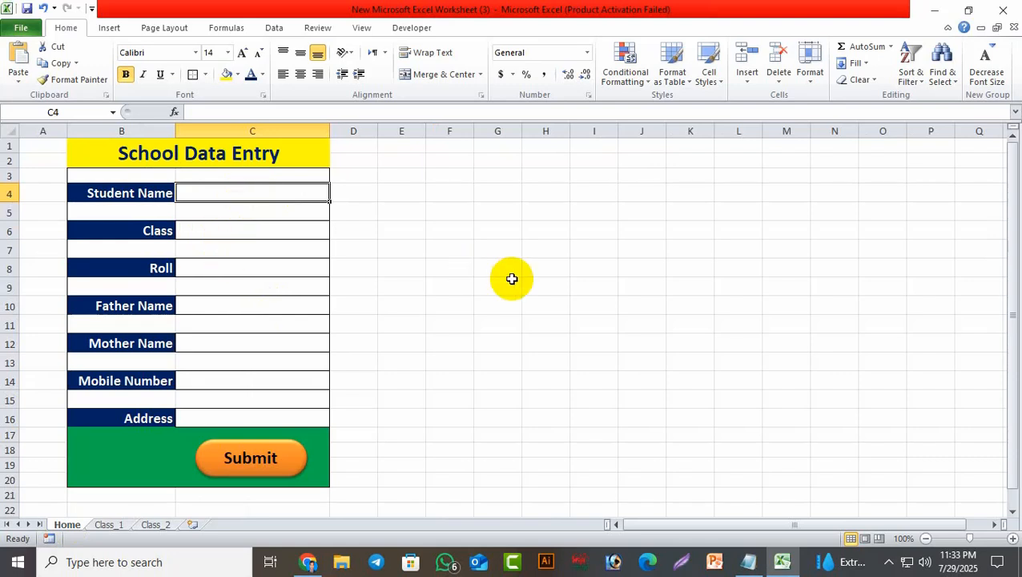
click(544, 285)
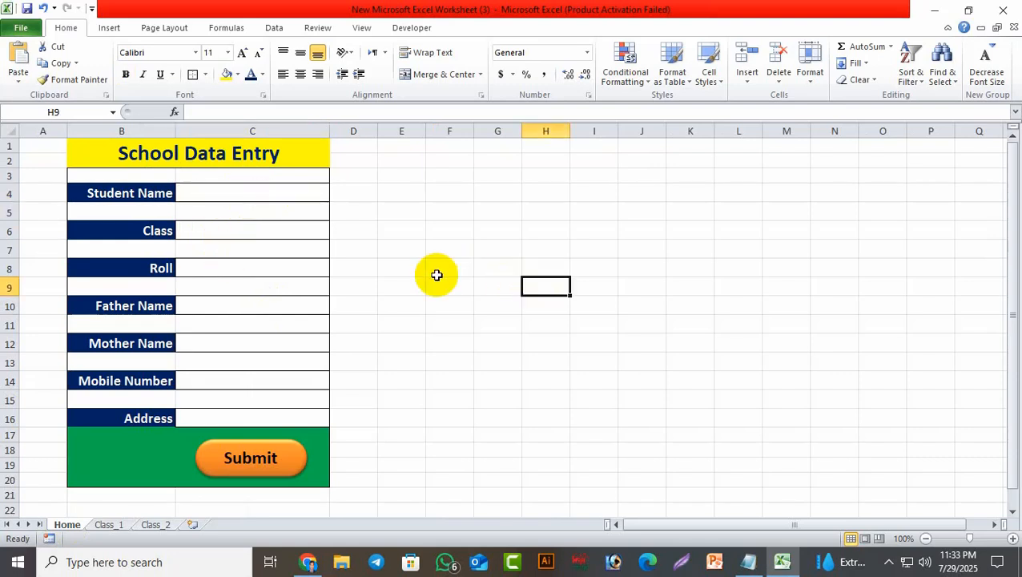
click(224, 191)
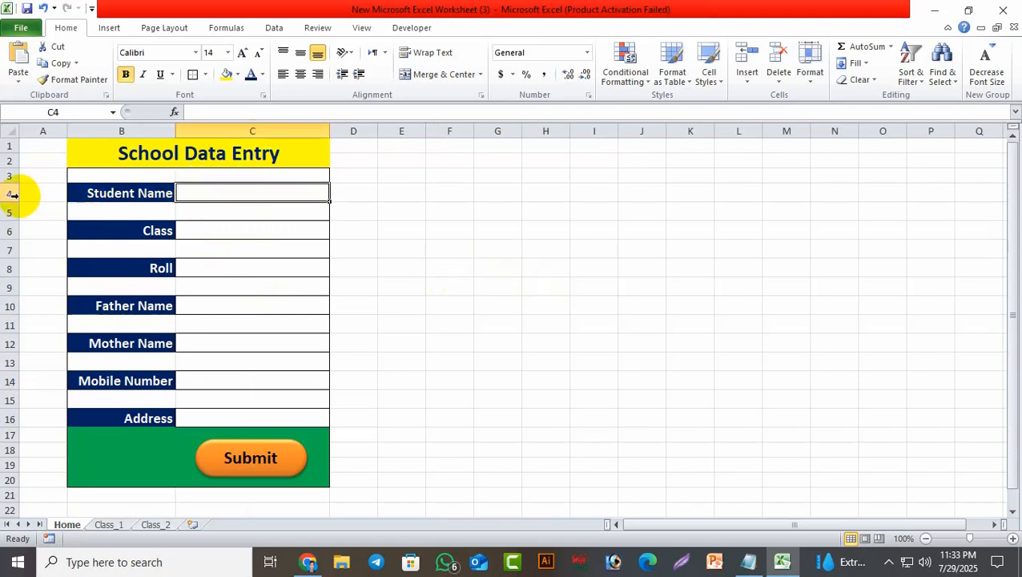
click(206, 231)
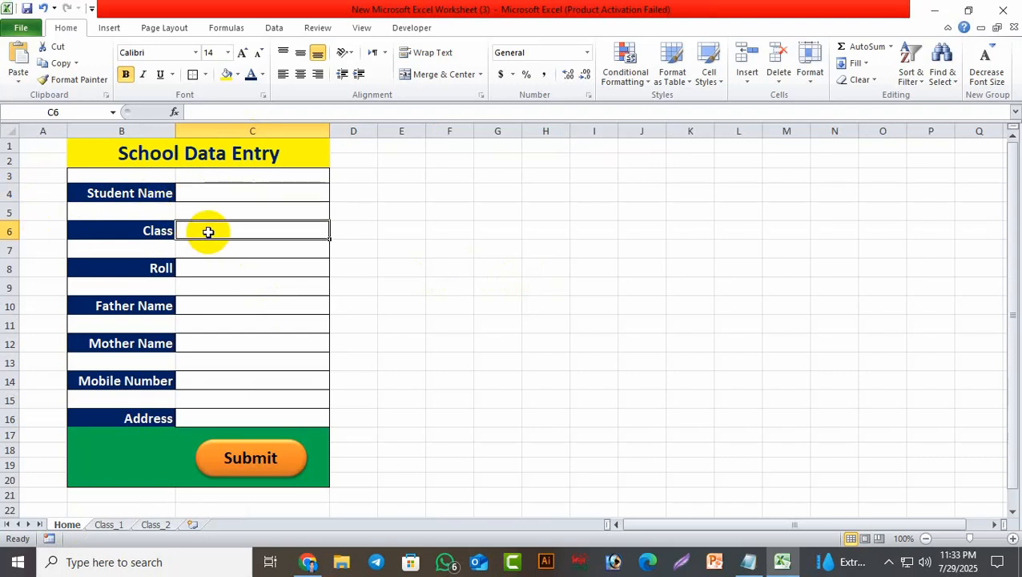
click(215, 271)
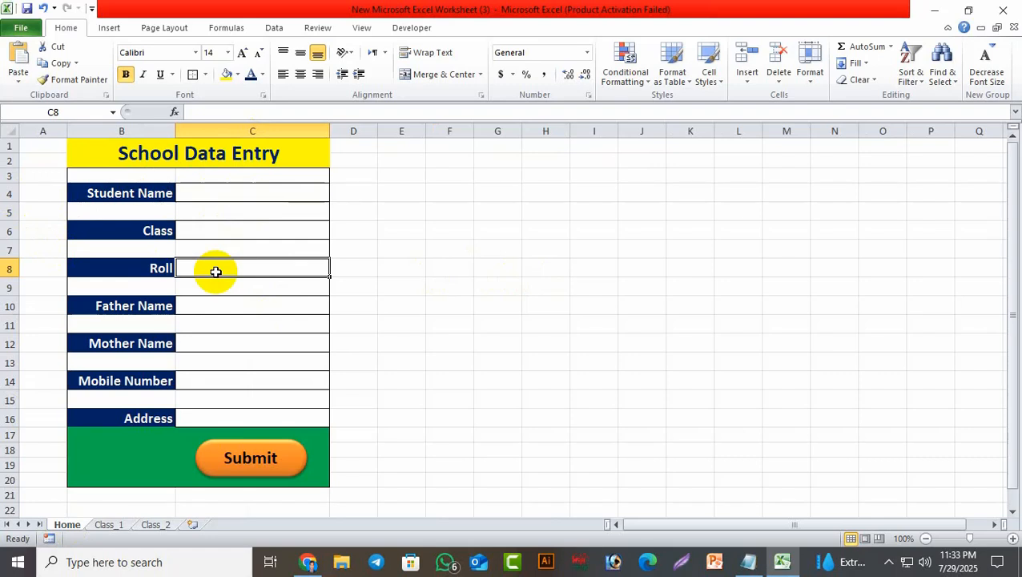
click(218, 416)
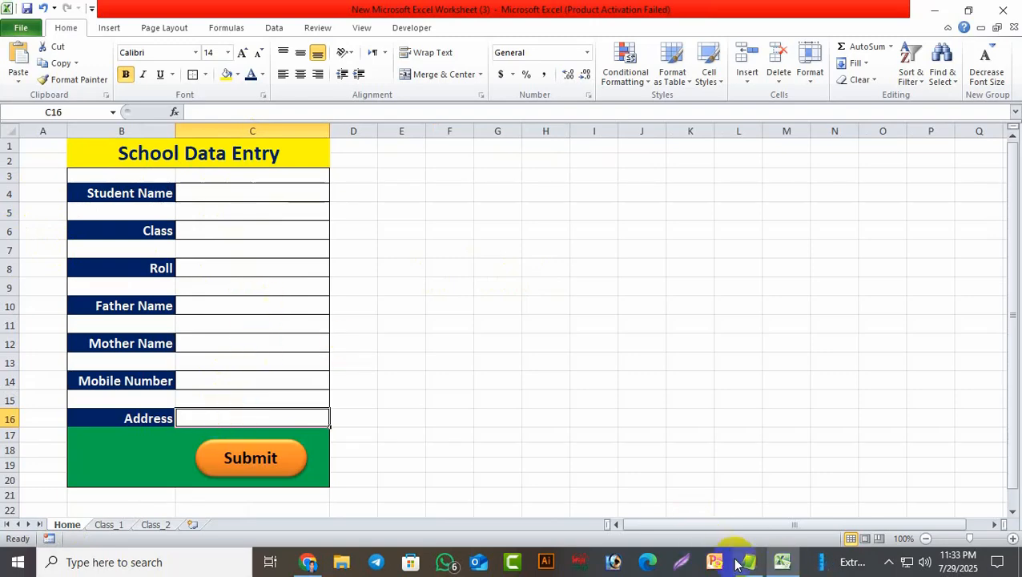
In the prompt's first sentence, replace the odd-numbered cell list with C4,C6,C8,C10,C12,C14,C16.
mouse_move(752, 565)
click(739, 488)
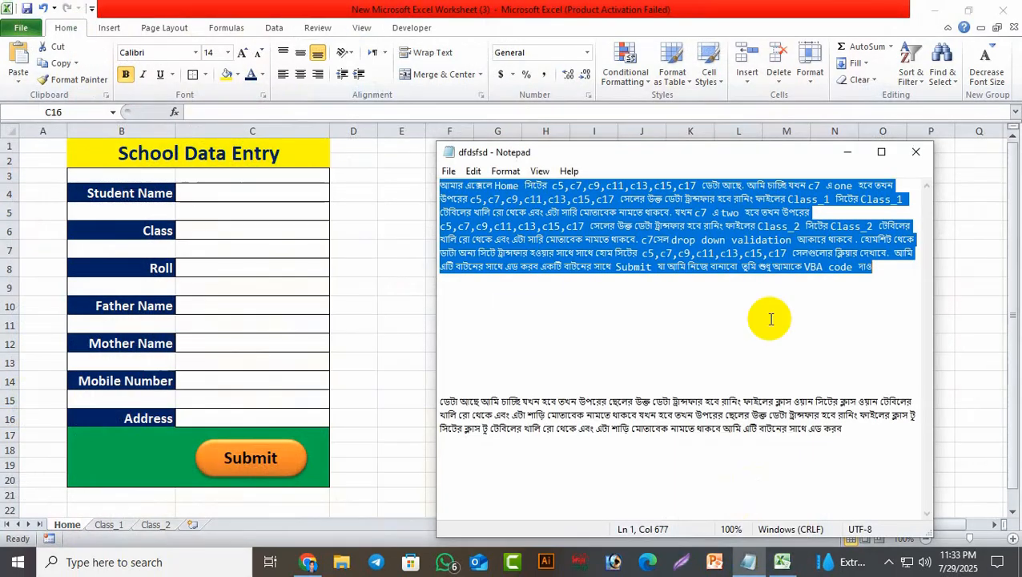
click(614, 316)
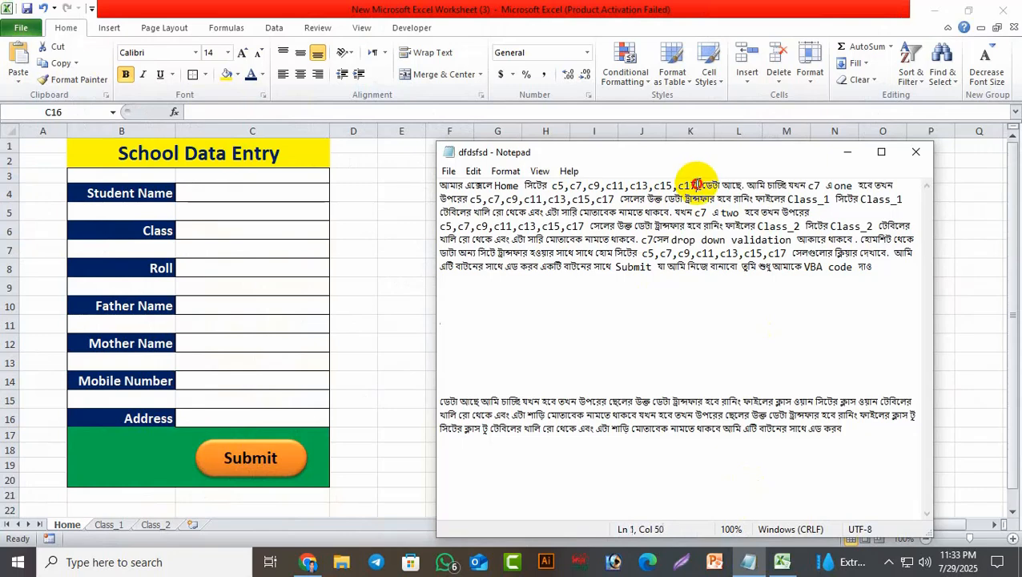
drag(698, 181, 553, 185)
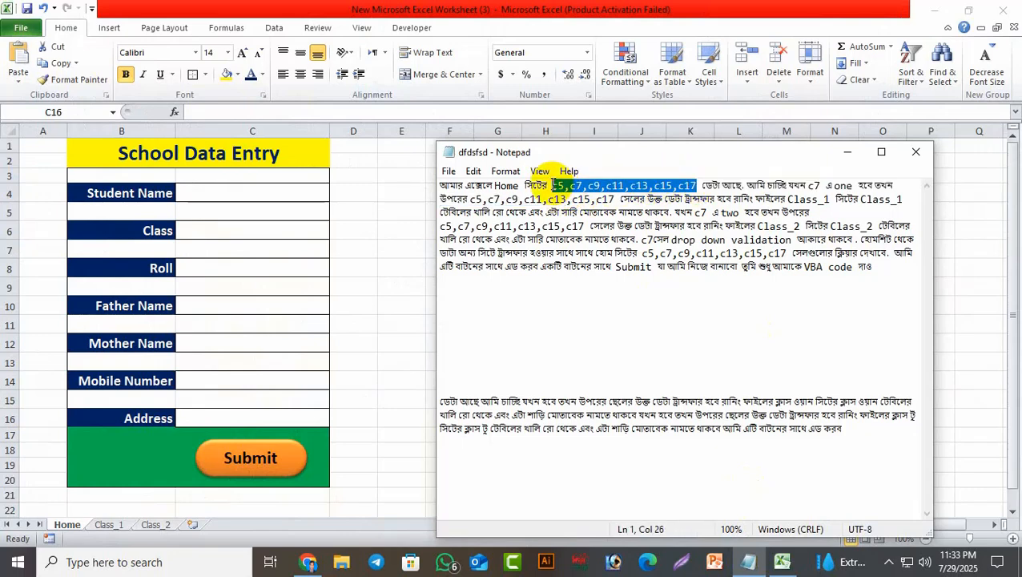
key(ctrl+x)
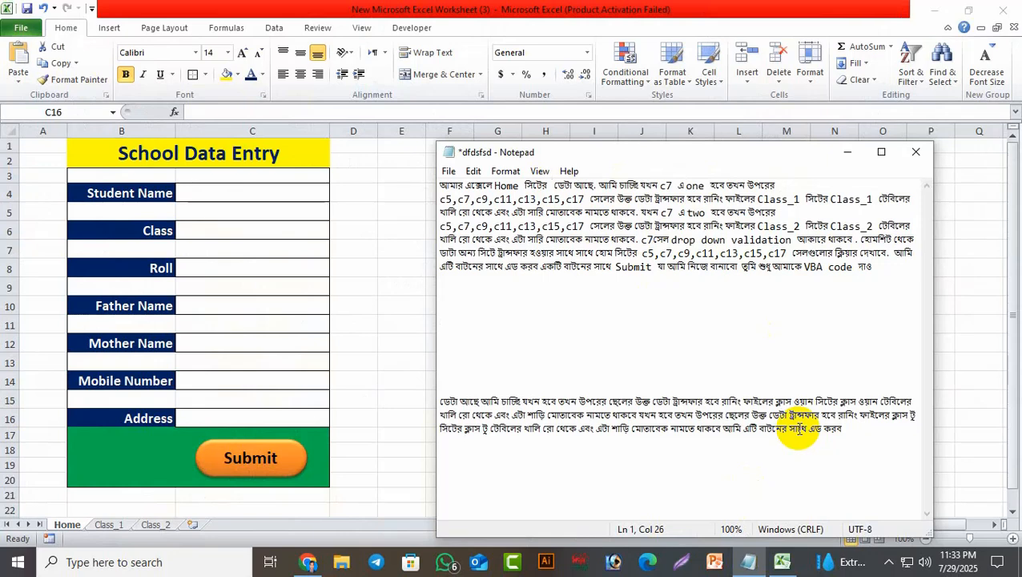
text(C)
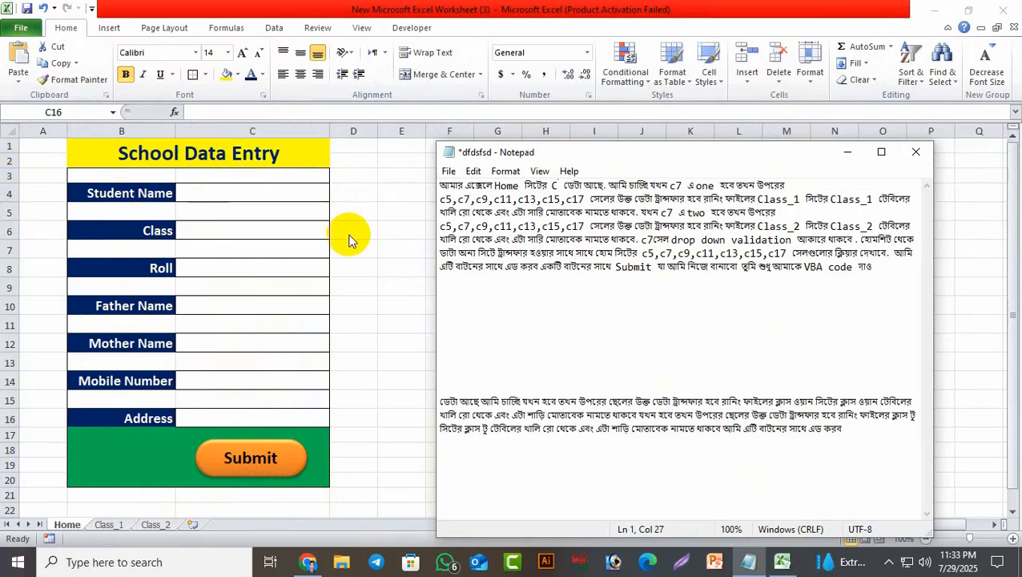
text(4,)
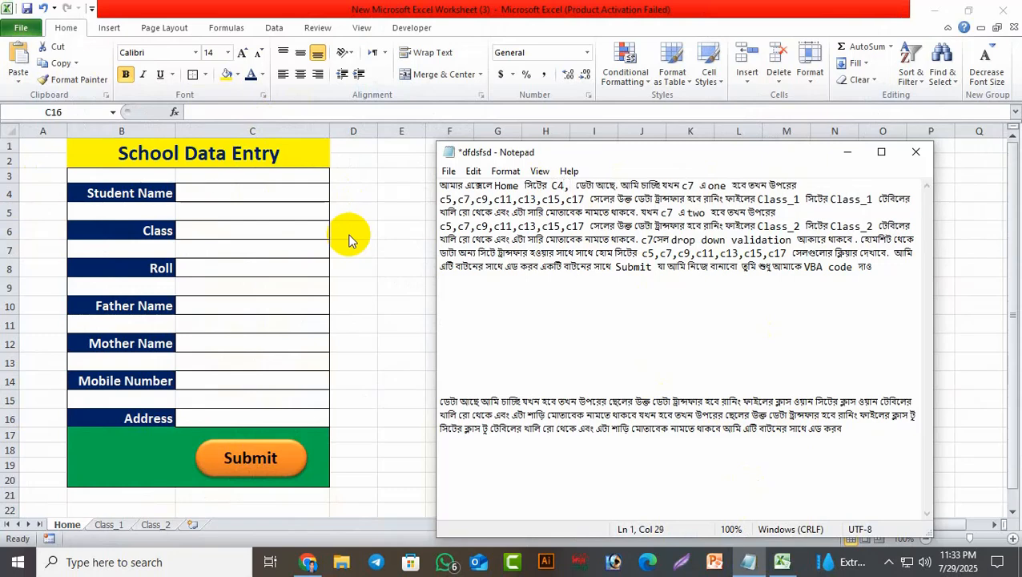
text(C)
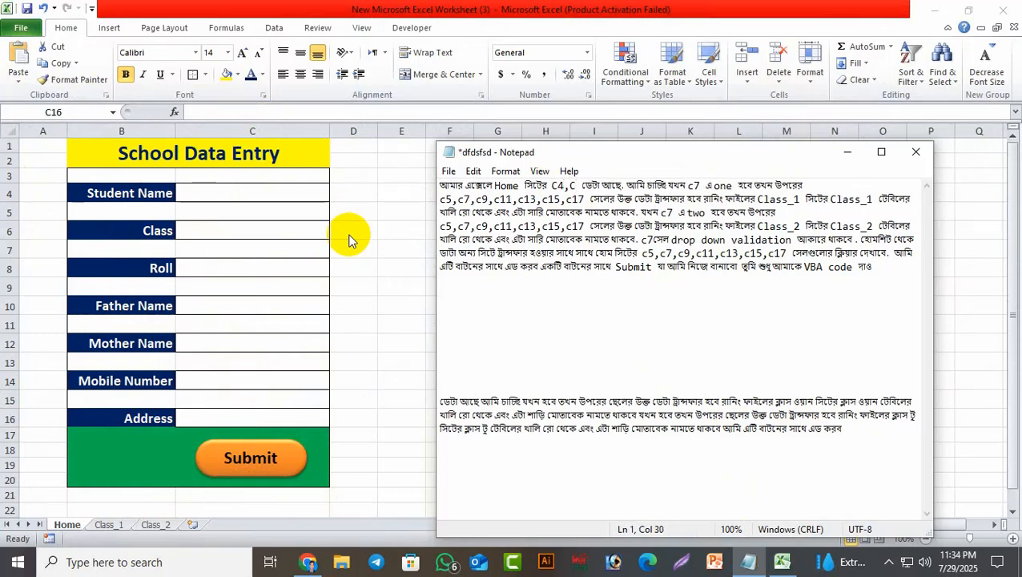
text(6,)
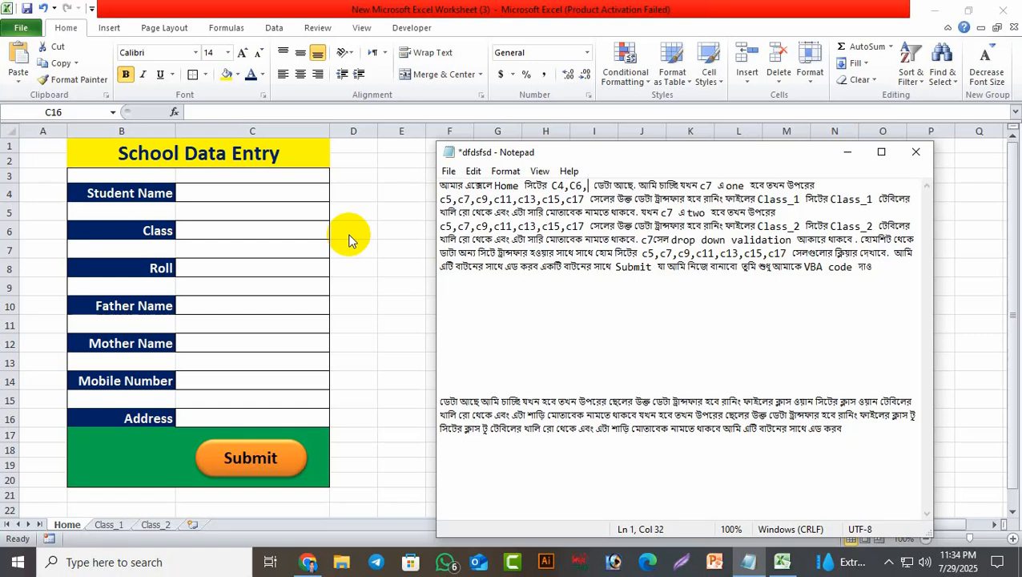
text(C)
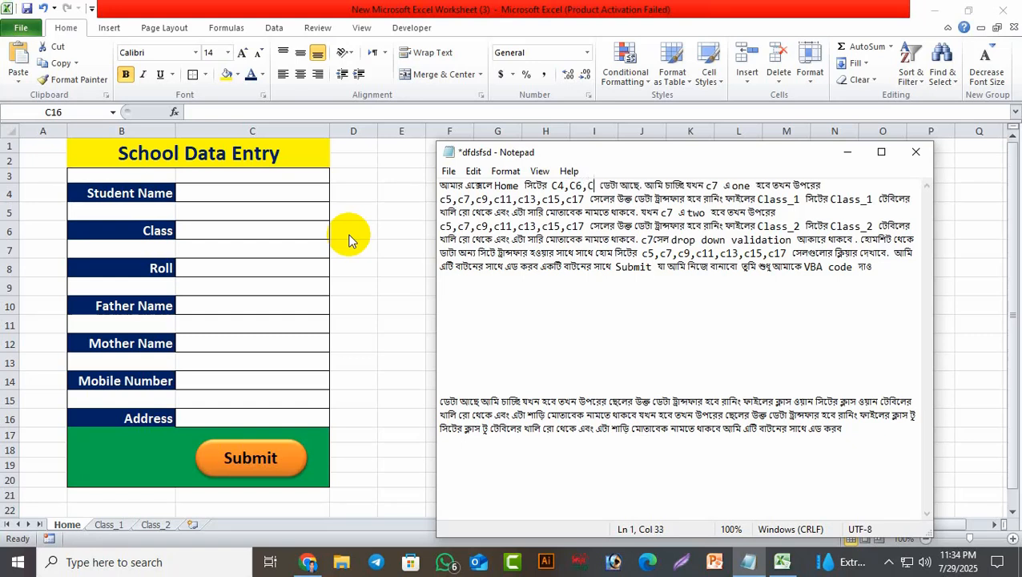
text(8)
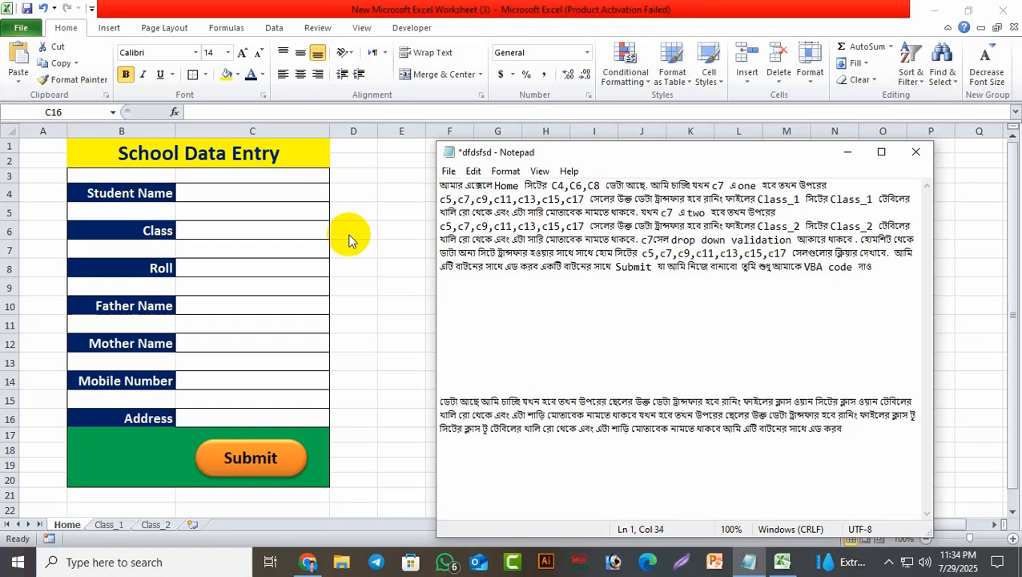
text(,)
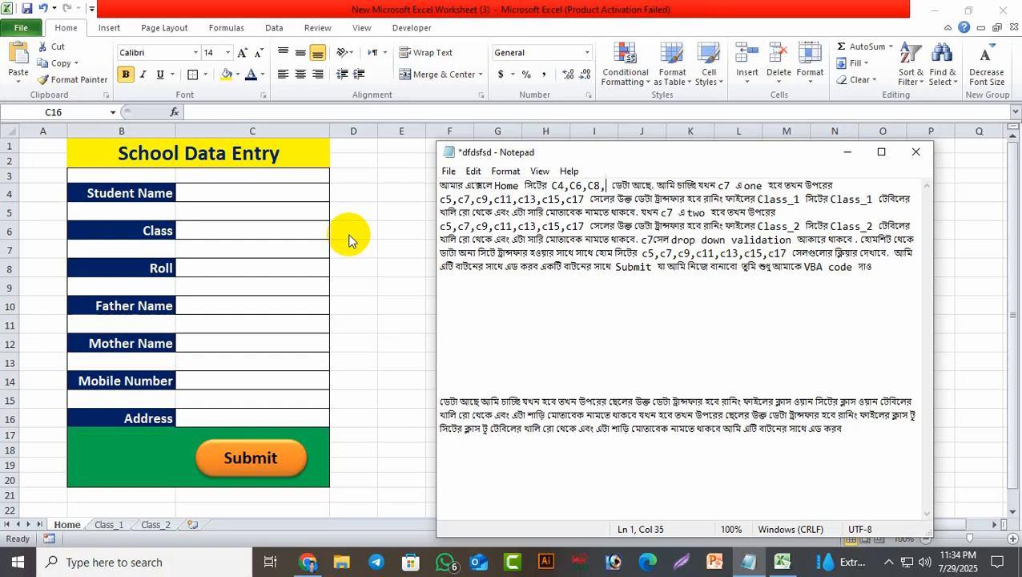
text(C)
text(10)
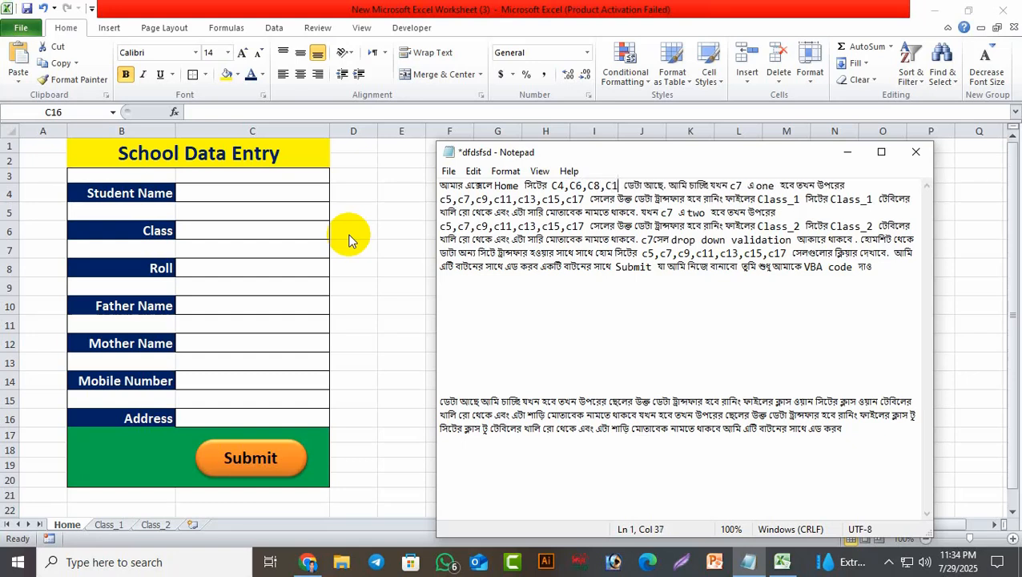
text(,)
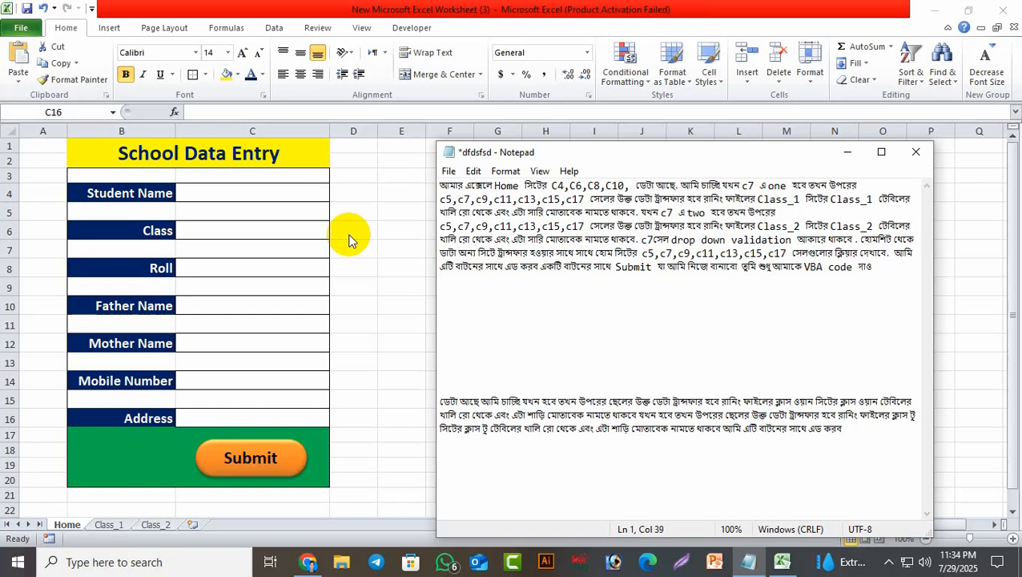
text(C)
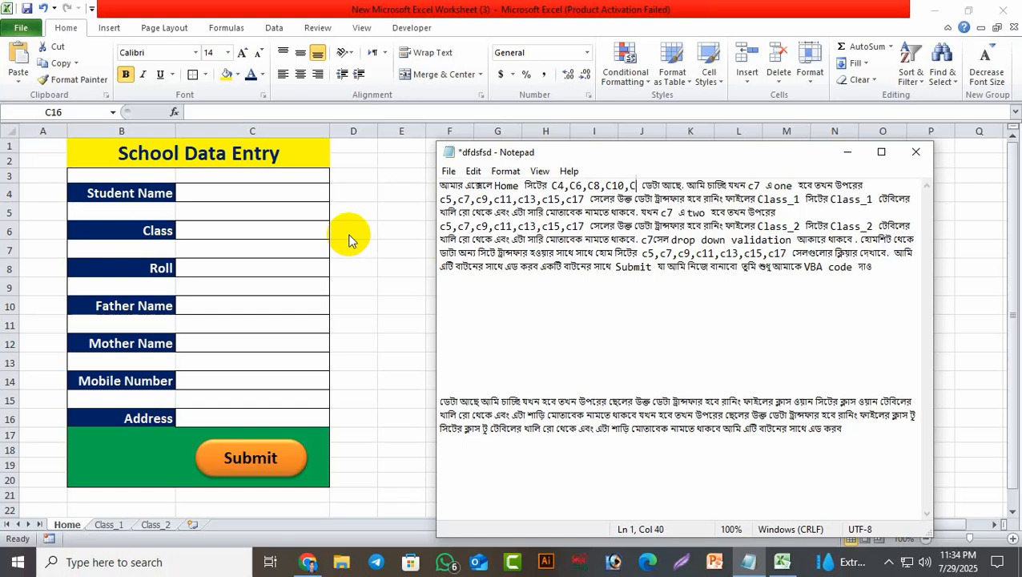
text(12,)
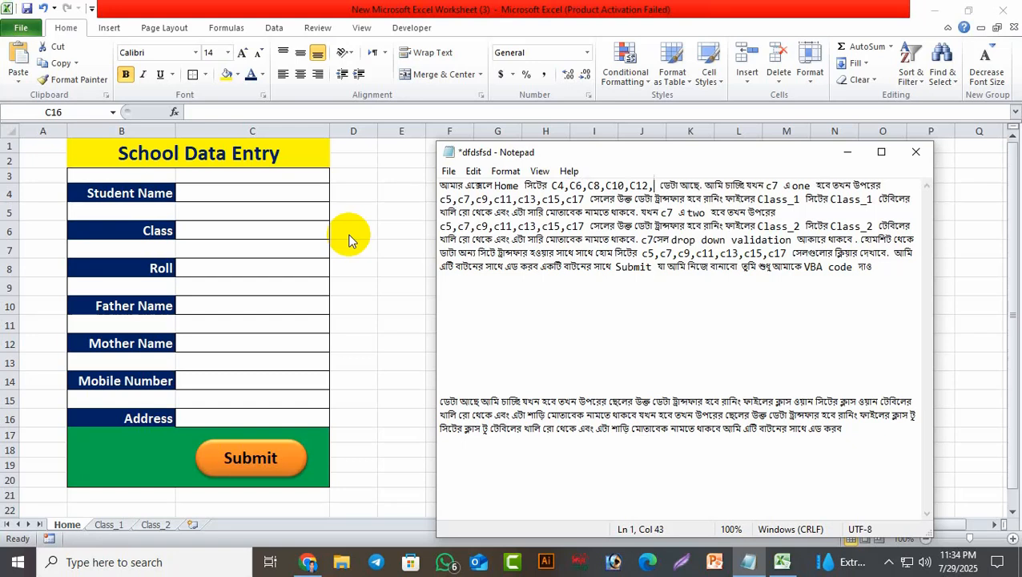
text(C)
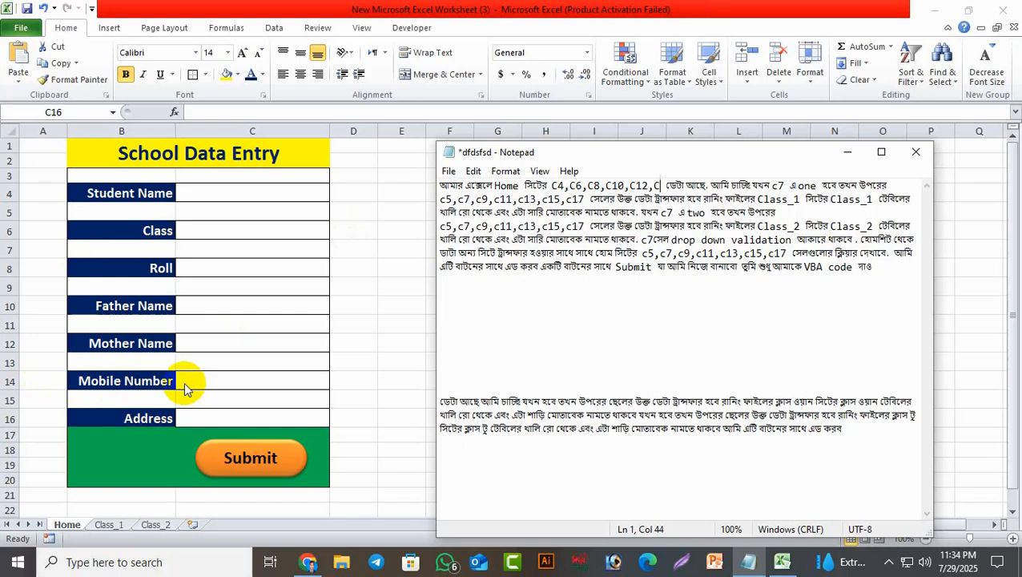
text(14)
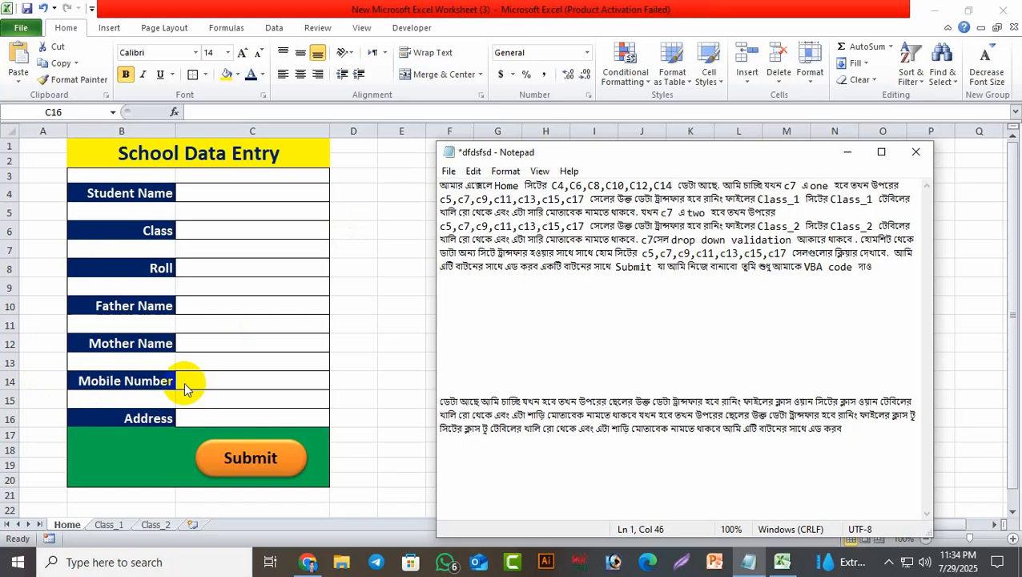
text(,C16)
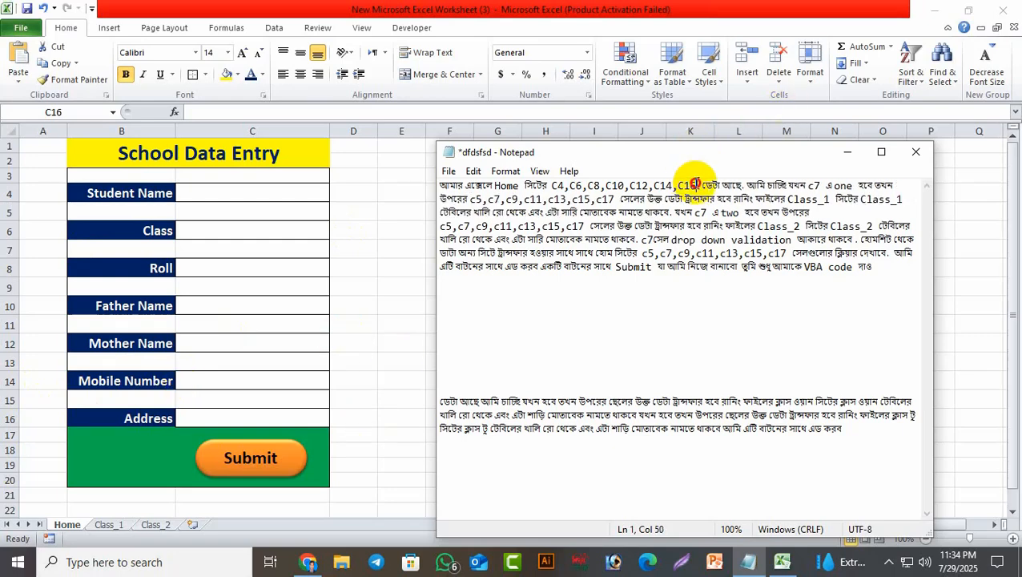
Paste the corrected C4,C6,C8,C10,C12,C14,C16 list over the three remaining odd-numbered cell lists.
drag(697, 185, 551, 186)
right_click(585, 188)
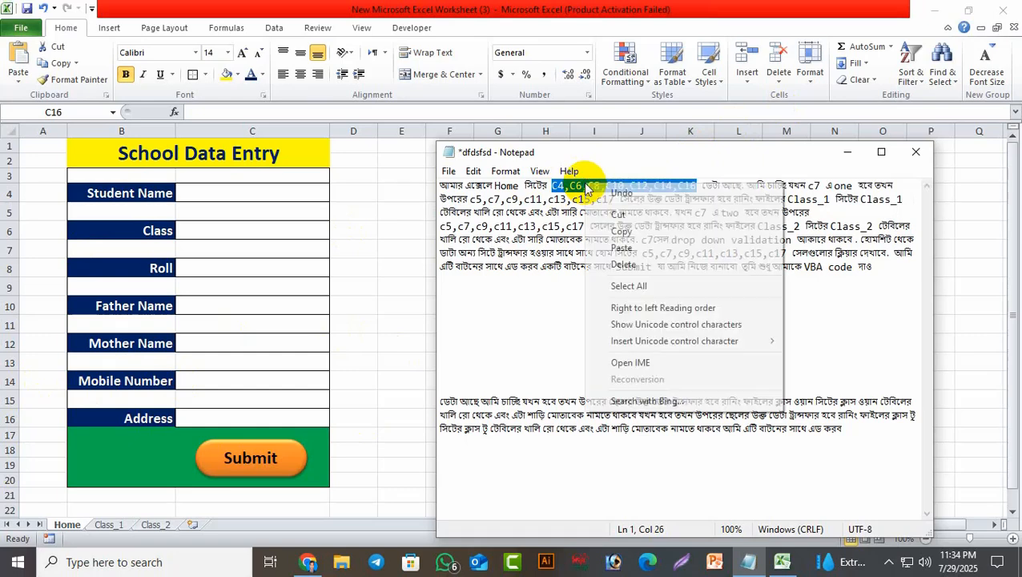
click(622, 231)
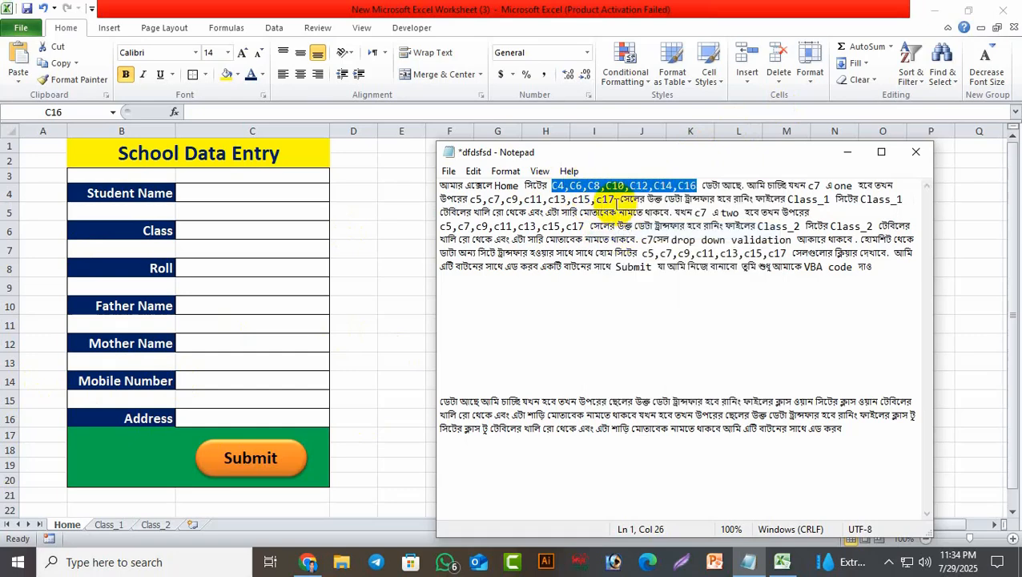
drag(615, 200, 470, 200)
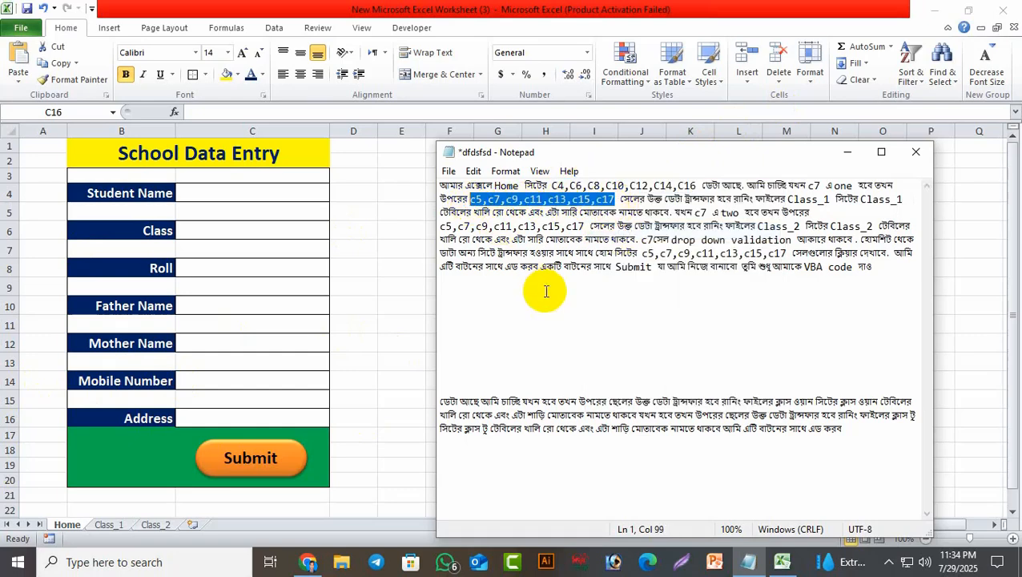
key(ctrl+v)
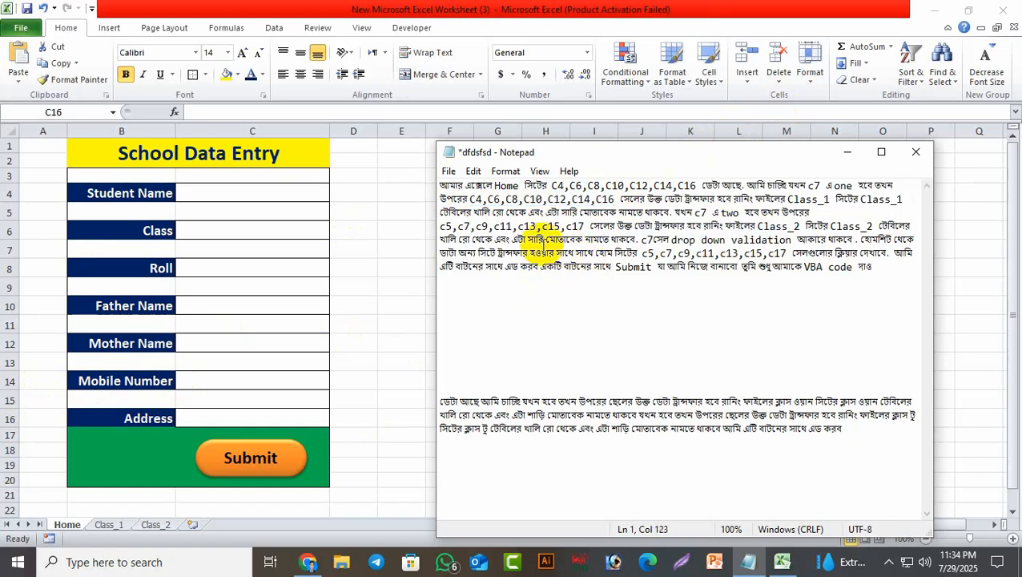
drag(441, 227, 586, 231)
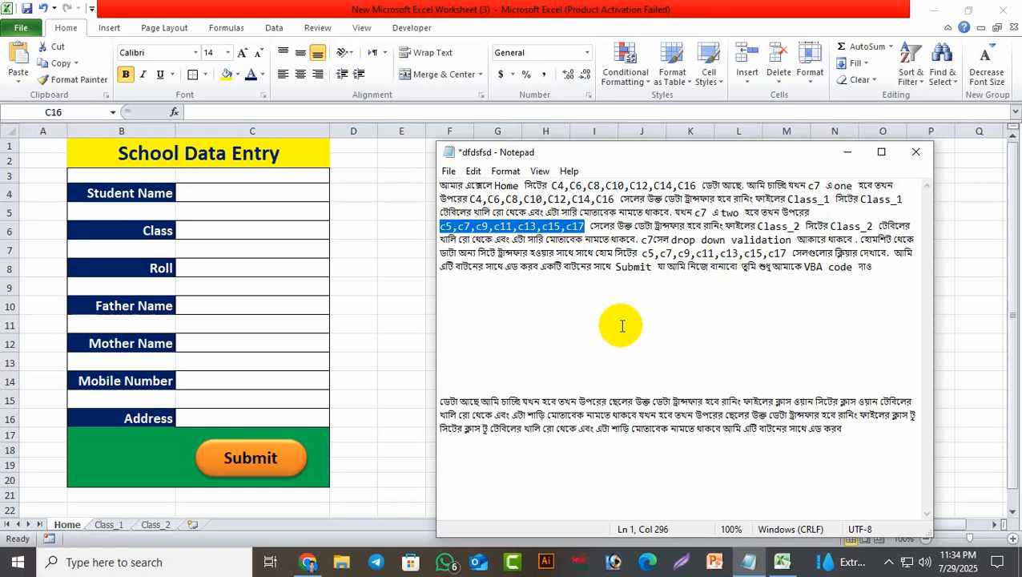
key(ctrl+v)
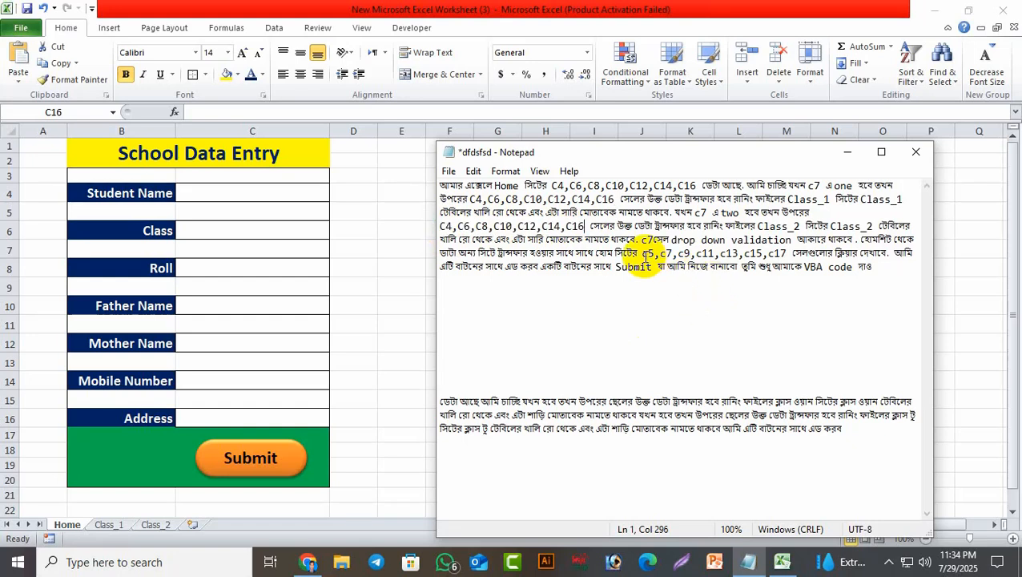
click(641, 254)
drag(641, 254, 786, 255)
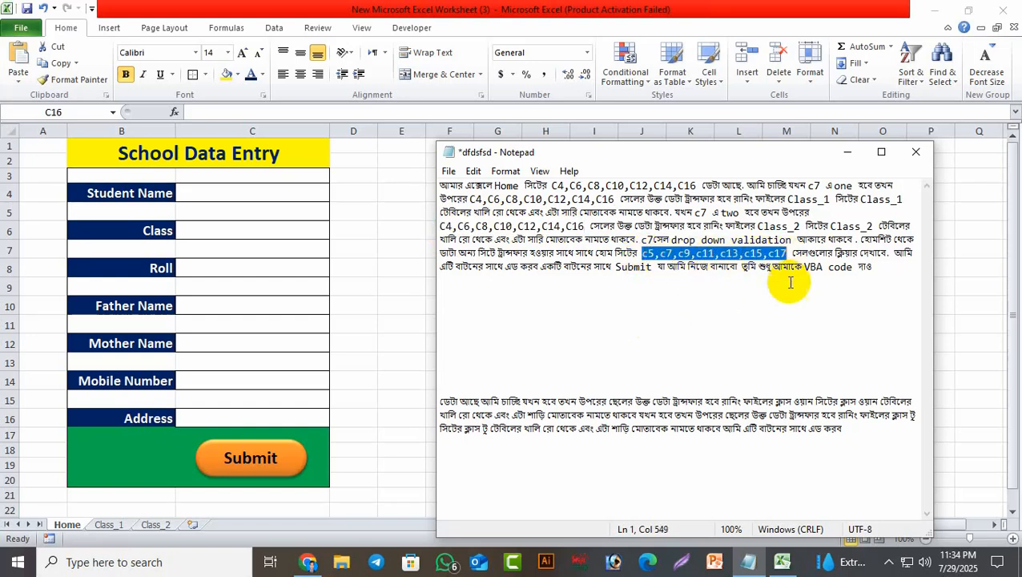
key(ctrl+v)
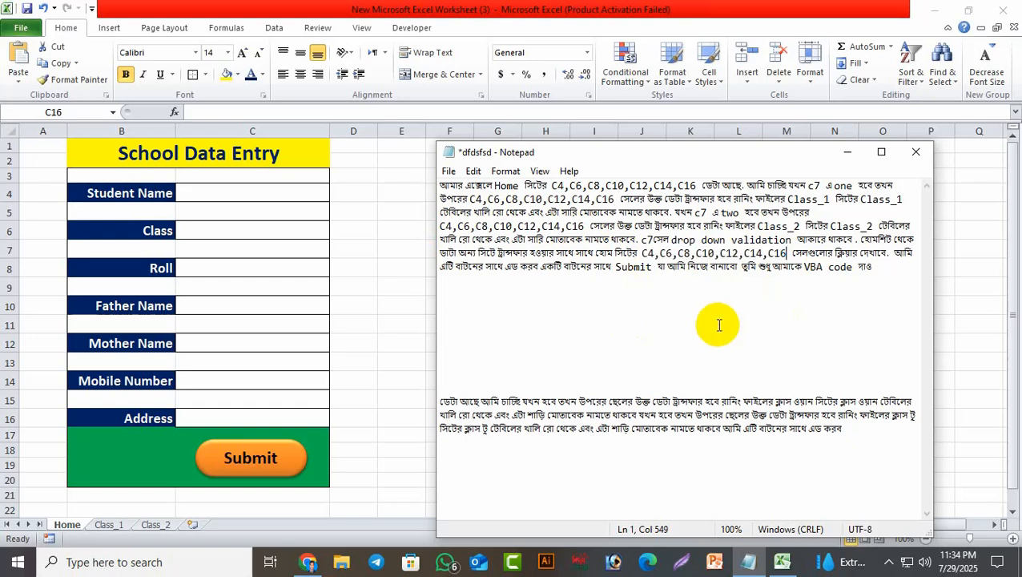
click(711, 346)
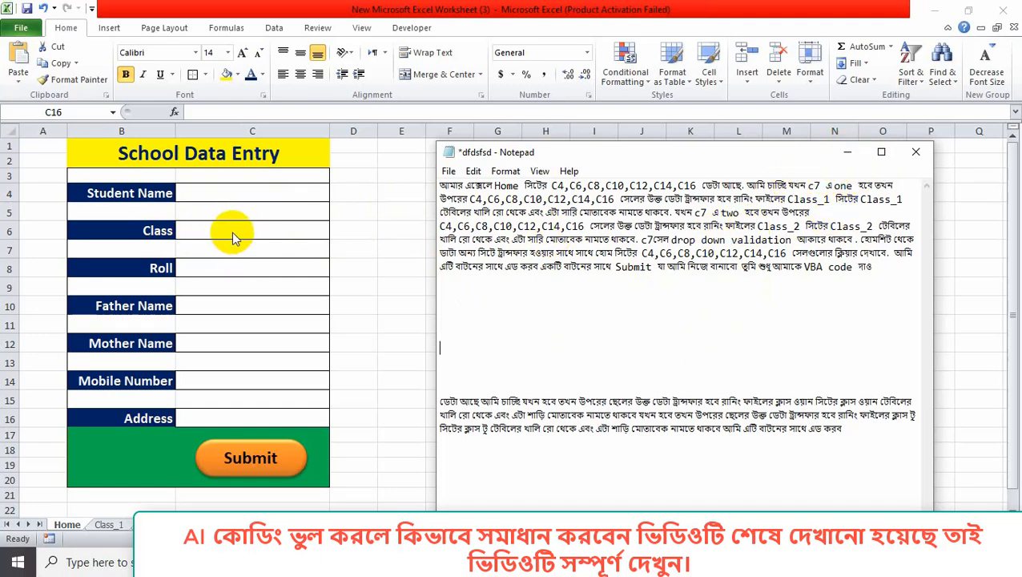
Minimize Notepad, select Class cell C6, and open the Data Validation menu on Excel's Data tab.
click(847, 152)
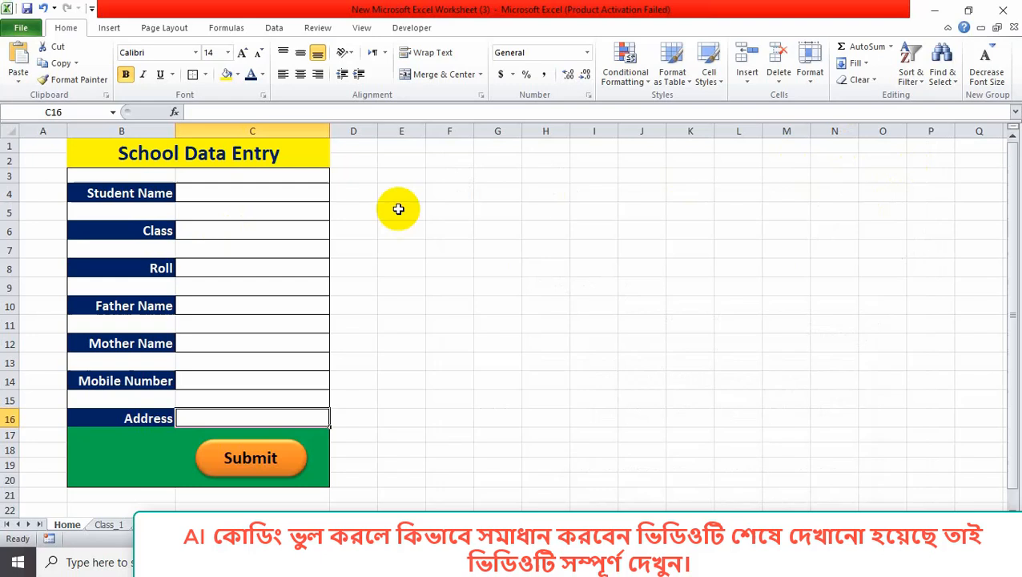
click(252, 231)
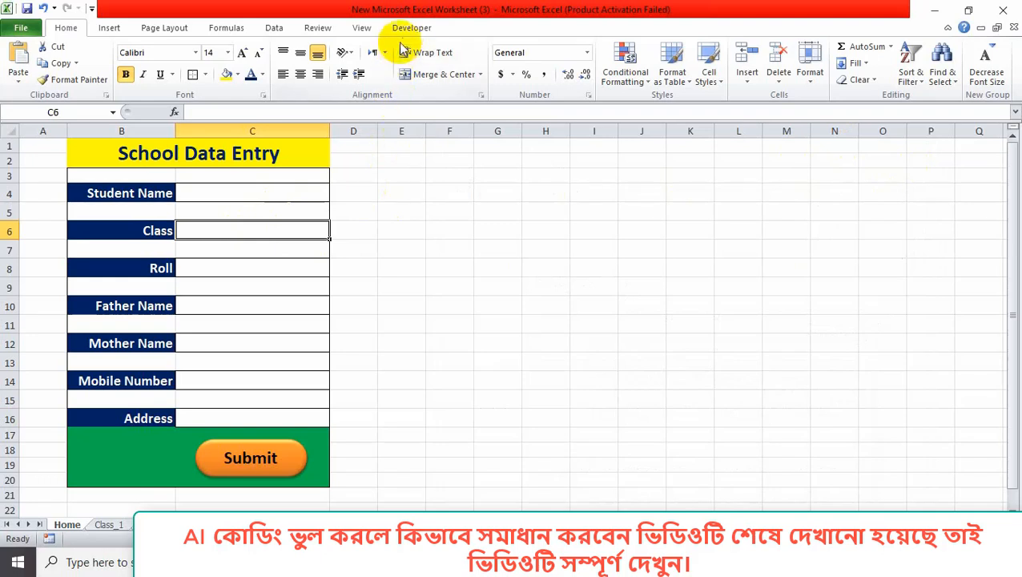
click(280, 32)
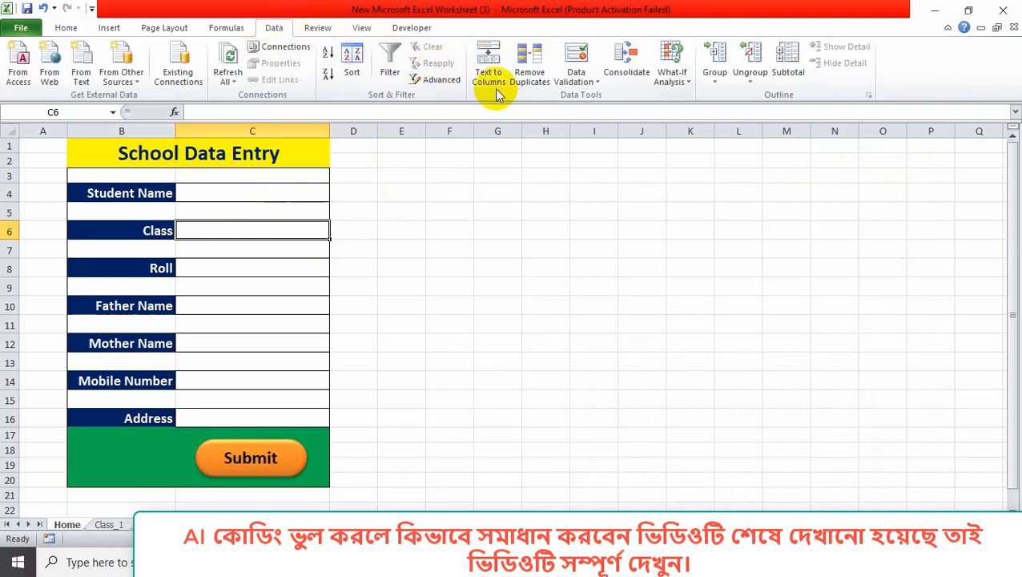
click(581, 78)
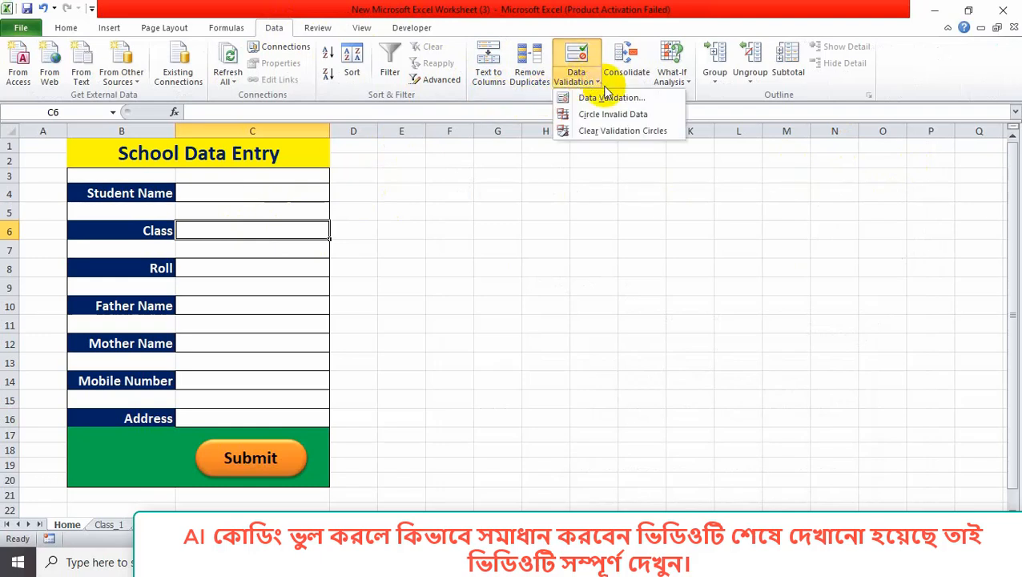
Give C6 a List validation with source one,two, then check its drop-down choices.
click(594, 99)
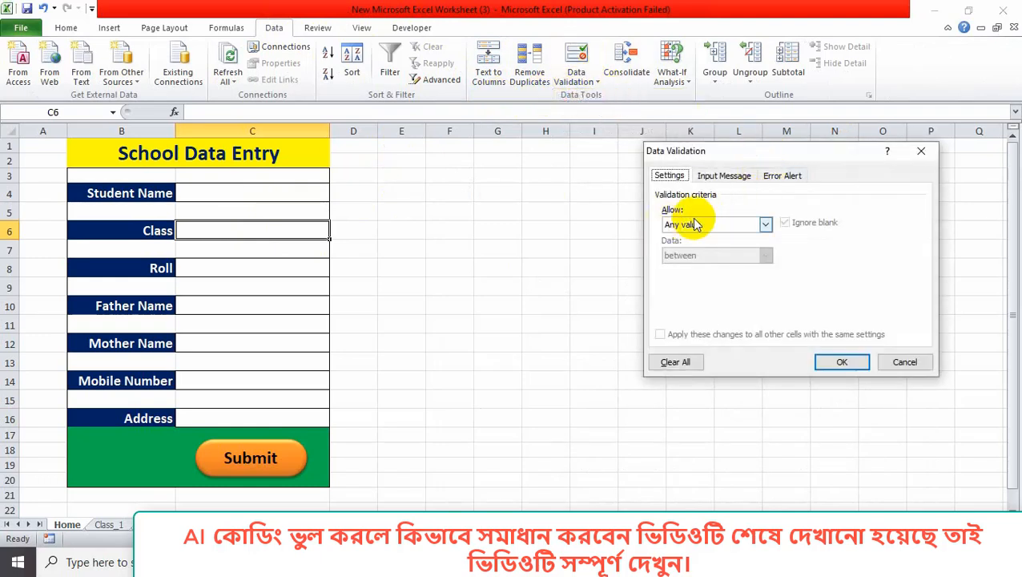
click(763, 225)
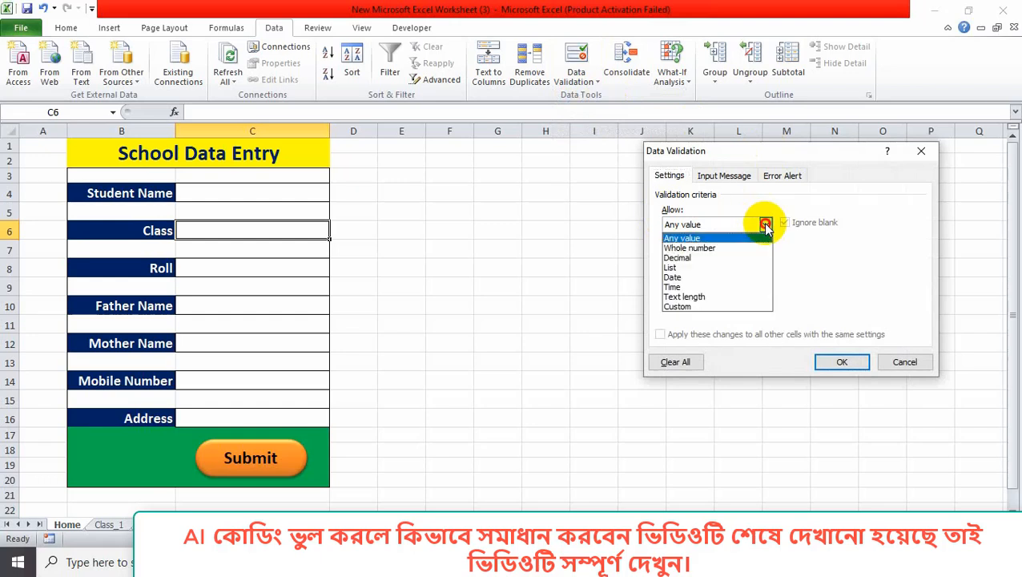
click(697, 266)
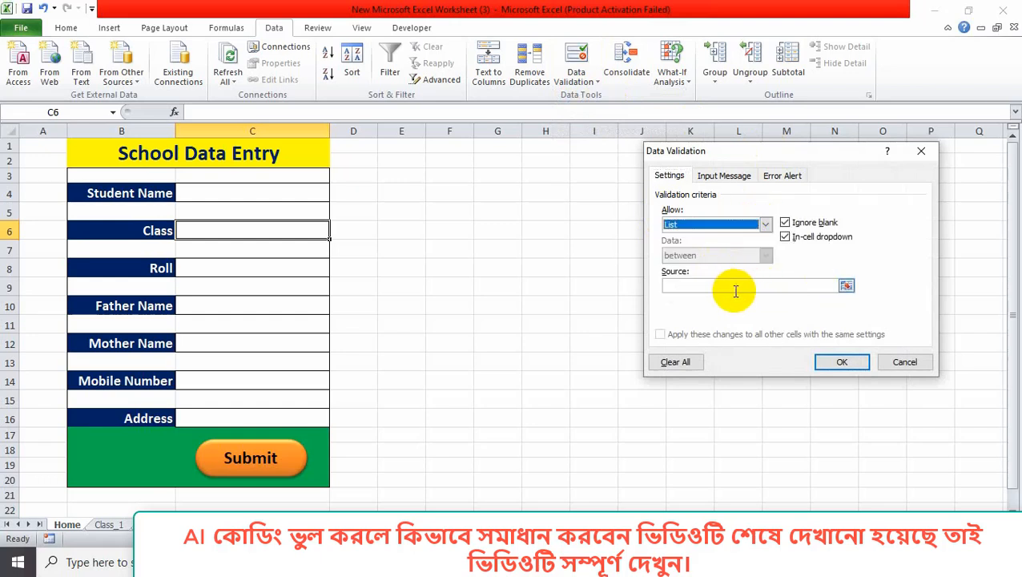
click(734, 289)
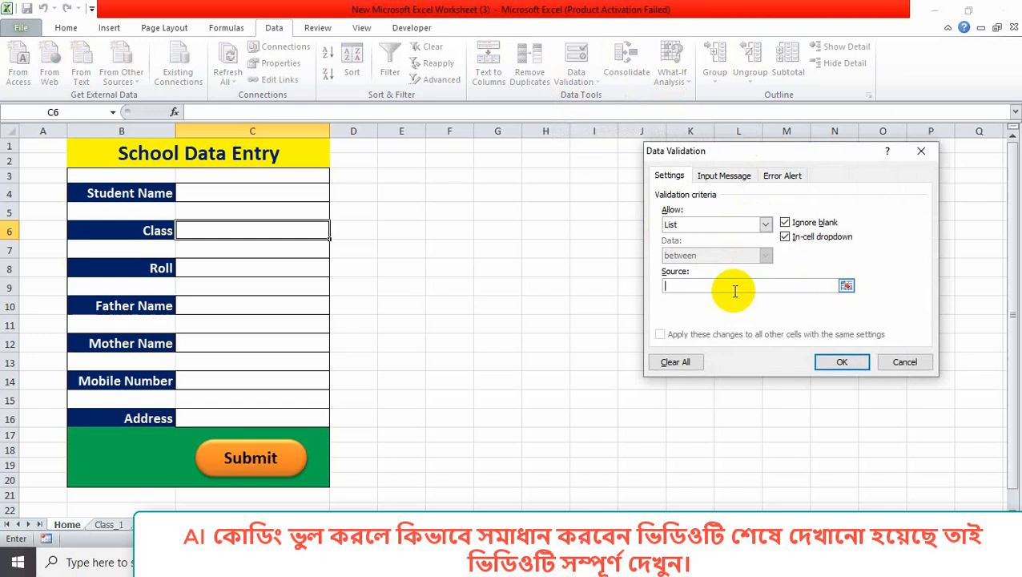
text(one,two)
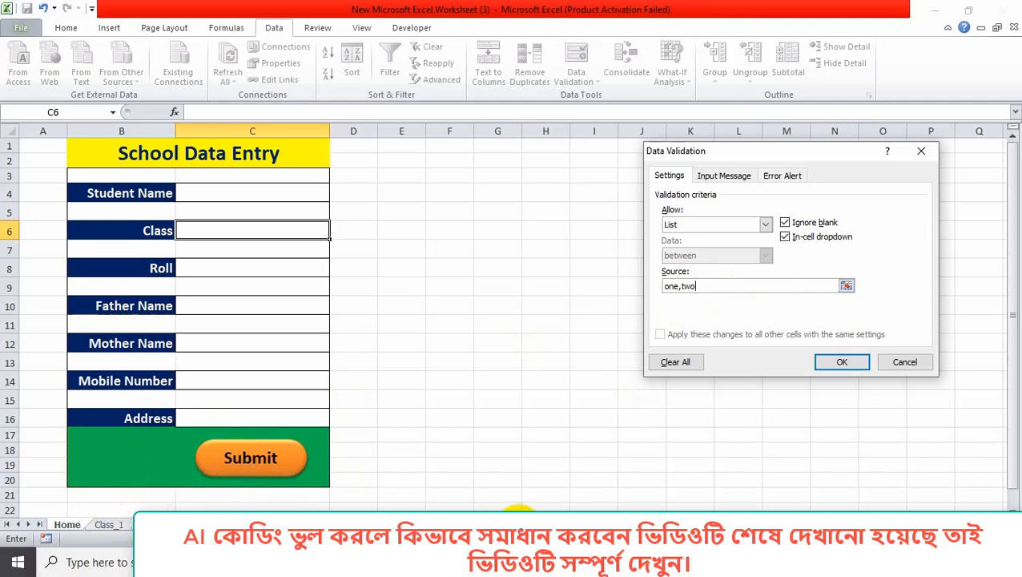
text(,)
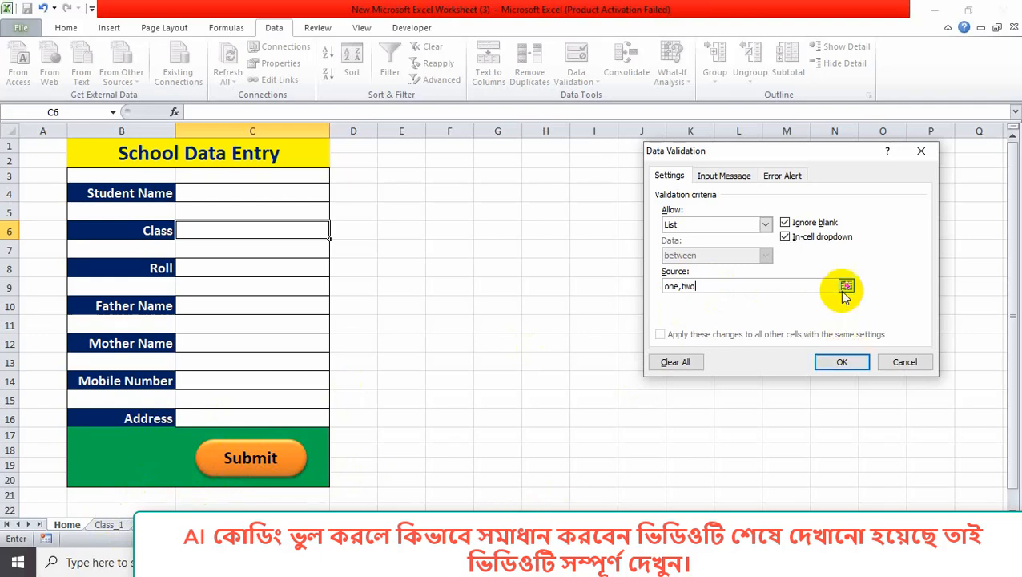
click(842, 362)
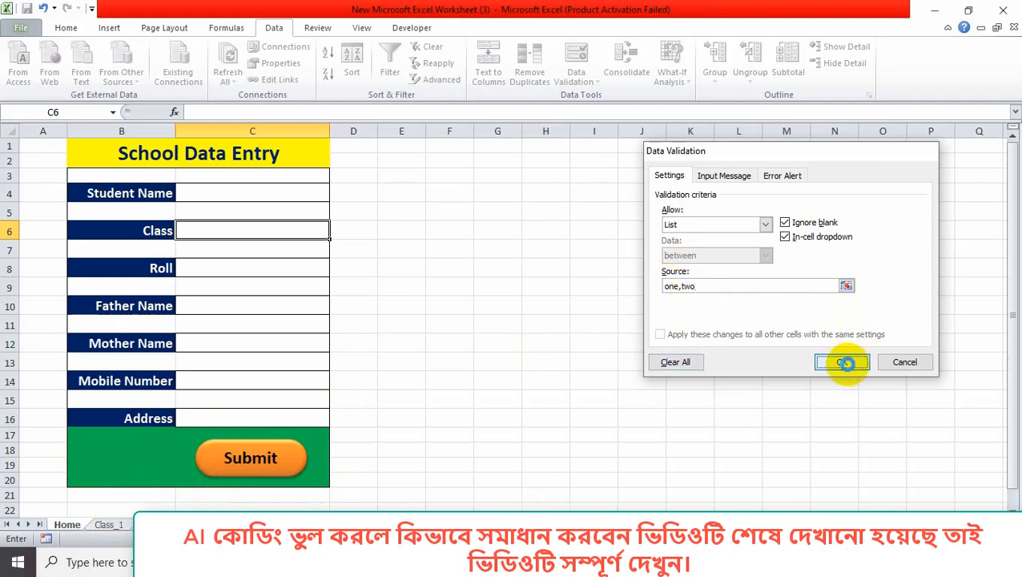
click(337, 232)
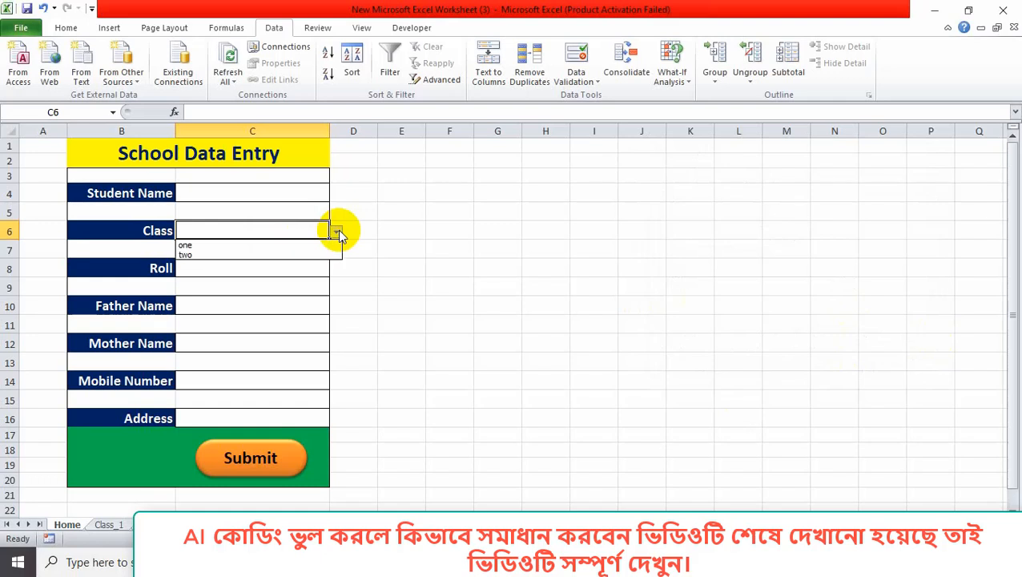
key(Escape)
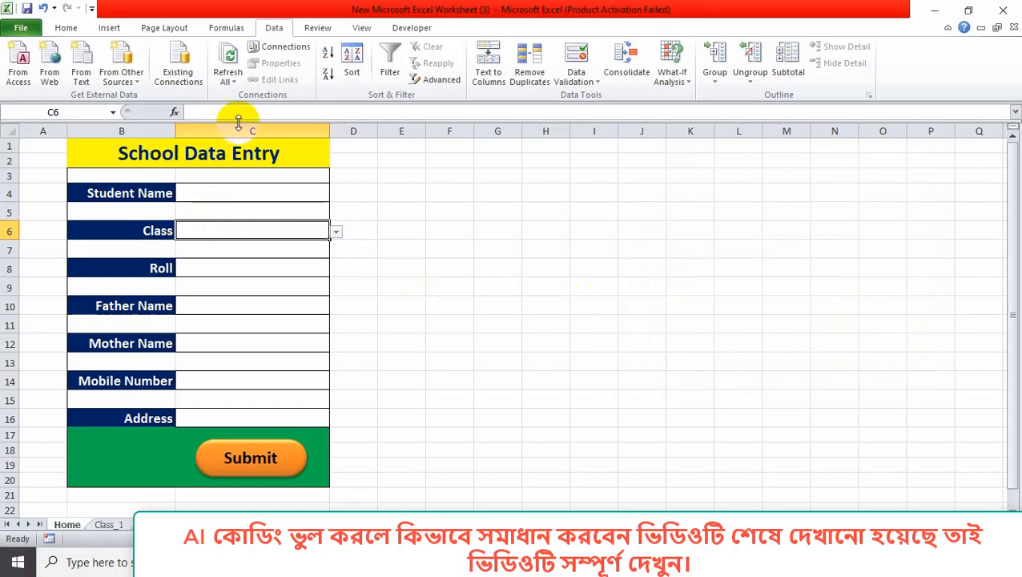
Change all three c7 references in the Notepad prompt to c6.
key(alt+Tab)
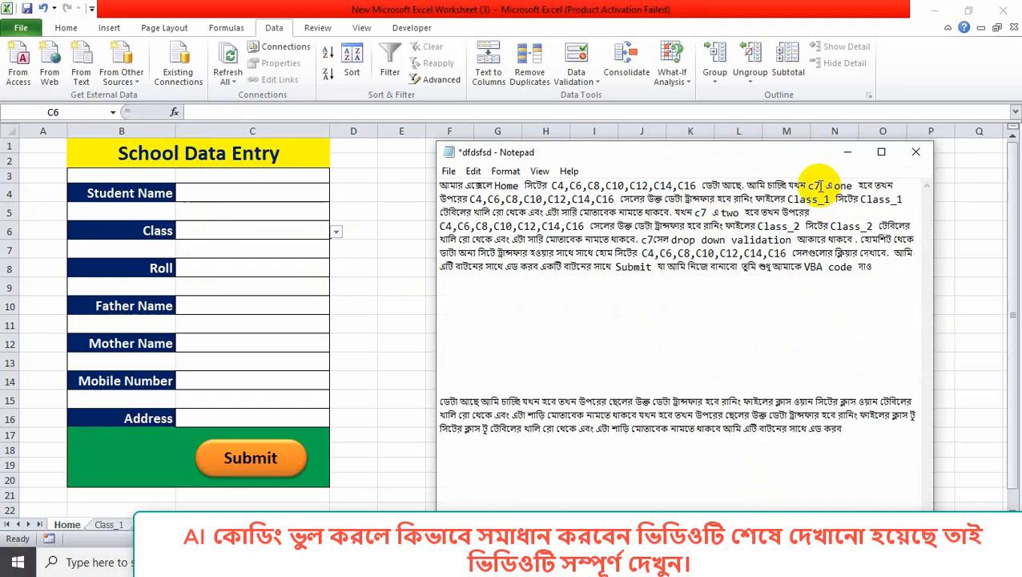
key(BackSpace)
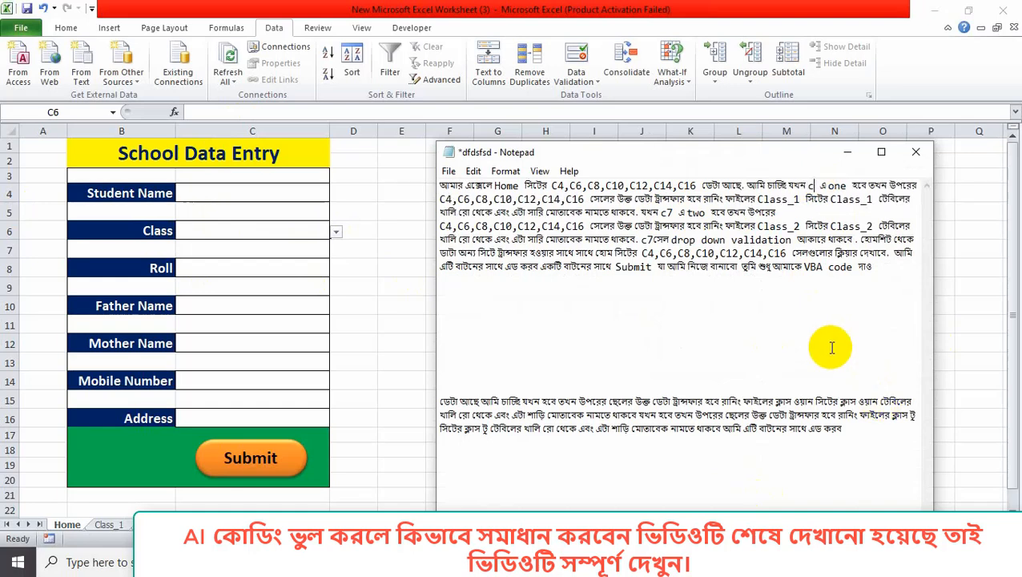
text(6)
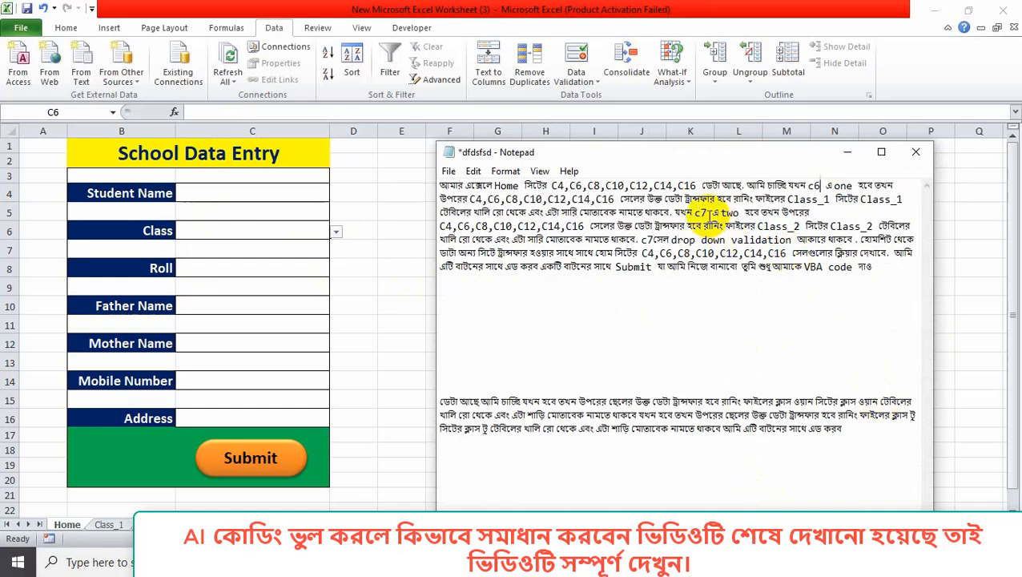
click(705, 213)
key(BackSpace)
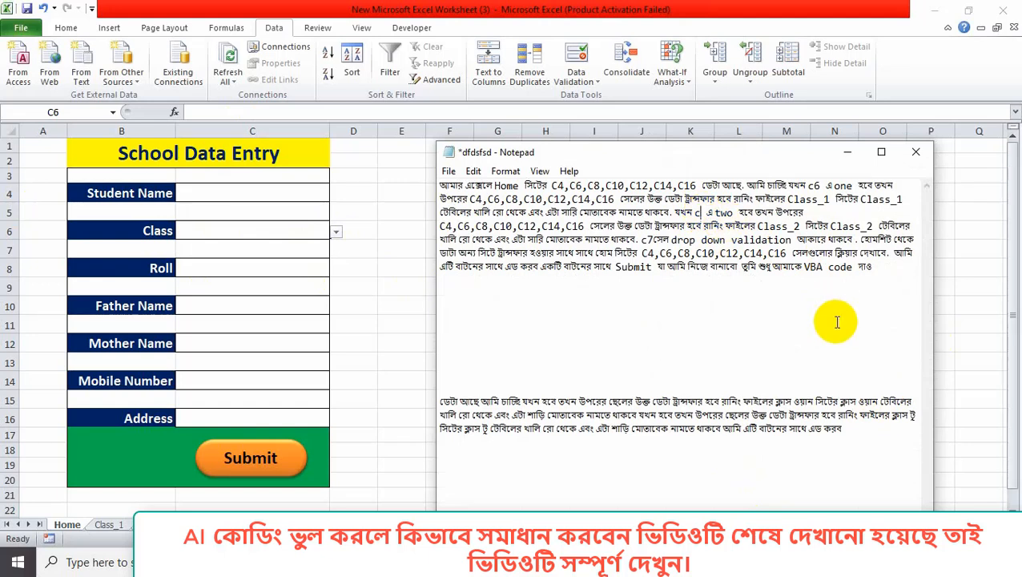
text(6)
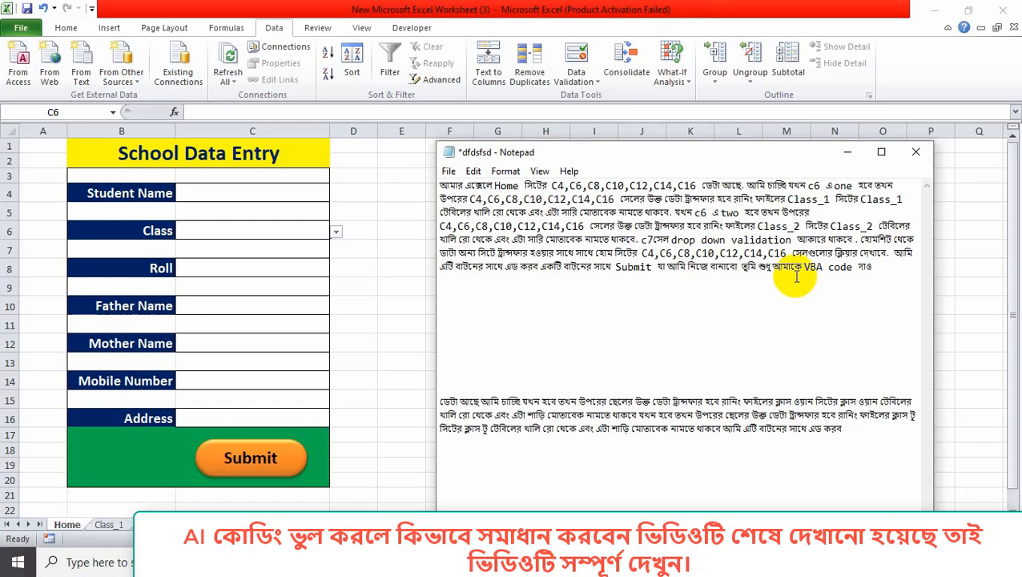
click(653, 239)
key(BackSpace)
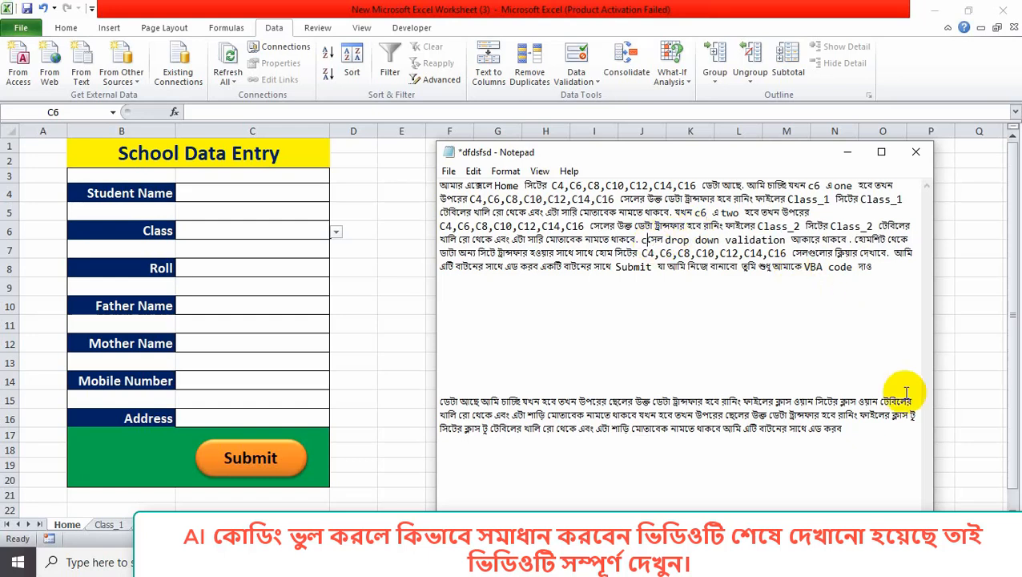
text(6)
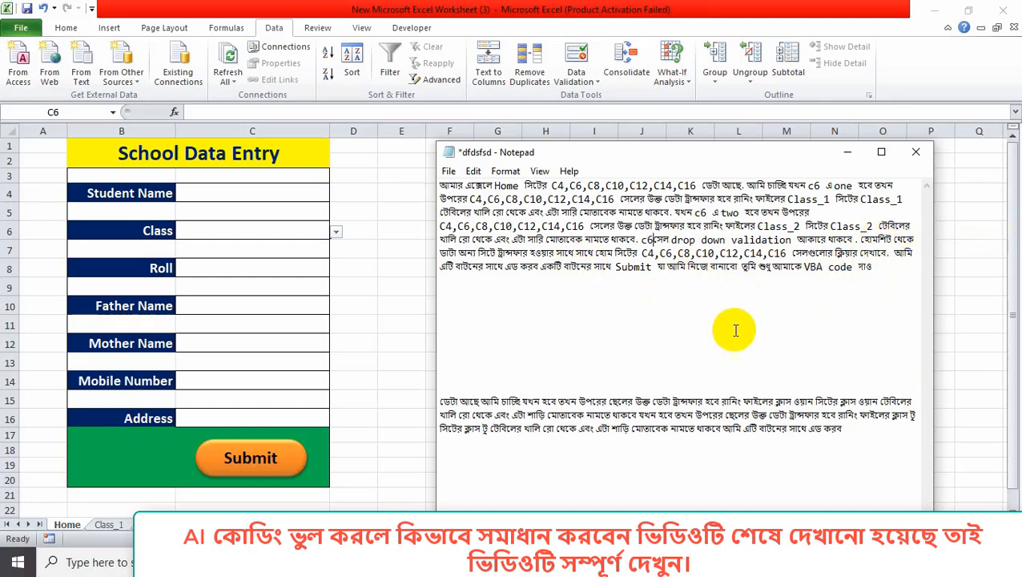
Delete the lower Bengali paragraph, then maximize and restore the Notepad window.
drag(441, 400, 877, 433)
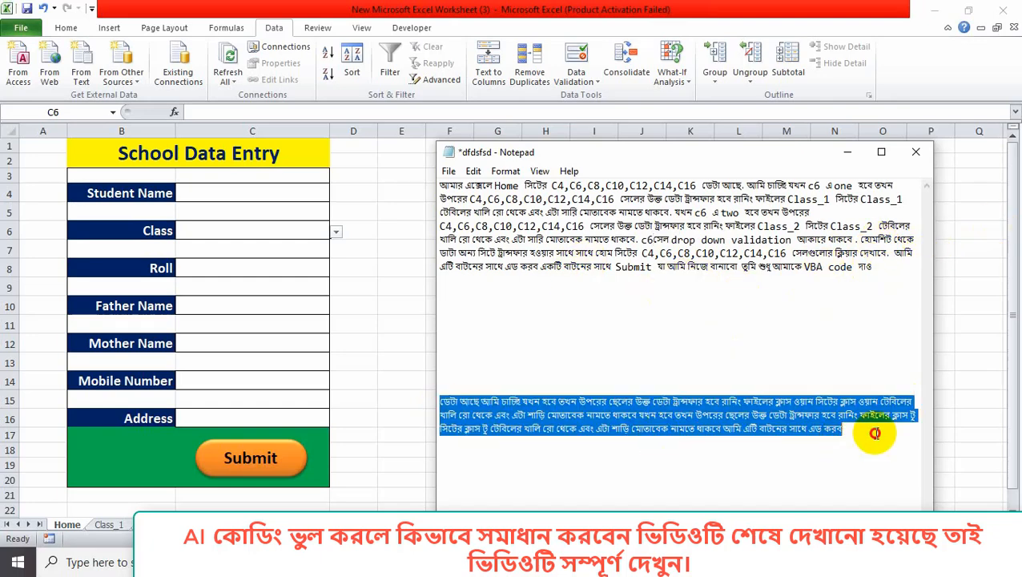
key(BackSpace)
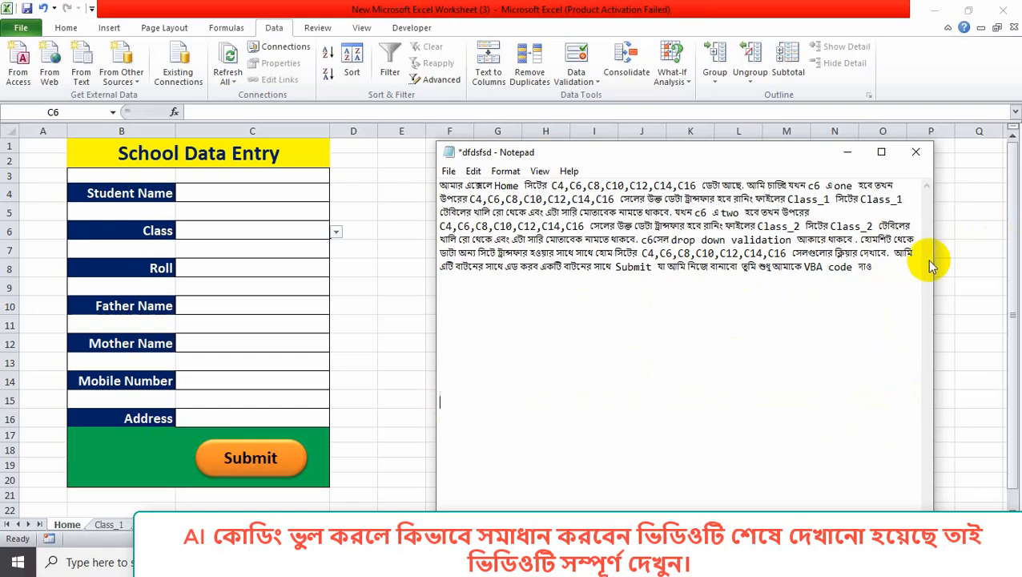
click(881, 153)
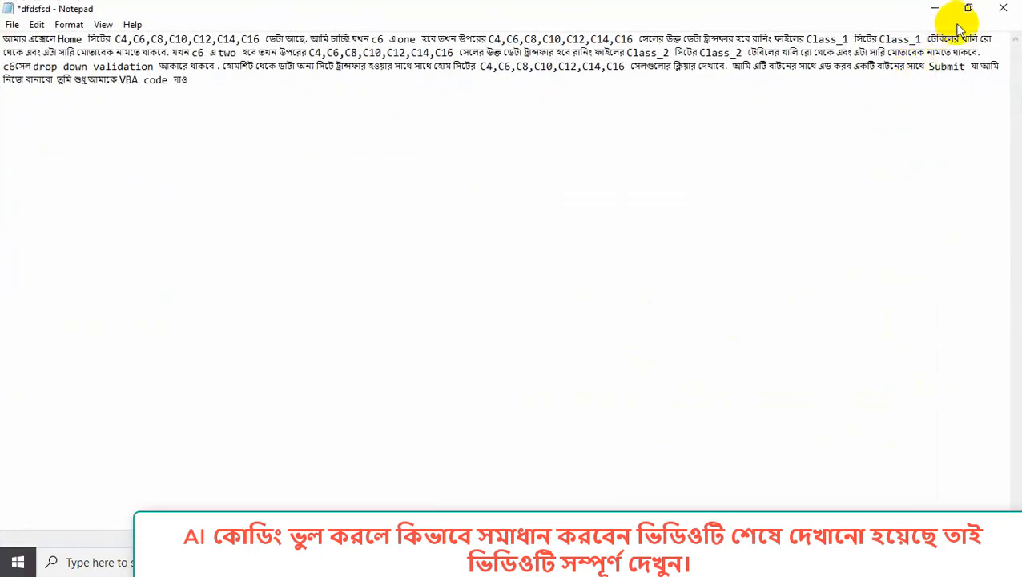
click(969, 9)
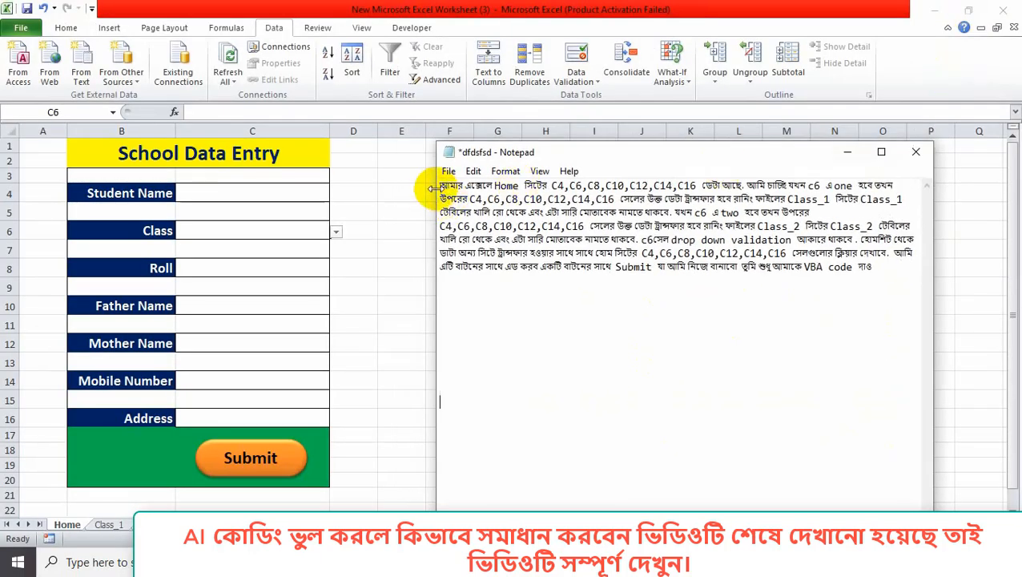
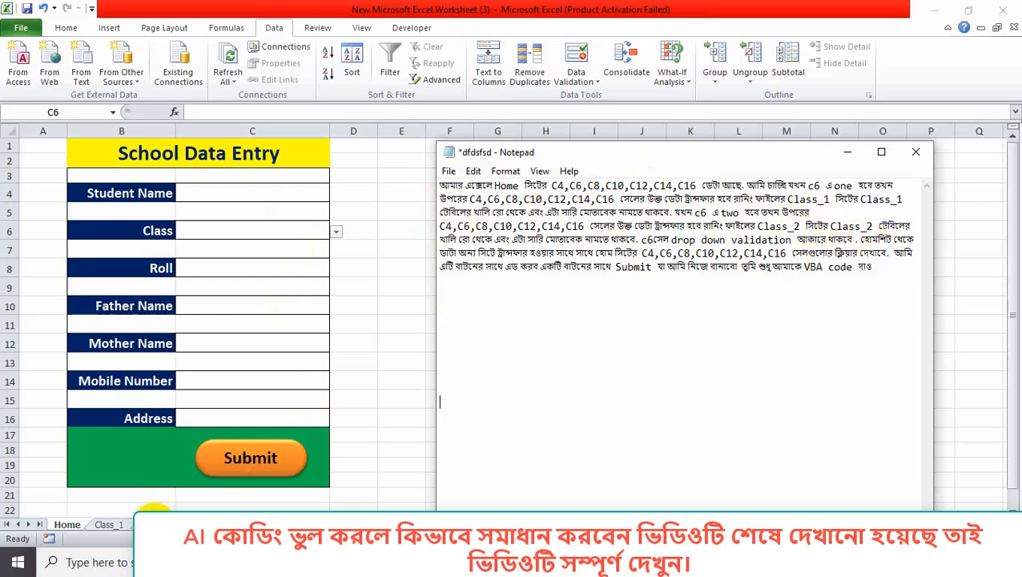
Check the yellow student table's name on the Class_1 sheet, then return to the Home form.
click(846, 152)
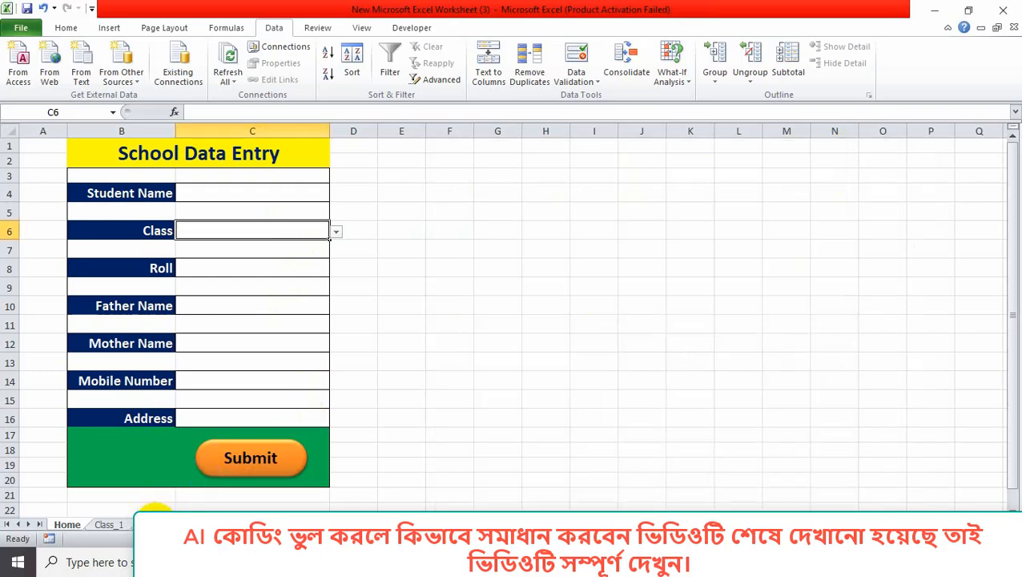
click(155, 523)
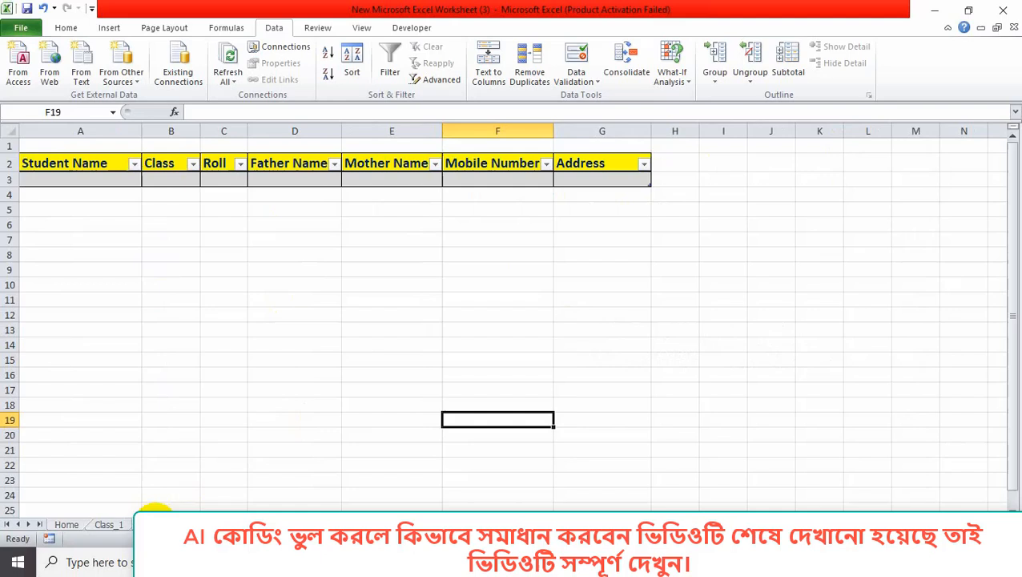
click(52, 164)
click(469, 29)
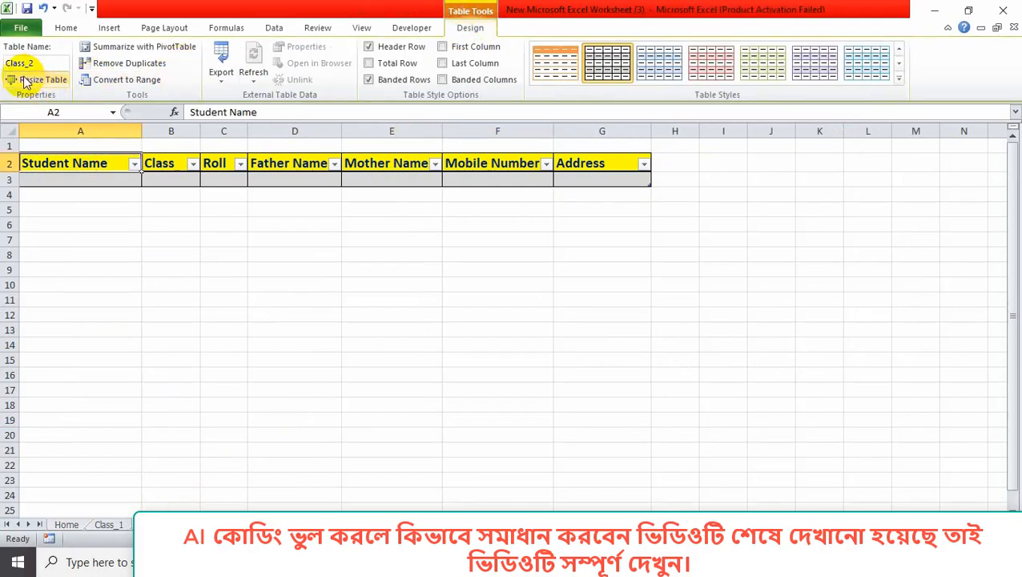
click(68, 524)
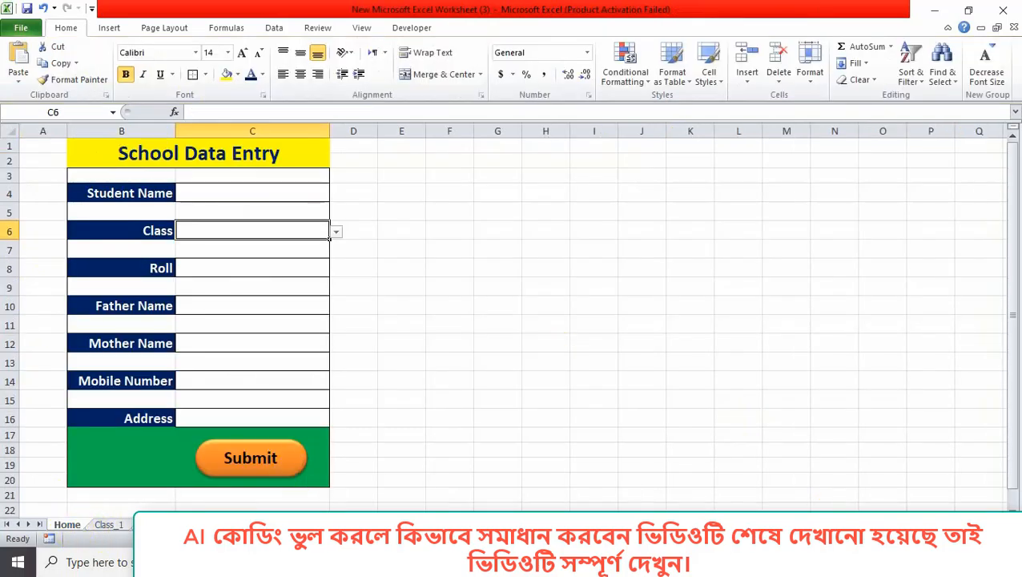
Send the Notepad prompt to ChatGPT and read through its SubmitData VBA reply.
key(alt+Tab)
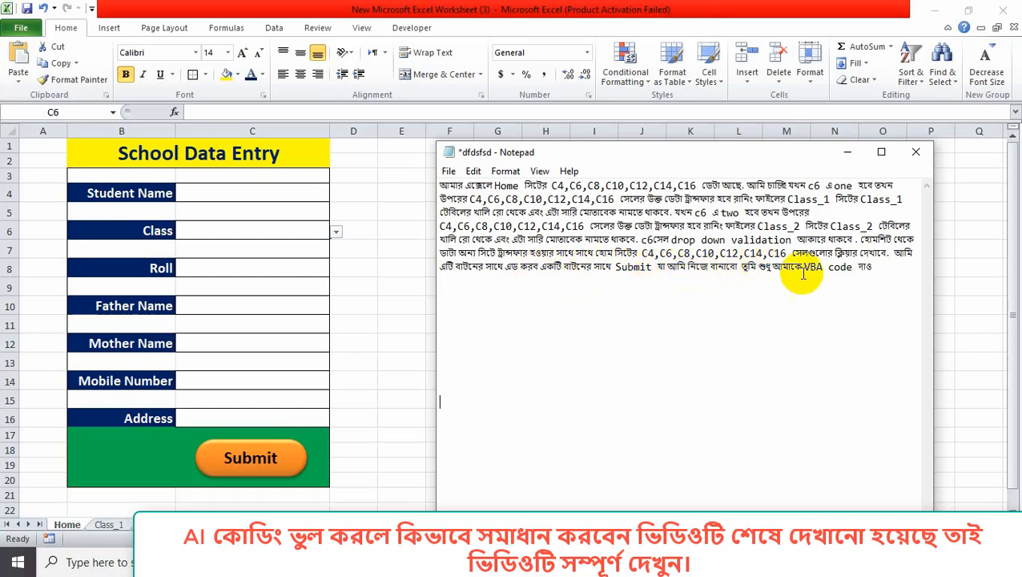
drag(871, 268, 425, 186)
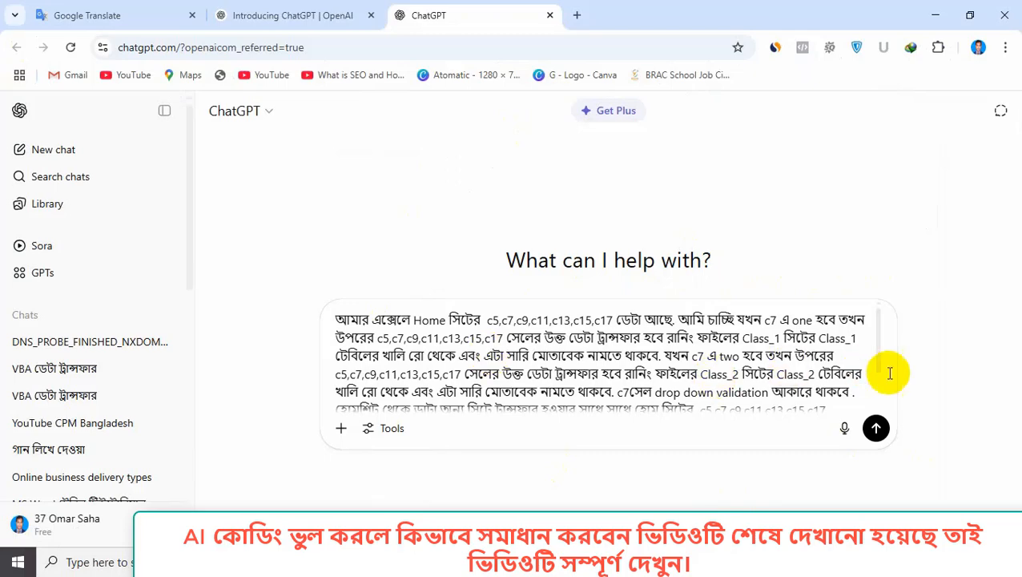
click(876, 429)
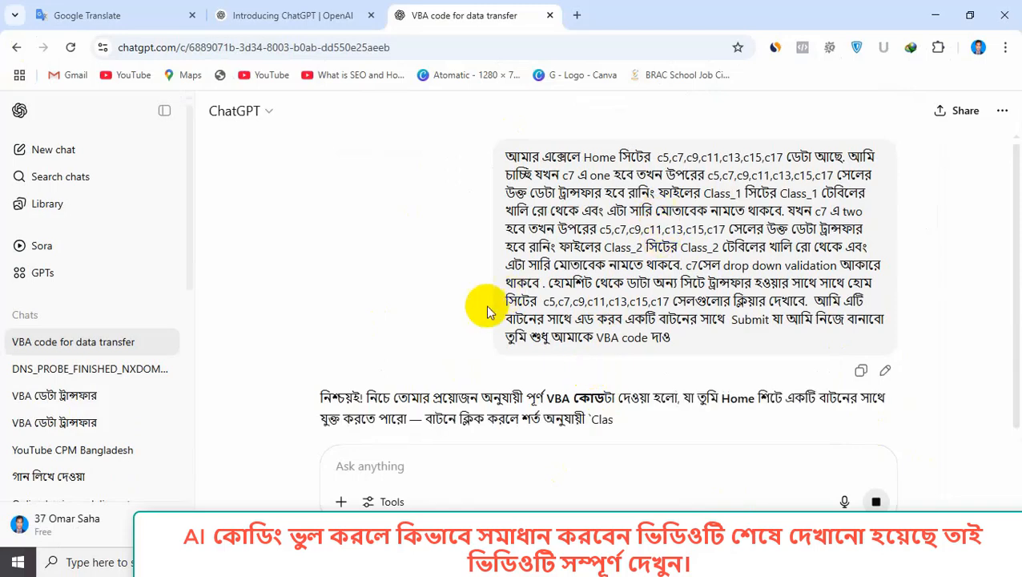
scroll(680, 264, down, 2)
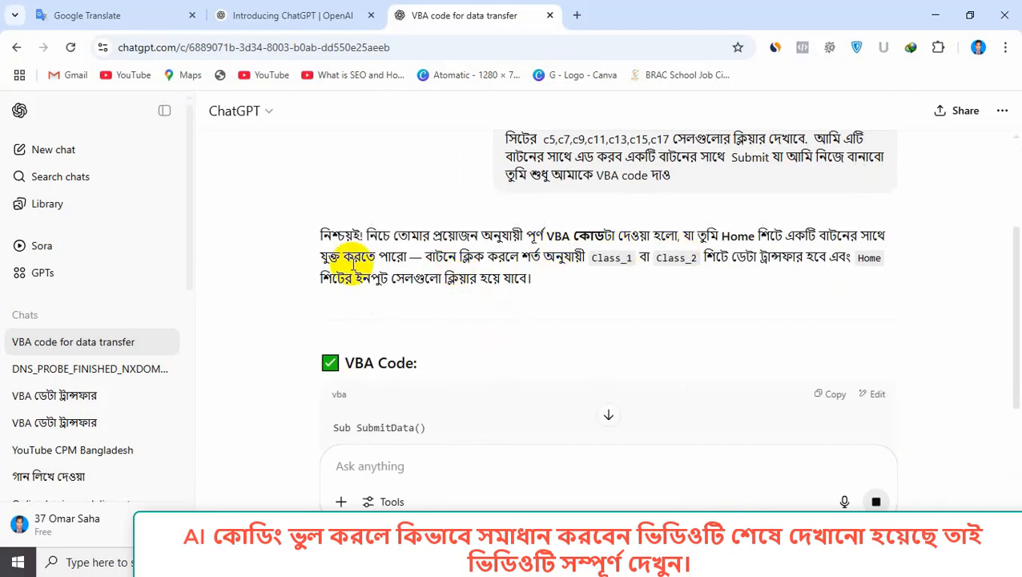
scroll(650, 303, down, 3)
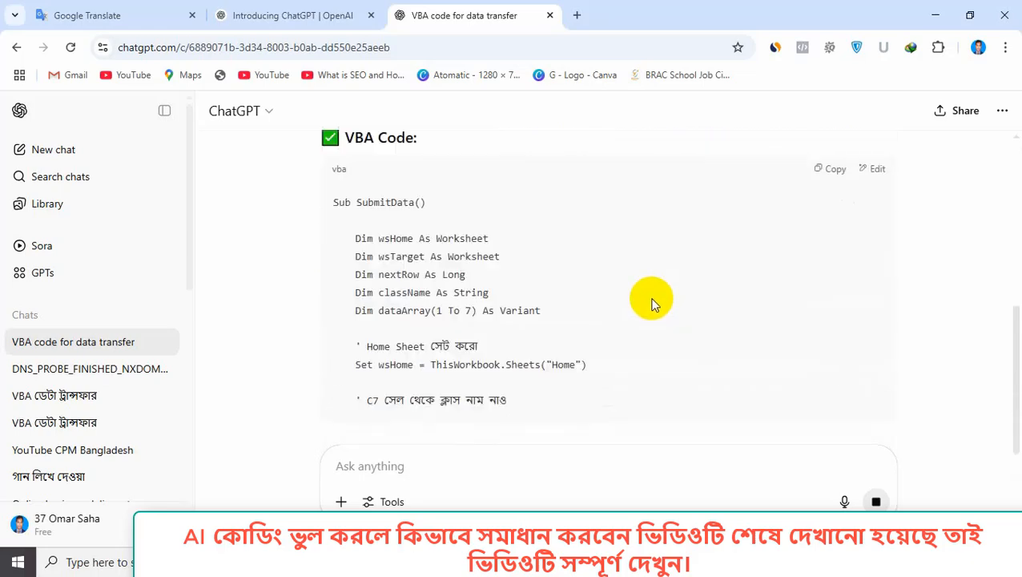
scroll(705, 296, up, 4)
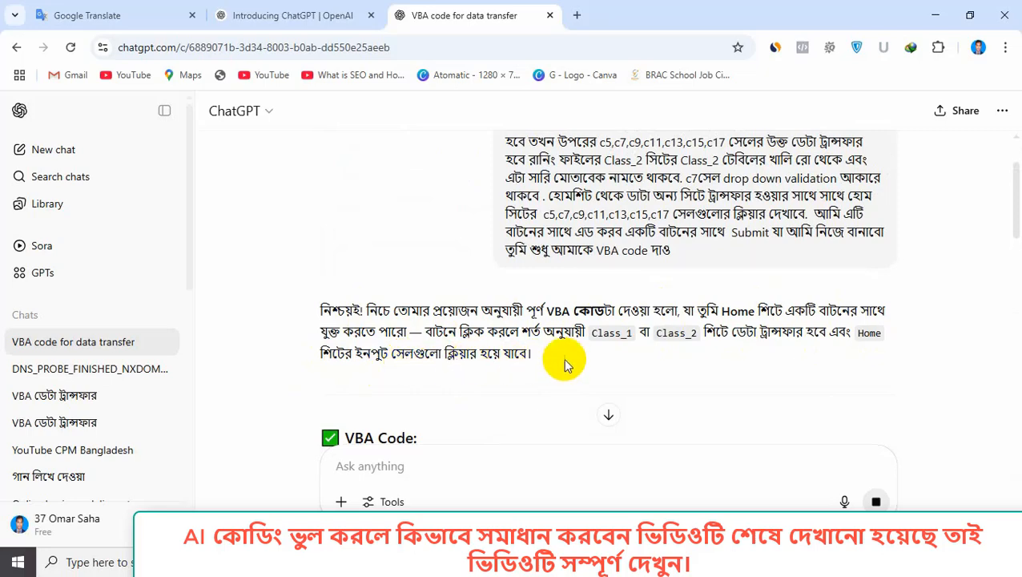
scroll(560, 361, down, 7)
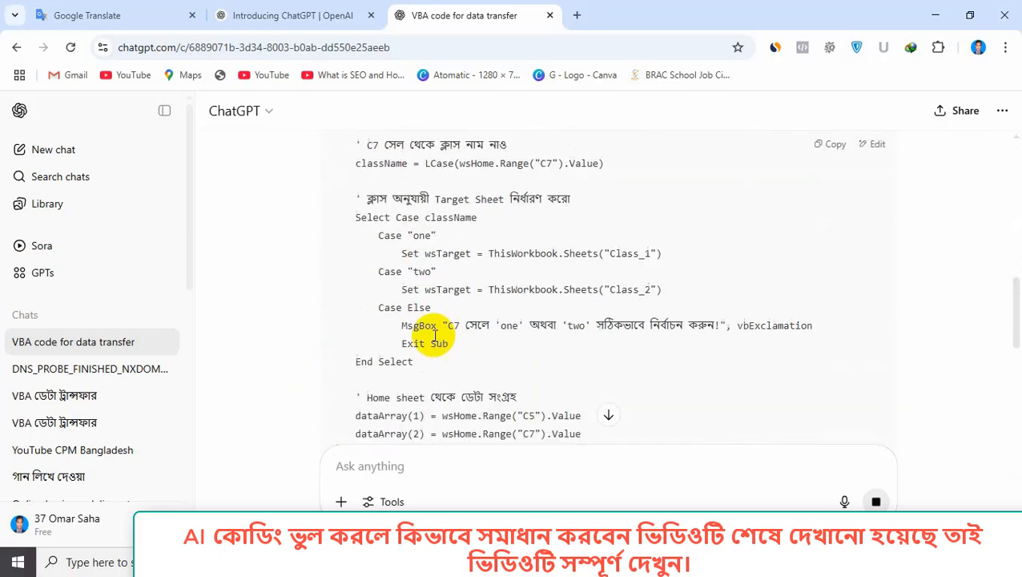
scroll(435, 334, down, 8)
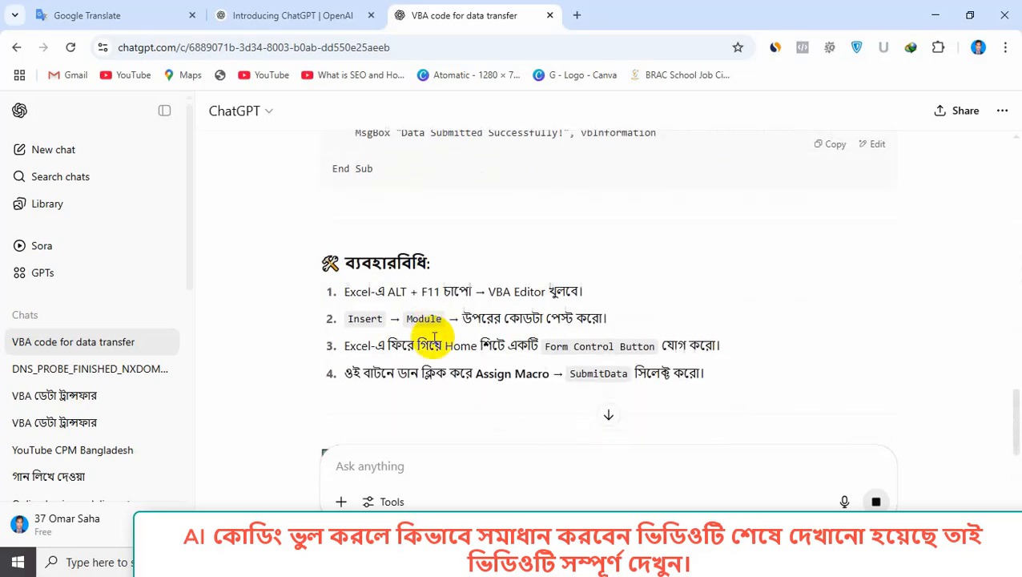
scroll(435, 335, down, 2)
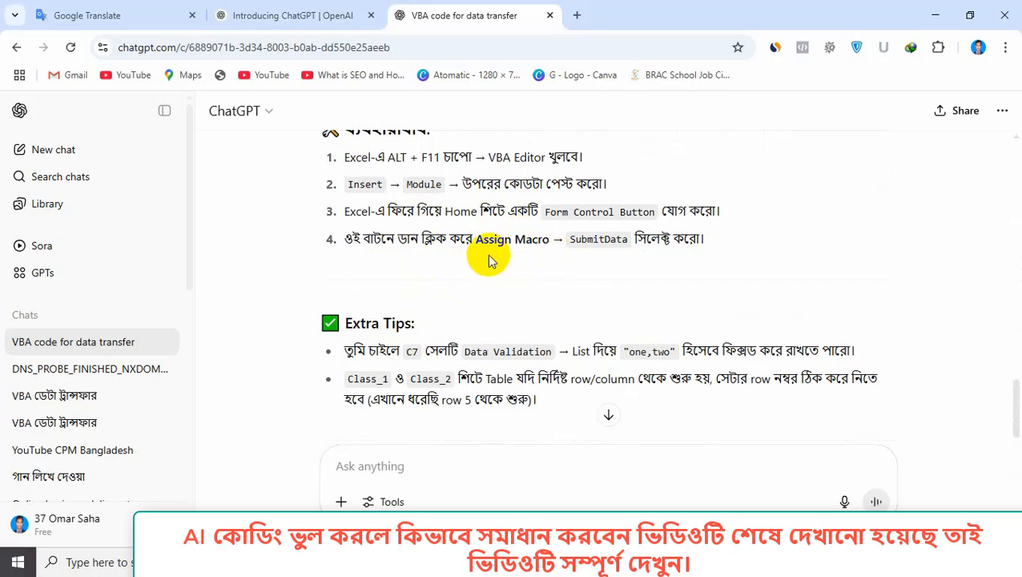
scroll(649, 280, up, 10)
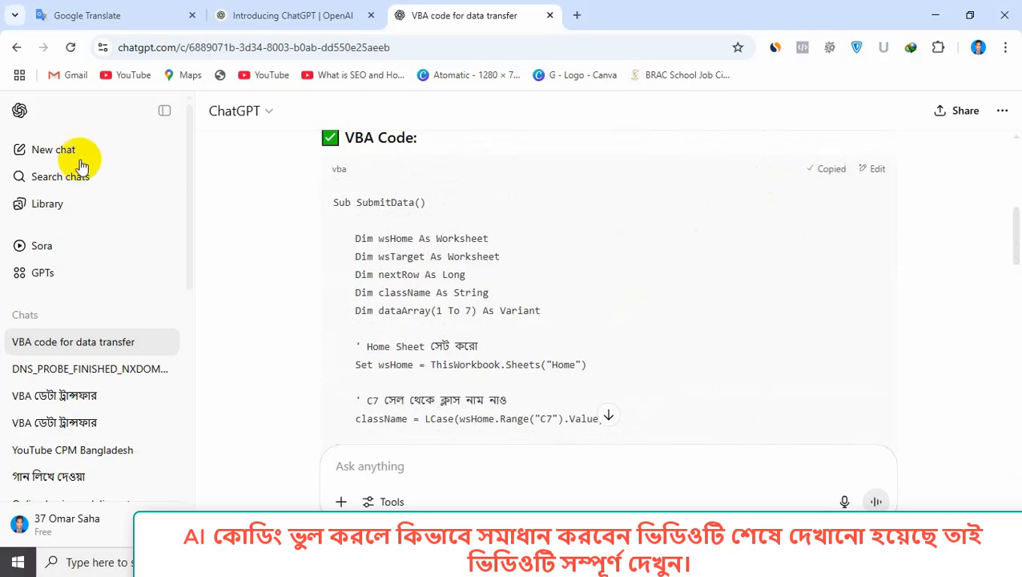
key(alt+Tab)
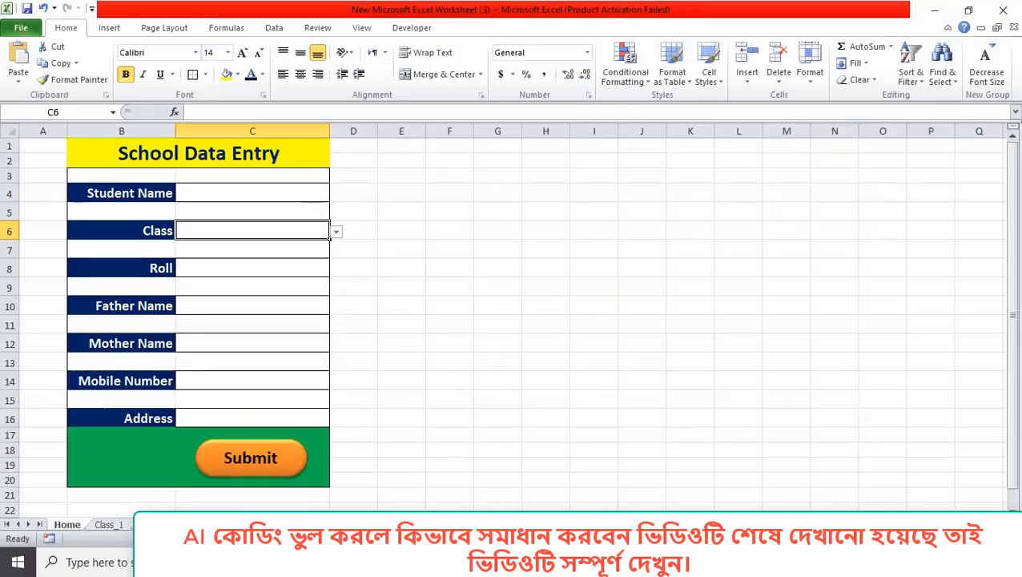
Paste the copied SubmitData macro into the Home sheet's code window via View Code.
right_click(67, 523)
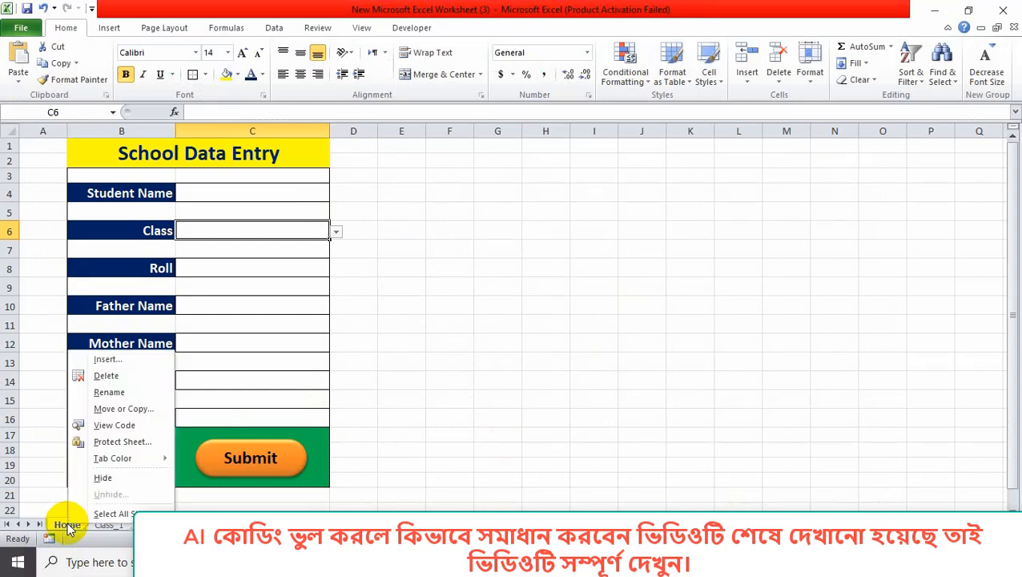
click(115, 425)
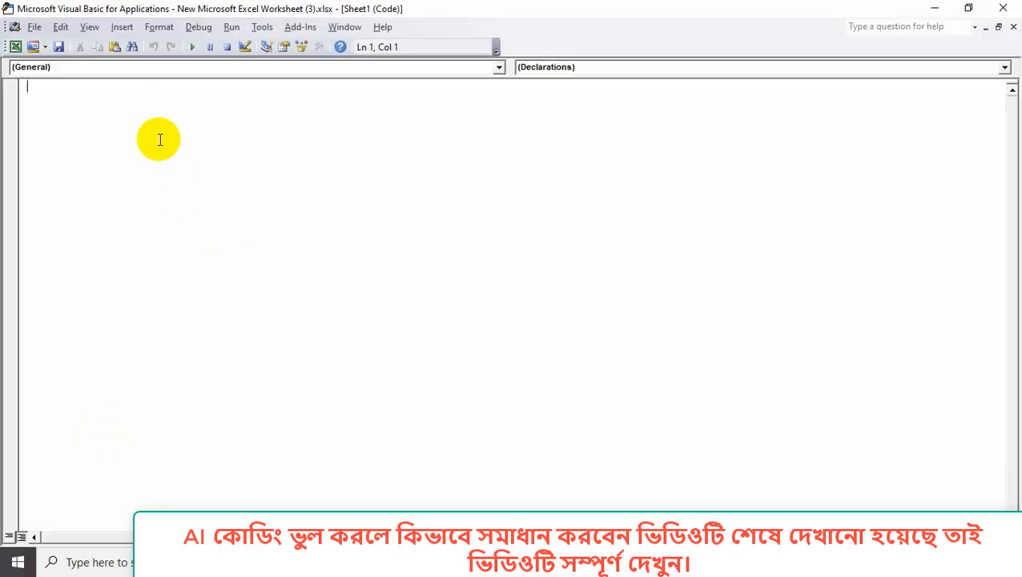
key(ctrl+v)
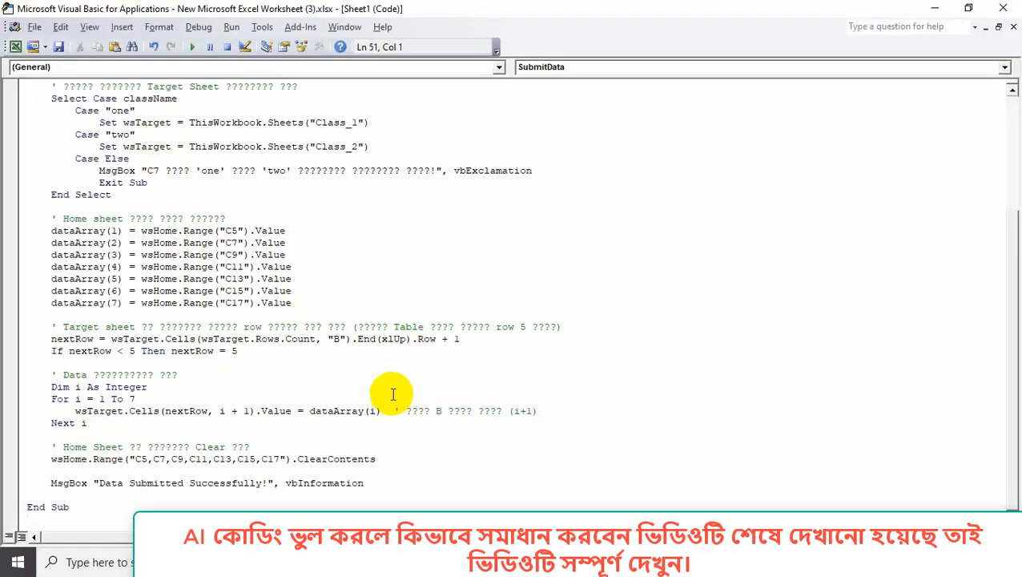
scroll(393, 424, up, 2)
scroll(394, 430, up, 3)
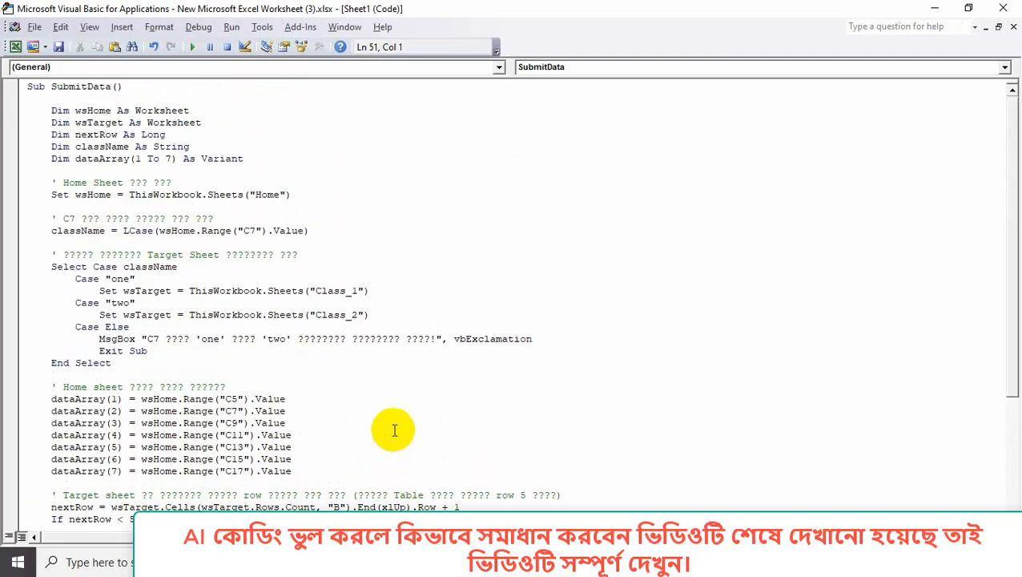
scroll(403, 432, down, 5)
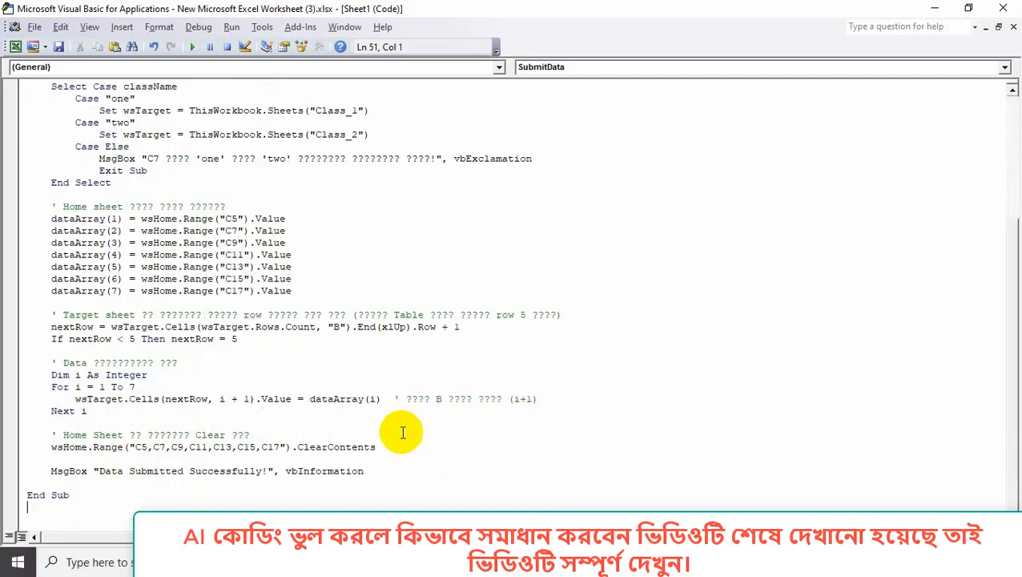
scroll(422, 449, up, 3)
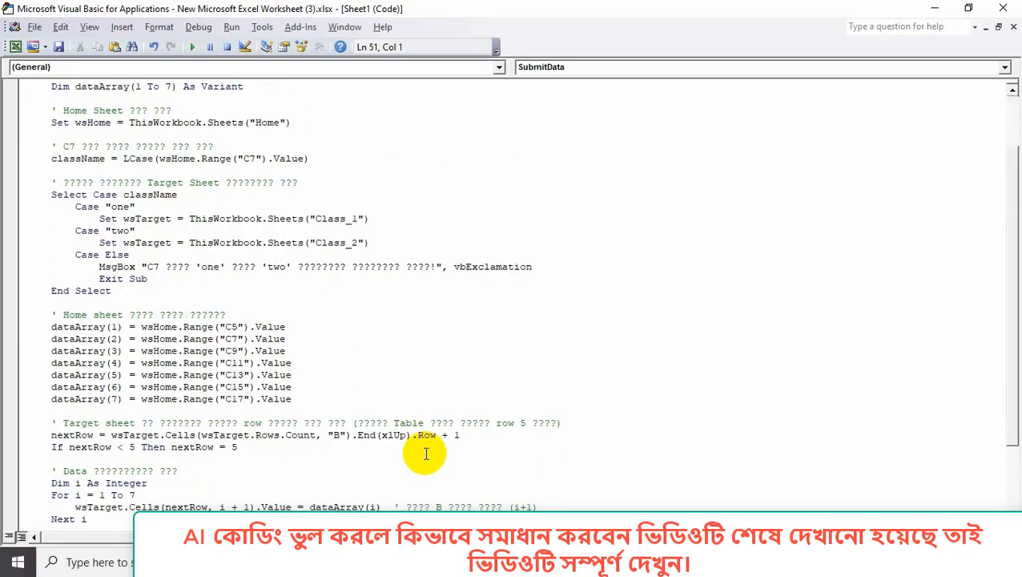
scroll(426, 454, up, 2)
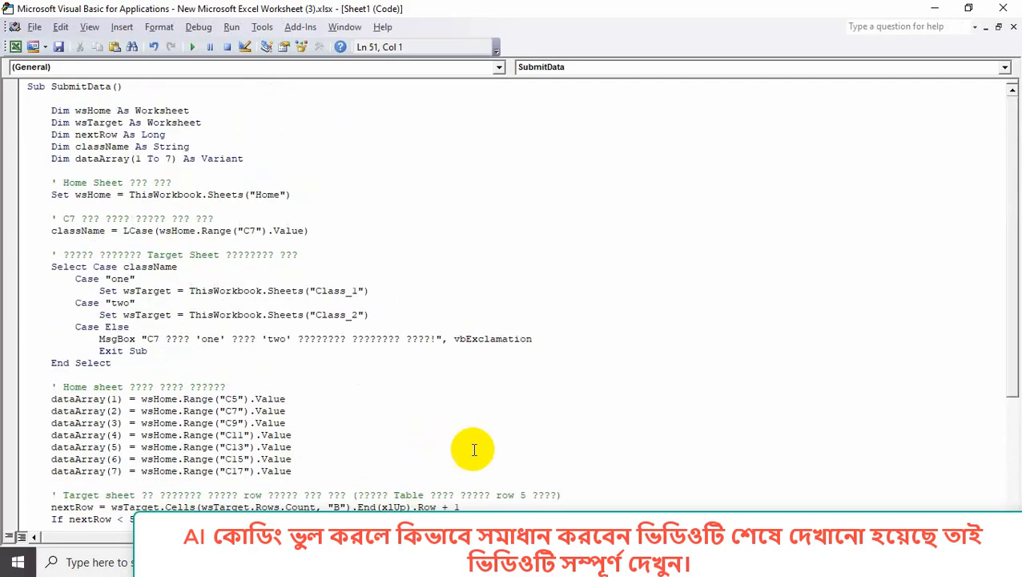
Try a plain save, dismissing the macro-free and privacy prompts, and return to the worksheet.
click(60, 45)
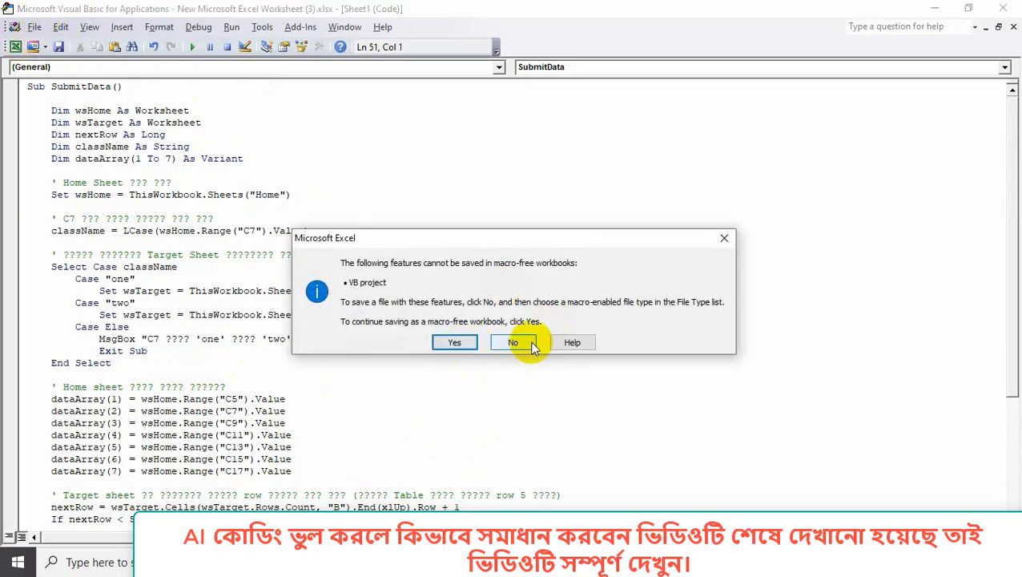
click(463, 346)
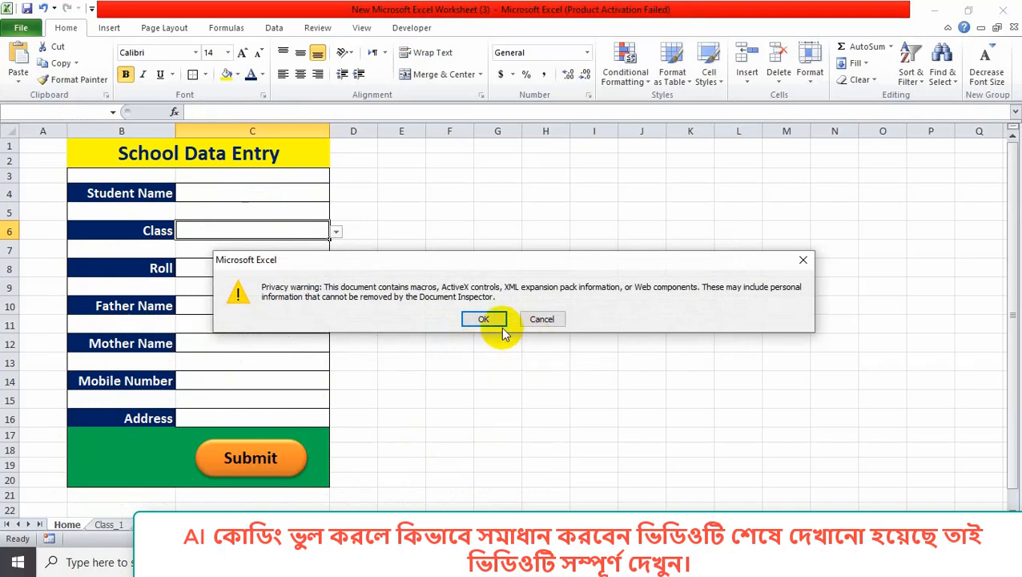
click(483, 318)
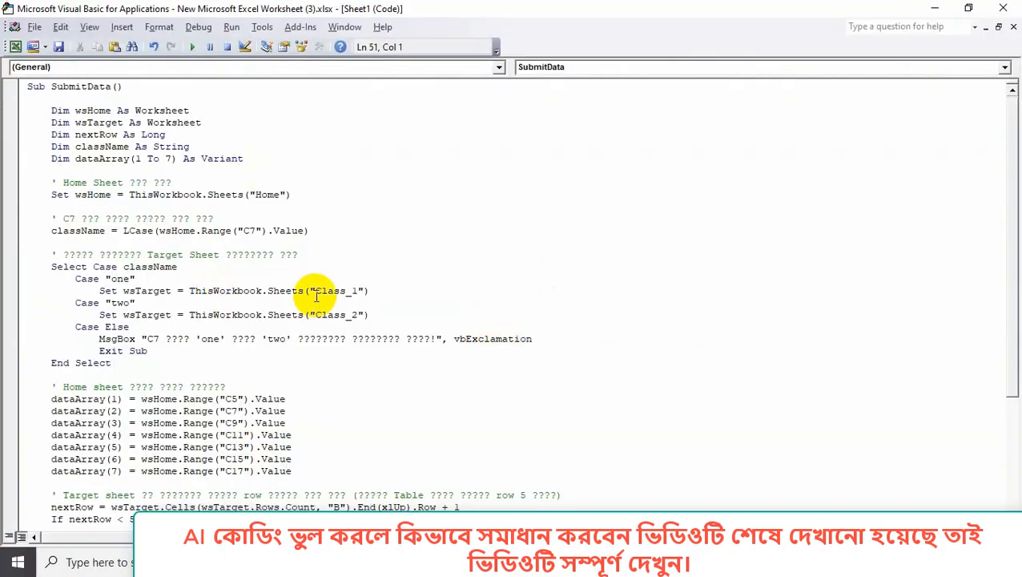
click(935, 8)
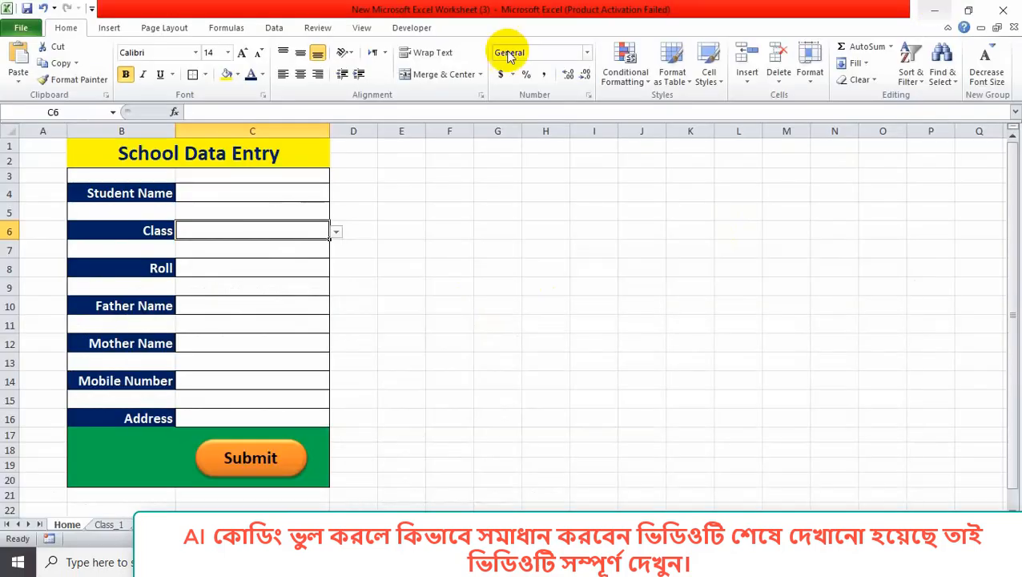
Save the workbook to the Desktop as School Data, an Excel Macro-Enabled Workbook.
click(24, 28)
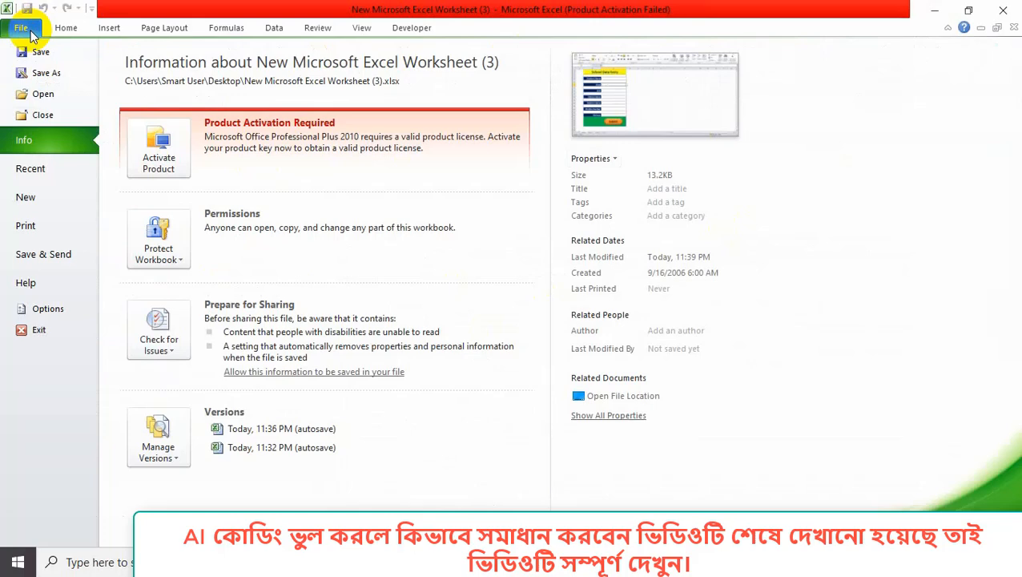
click(41, 72)
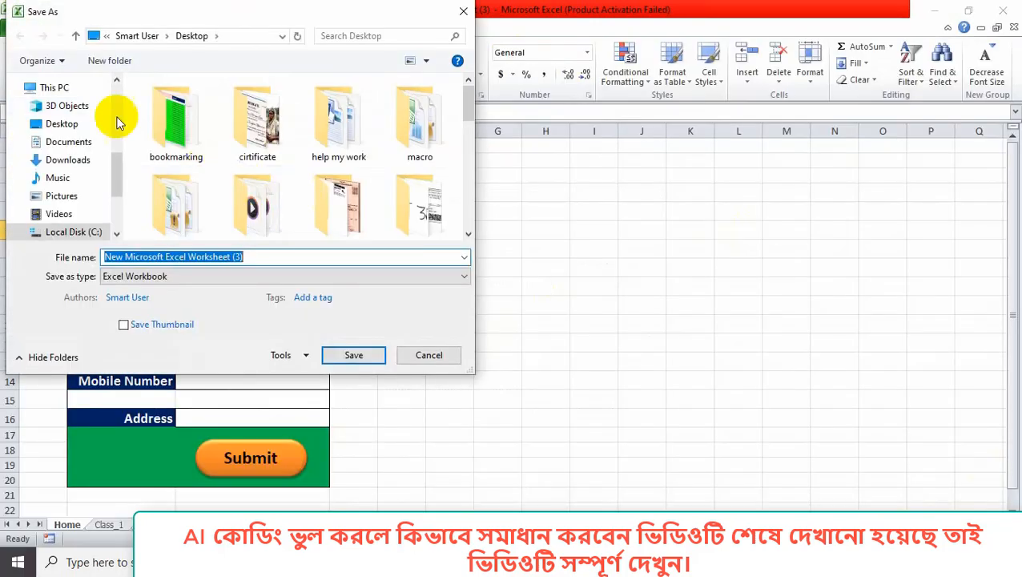
click(76, 128)
click(251, 258)
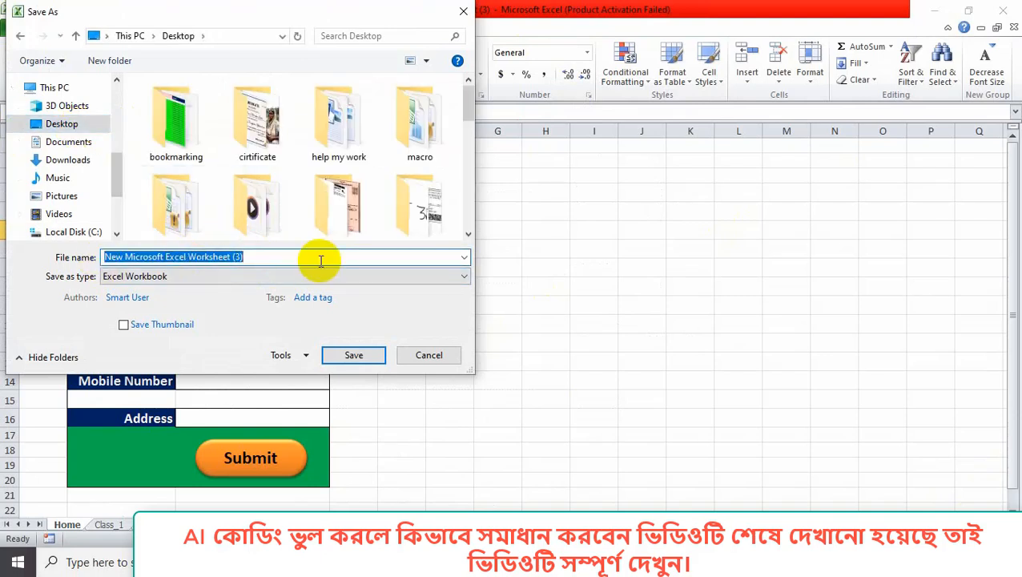
text(School Data)
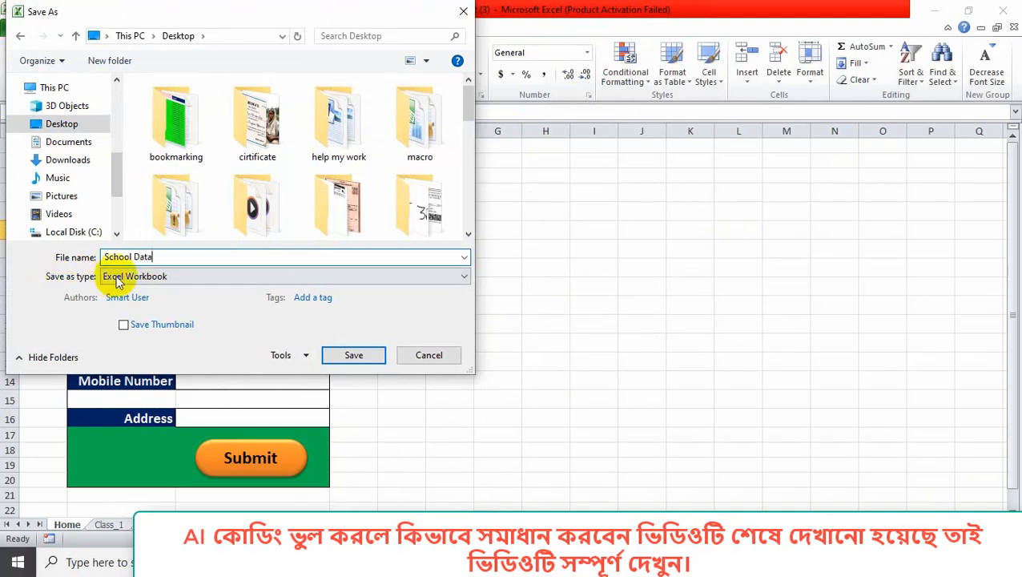
click(172, 278)
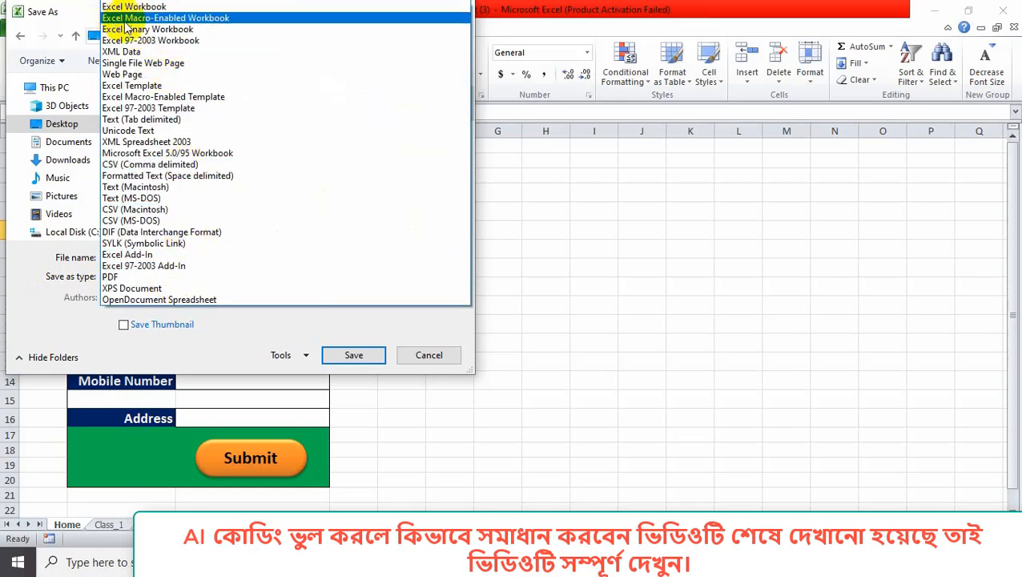
click(224, 25)
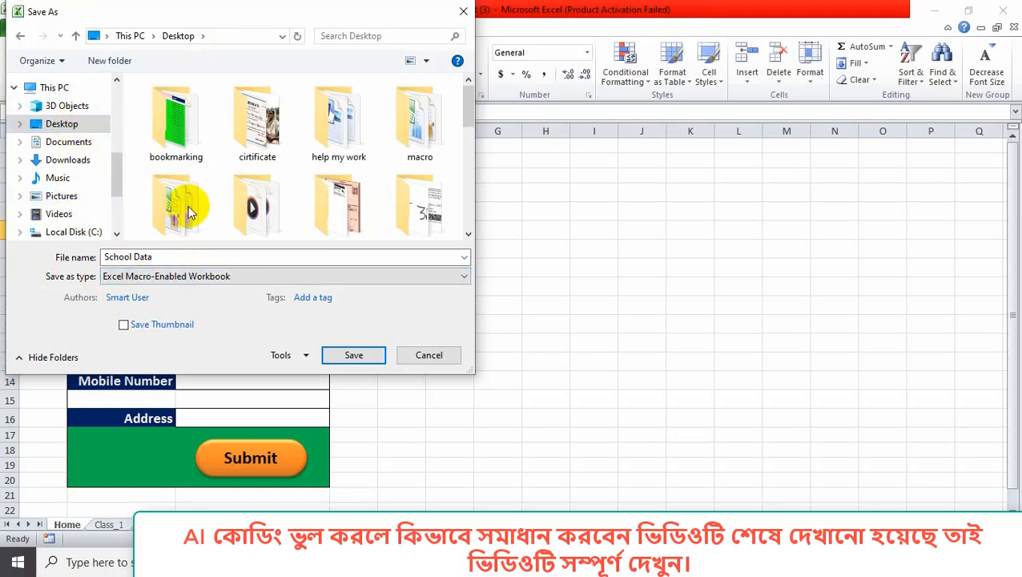
click(356, 355)
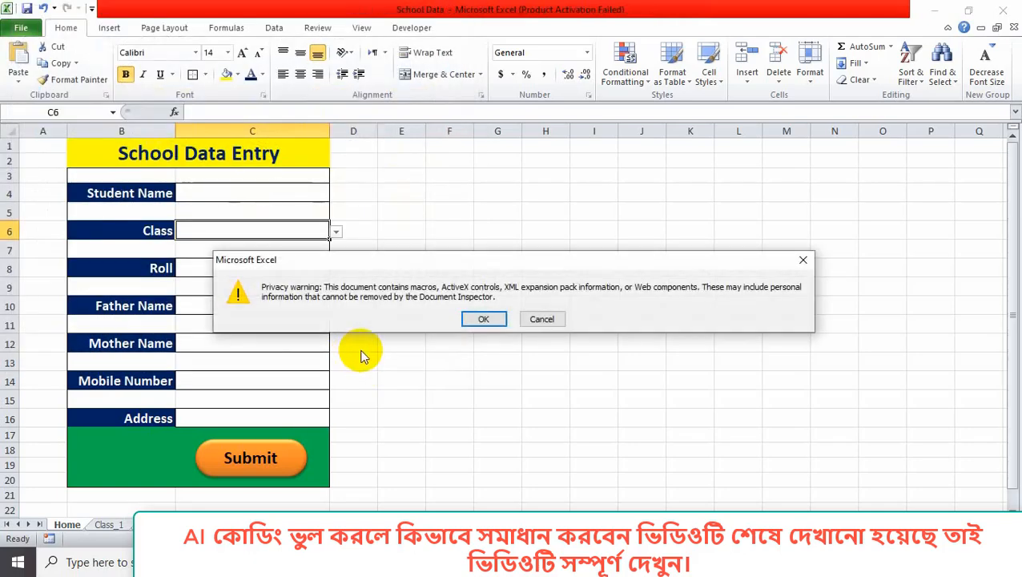
click(483, 317)
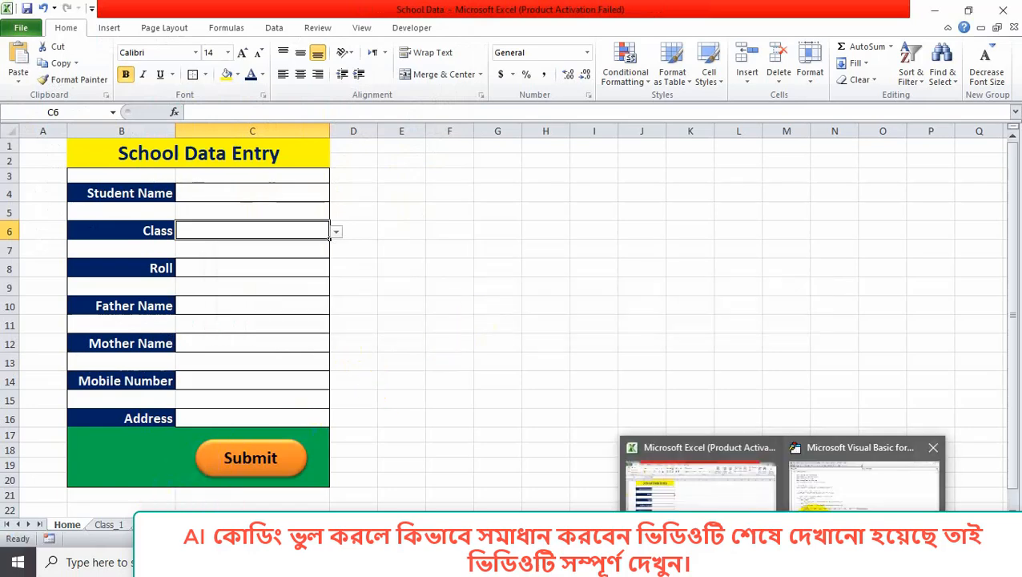
Save the project again from the VBA editor, accepting the privacy warning.
click(862, 477)
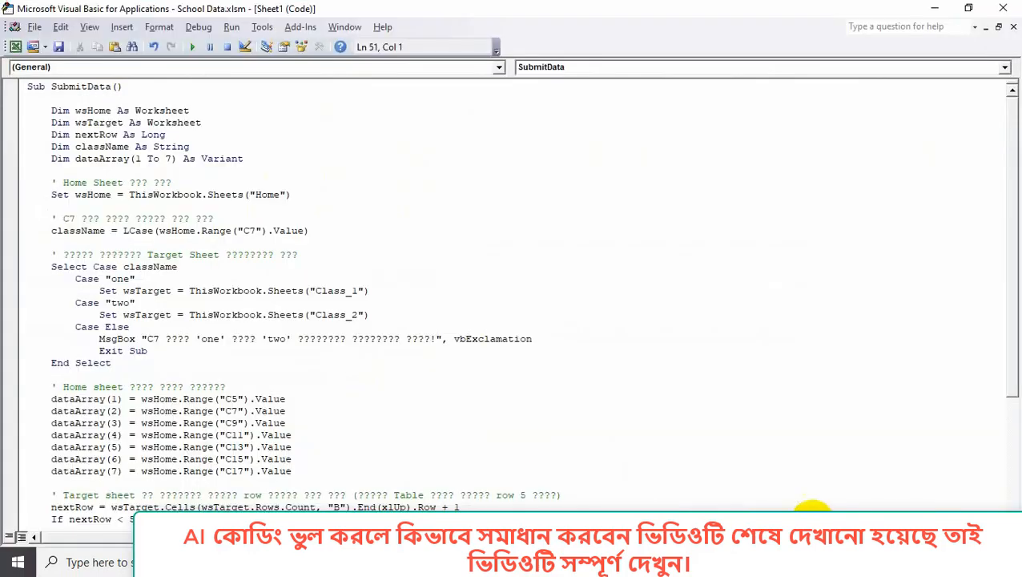
click(60, 47)
click(486, 319)
Assign the Sheet1.SubmitData macro to the Submit shape on the form.
click(695, 473)
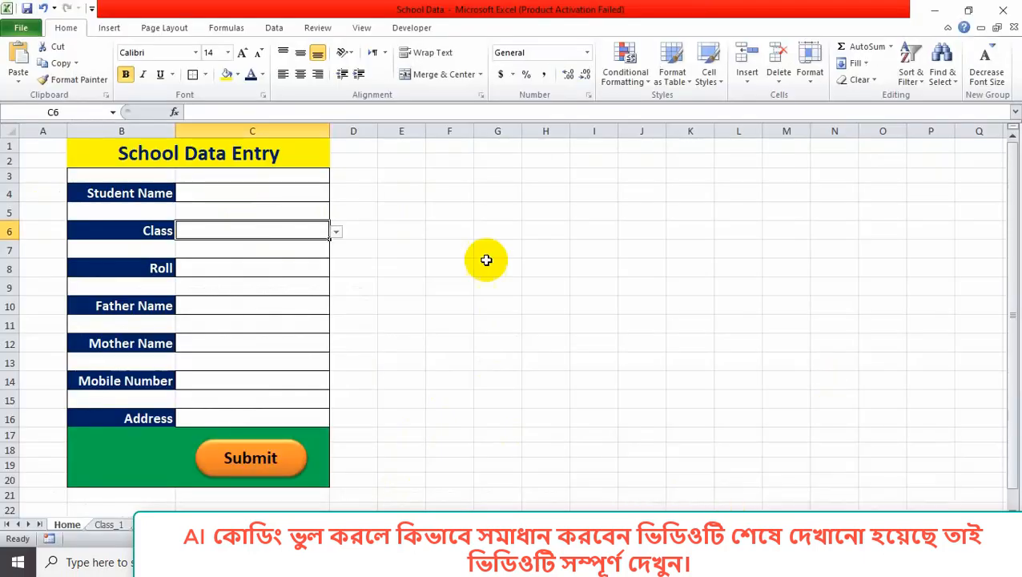
right_click(292, 467)
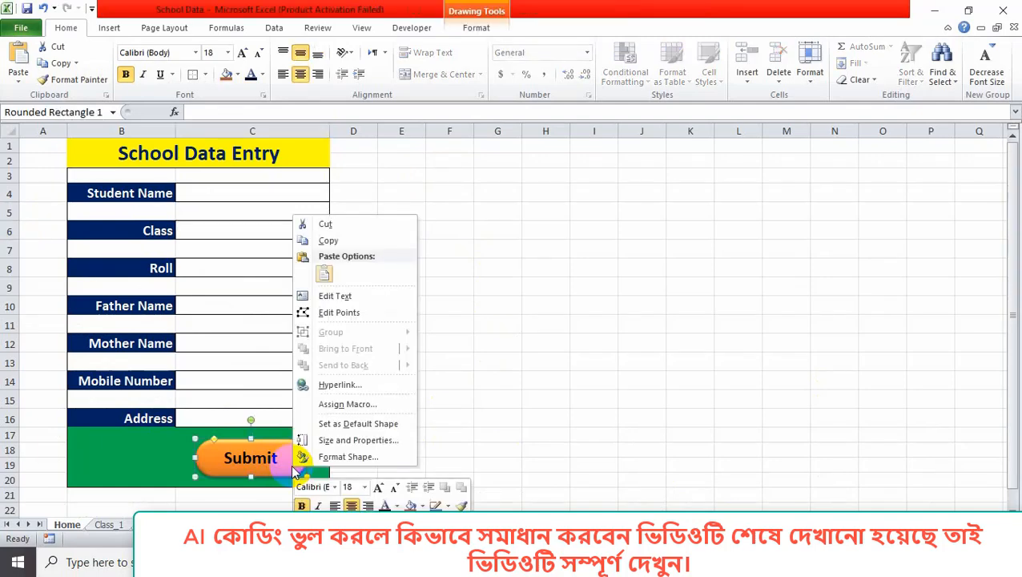
click(344, 404)
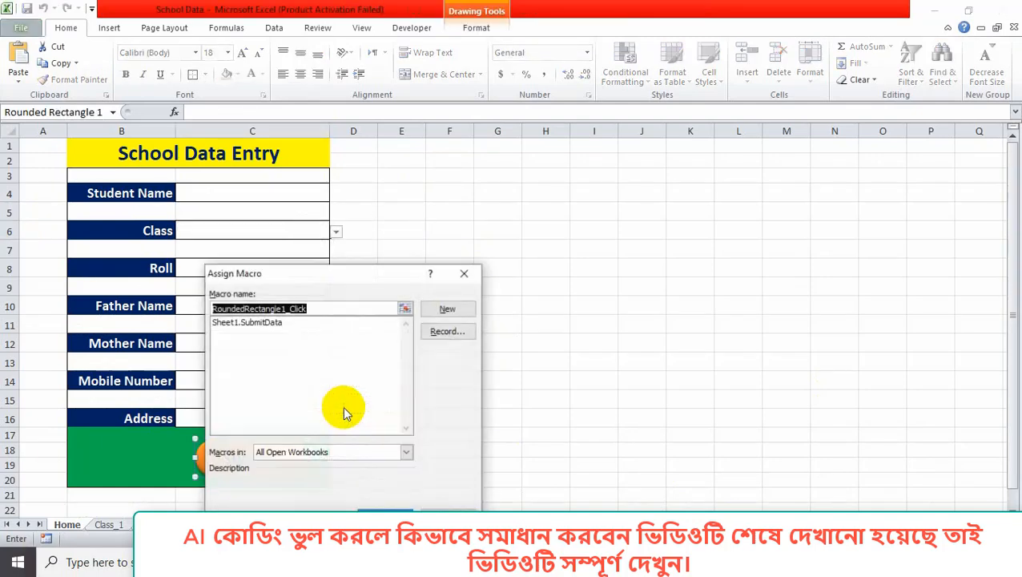
click(269, 324)
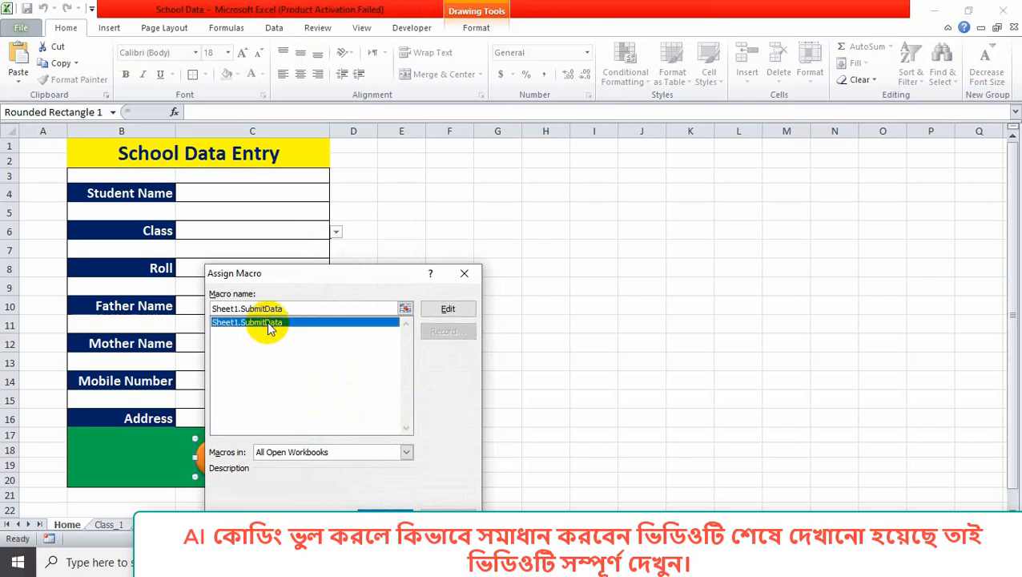
click(382, 505)
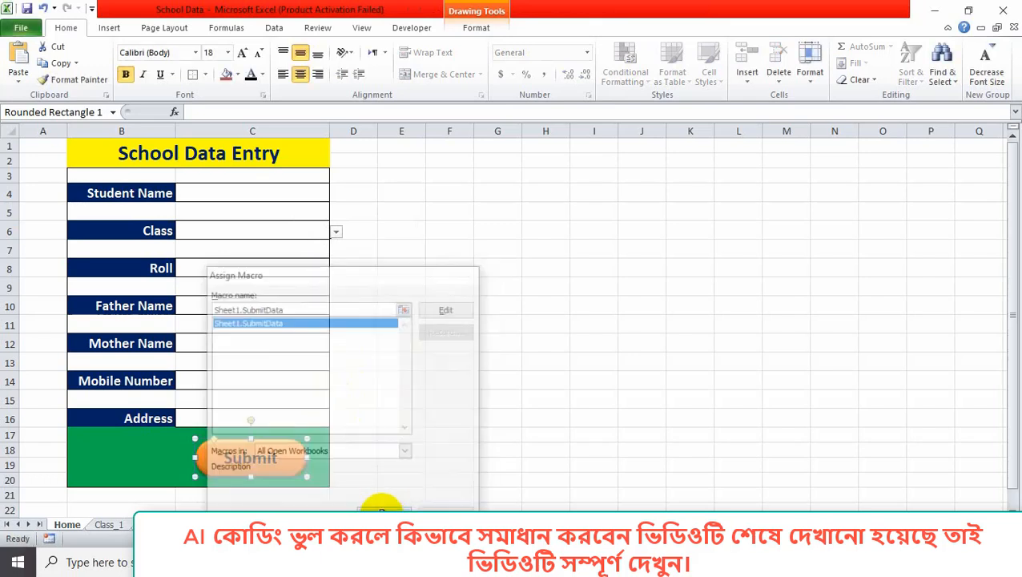
click(584, 436)
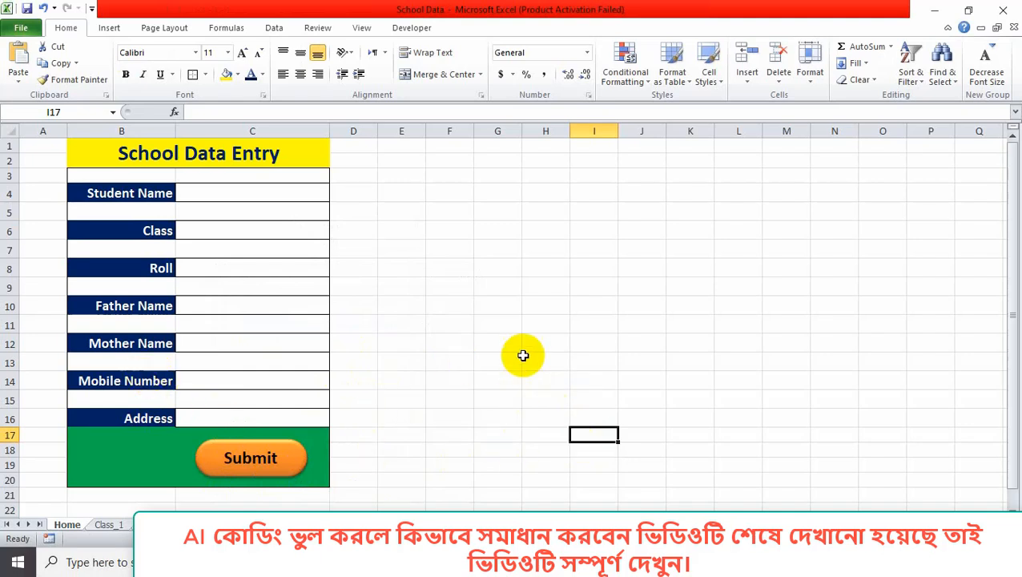
Enter the student's name in C4, class one from the C6 drop-down, and roll 5.
click(217, 192)
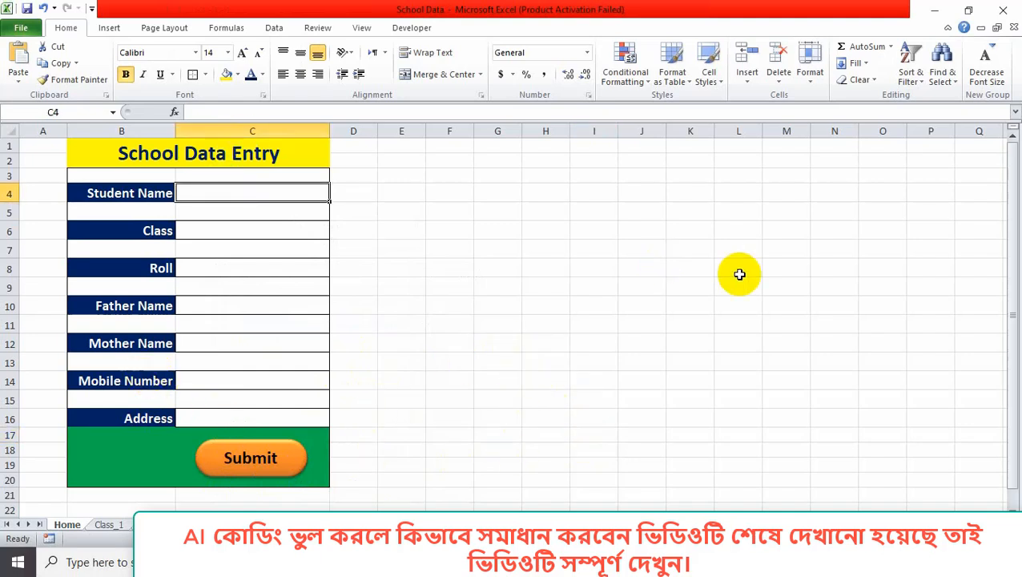
text(Ta)
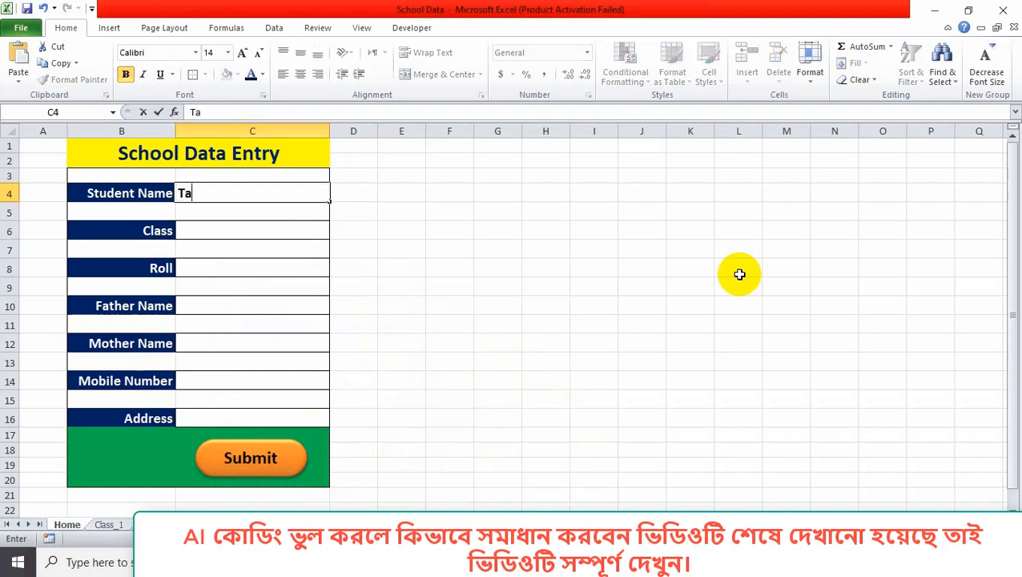
text(nia)
click(300, 232)
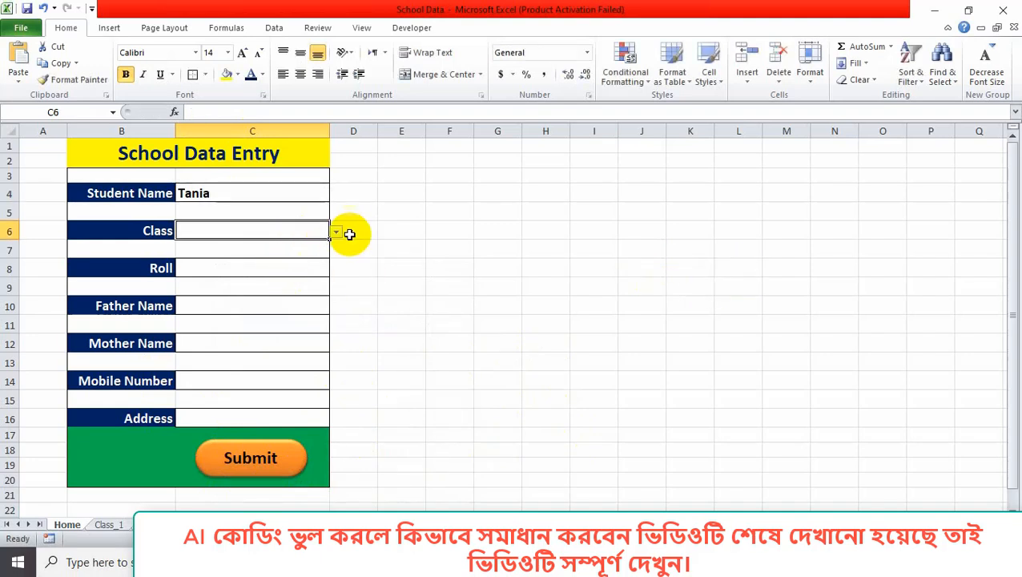
click(337, 232)
click(318, 243)
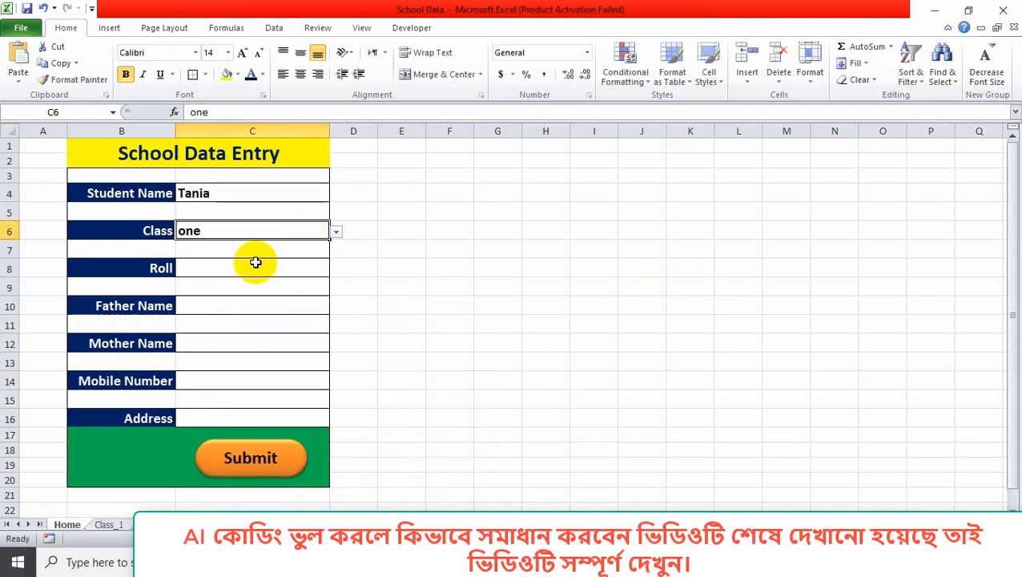
click(251, 265)
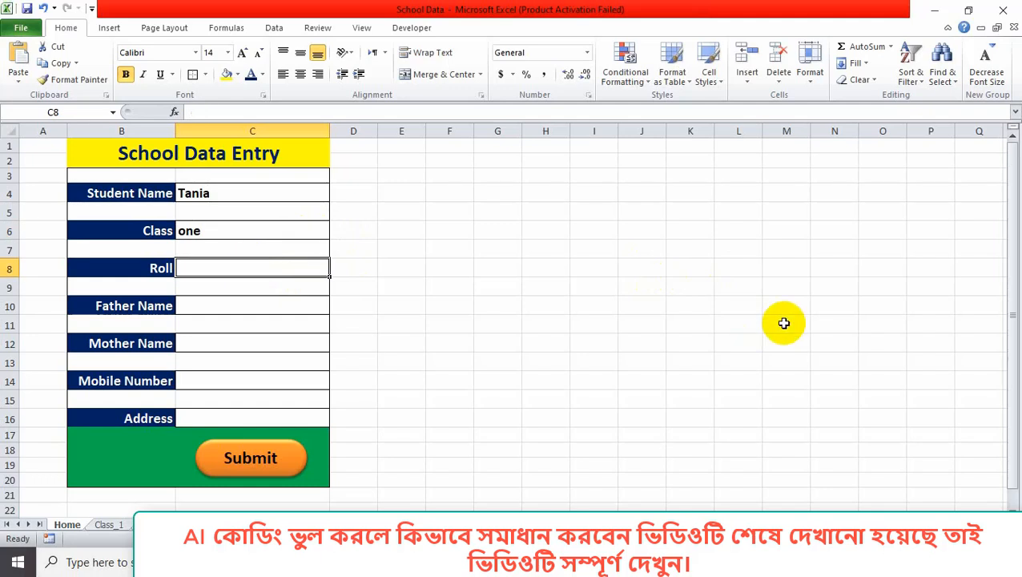
text(5)
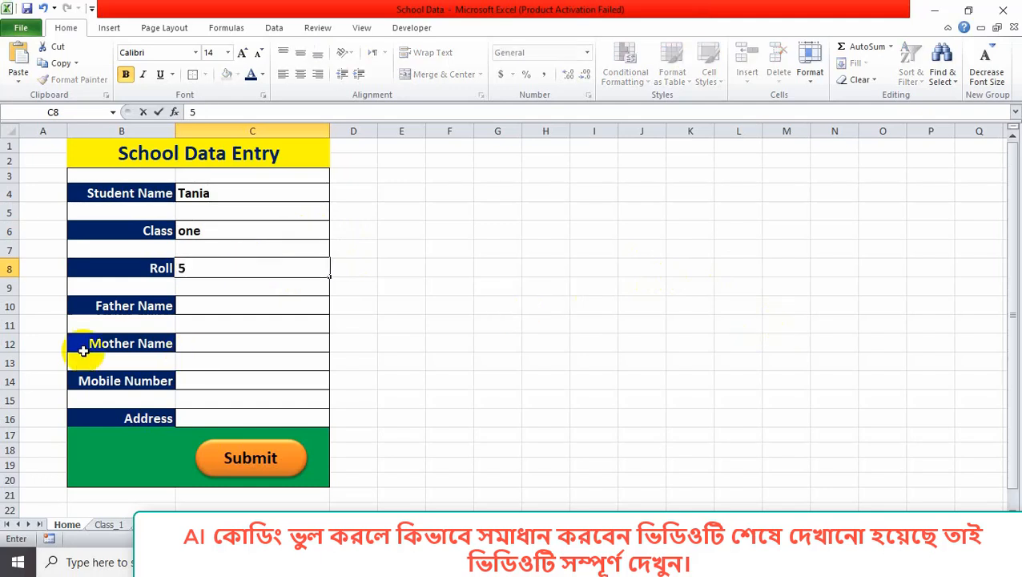
Fill in the father's and mother's names and the mobile number, and start the address.
click(232, 306)
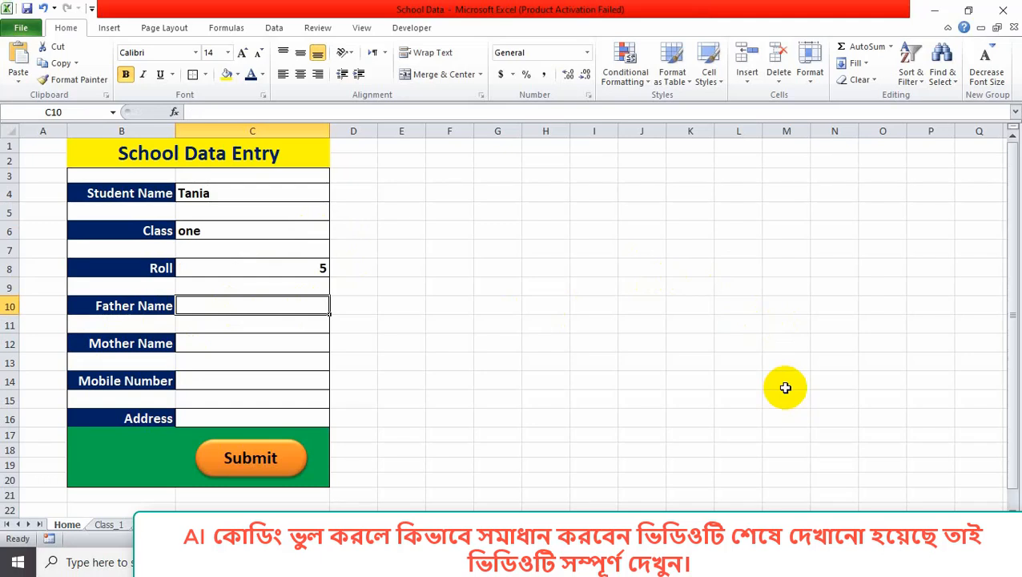
text(Raha)
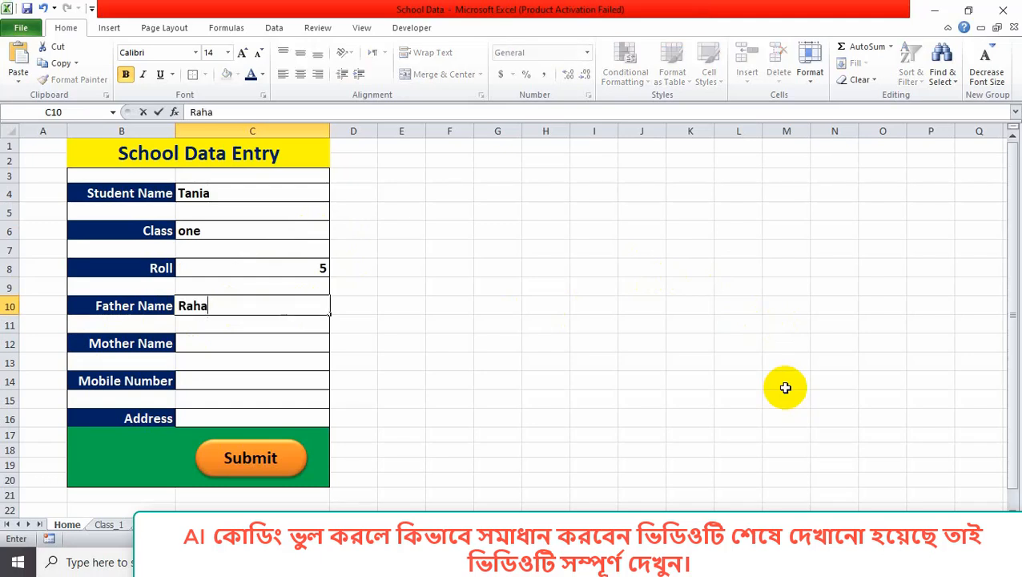
text(man)
click(272, 346)
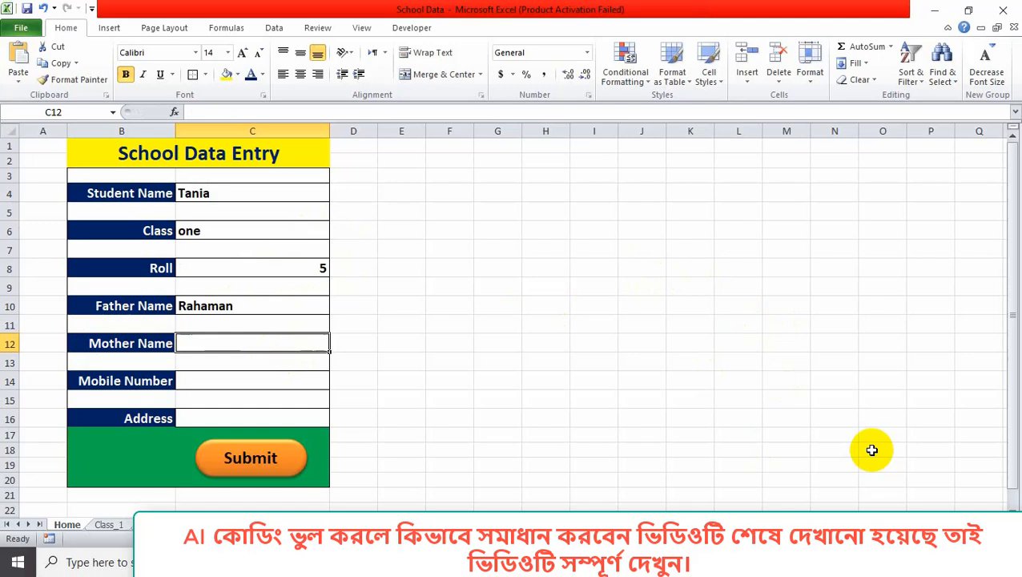
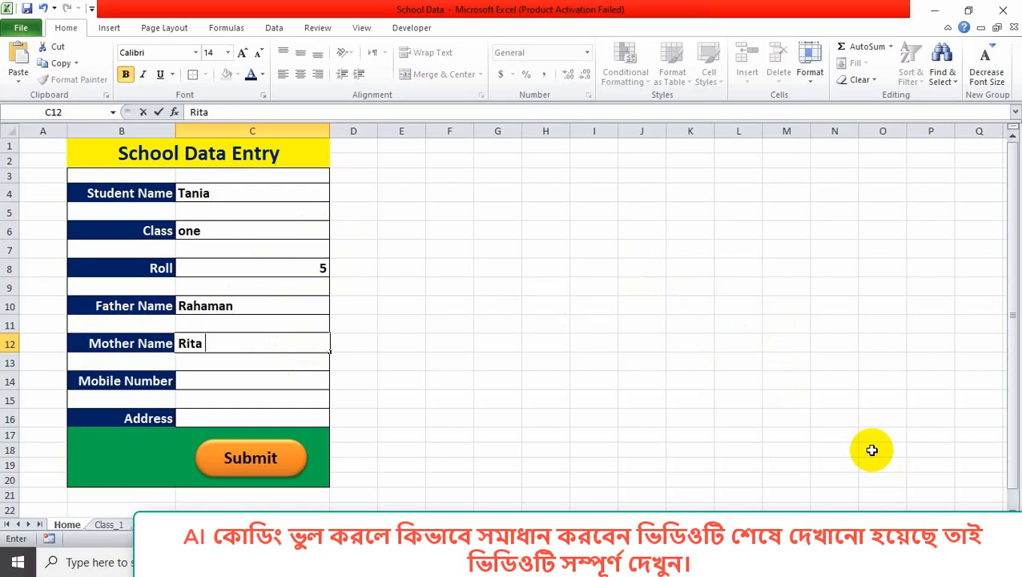
click(194, 381)
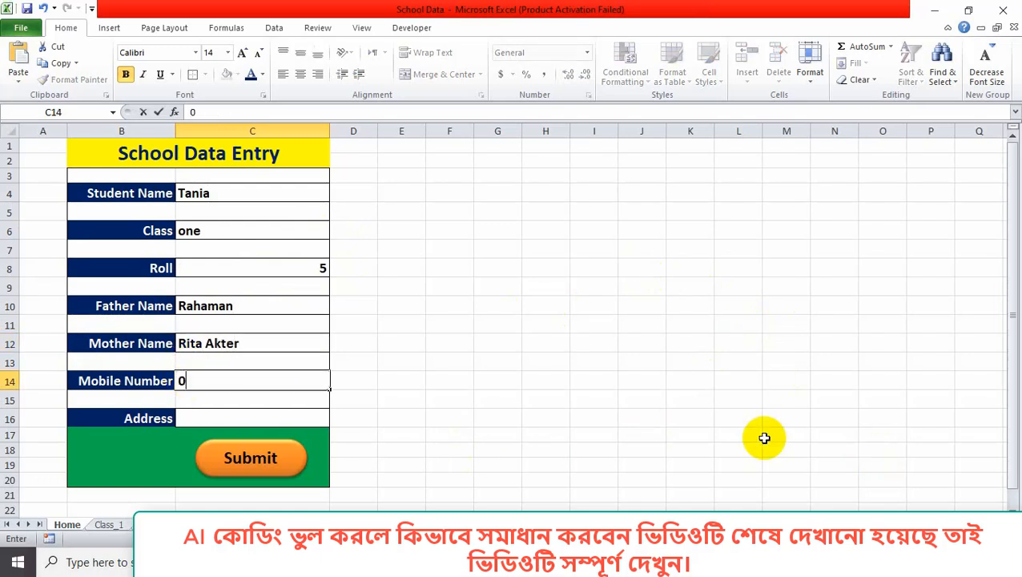
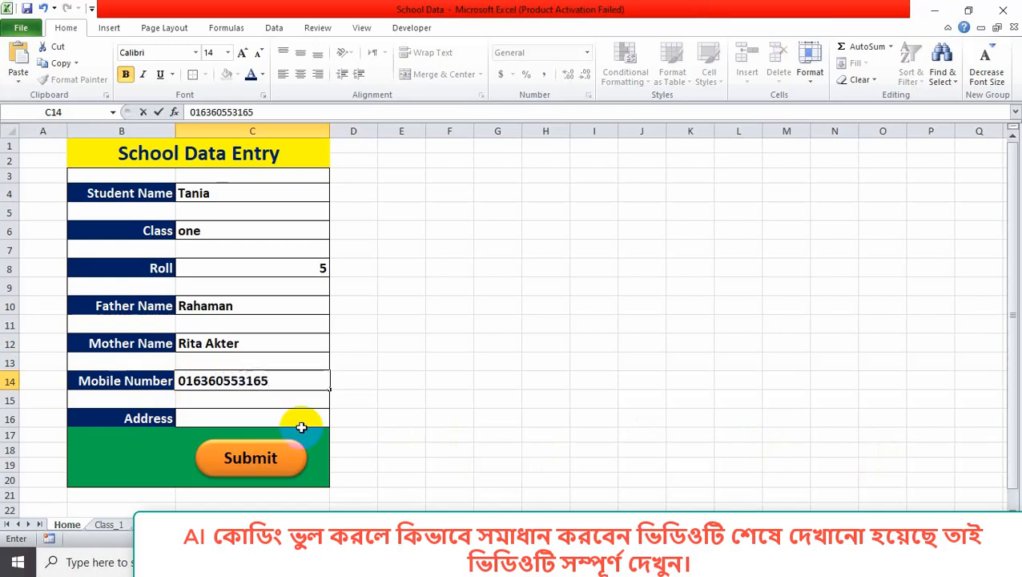
click(237, 417)
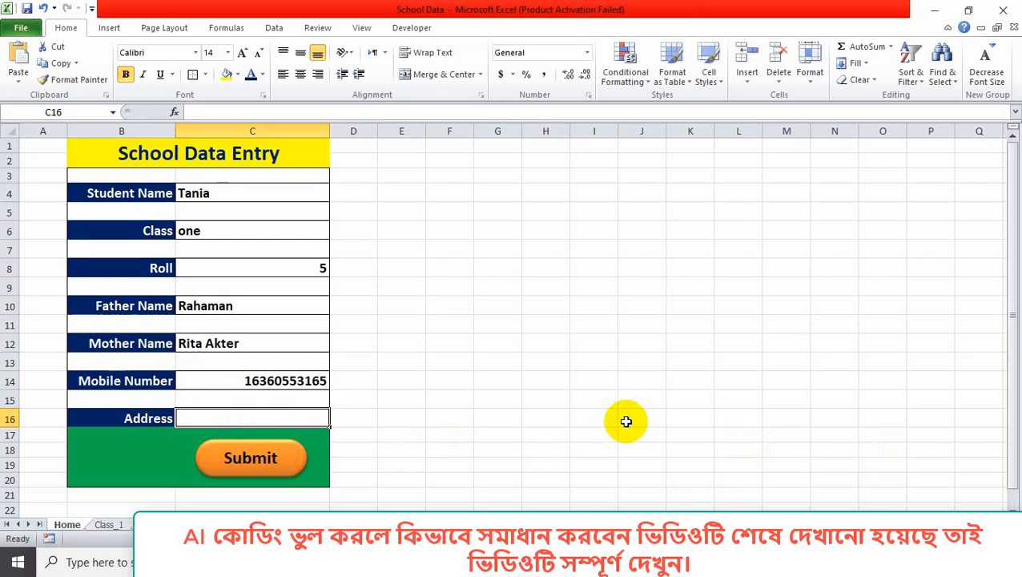
text(Dhaka,)
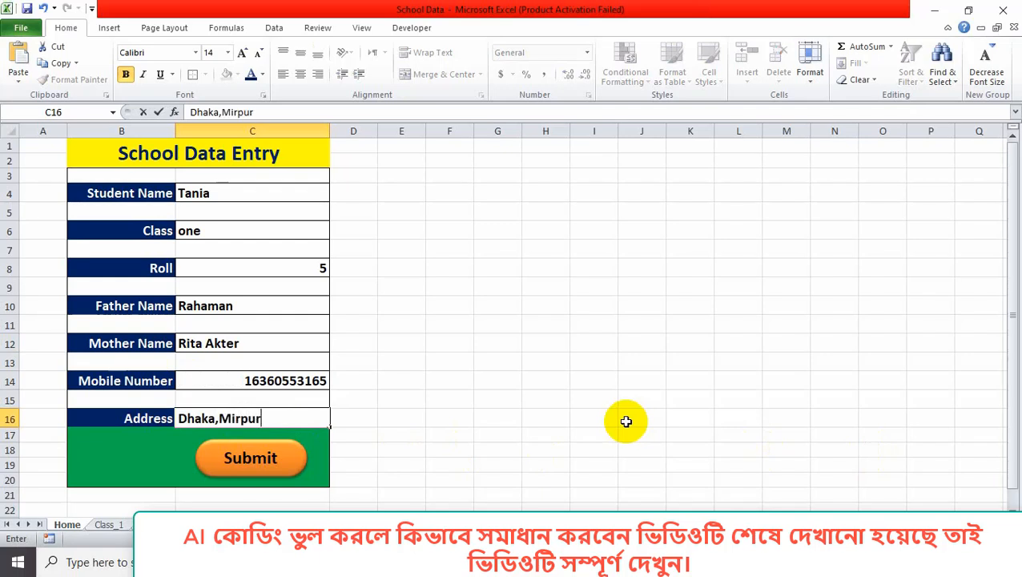
Finish the address and submit; after the C7 warning and an empty Class_1 table, resubmit.
text(Mirpur)
click(272, 458)
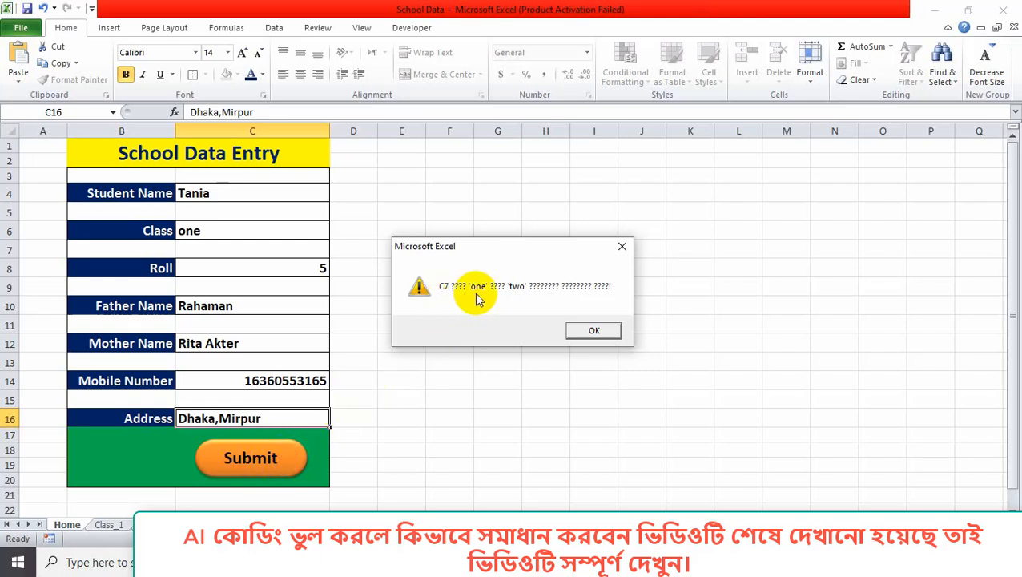
click(593, 328)
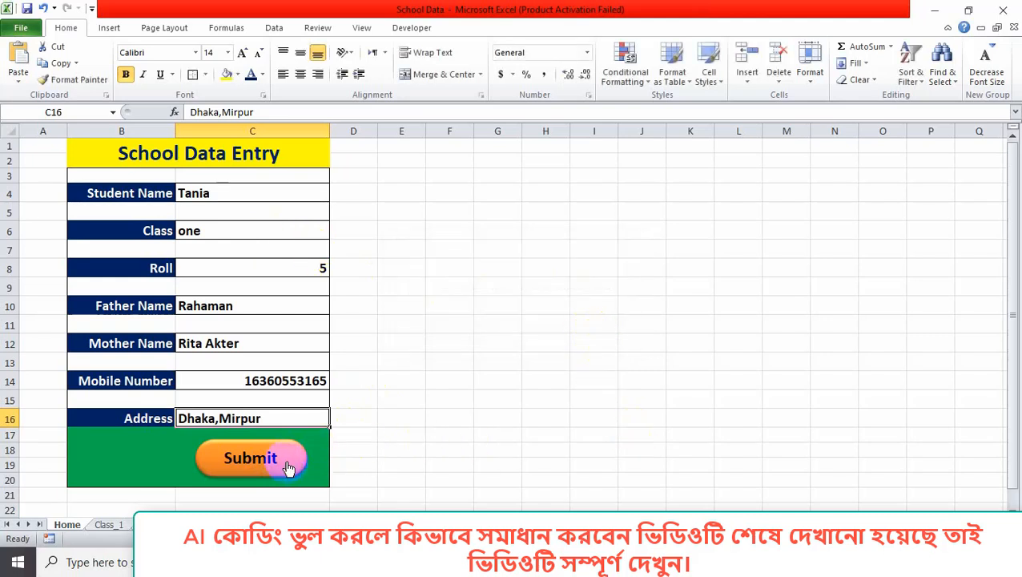
click(105, 524)
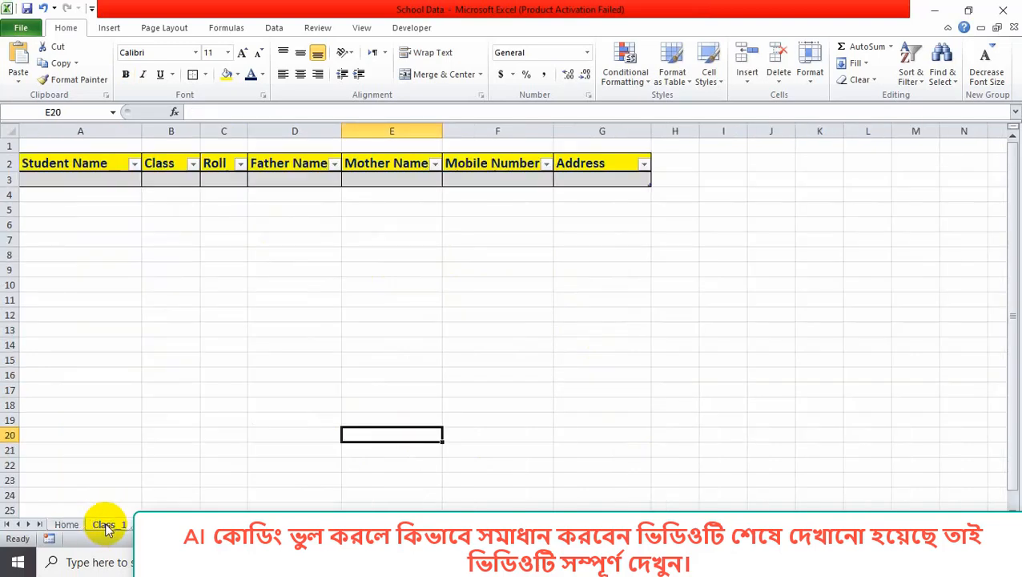
click(67, 523)
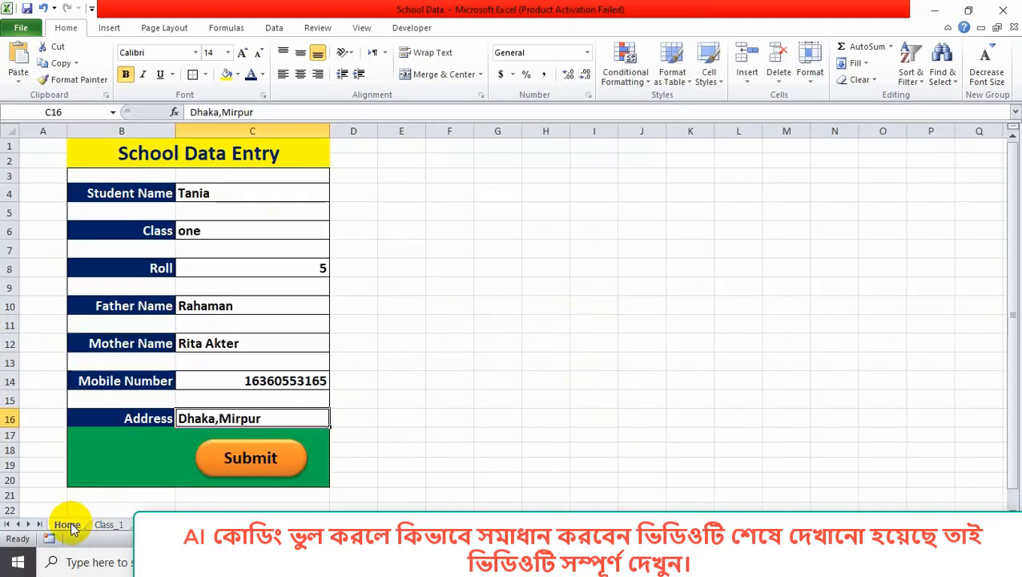
click(468, 435)
click(289, 460)
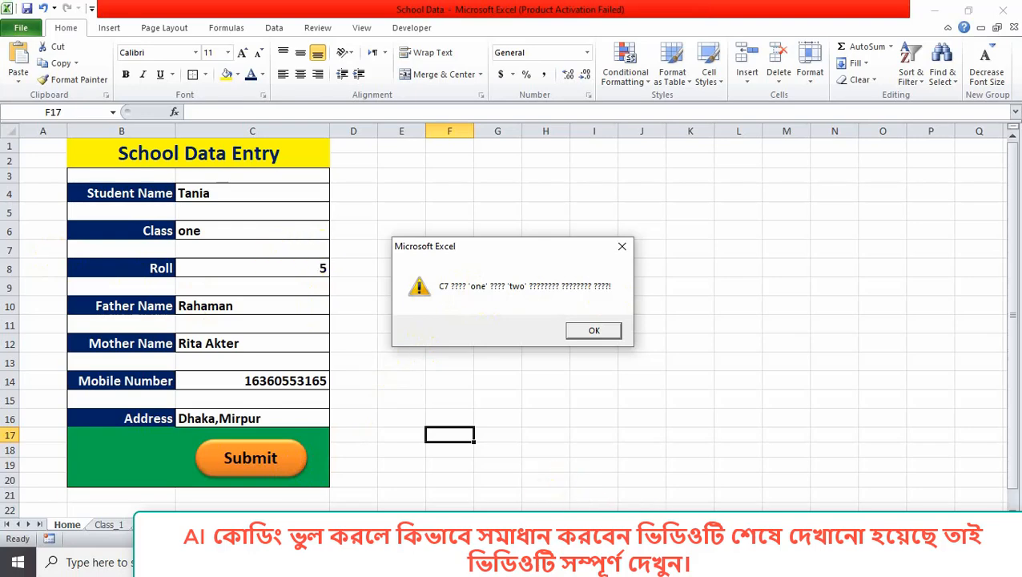
Clear the Notepad selection, minimize the note, and bring ChatGPT's SubmitData code forward.
mouse_move(768, 560)
click(781, 452)
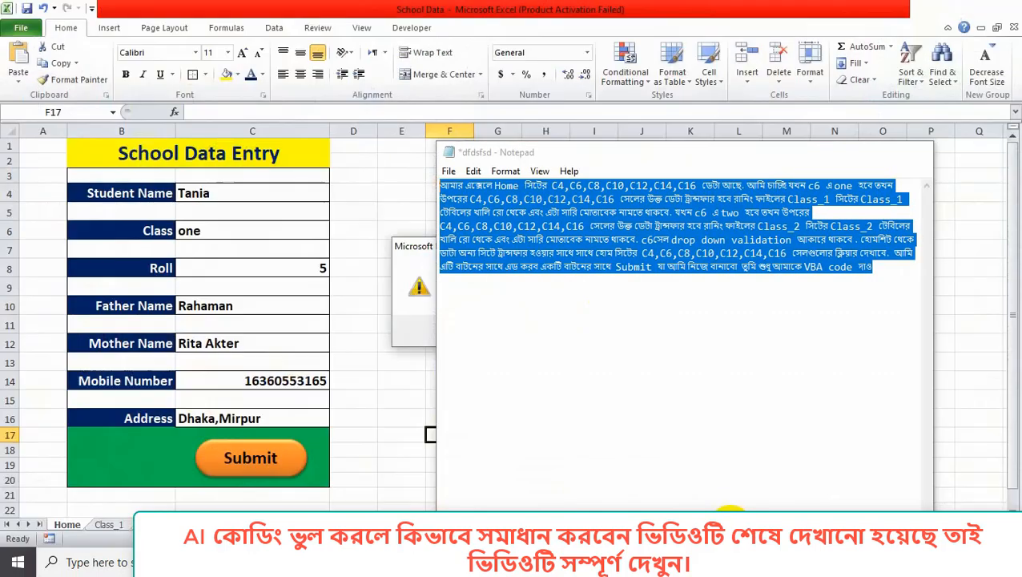
click(719, 374)
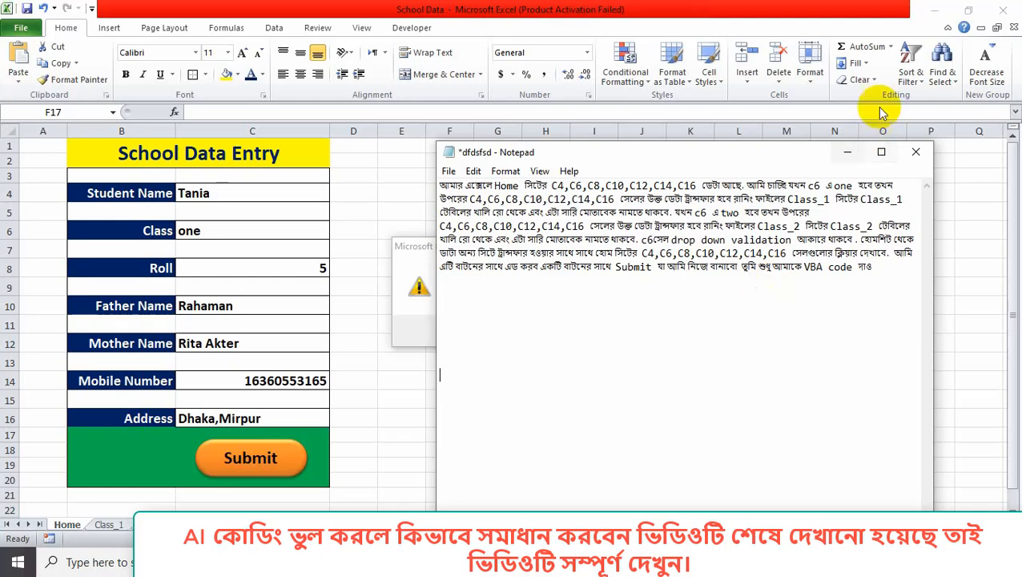
click(847, 153)
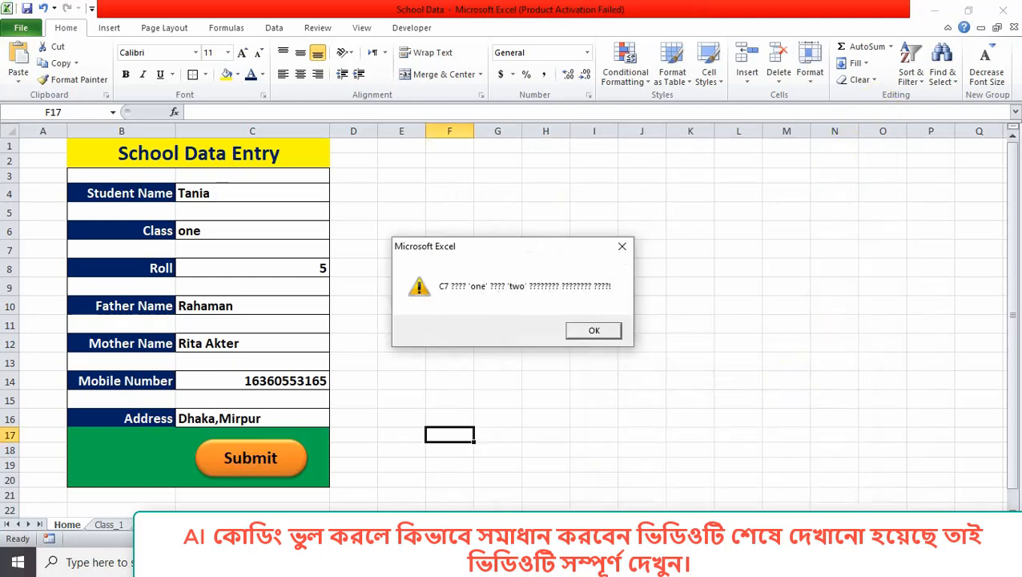
key(alt+Tab)
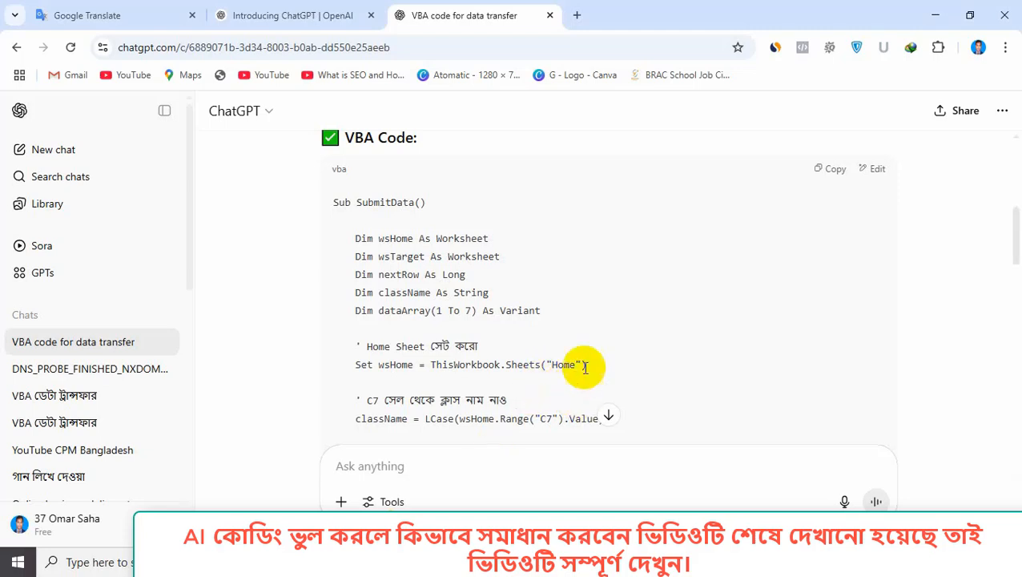
Scroll through ChatGPT's earlier SubmitData code to the end of the reply.
scroll(705, 280, down, 1)
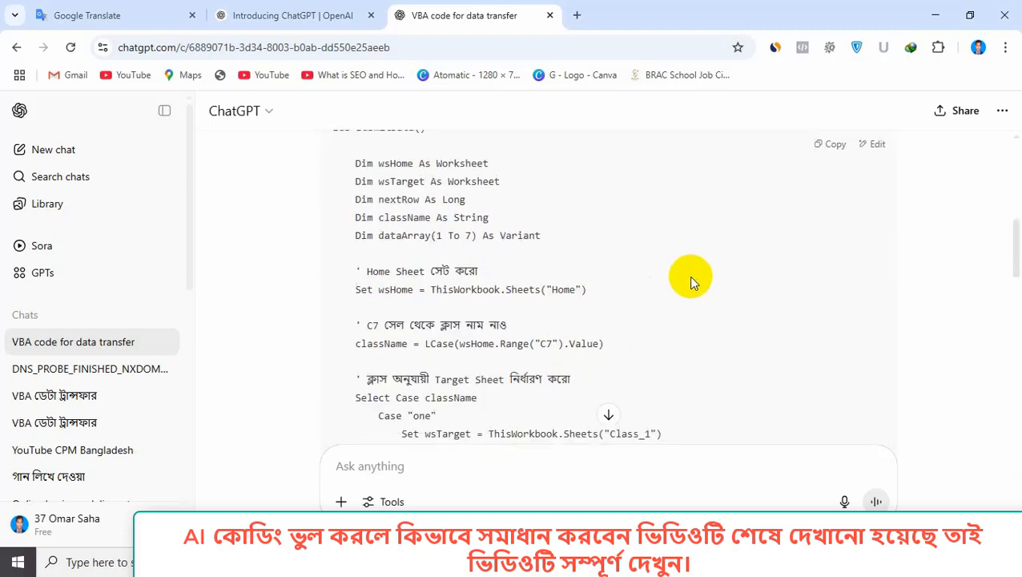
scroll(690, 278, down, 1)
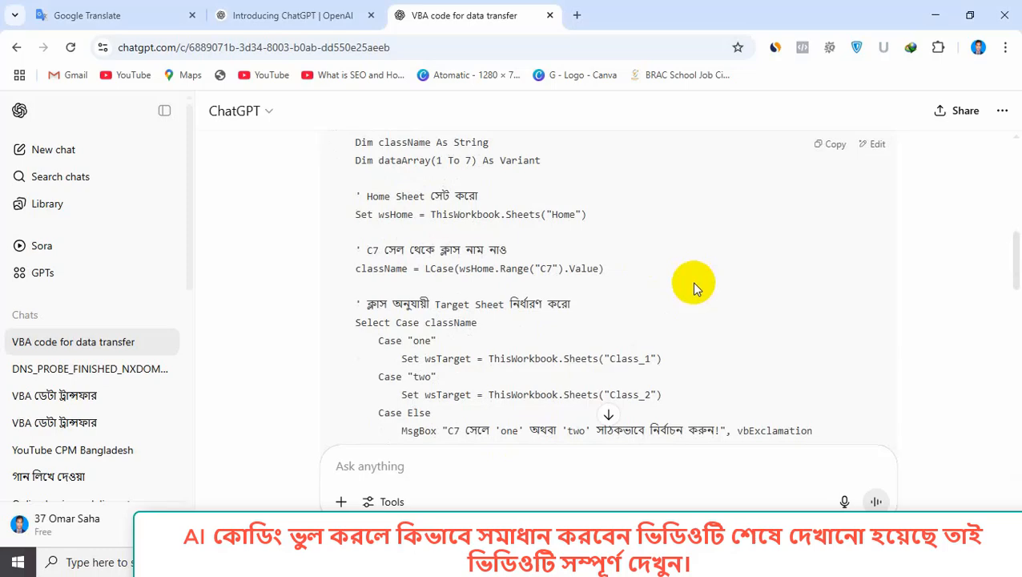
scroll(695, 288, down, 4)
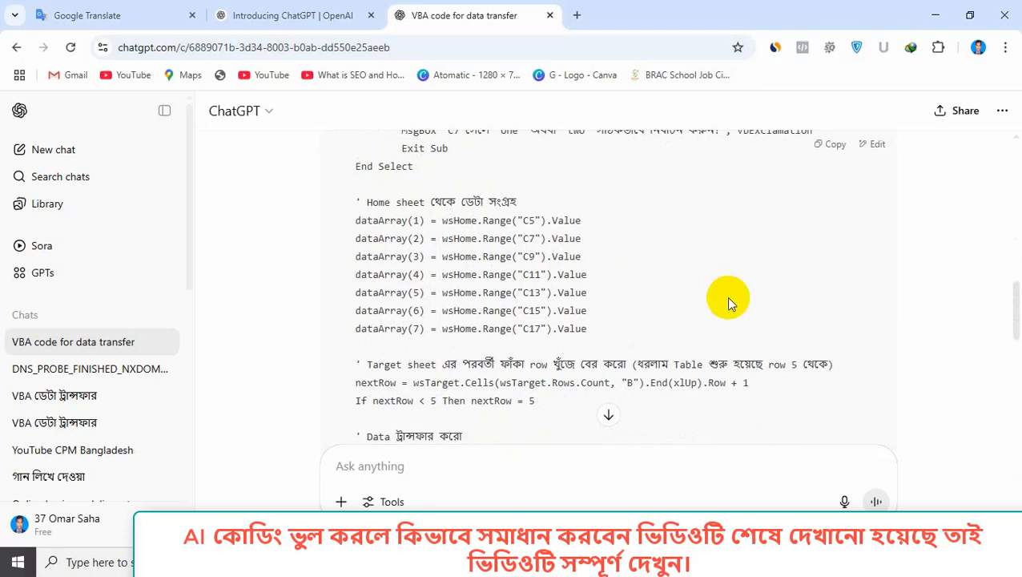
scroll(726, 297, down, 12)
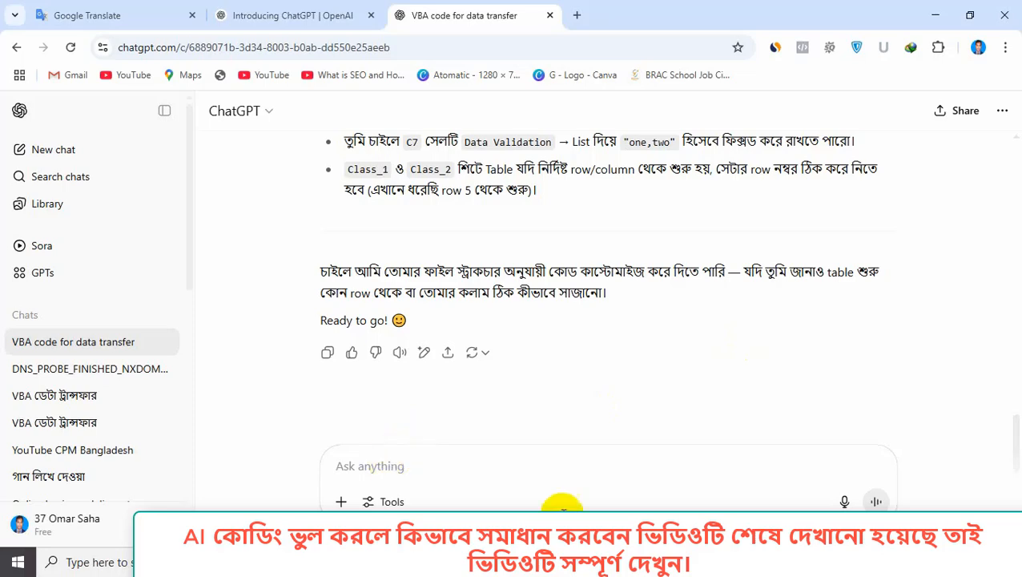
Copy the whole Bengali request text from the Notepad note.
mouse_move(749, 560)
click(749, 457)
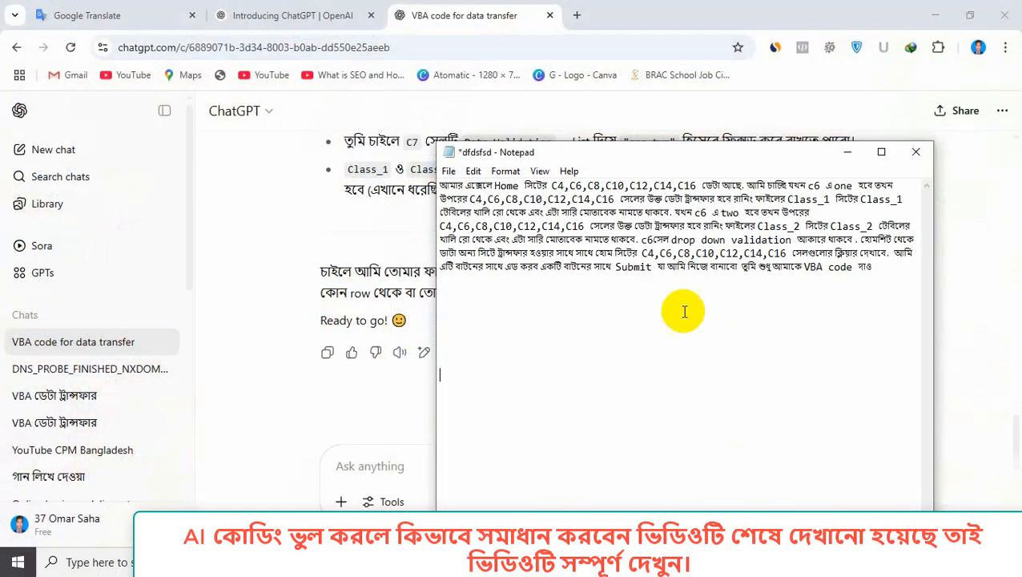
drag(887, 269, 437, 186)
right_click(468, 201)
click(505, 244)
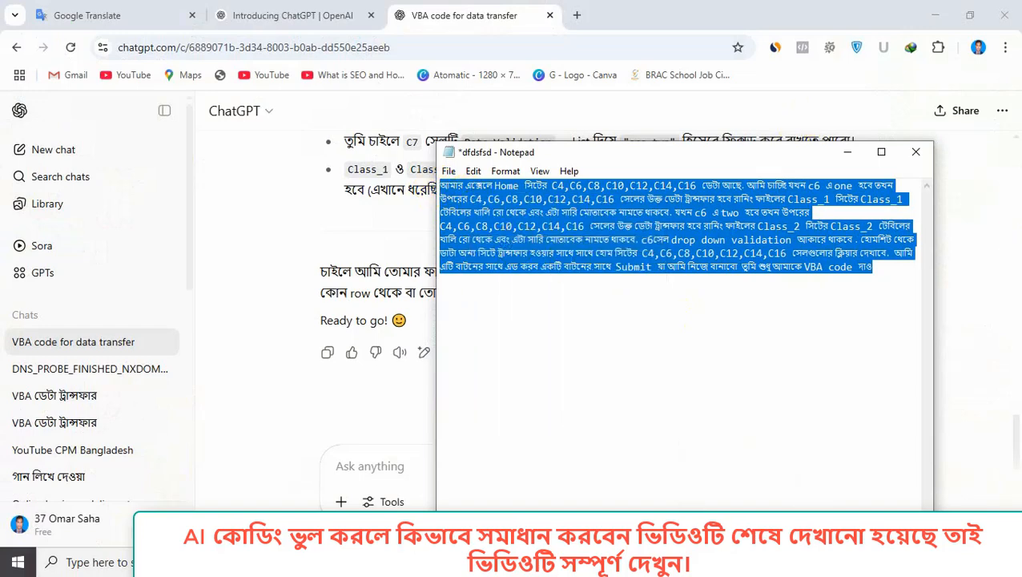
Paste the request into ChatGPT, send it, and copy the updated SubmitData code from the reply.
click(308, 561)
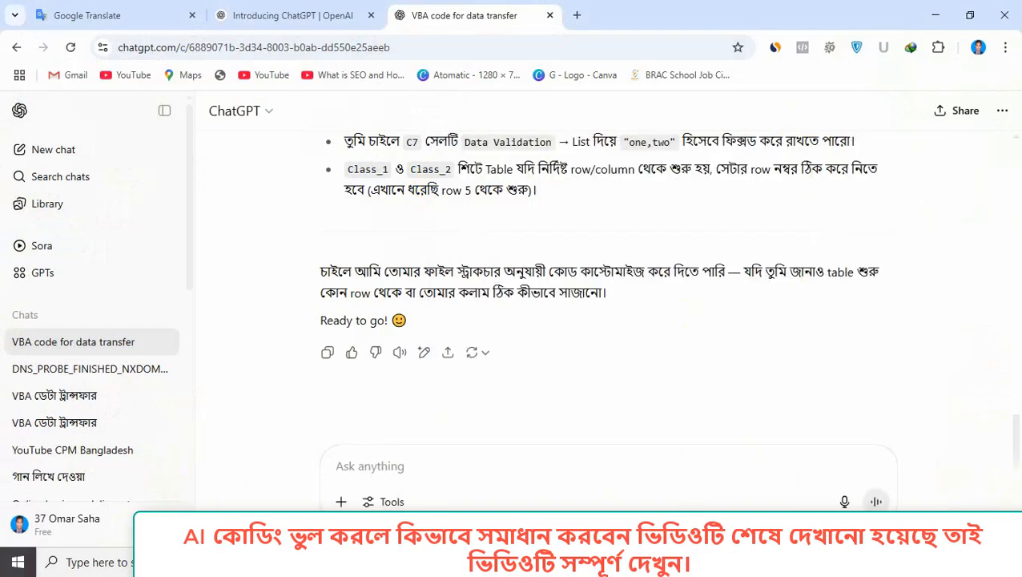
right_click(385, 467)
click(454, 264)
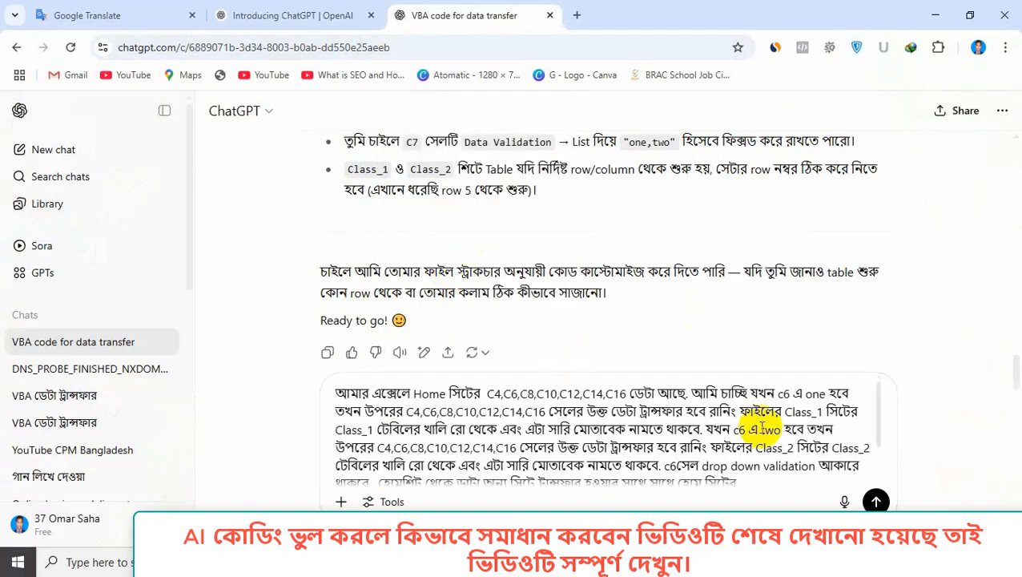
click(877, 502)
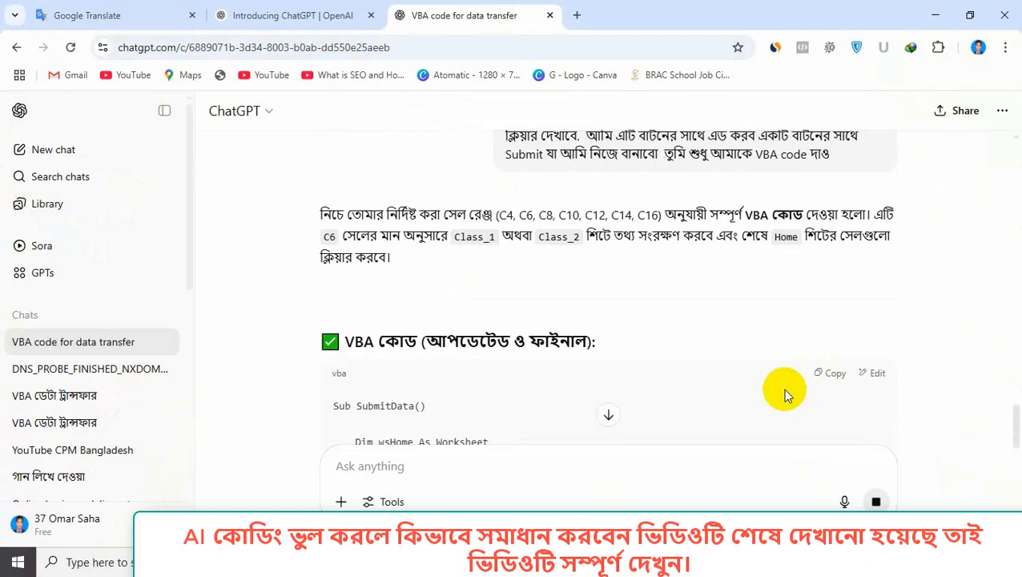
scroll(714, 365, down, 2)
scroll(714, 362, down, 10)
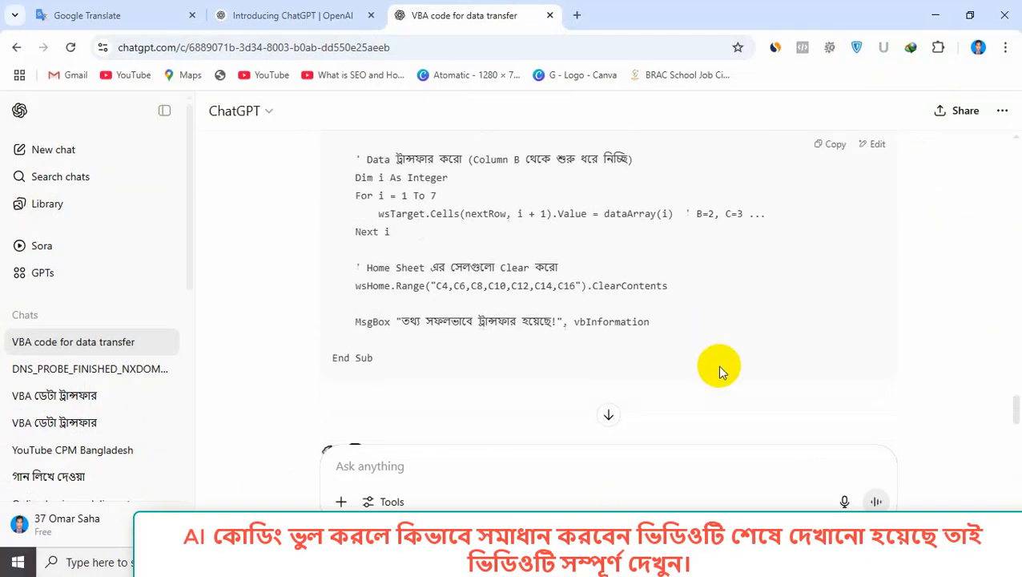
scroll(729, 373, up, 12)
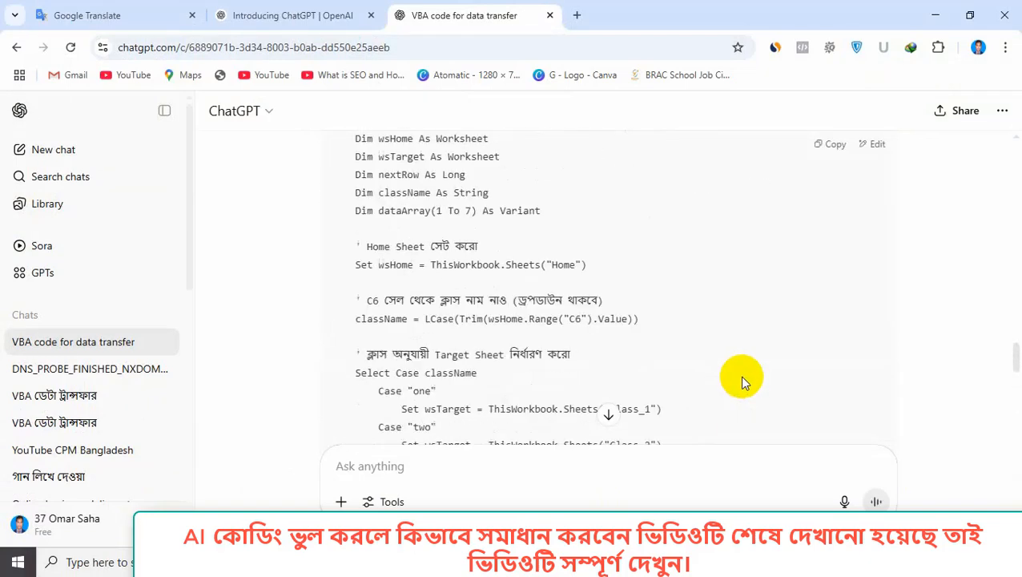
click(836, 376)
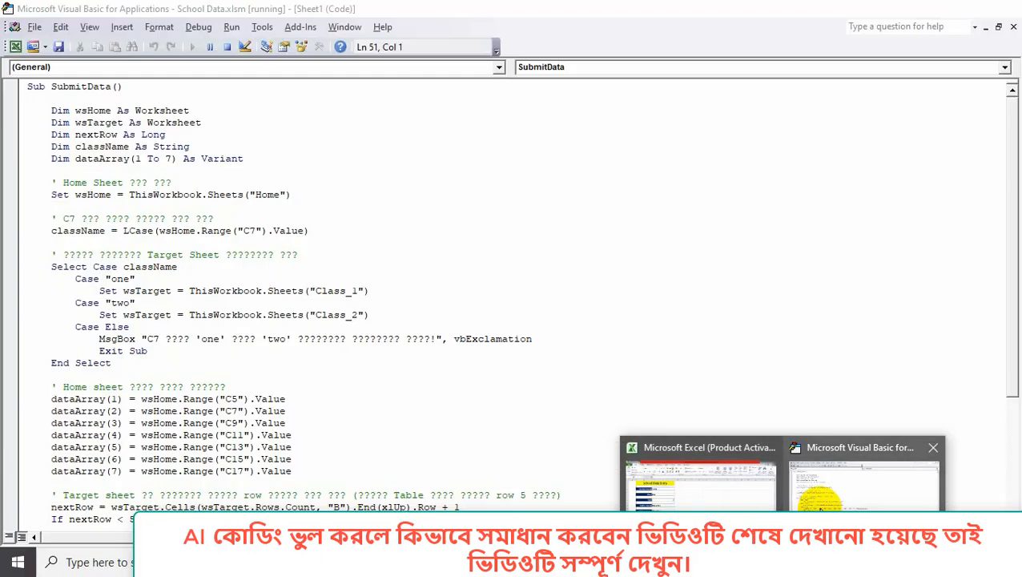
Replace the old module code with the updated SubmitData macro reading C4–C16.
click(933, 506)
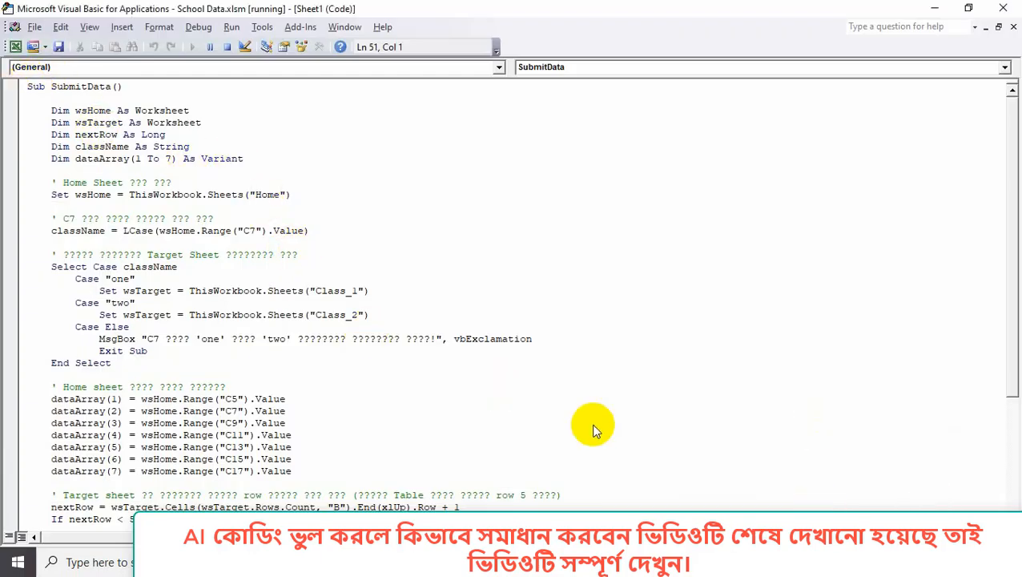
key(ctrl+a)
key(Delete)
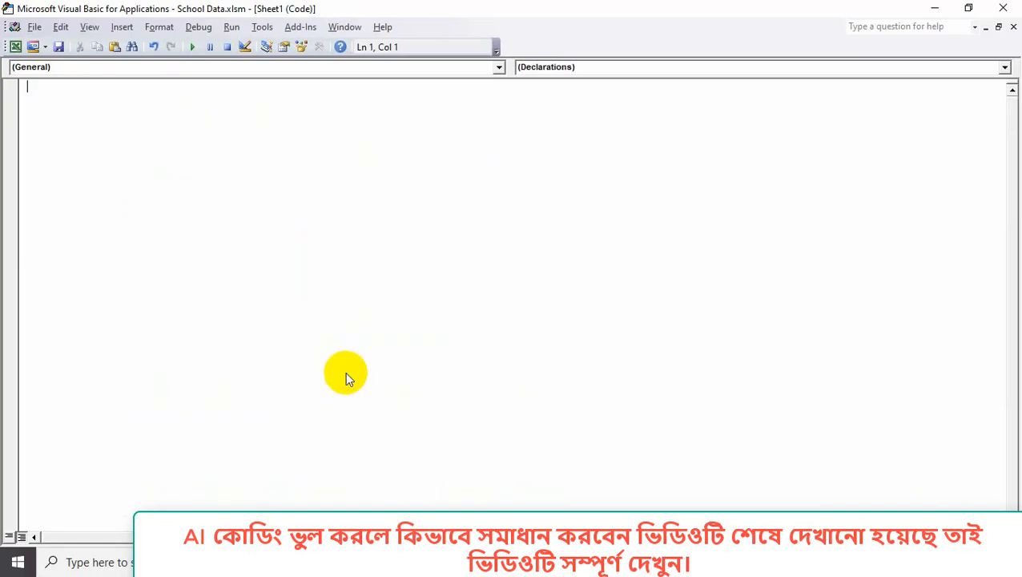
right_click(88, 114)
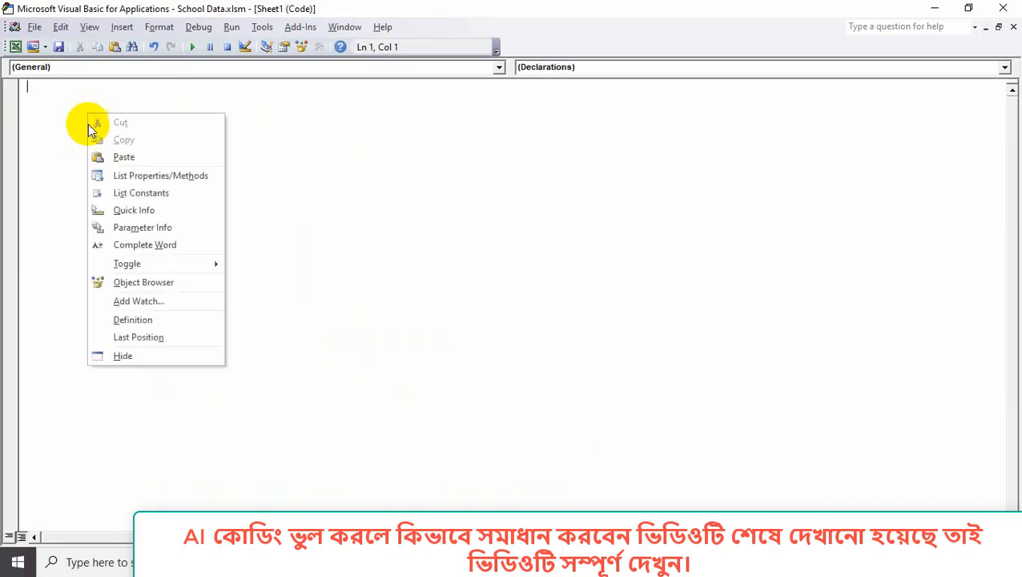
click(124, 159)
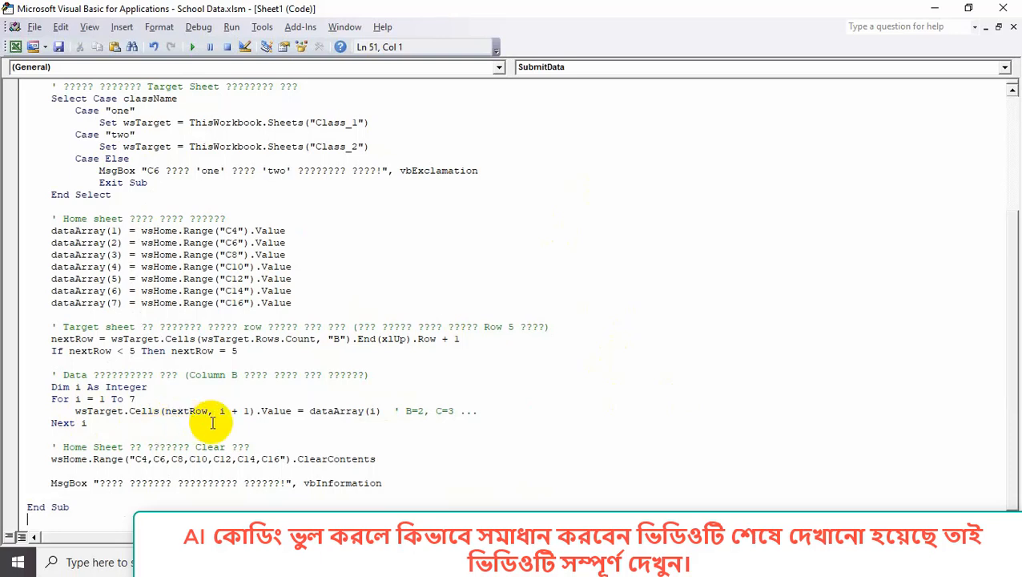
Save the workbook past the privacy warning and return to Excel's entry form.
click(59, 47)
click(477, 320)
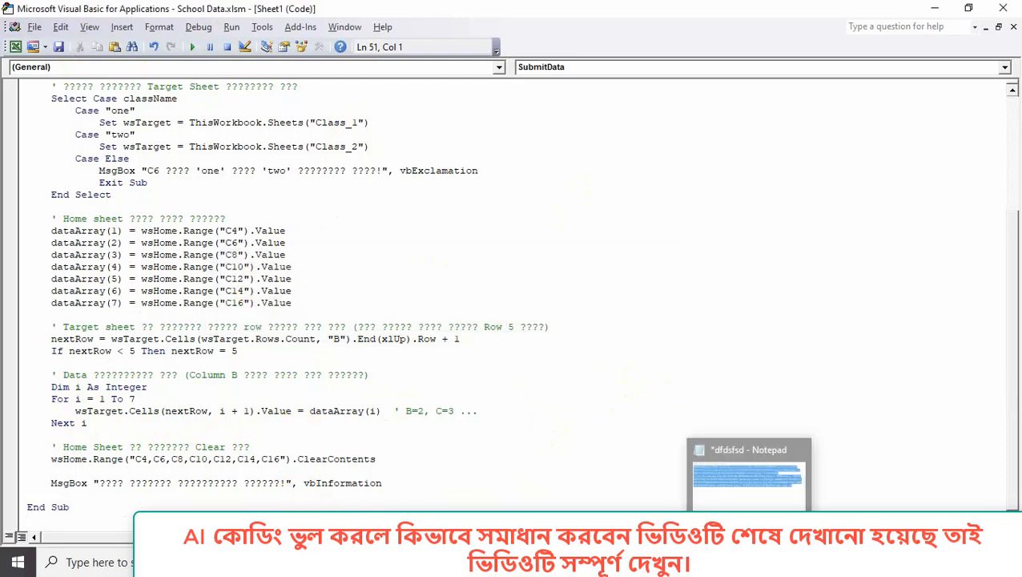
mouse_move(781, 561)
click(695, 473)
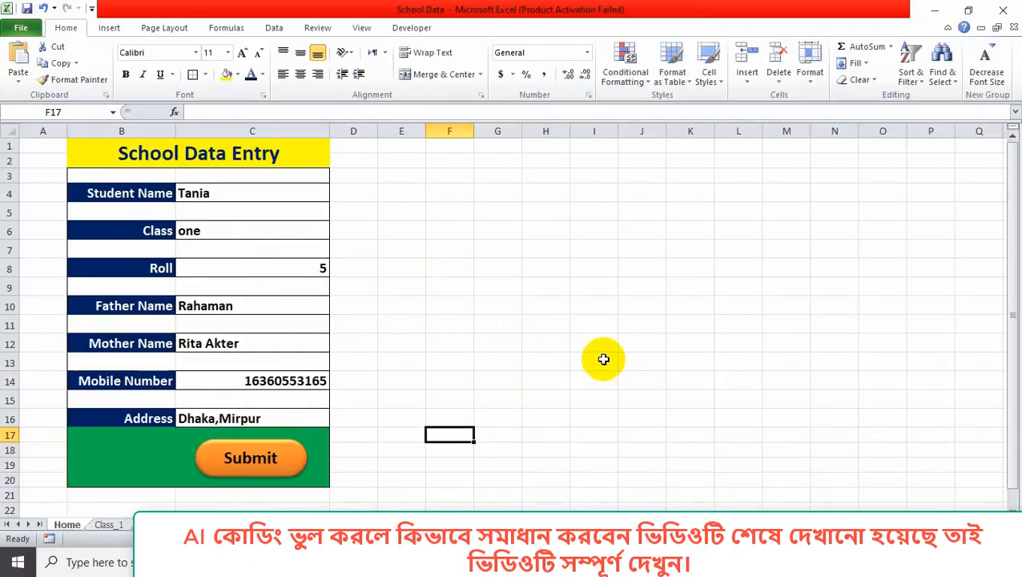
click(598, 359)
Assign the Sheet1.SubmitData macro to the Submit shape.
right_click(298, 471)
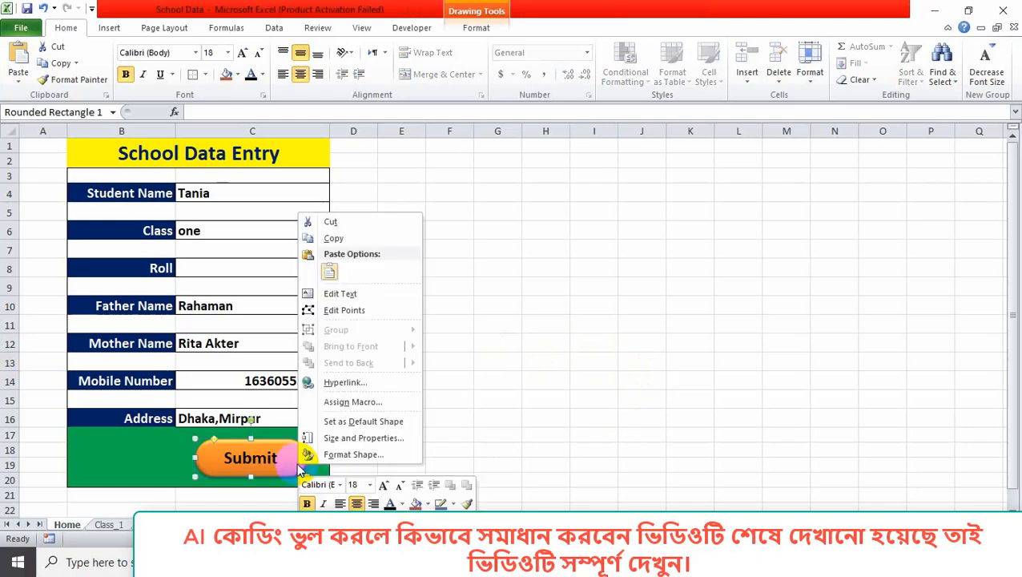
click(352, 402)
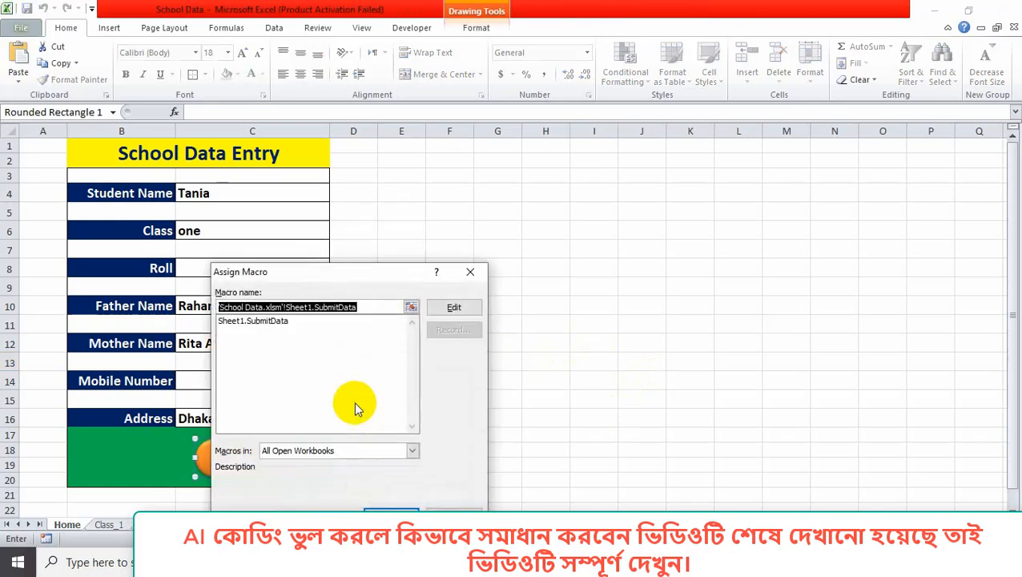
click(276, 321)
click(390, 511)
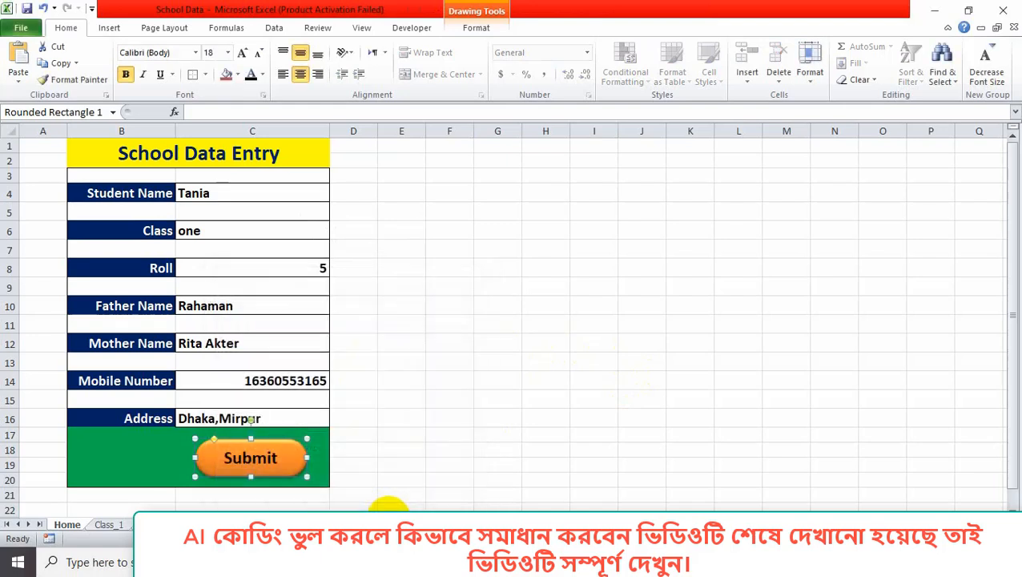
click(485, 448)
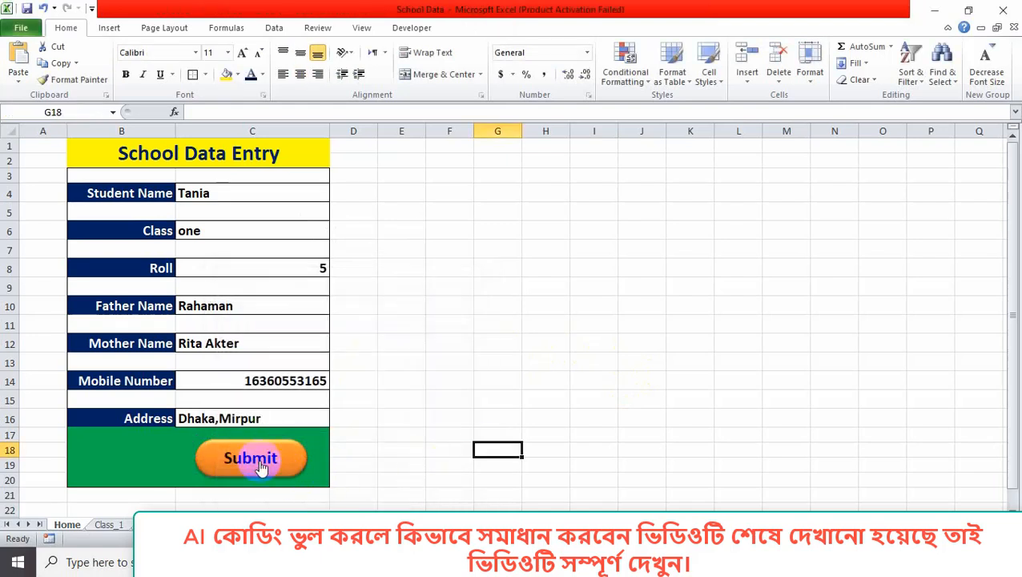
Submit the entered record, dismiss the success message, and check it on Class_1.
click(256, 463)
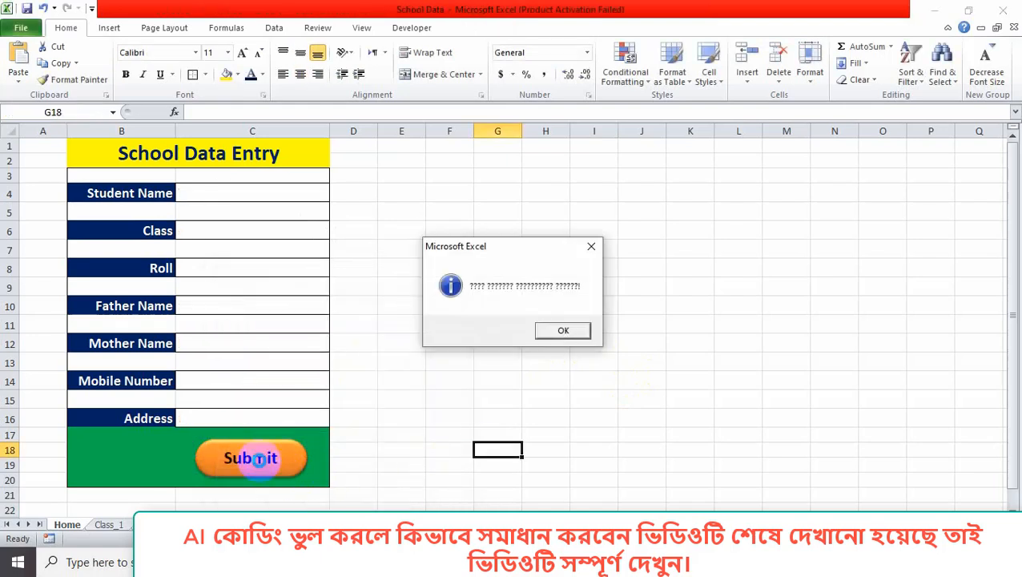
click(561, 330)
click(109, 524)
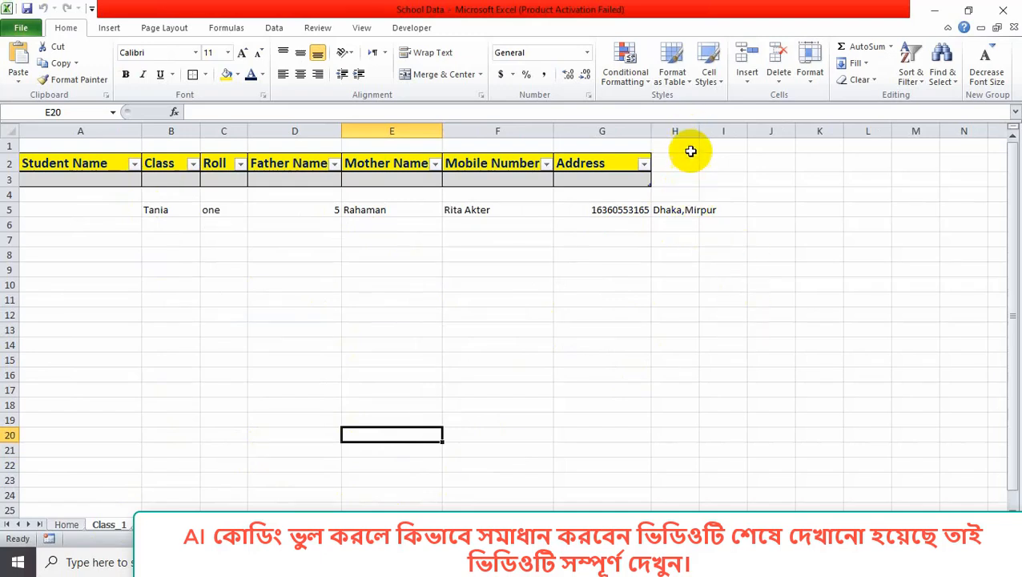
Widen column H on Class_1 so the shifted address shows in full.
drag(700, 131, 721, 136)
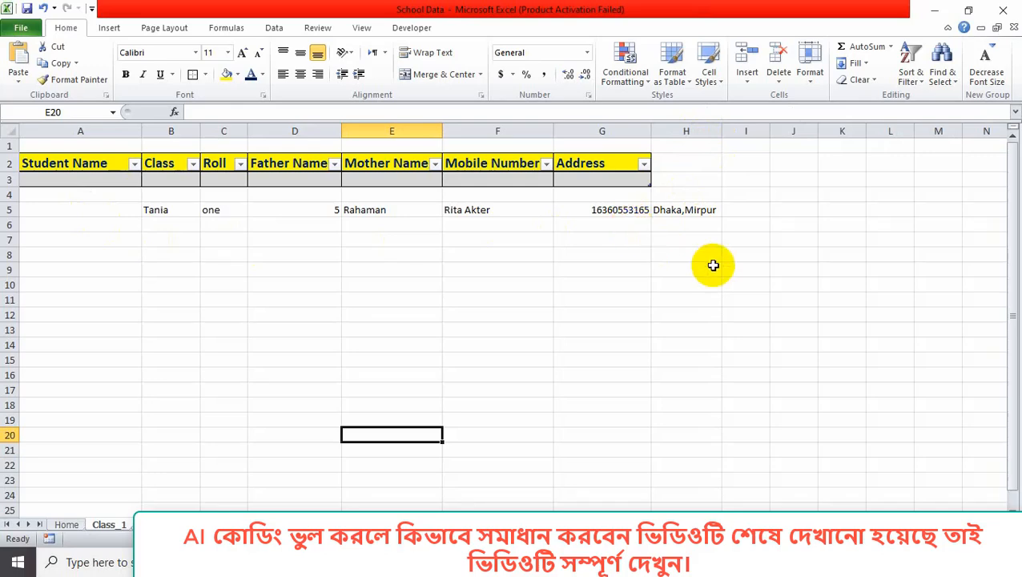
mouse_move(748, 561)
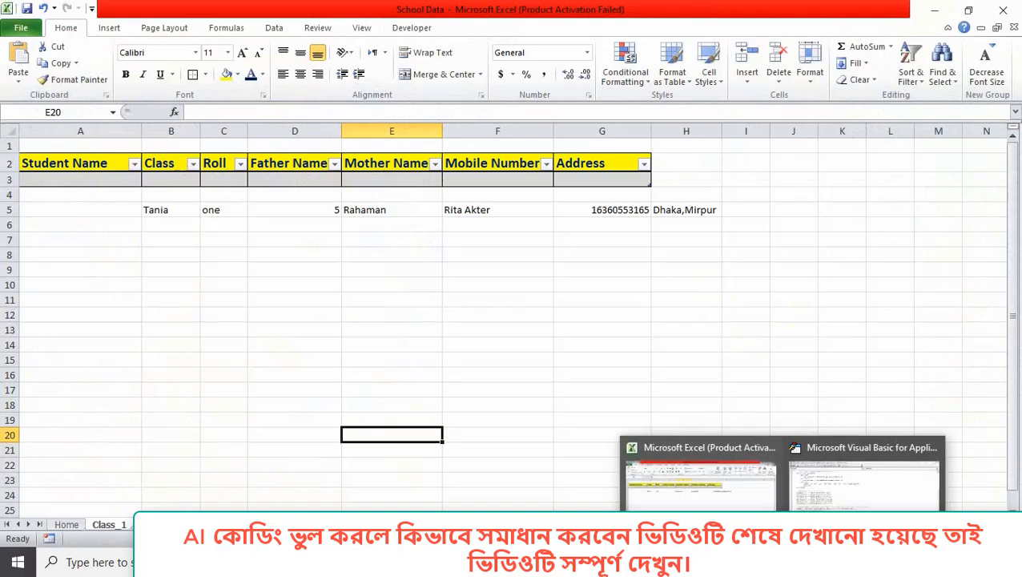
Remove the + 1 column offset from SubmitData's write line and save the workbook.
click(821, 501)
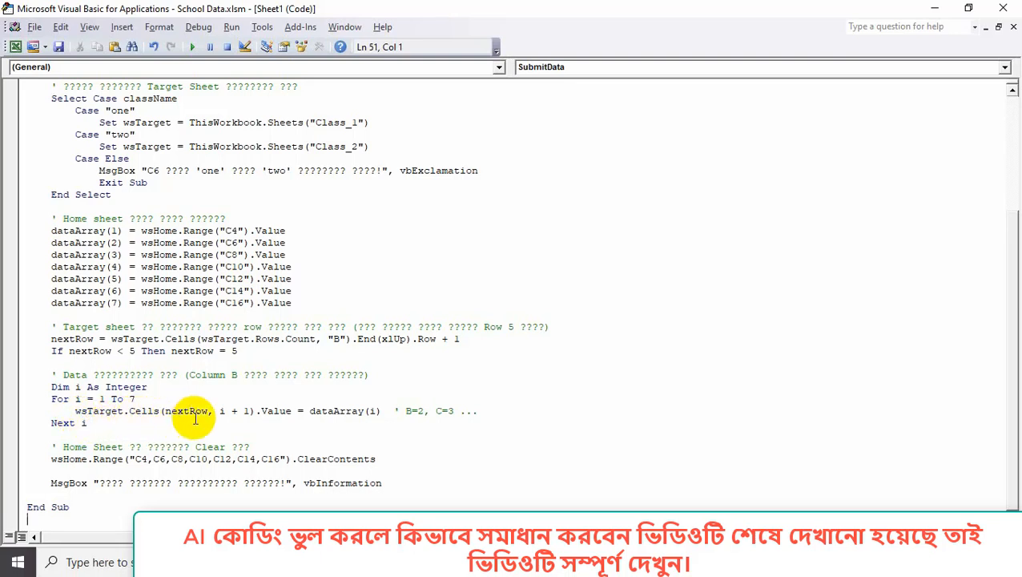
click(266, 411)
key(BackSpace)
key(BackSpace)
key(BackSpace)
key(BackSpace)
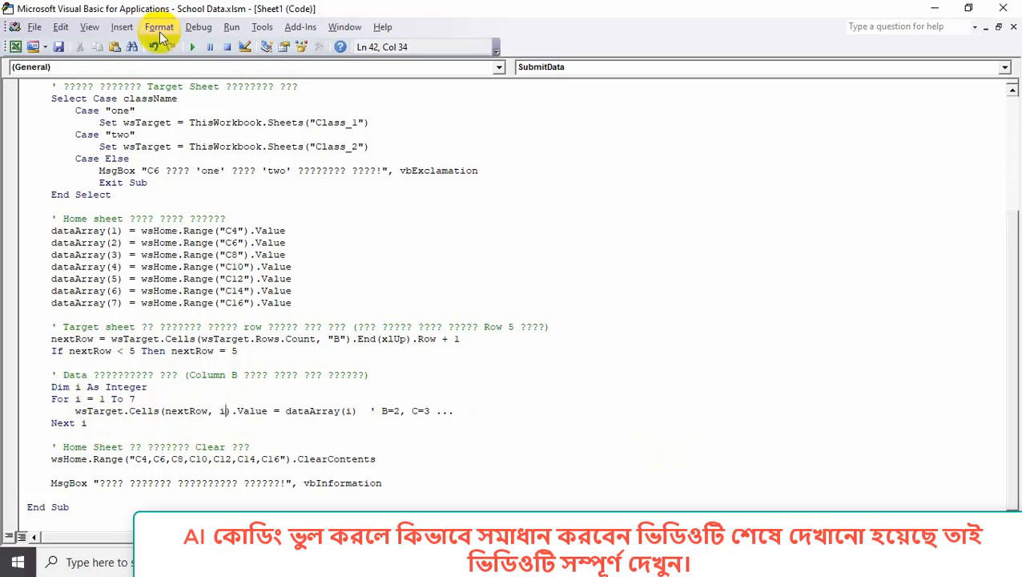
click(58, 47)
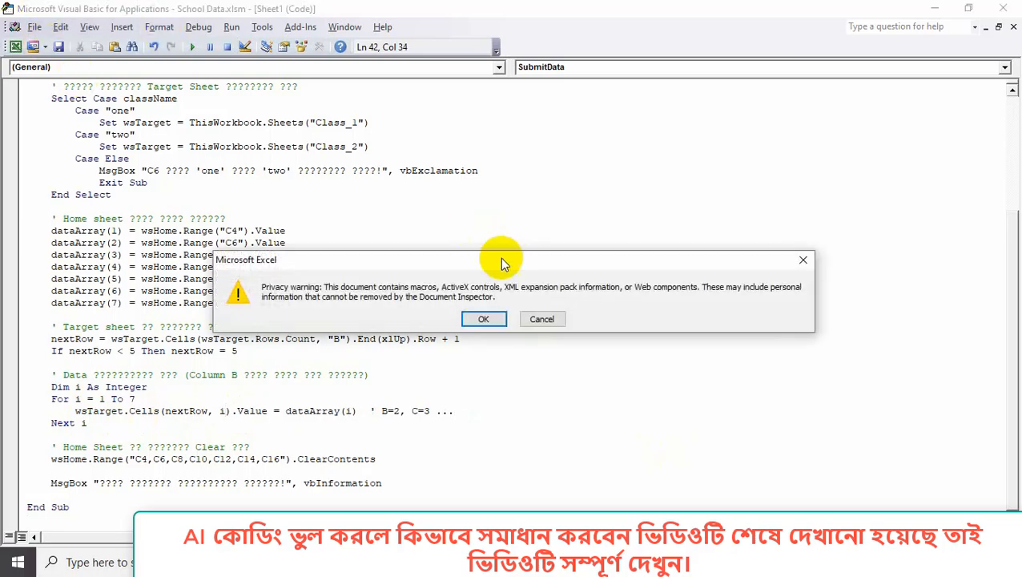
click(483, 318)
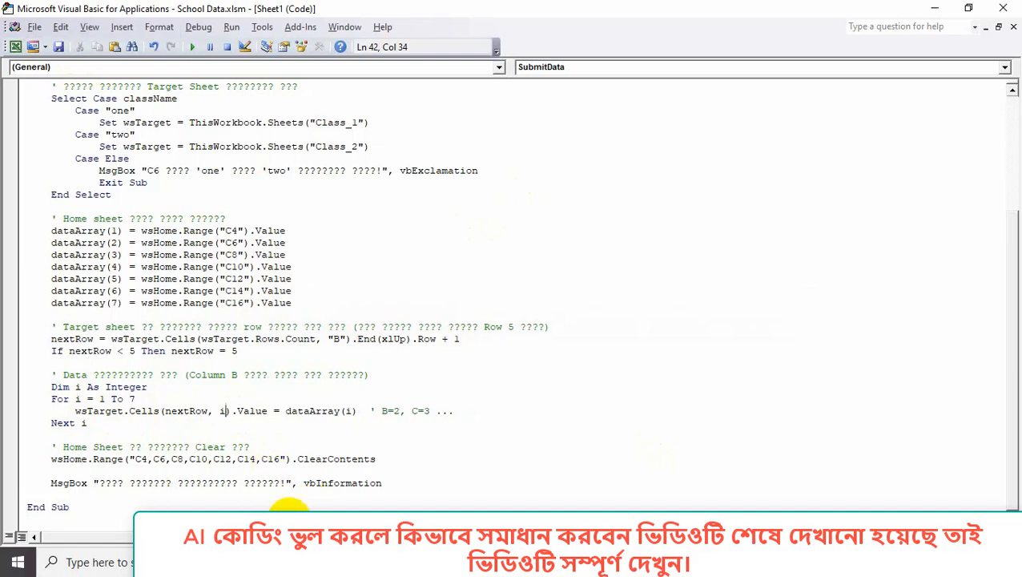
Delete the misplaced test record in Class_1 row 5 and return to the entry form.
mouse_move(740, 563)
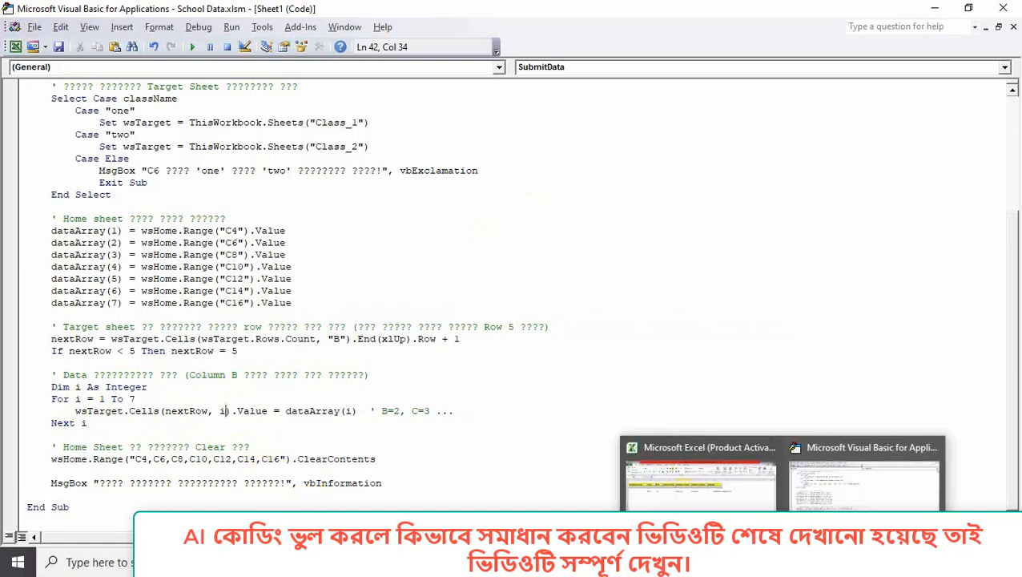
click(727, 501)
click(11, 209)
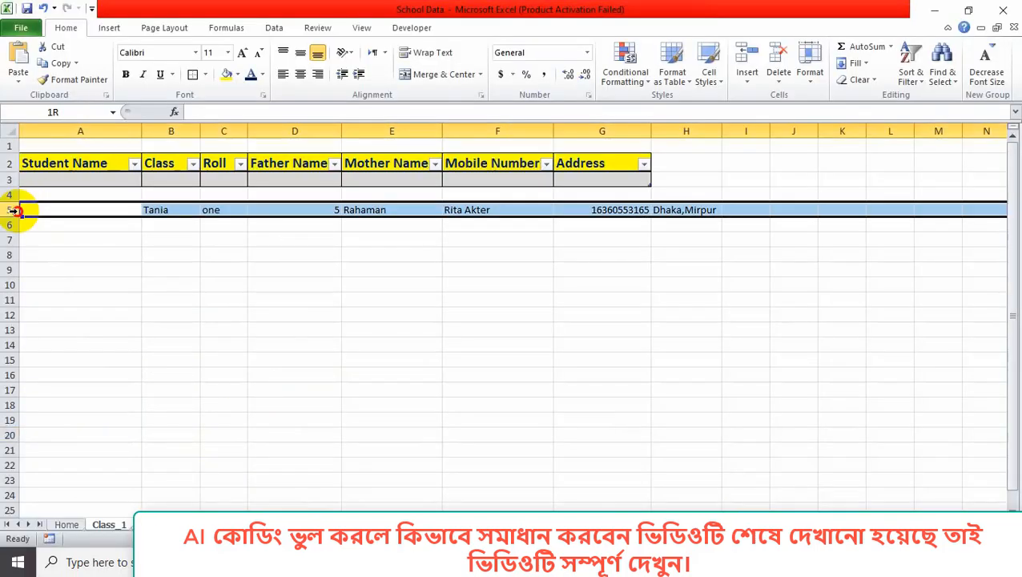
right_click(11, 209)
click(75, 326)
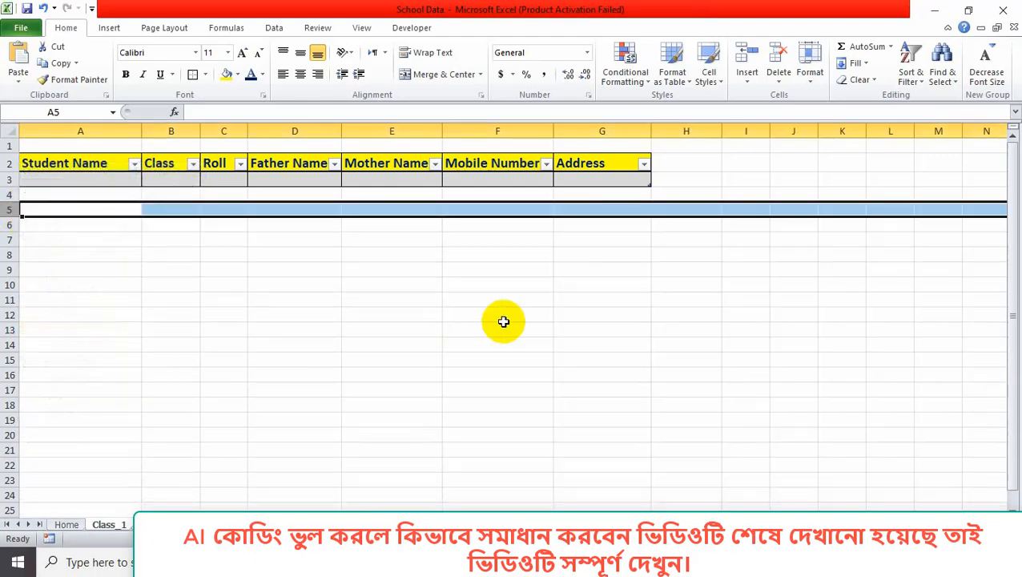
click(501, 317)
click(67, 523)
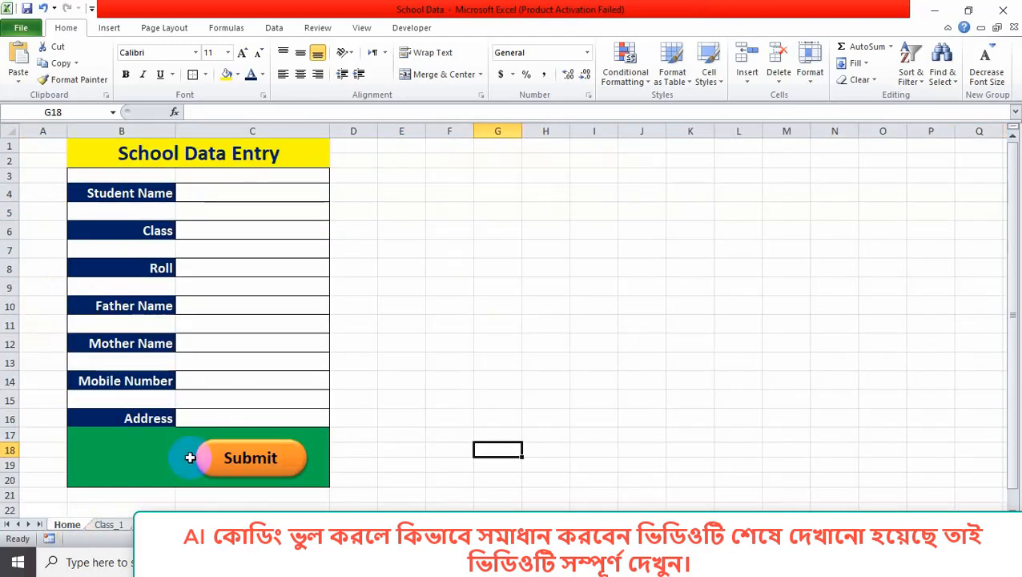
Enter the student's name, choose class two from the dropdown, and set roll 8.
click(228, 194)
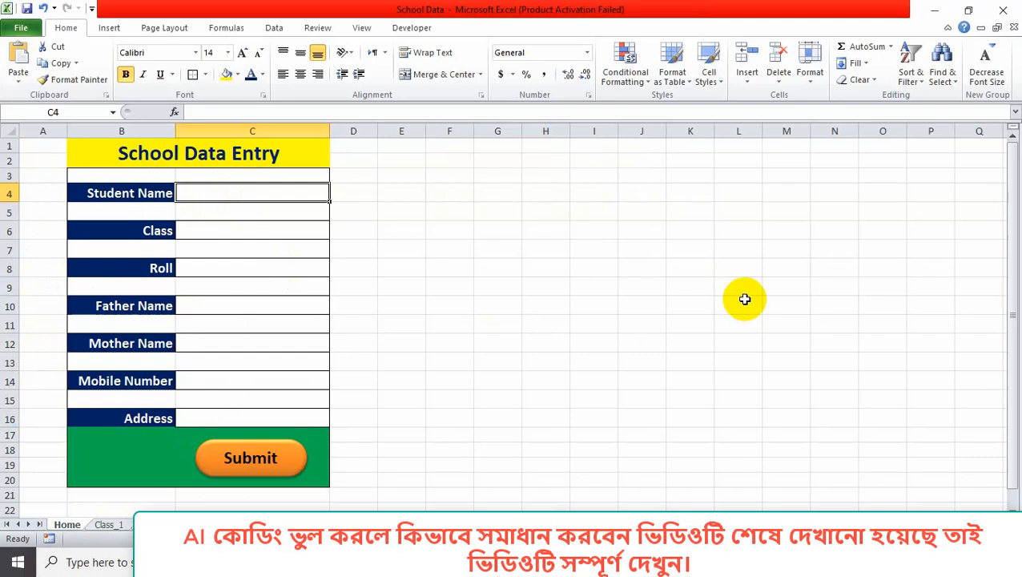
text(Tania)
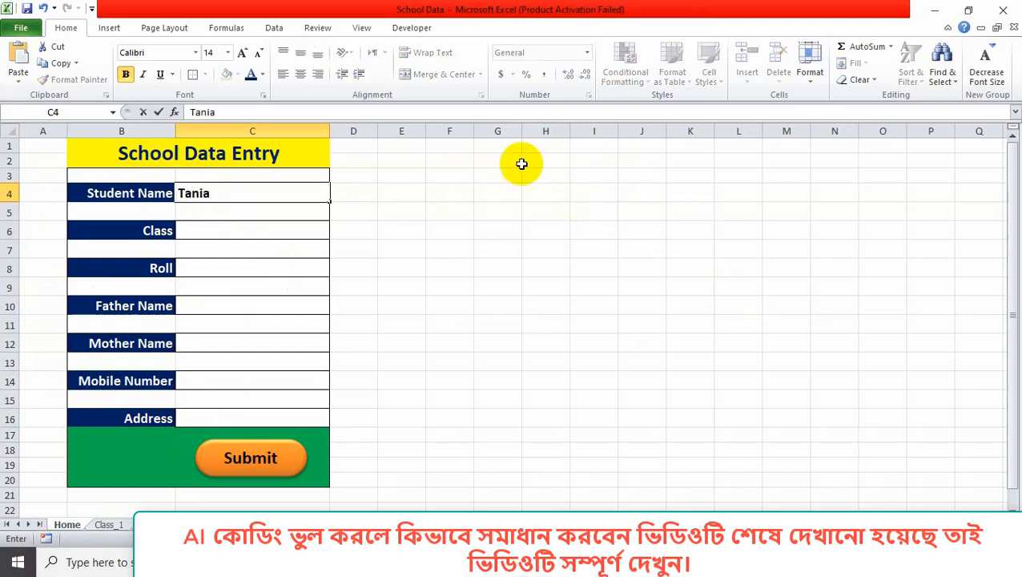
click(307, 238)
click(337, 233)
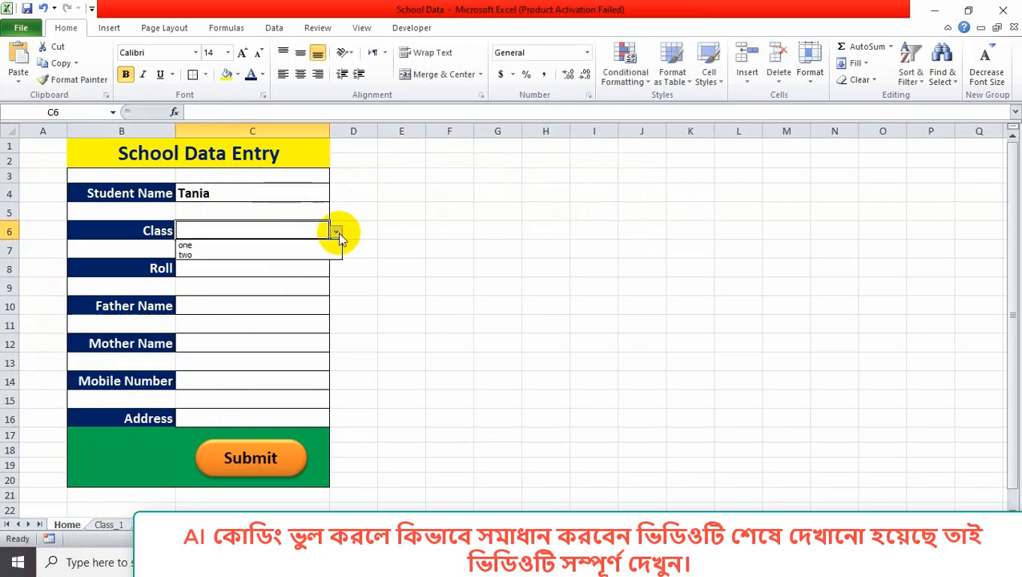
click(299, 253)
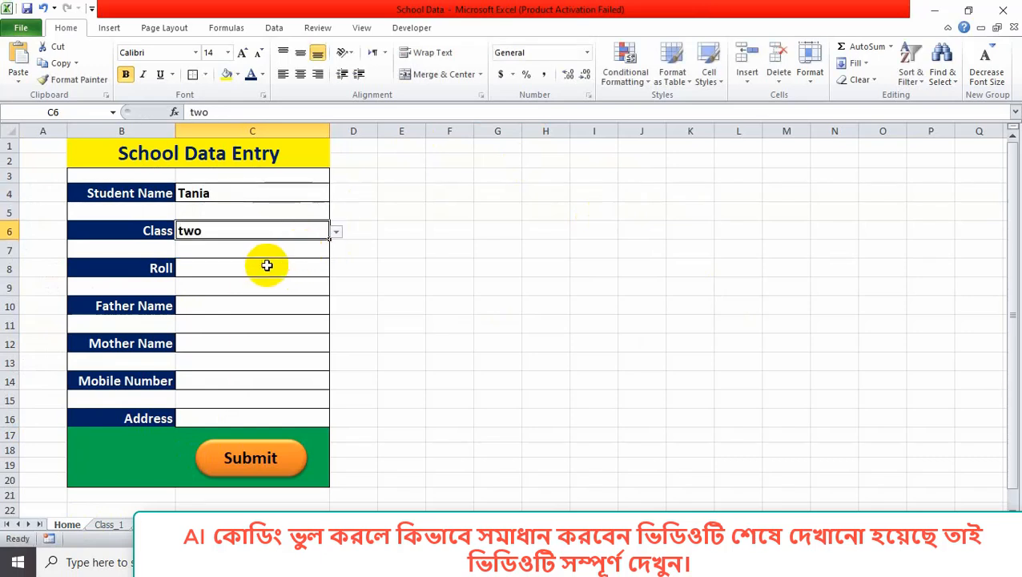
click(265, 266)
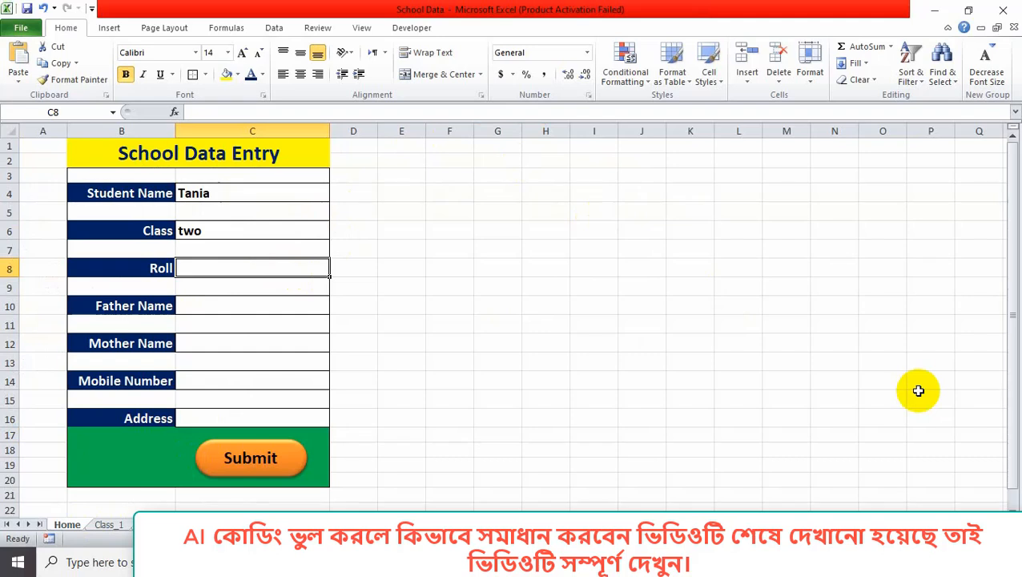
text(8)
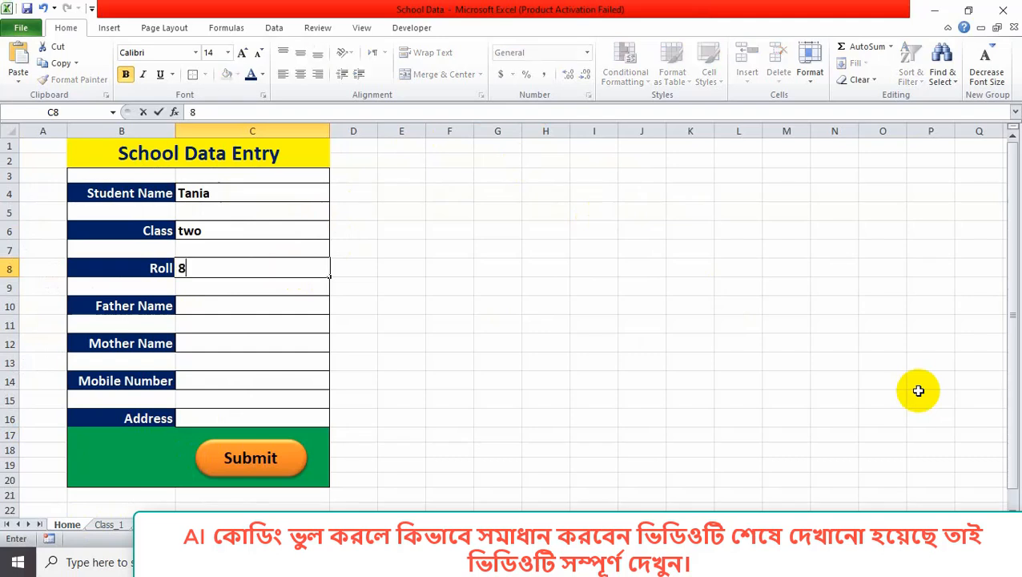
Fill in the father's and mother's names, the mobile number and the address.
click(232, 307)
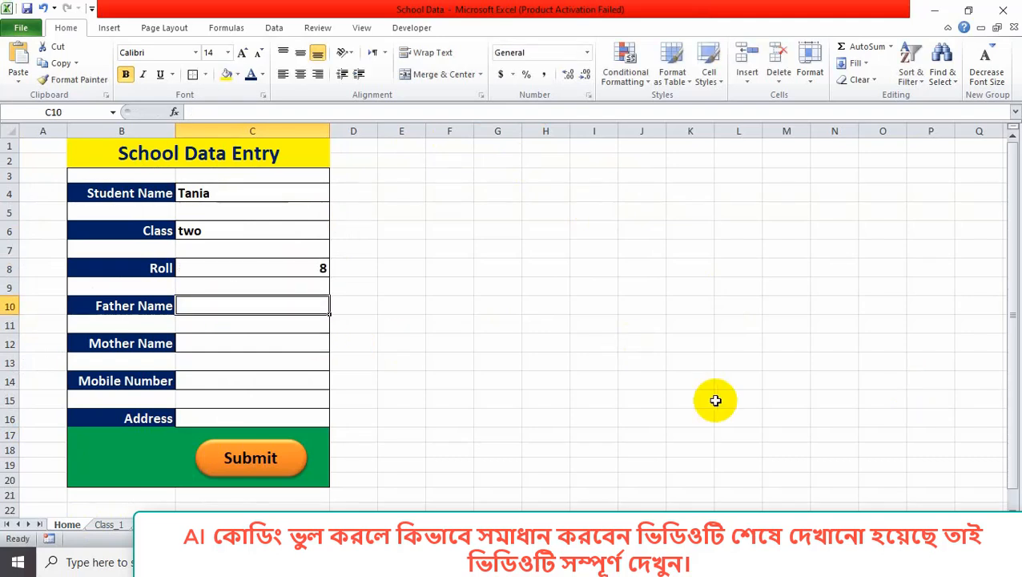
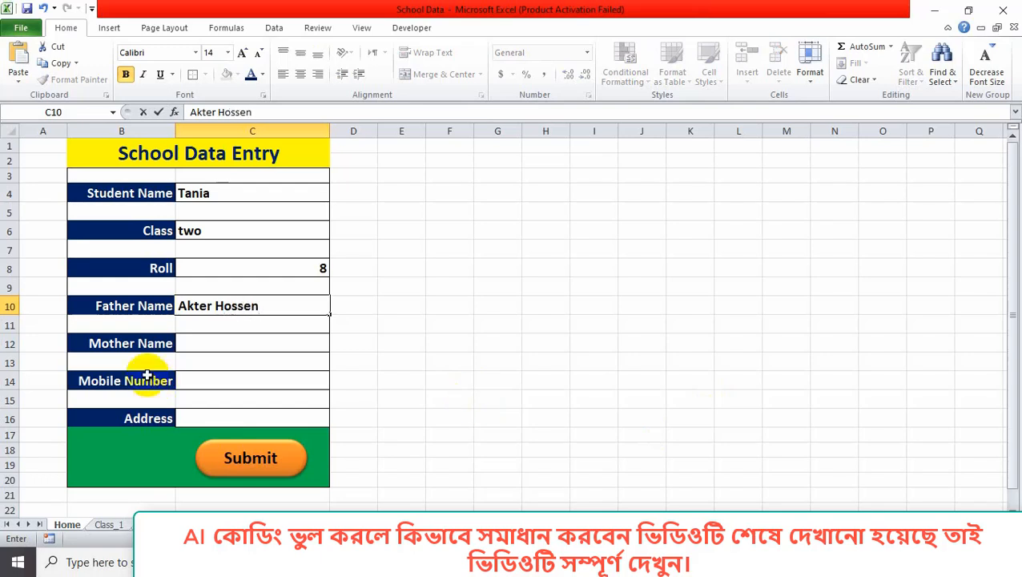
click(203, 345)
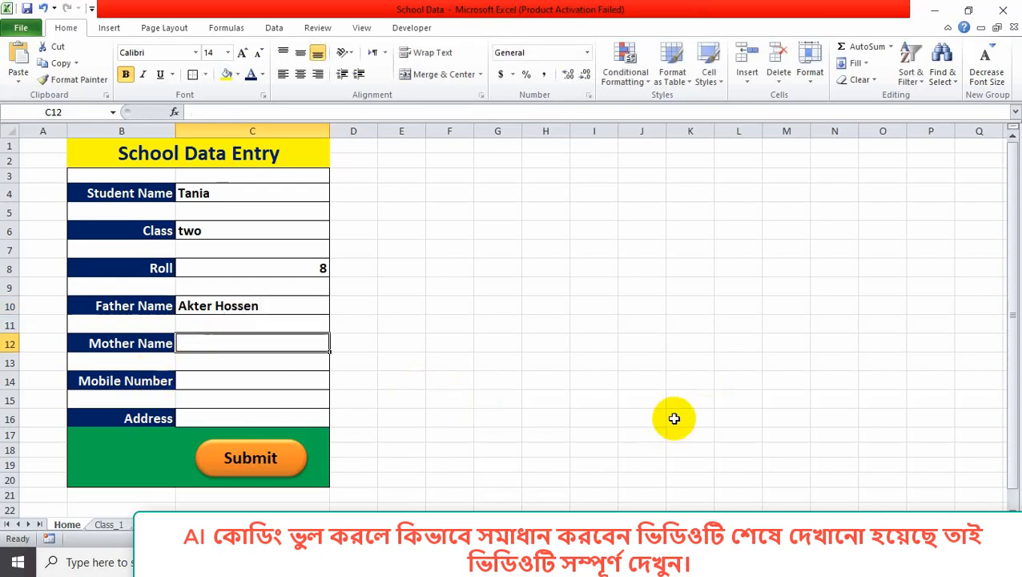
text(Afrim)
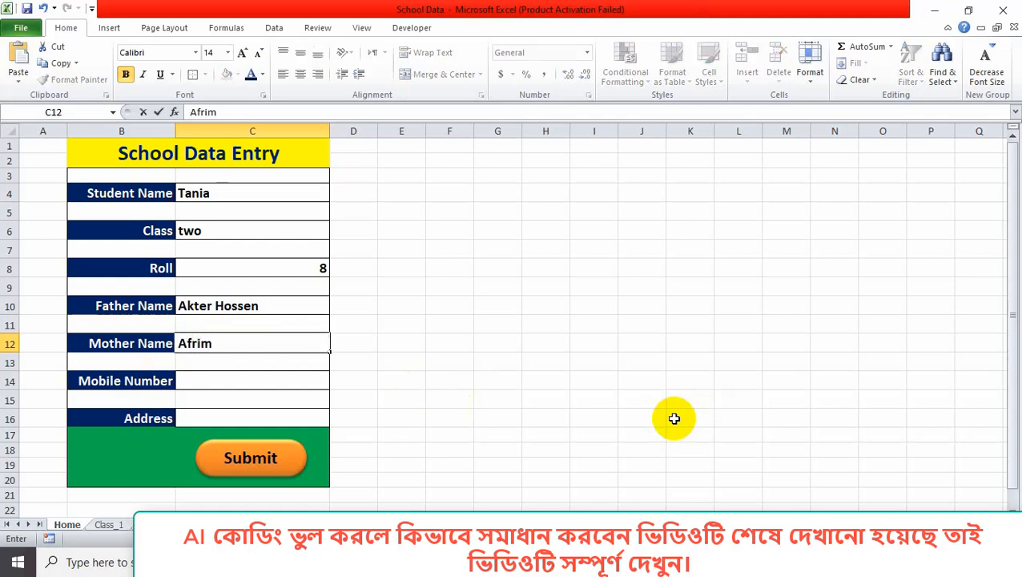
click(253, 382)
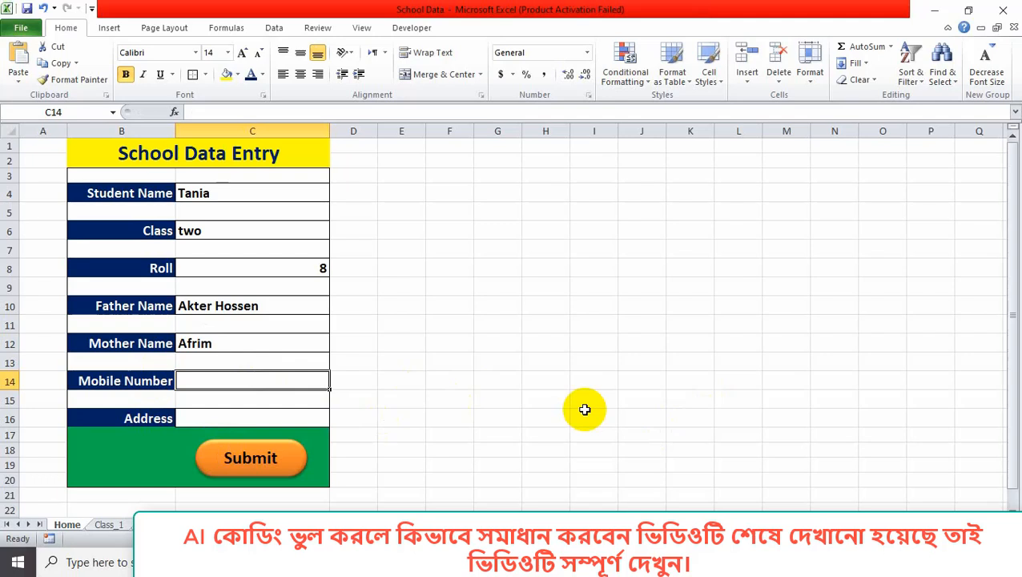
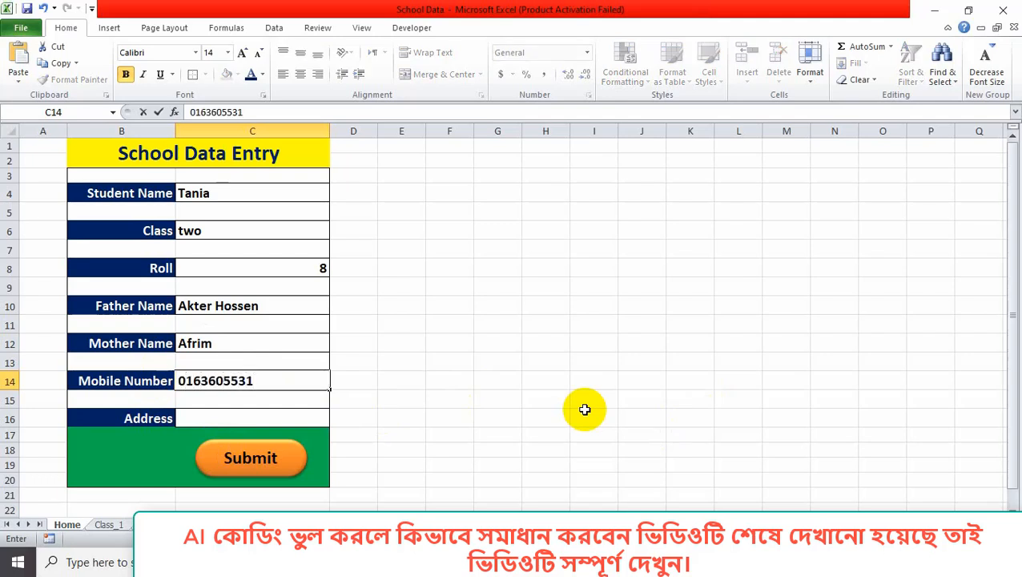
click(229, 419)
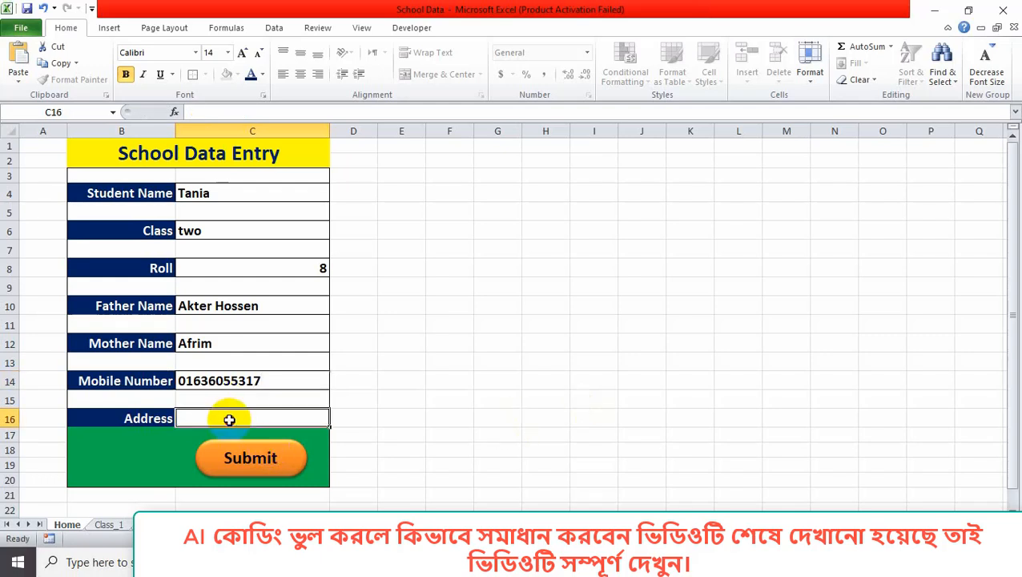
text(Co)
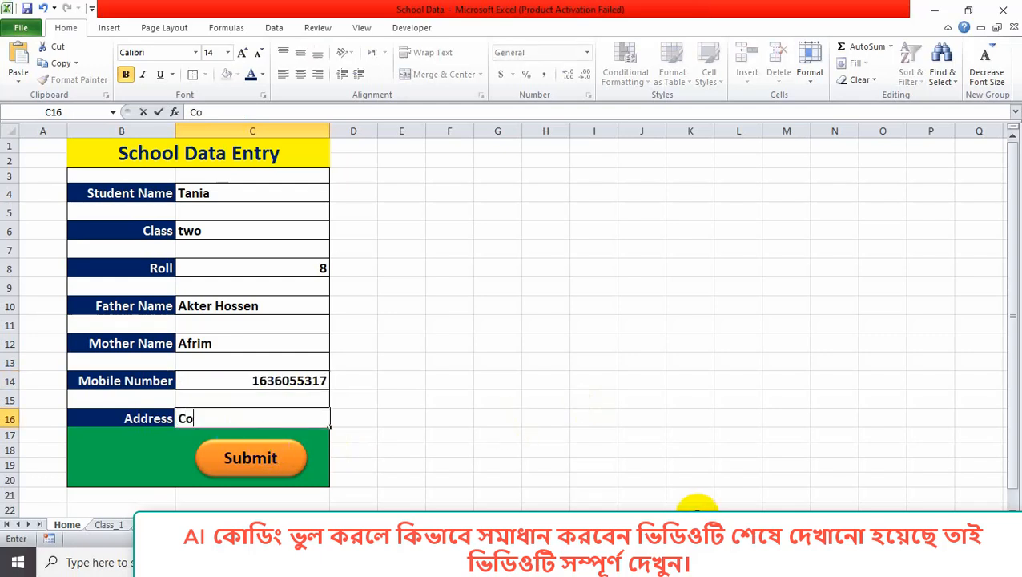
text(milla)
Submit the class two, roll 8 record, verify it in table row 5, and return Home.
click(291, 457)
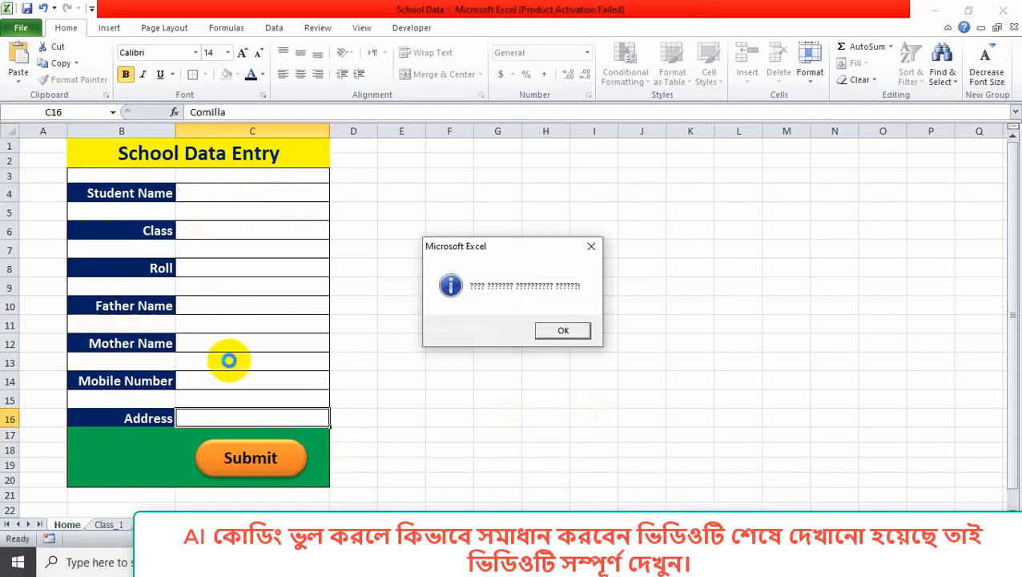
click(588, 250)
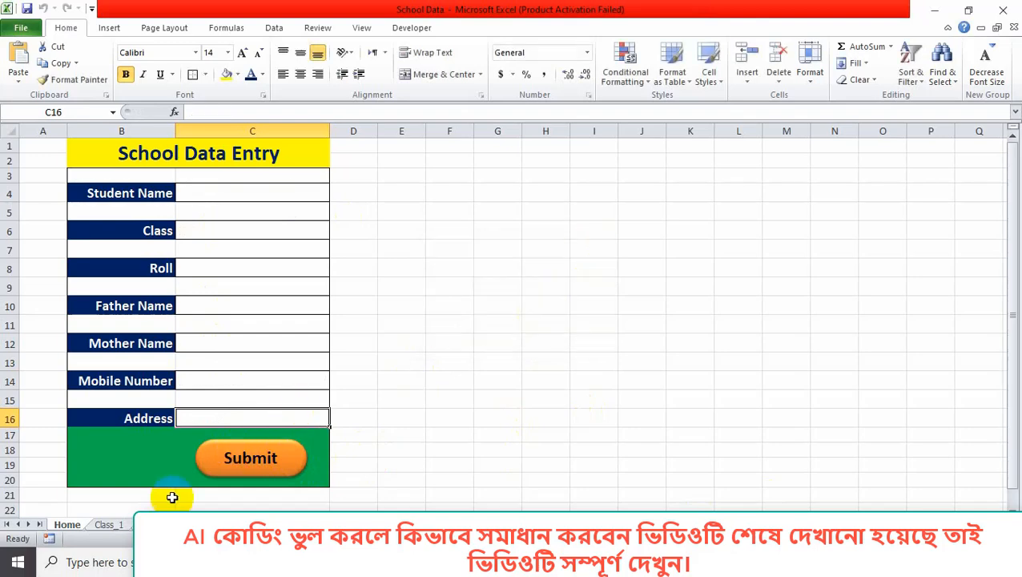
click(160, 521)
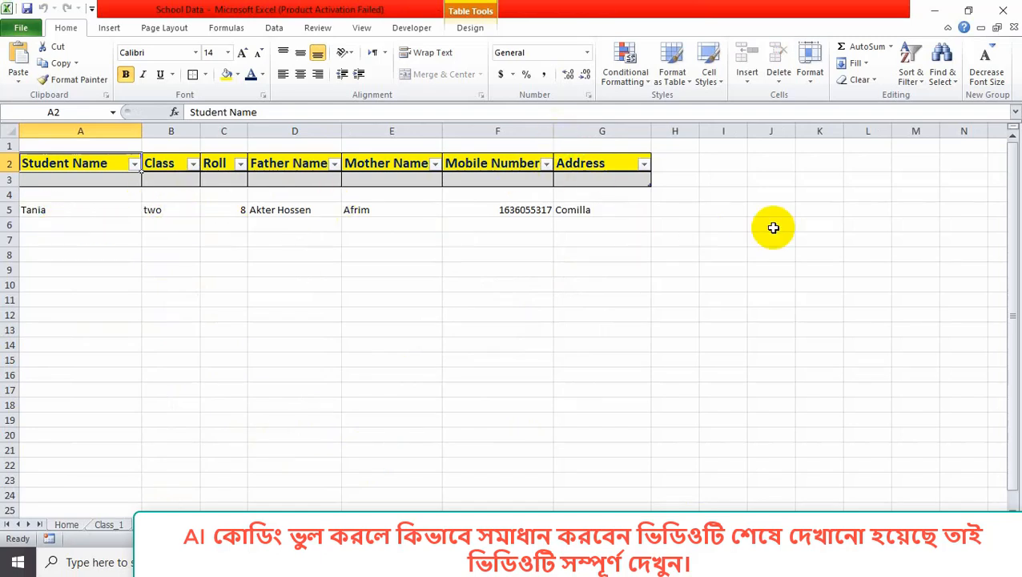
click(67, 524)
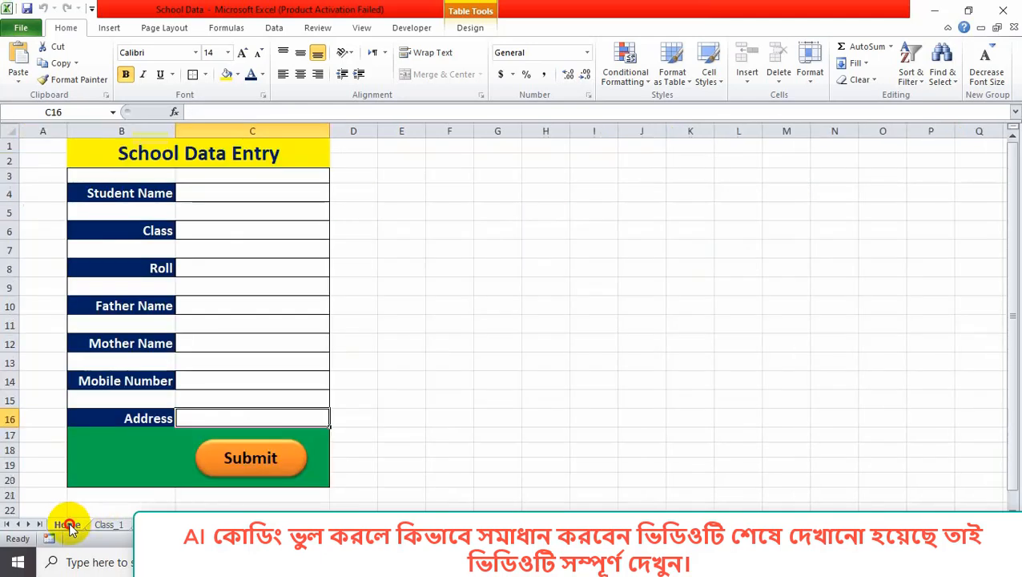
Enter a new student's name, choose class one from the dropdown, and set roll 9.
click(223, 197)
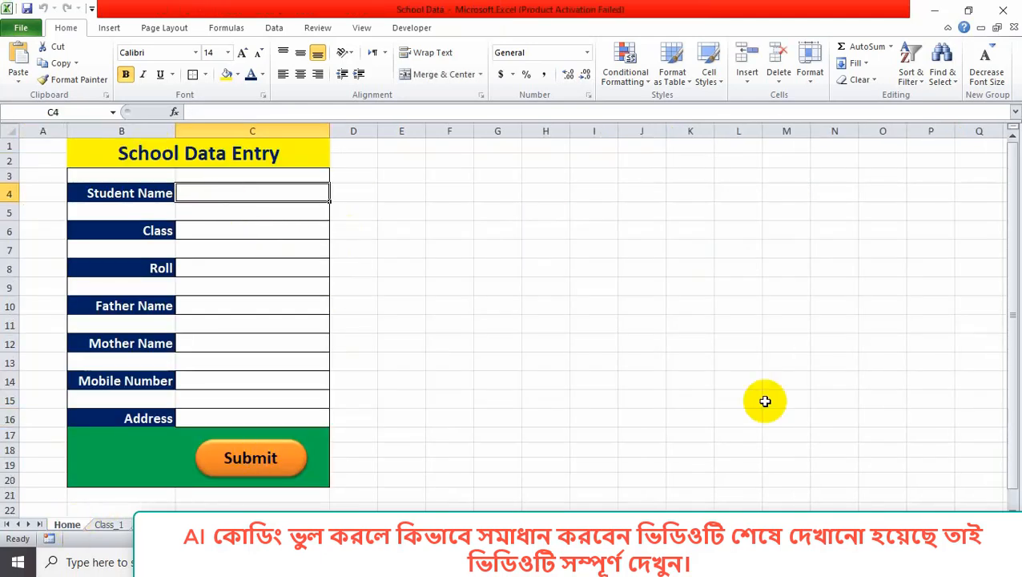
text(Kamal)
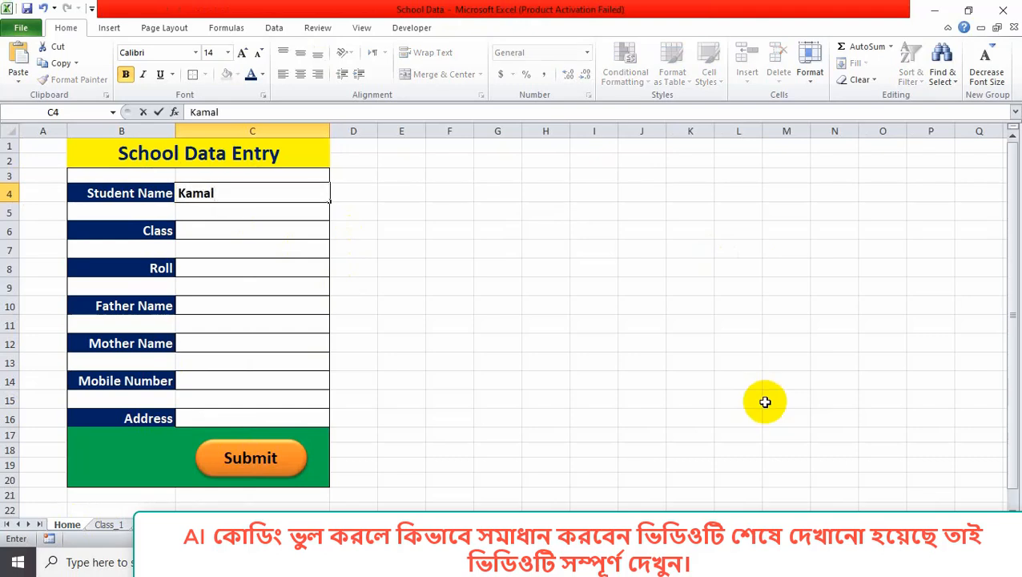
click(304, 230)
click(337, 233)
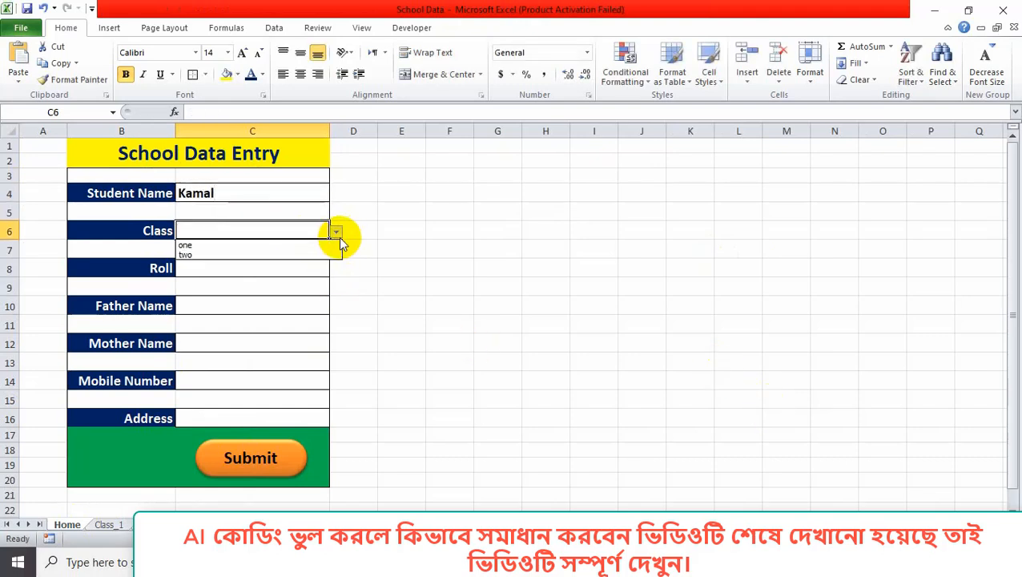
click(290, 245)
click(263, 273)
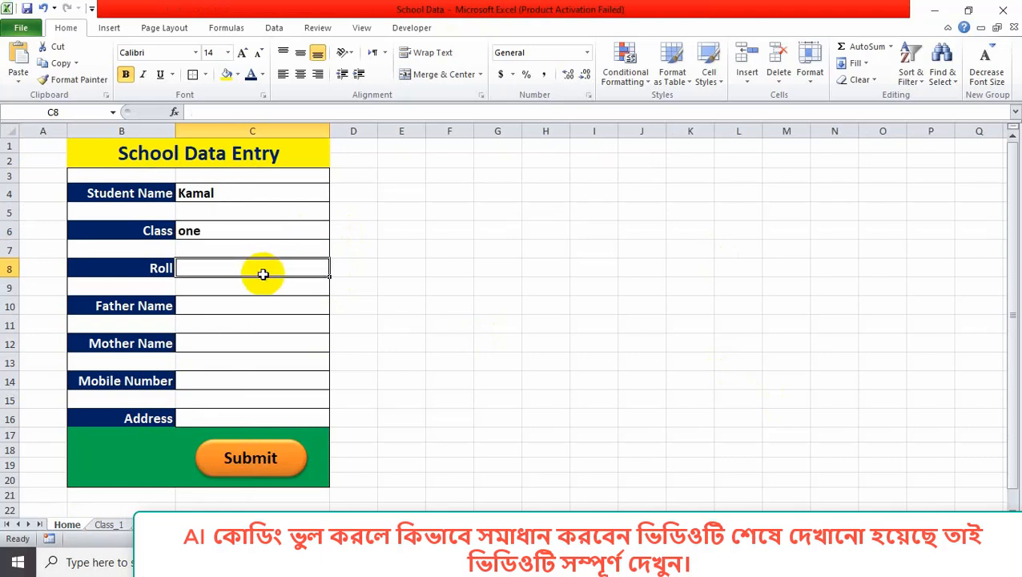
text(9)
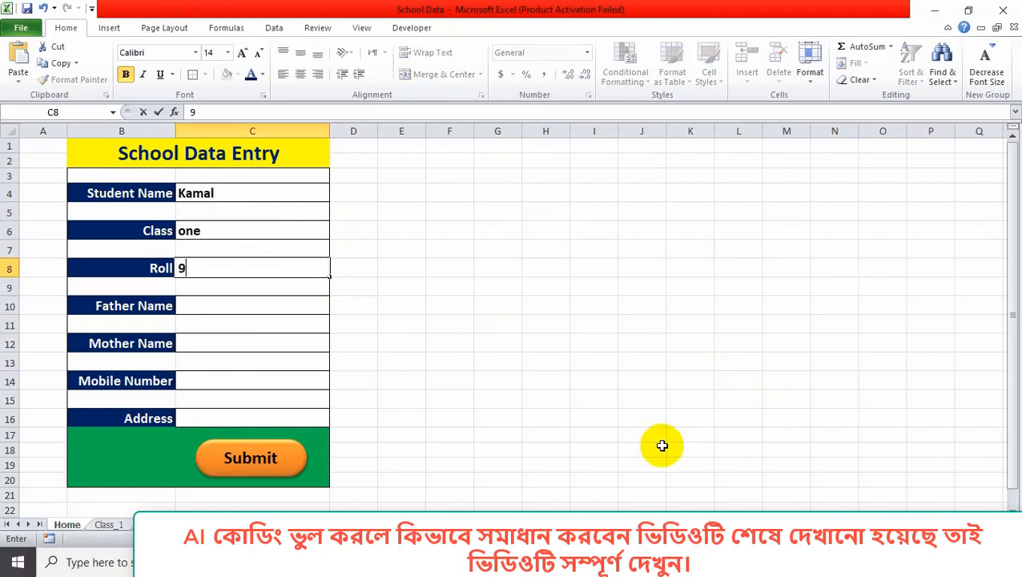
Fill in the parents' names, mobile number and address, then submit the record.
click(187, 303)
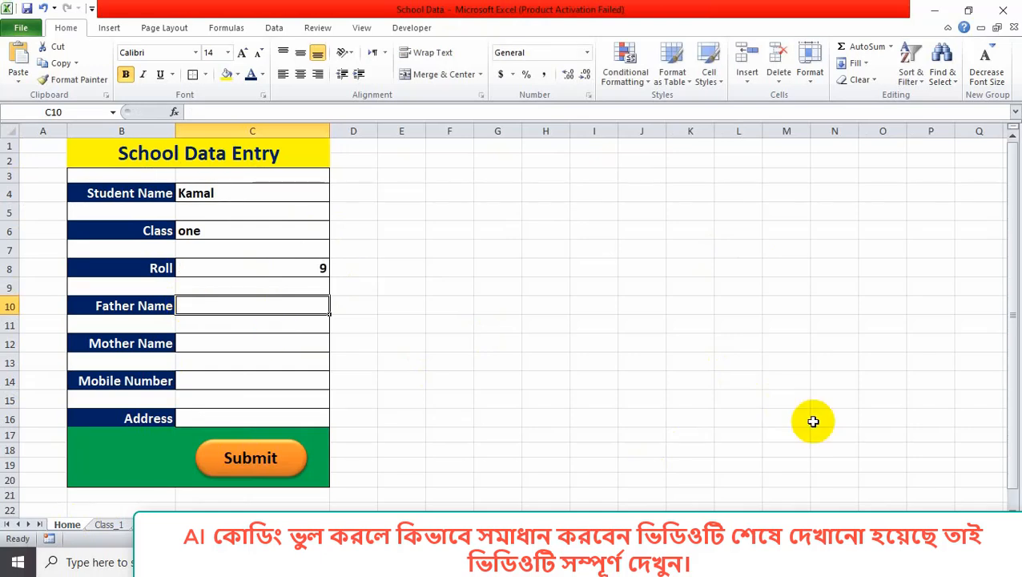
text(Jamal)
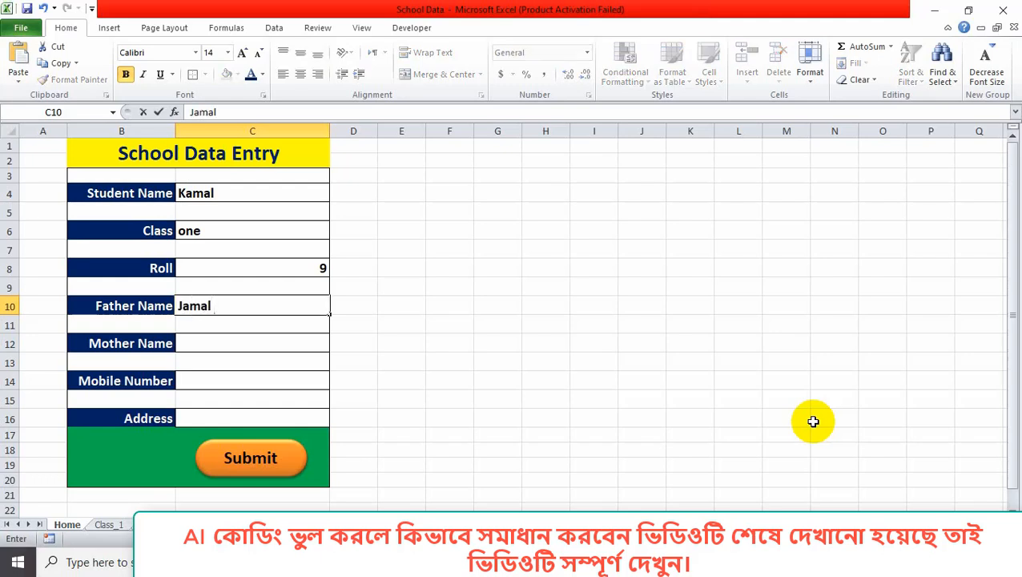
key(Return)
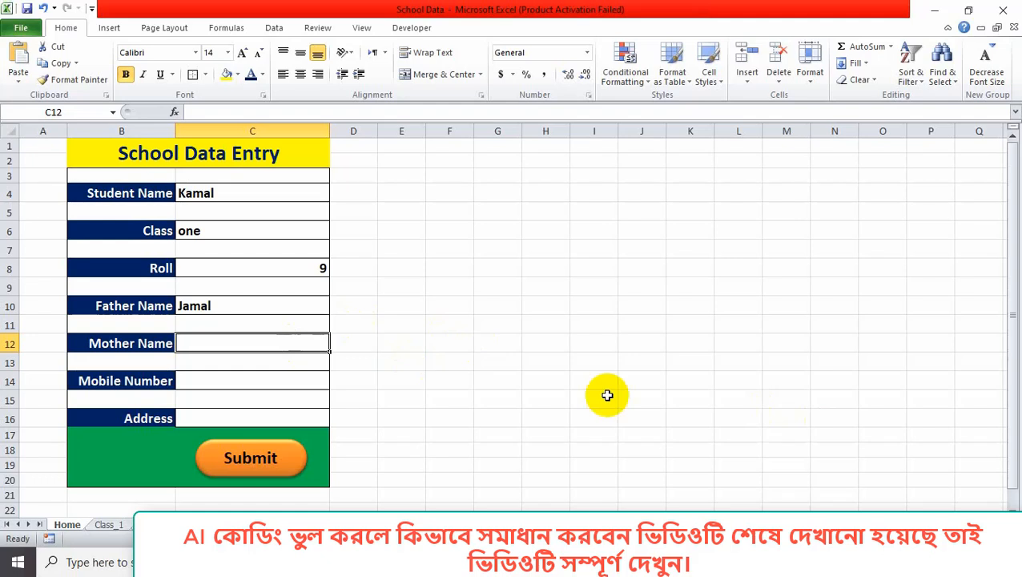
text(Rani)
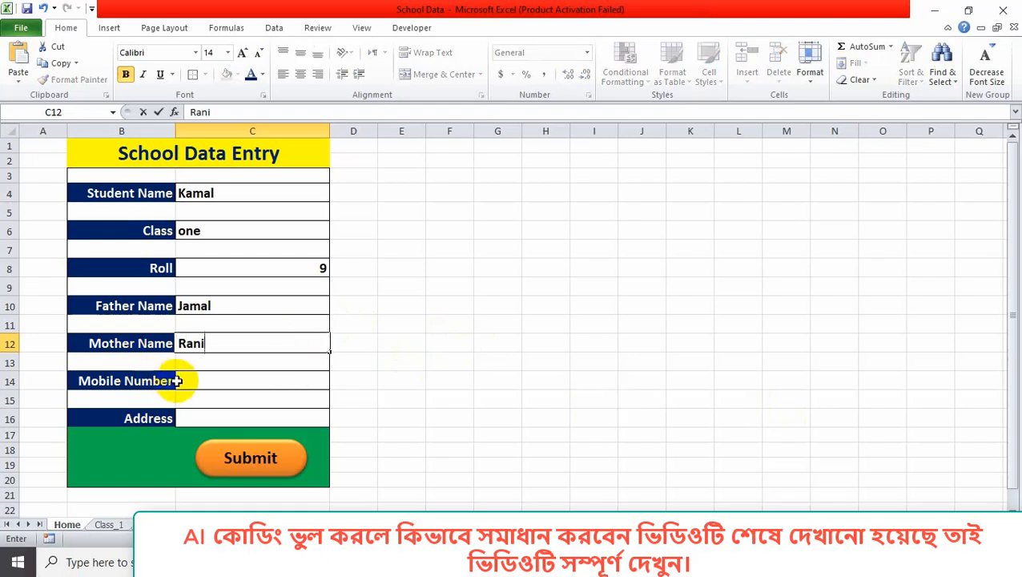
key(Return)
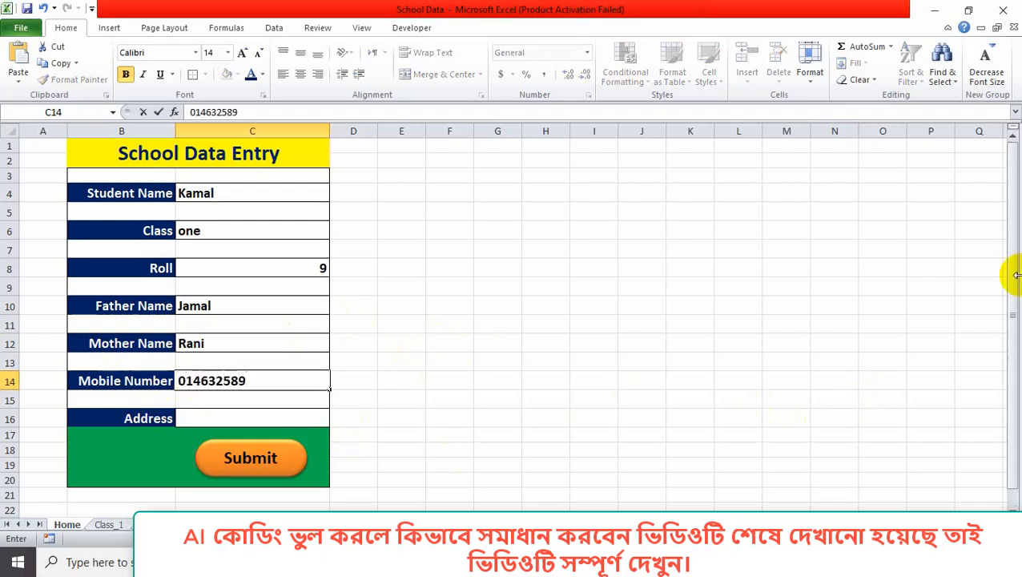
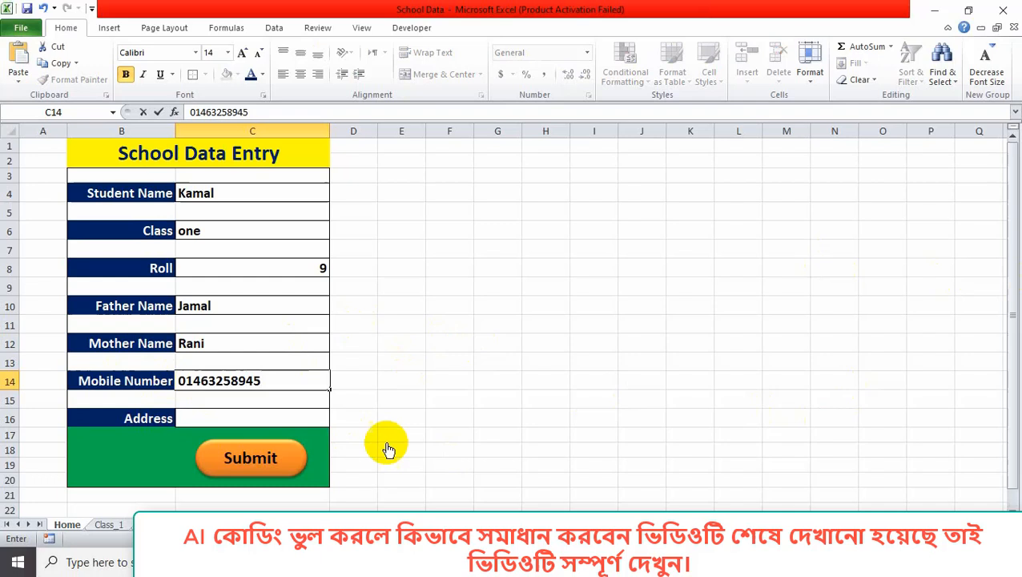
click(201, 414)
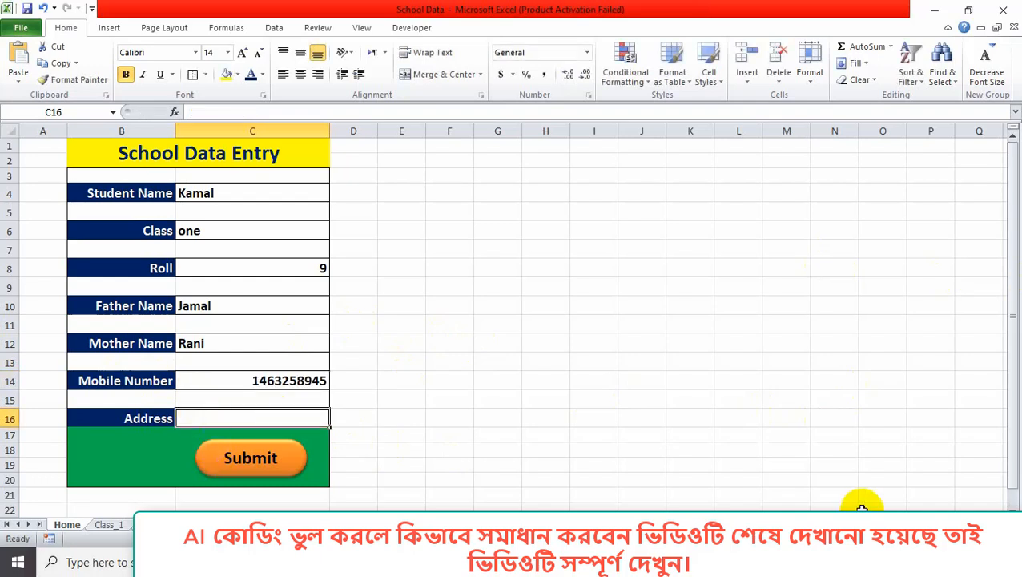
text(Dhaka)
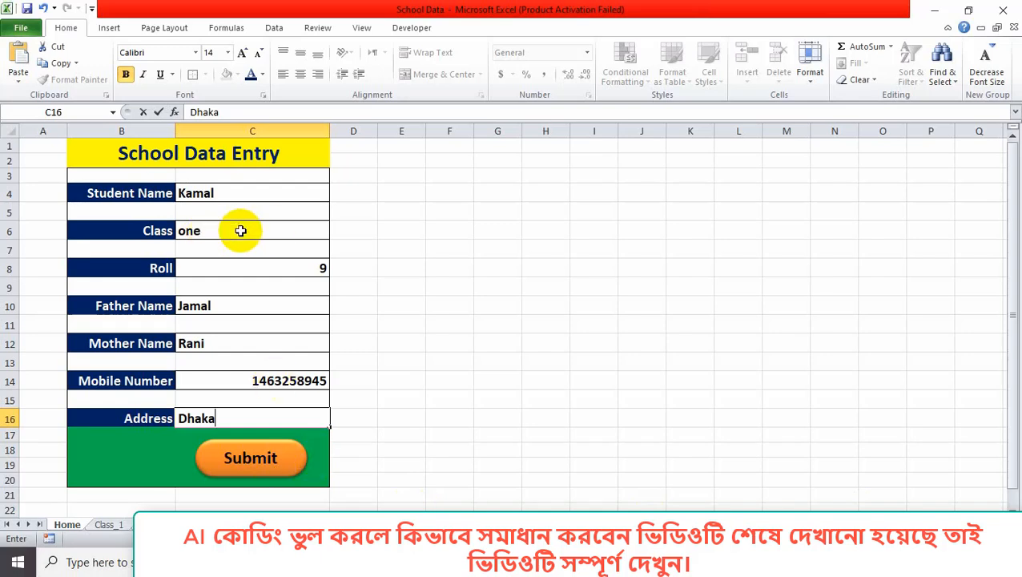
click(237, 457)
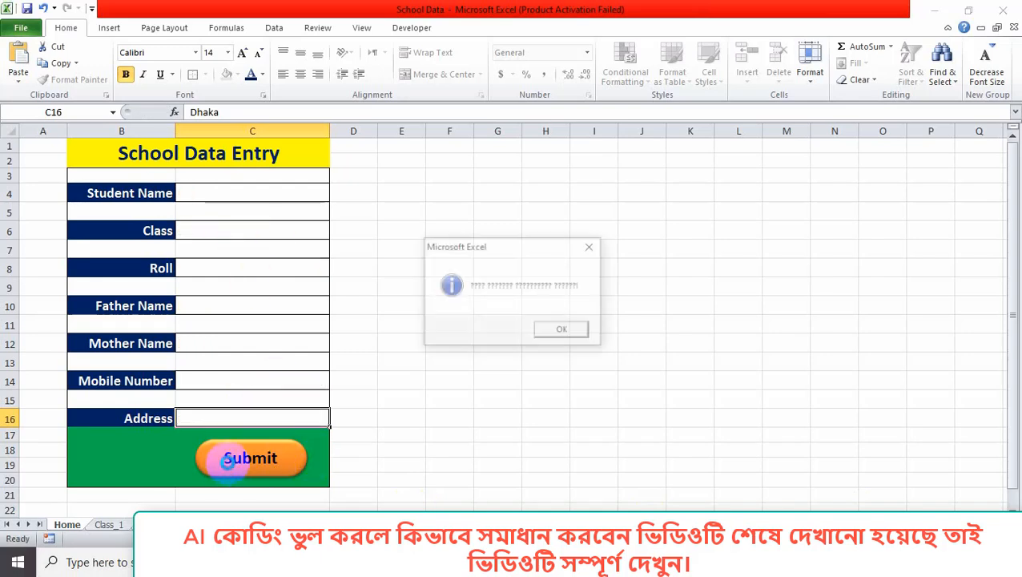
Close the confirmation, verify the roll 9 record on Class_1, and return to Student Name.
click(561, 331)
click(107, 526)
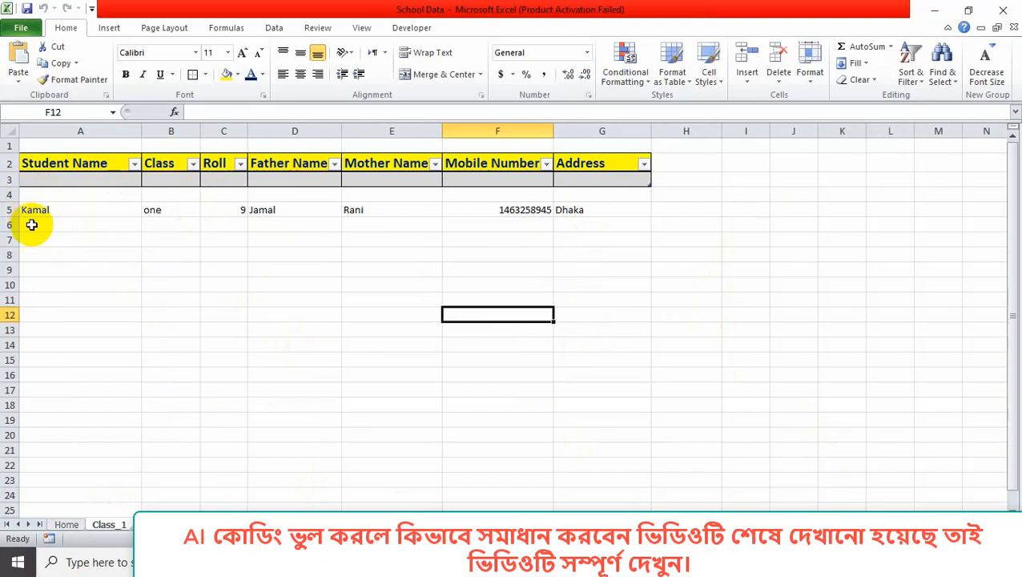
click(67, 525)
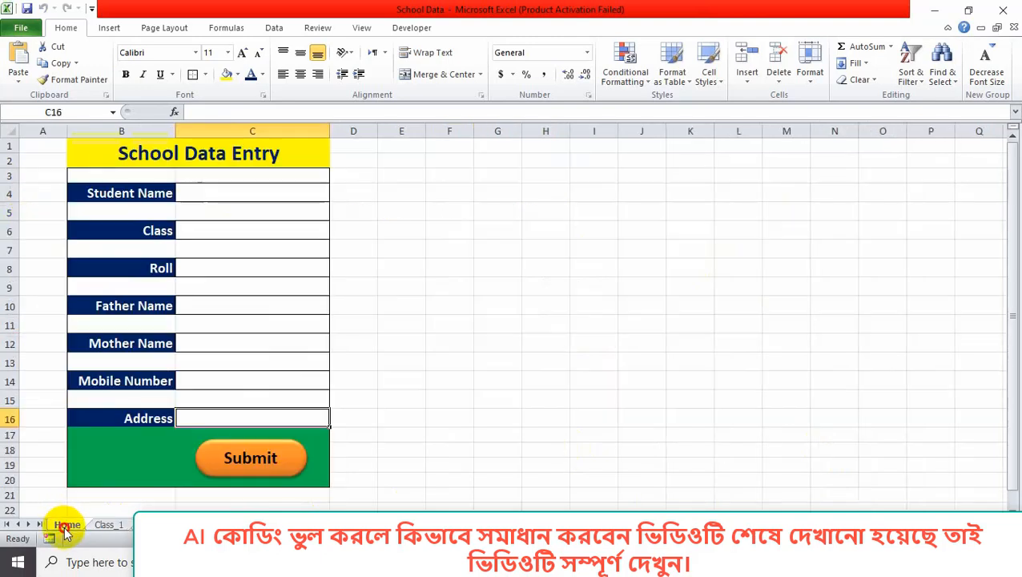
click(237, 196)
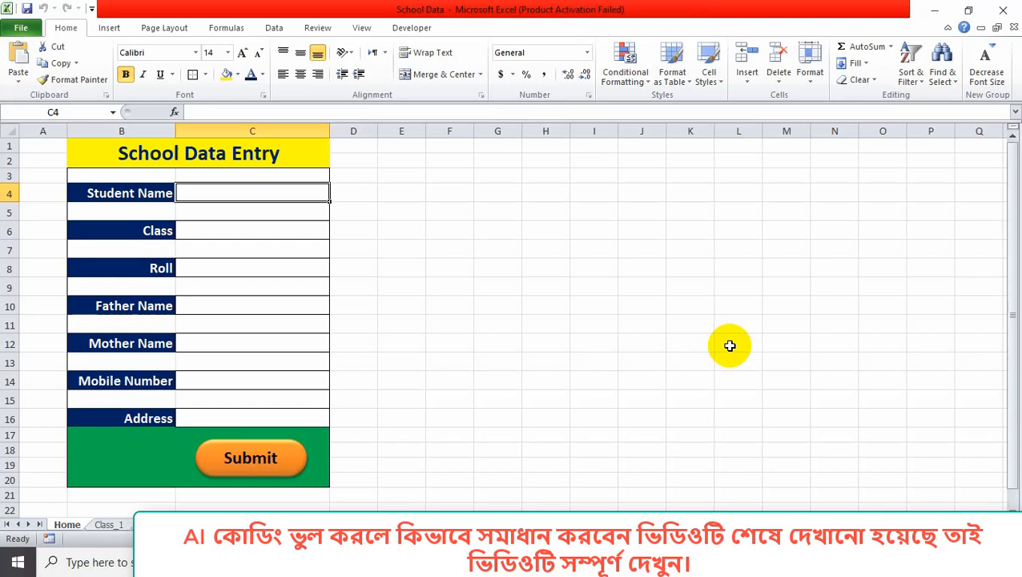
Enter the second student's name, choose class one from the dropdown, and set roll 3.
text(Karim)
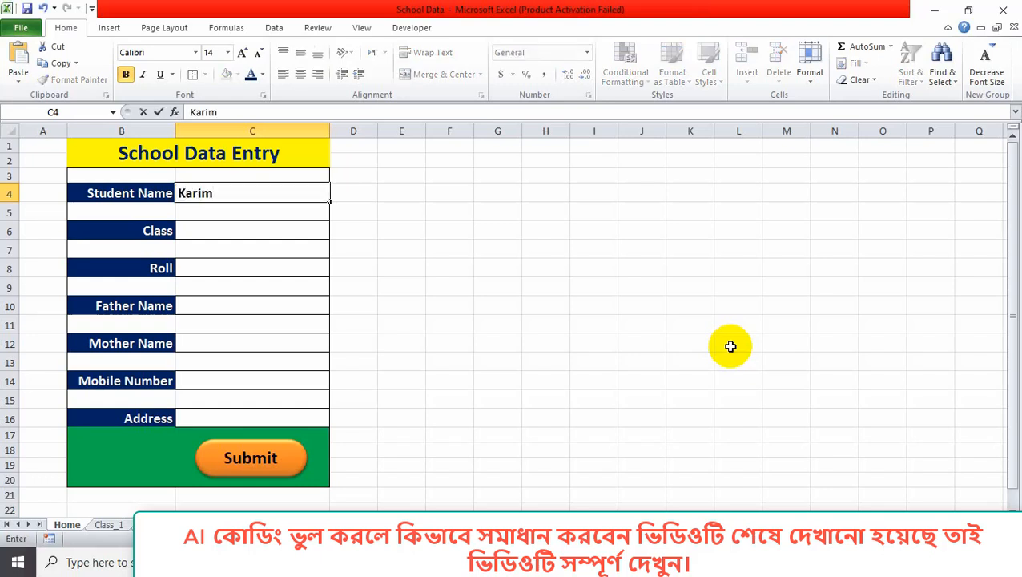
click(264, 230)
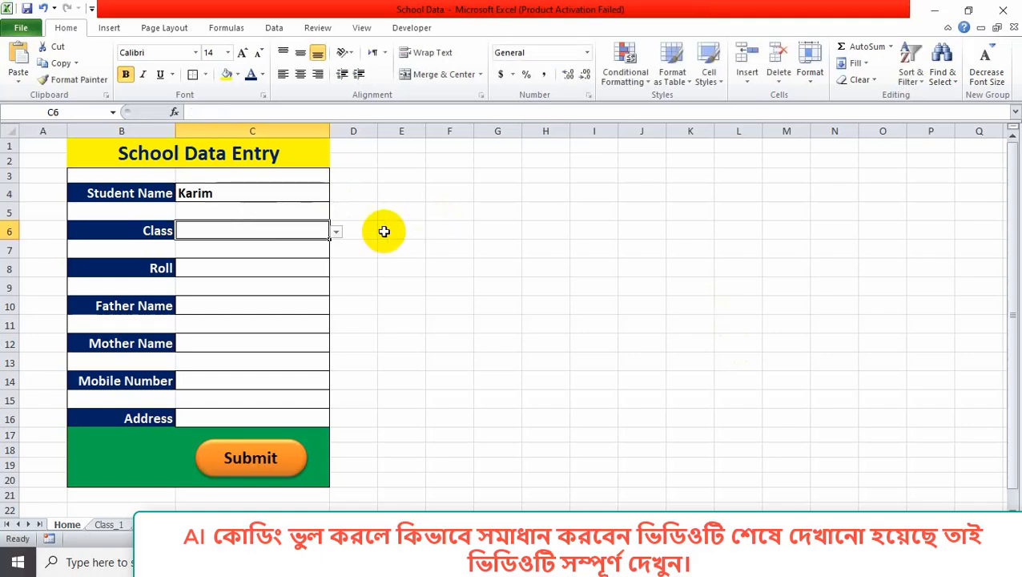
click(336, 231)
click(307, 240)
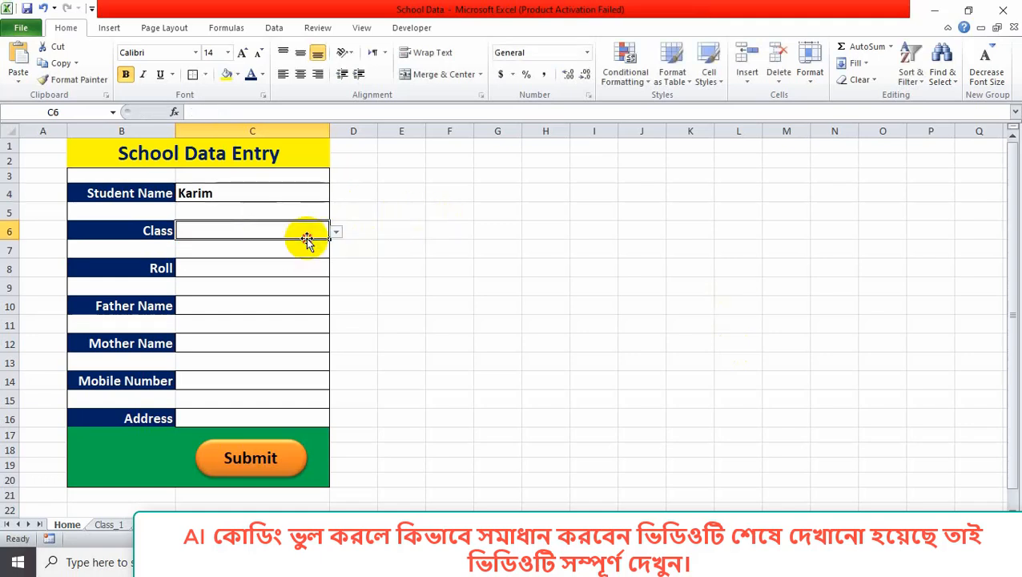
key(Down)
key(Down)
click(337, 231)
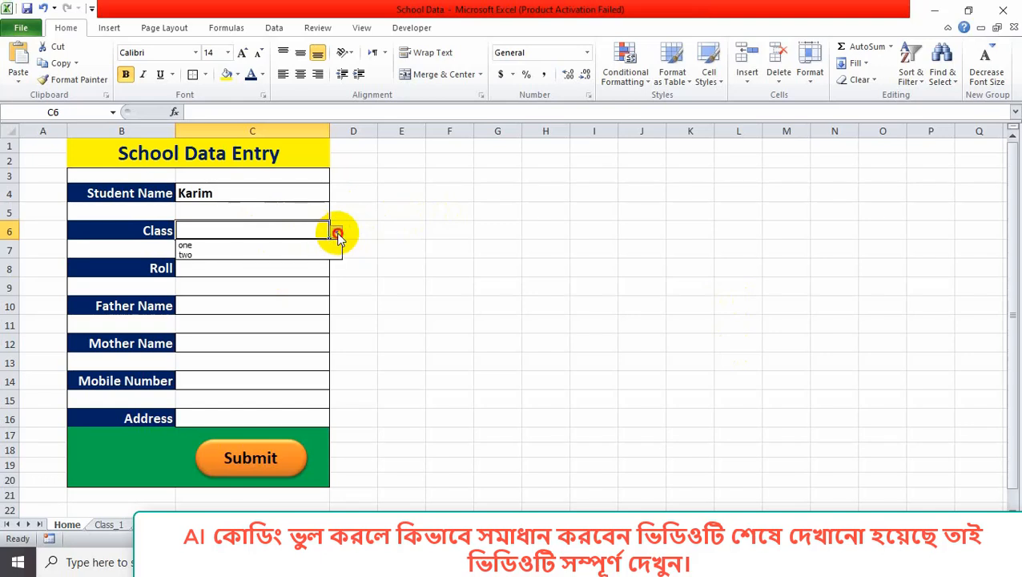
click(326, 246)
click(269, 267)
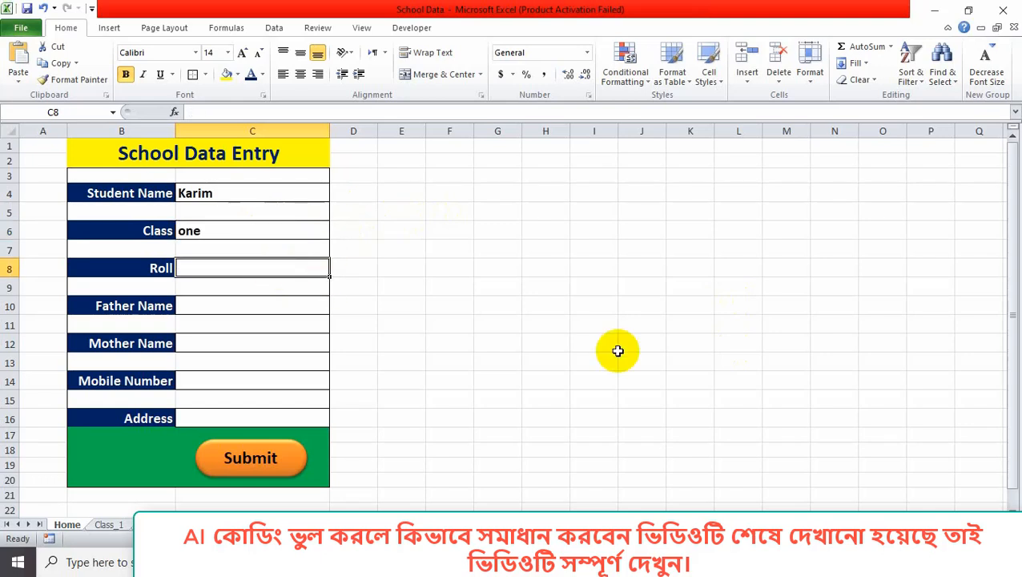
text(3)
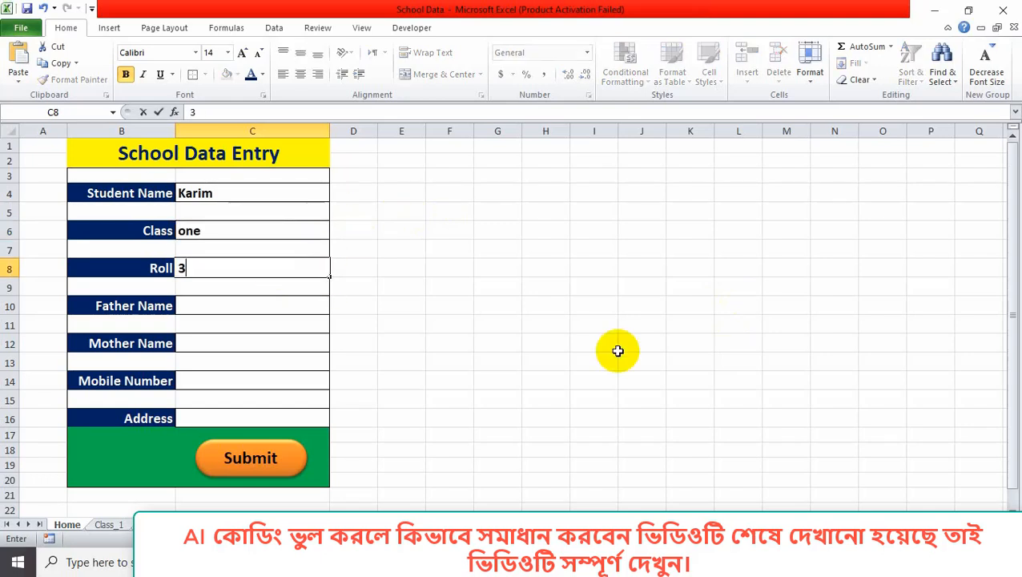
Fill in the parents' names, mobile number and address, then submit the record.
click(305, 309)
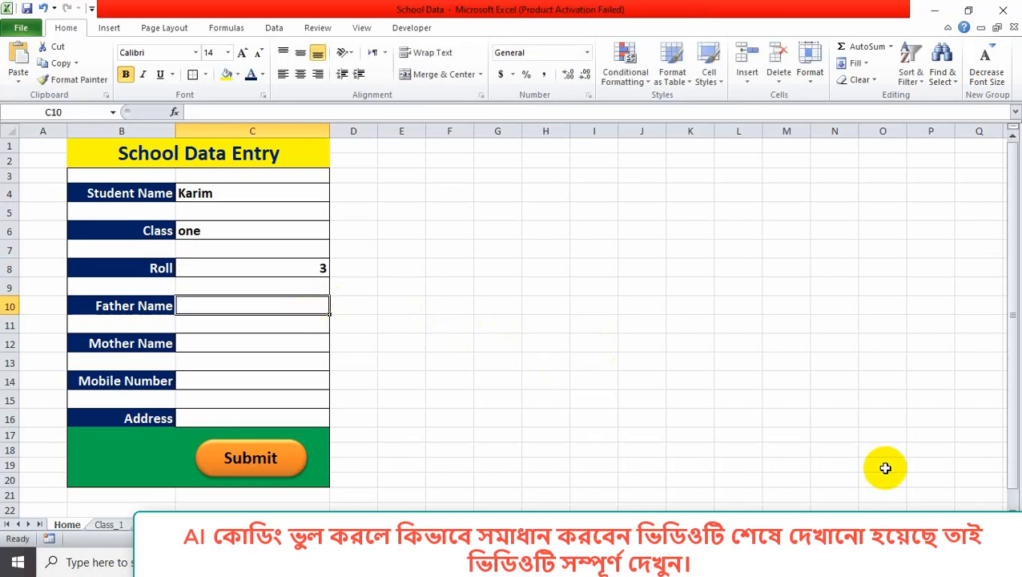
text(Ka)
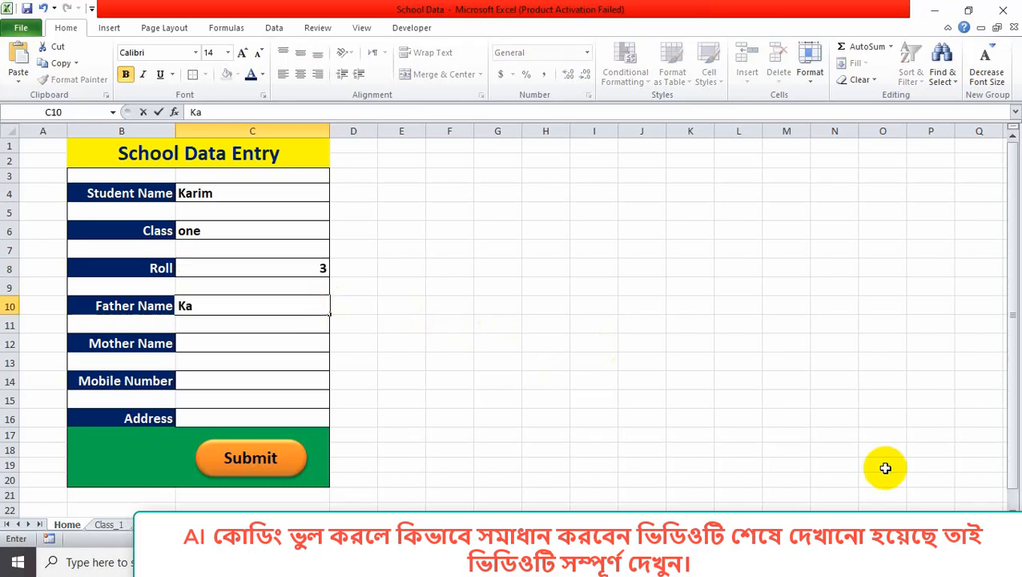
text(mal)
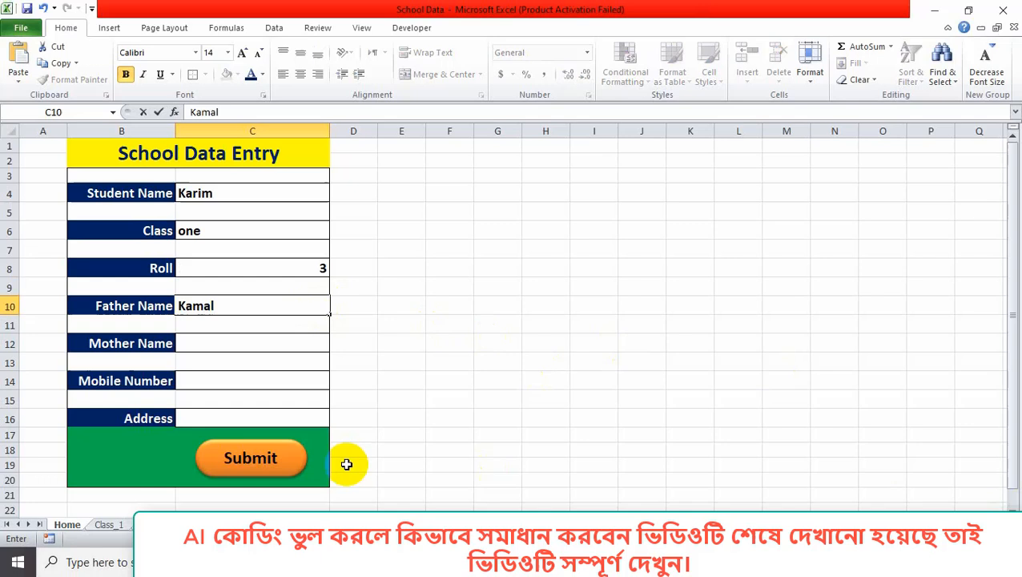
click(251, 346)
text(Jasmin)
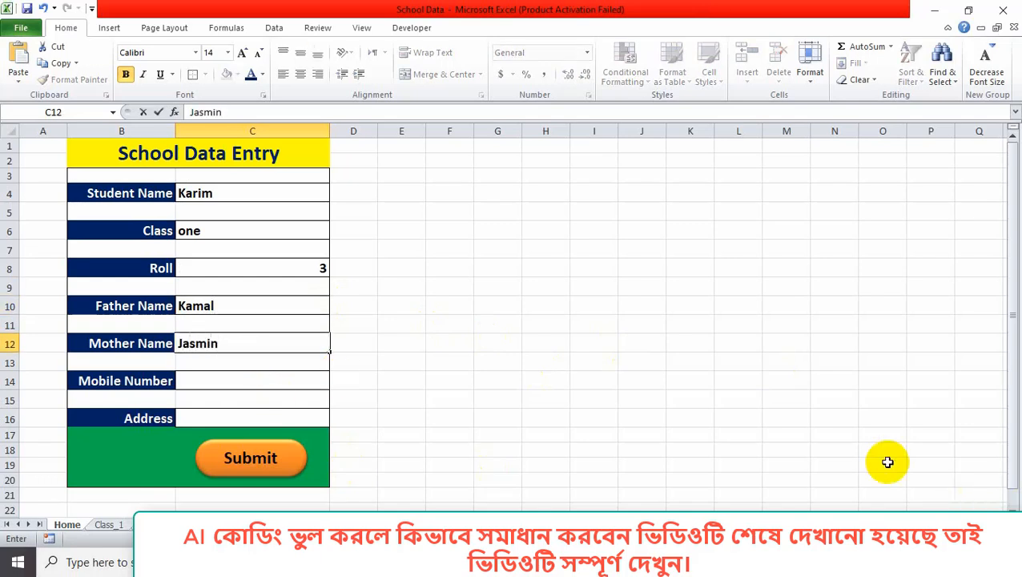
click(239, 381)
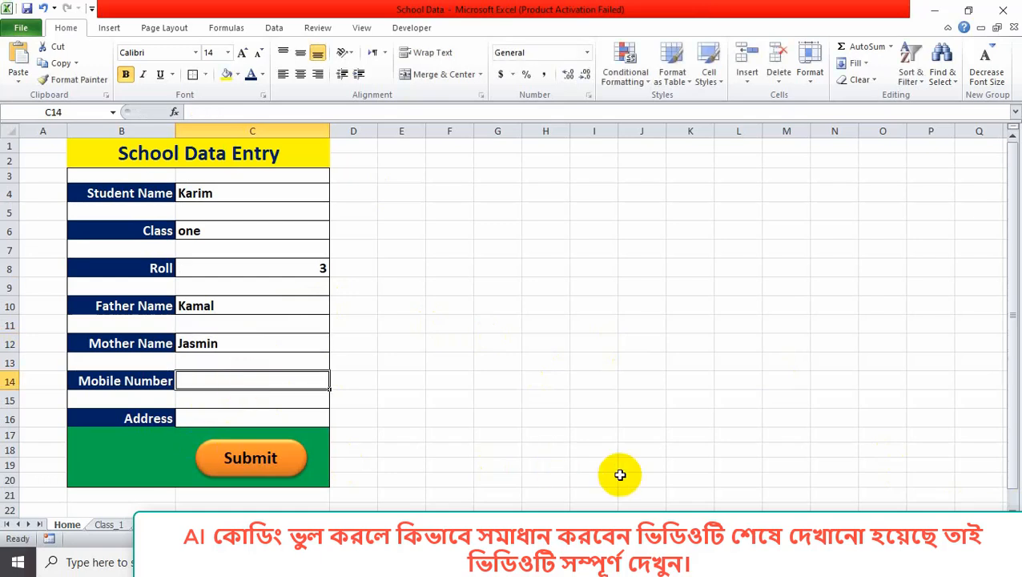
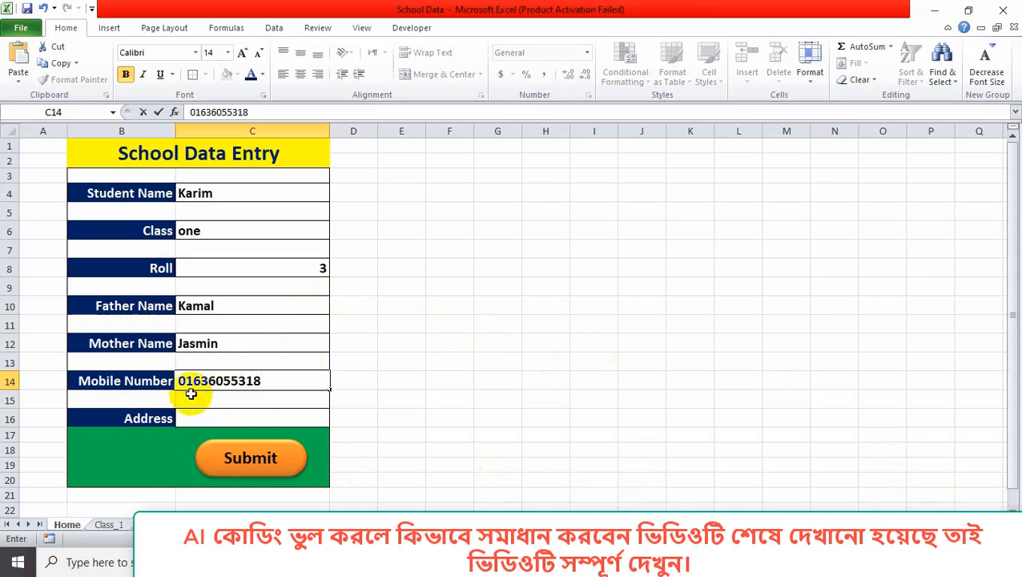
click(210, 418)
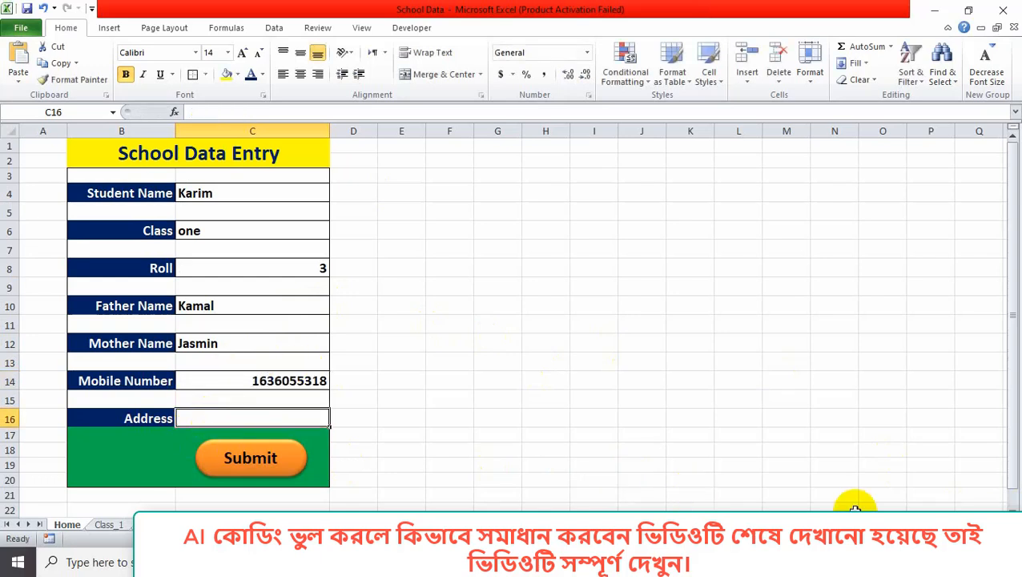
text(Dhaka)
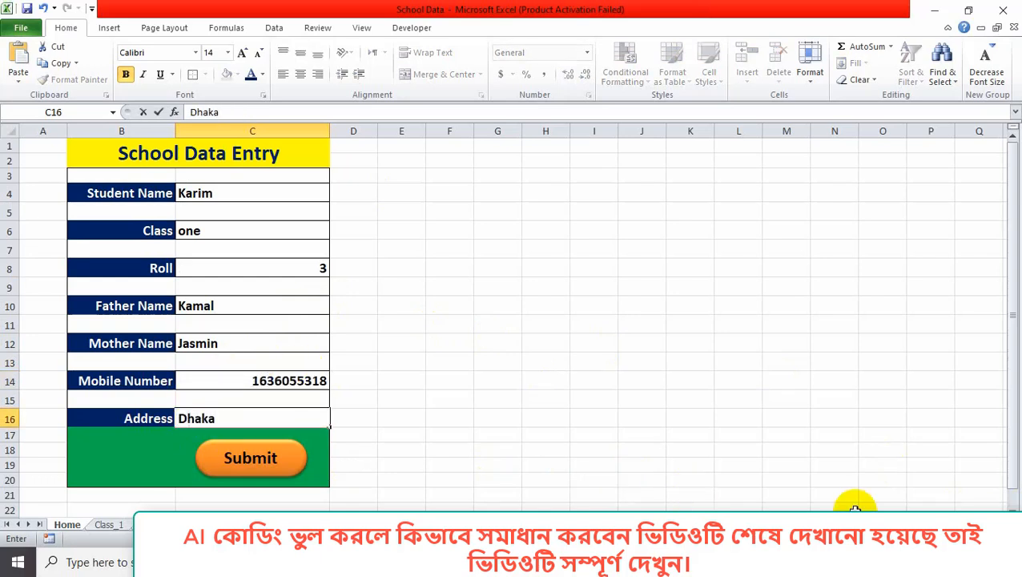
click(242, 457)
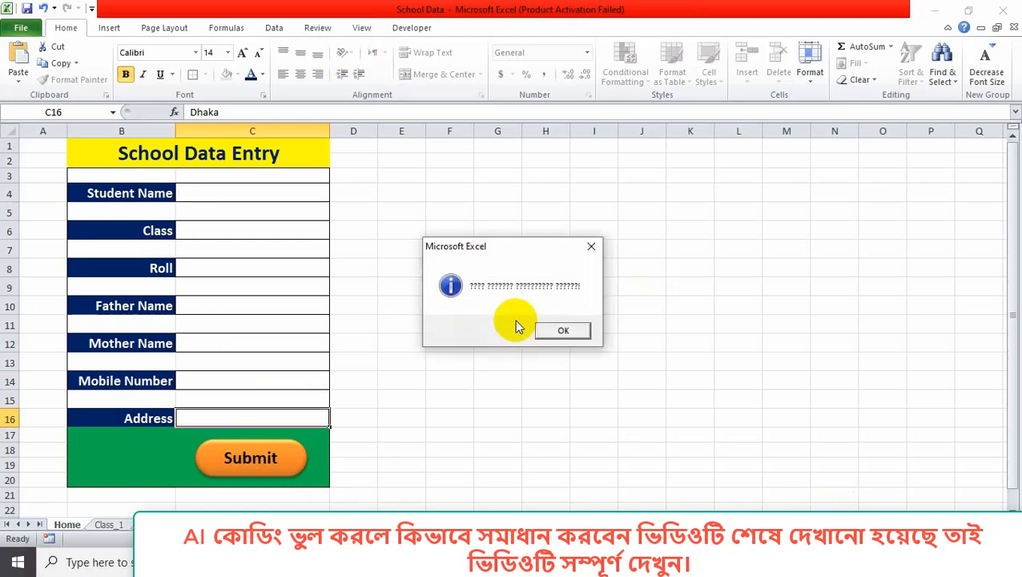
Close the confirmation and review the roll 9 and roll 3 records in Class_1 rows 5–6.
click(570, 331)
click(110, 524)
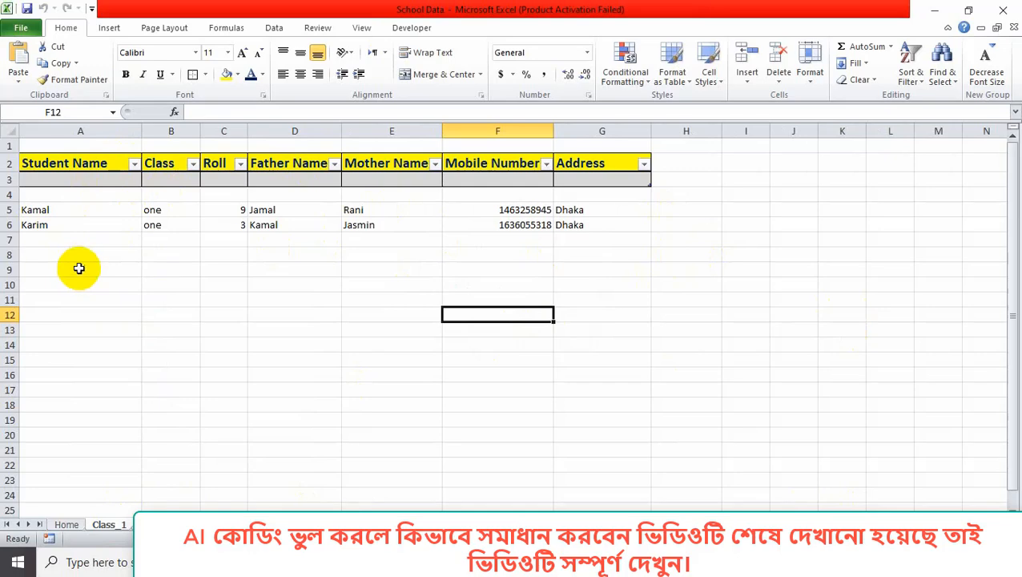
scroll(91, 273, down, 1)
scroll(91, 273, up, 1)
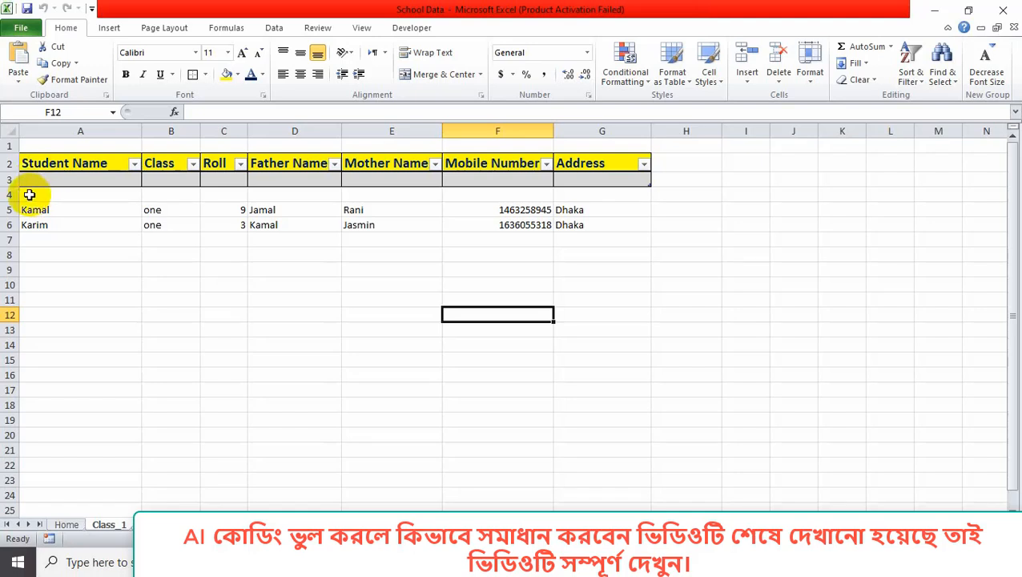
drag(31, 197, 607, 213)
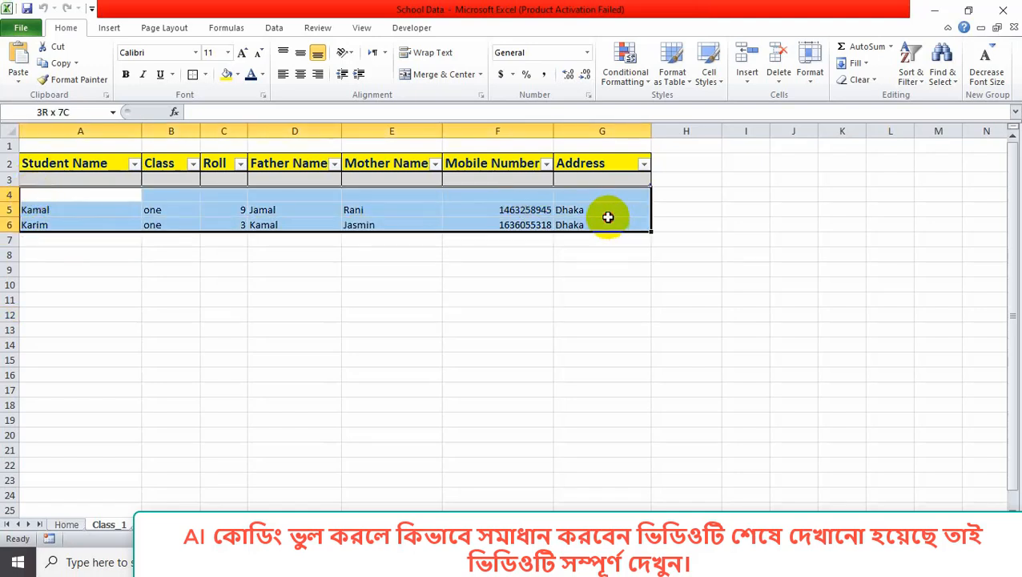
click(888, 274)
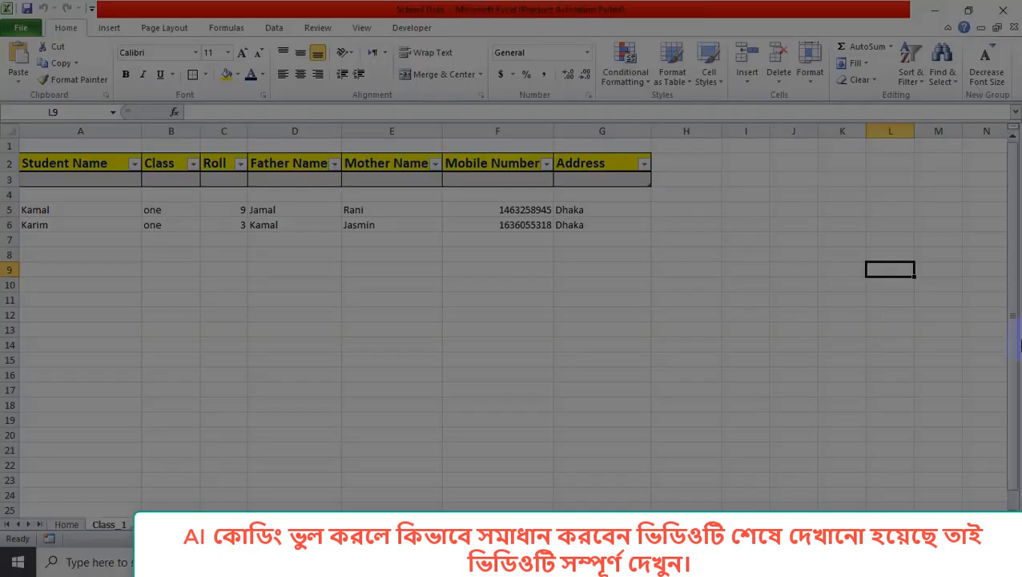
Capture the Class_1 table with Lightshot and save it to the Desktop as Screenshot_3.
drag(12, 112, 757, 305)
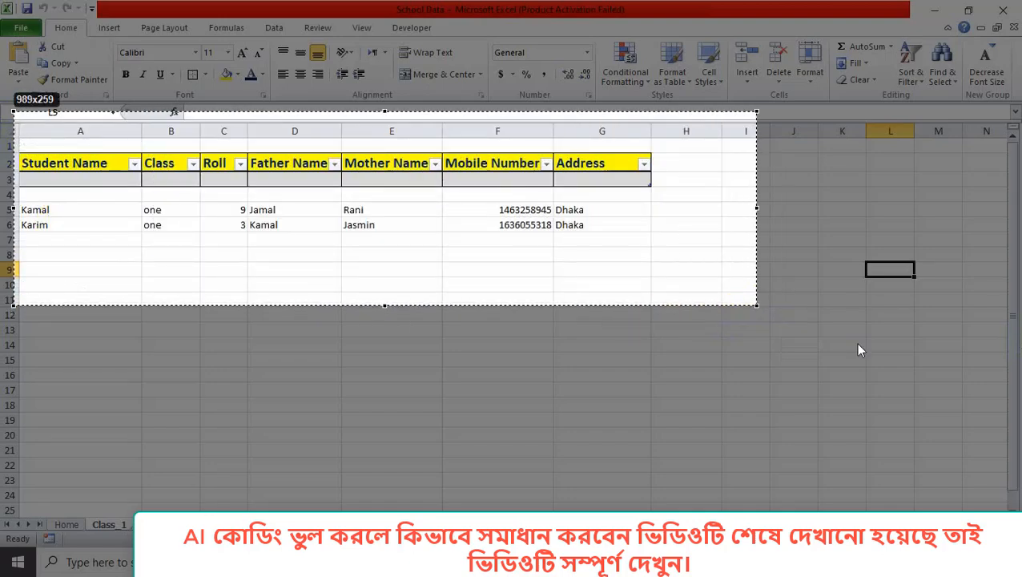
key(ctrl+s)
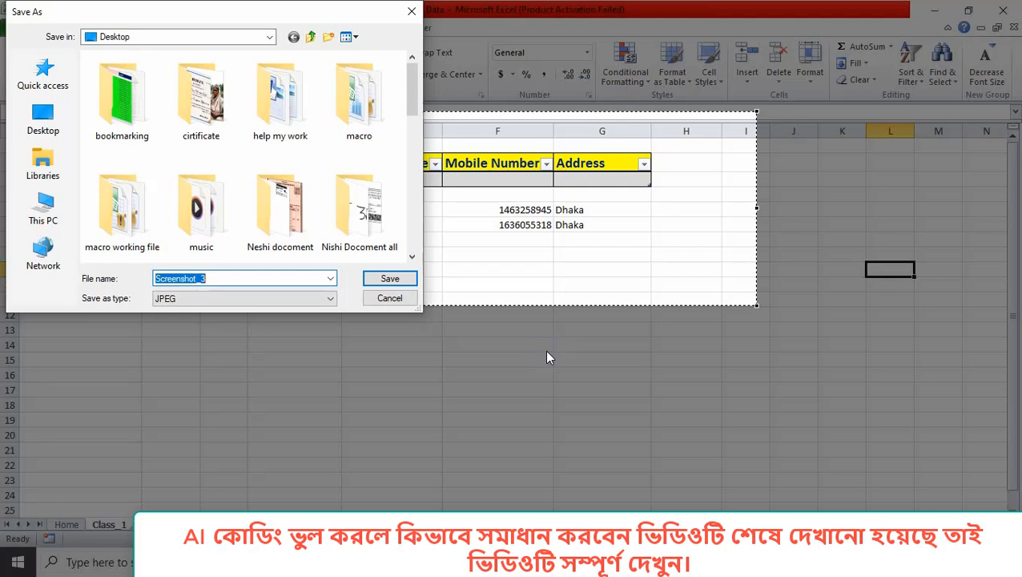
click(56, 114)
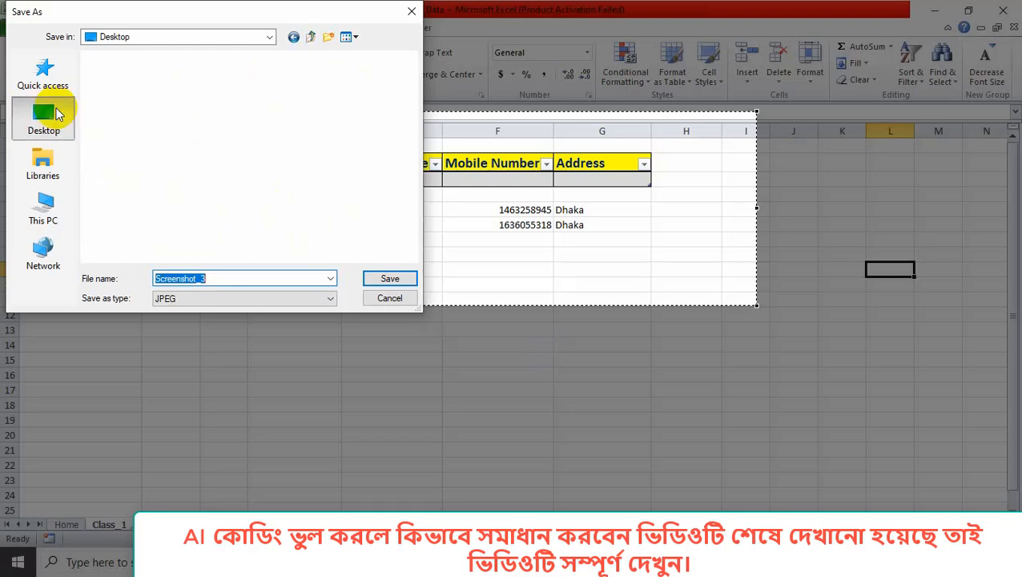
click(383, 275)
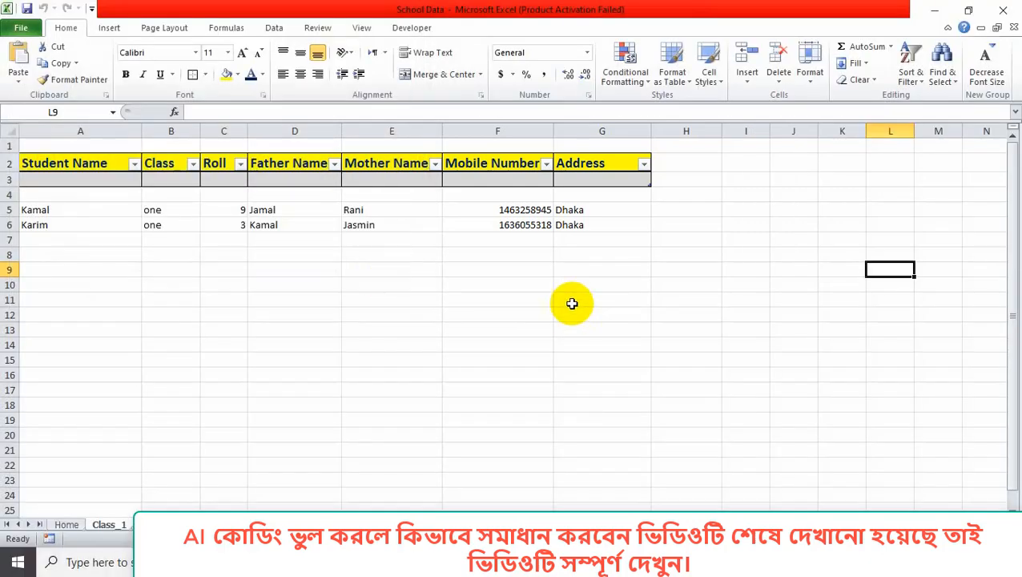
click(377, 562)
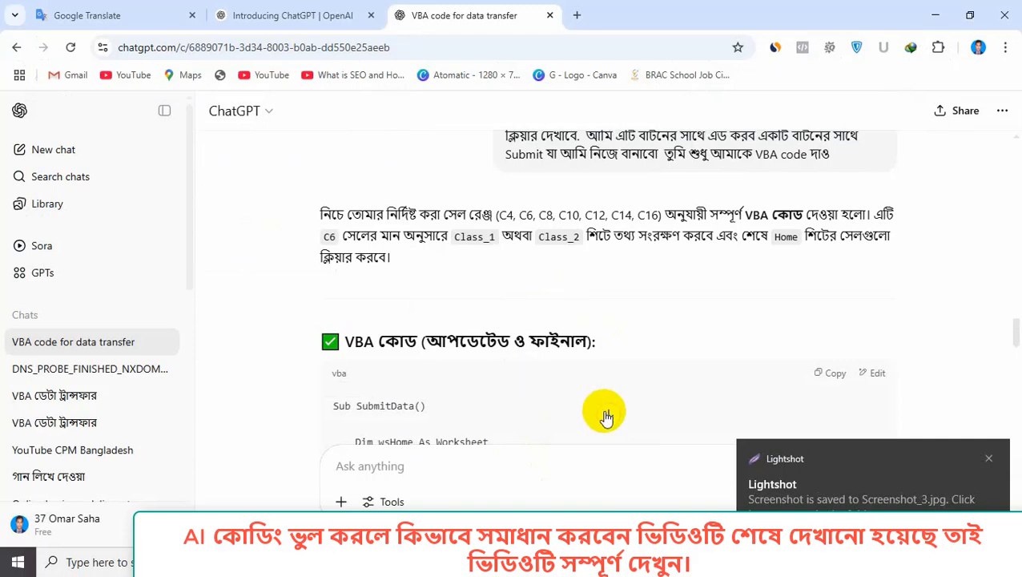
Dictate the Bengali request into Google Translate by voice, restarting once from an empty box.
click(81, 14)
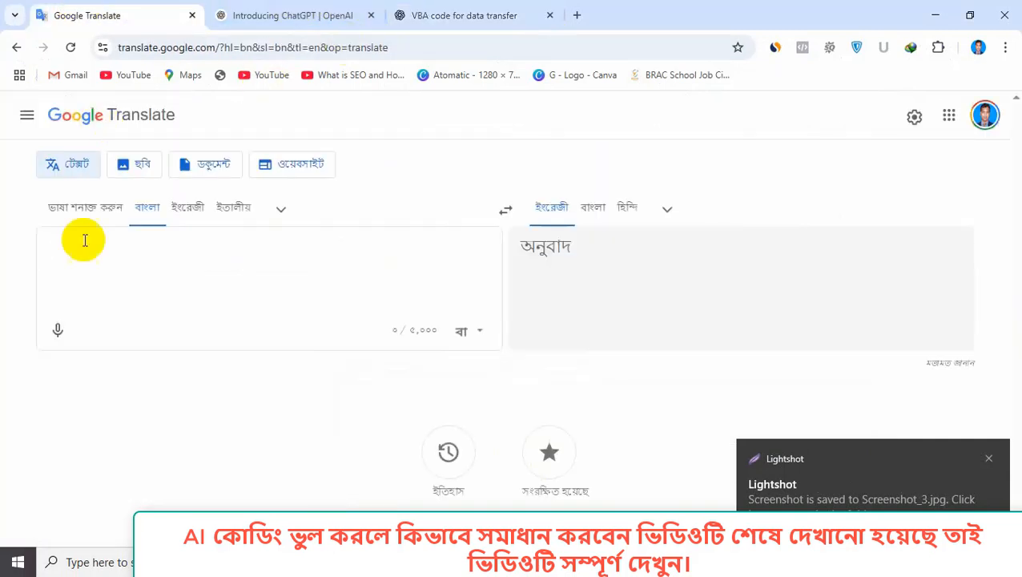
click(60, 330)
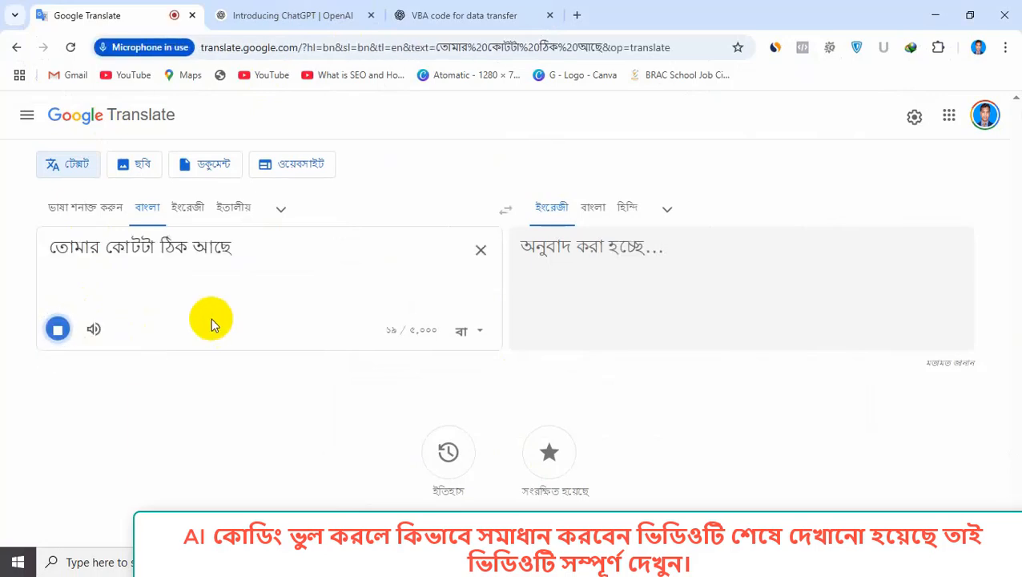
click(478, 250)
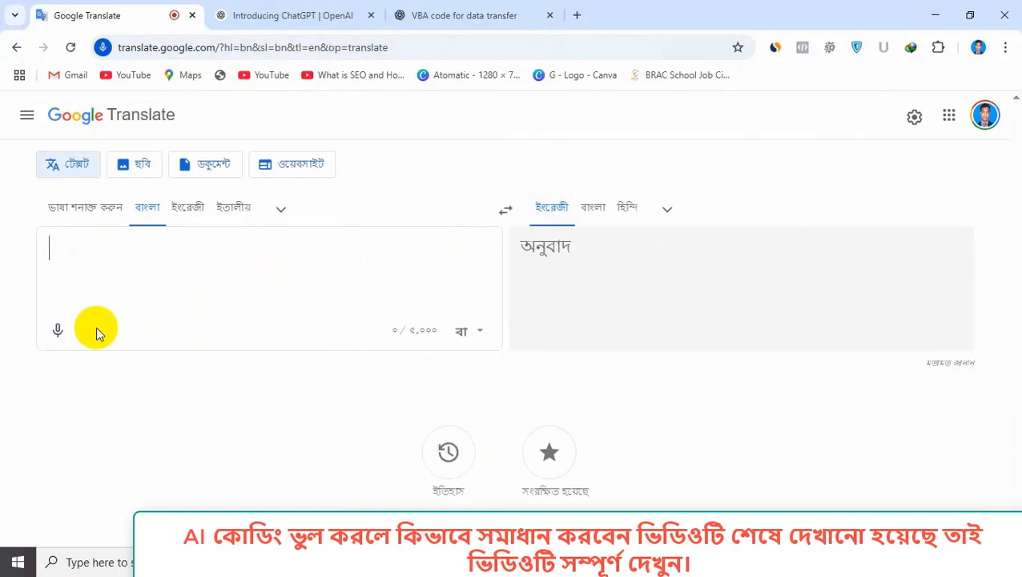
click(58, 329)
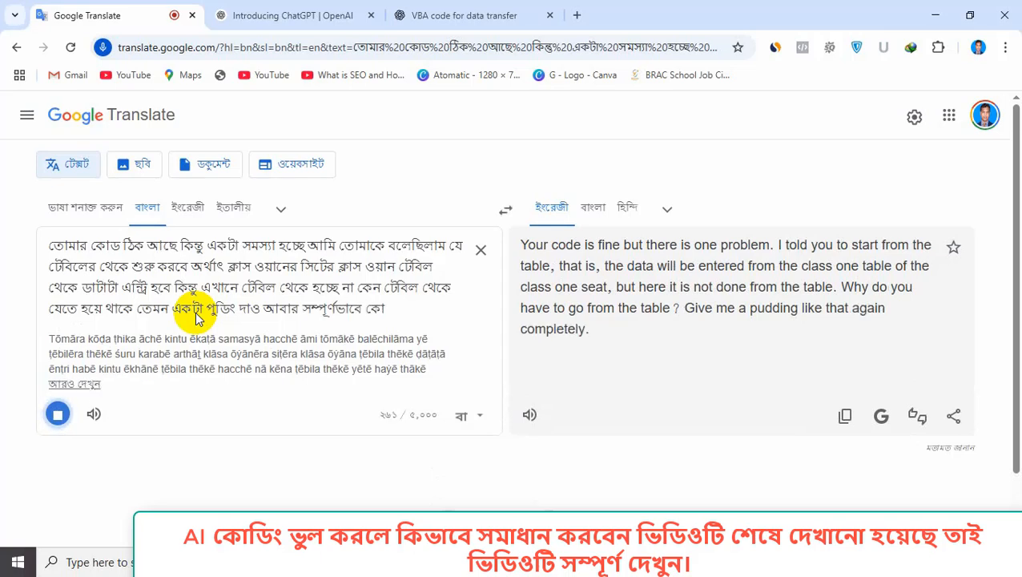
click(58, 414)
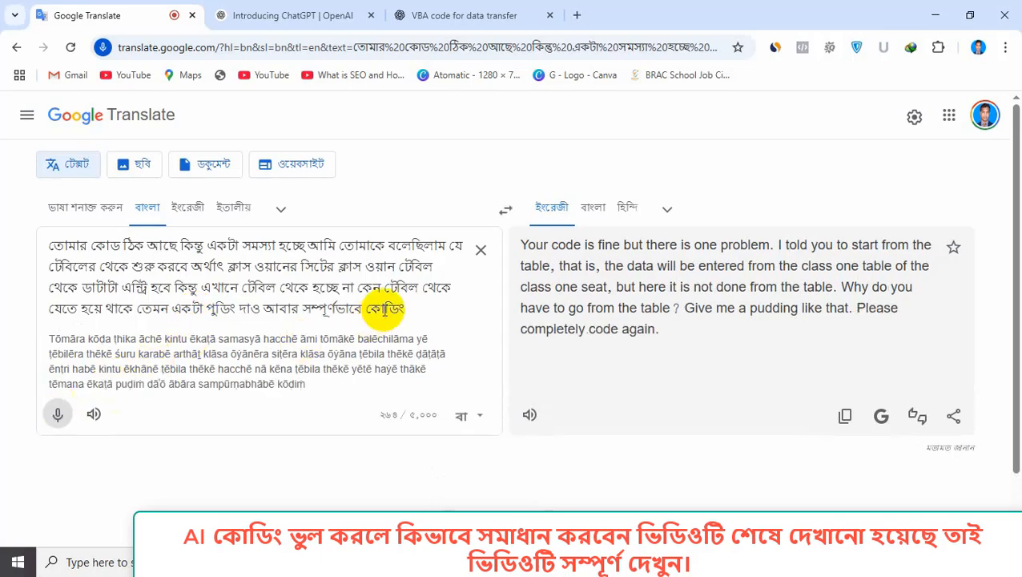
Replace the misheard word পুডিং with the trailing word কোডিং.
drag(370, 311, 404, 312)
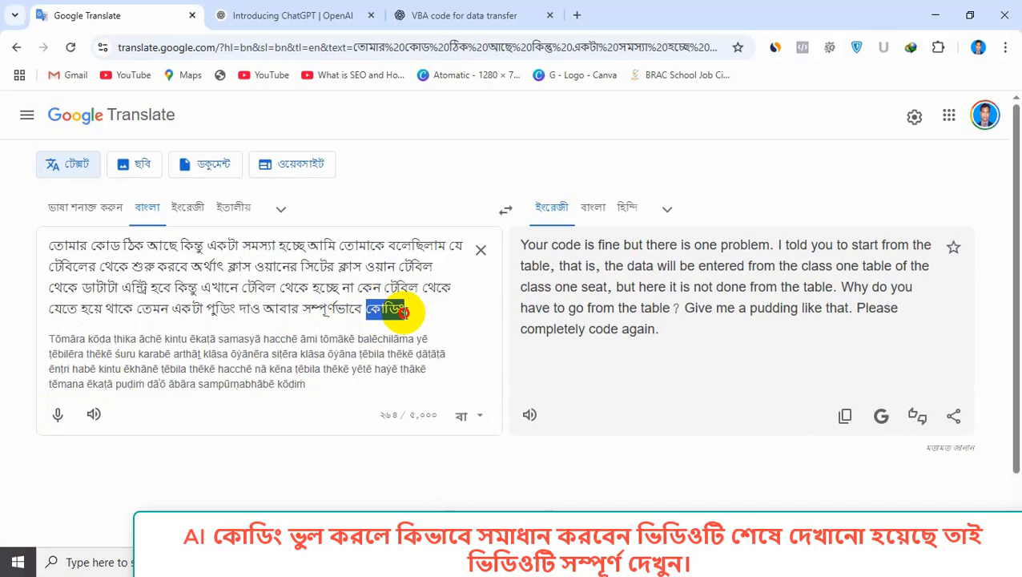
right_click(404, 313)
click(455, 205)
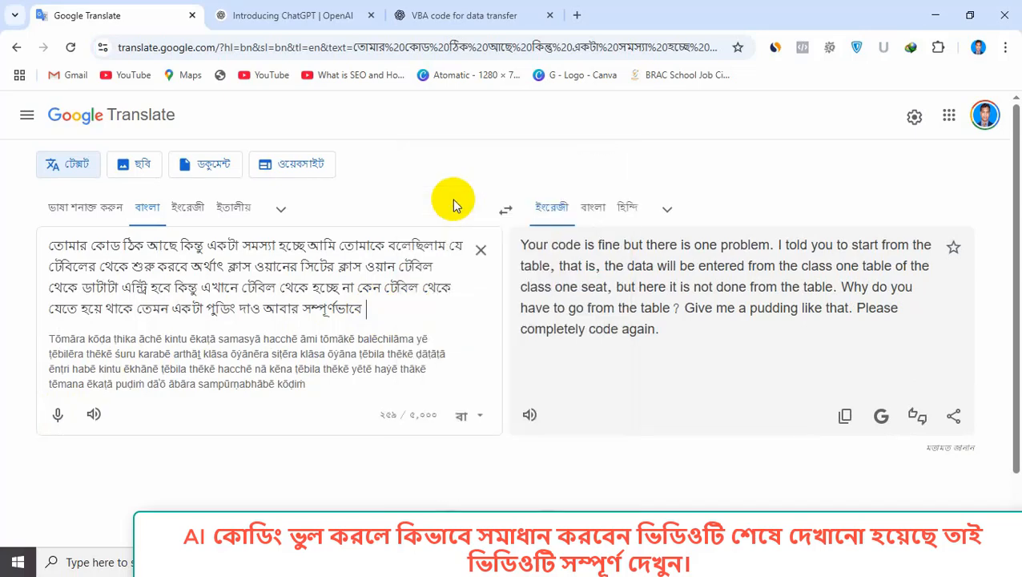
double_click(222, 311)
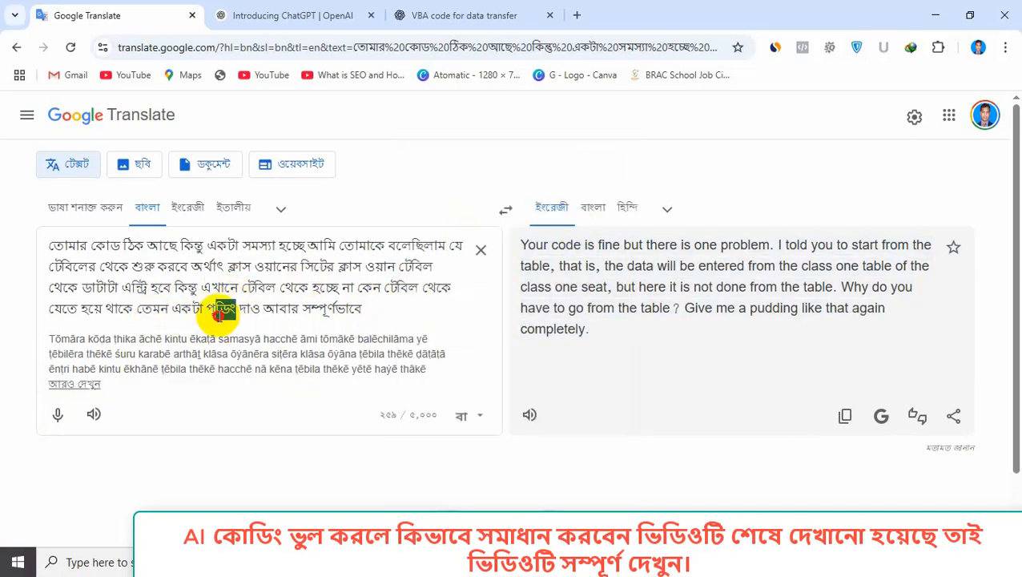
right_click(210, 312)
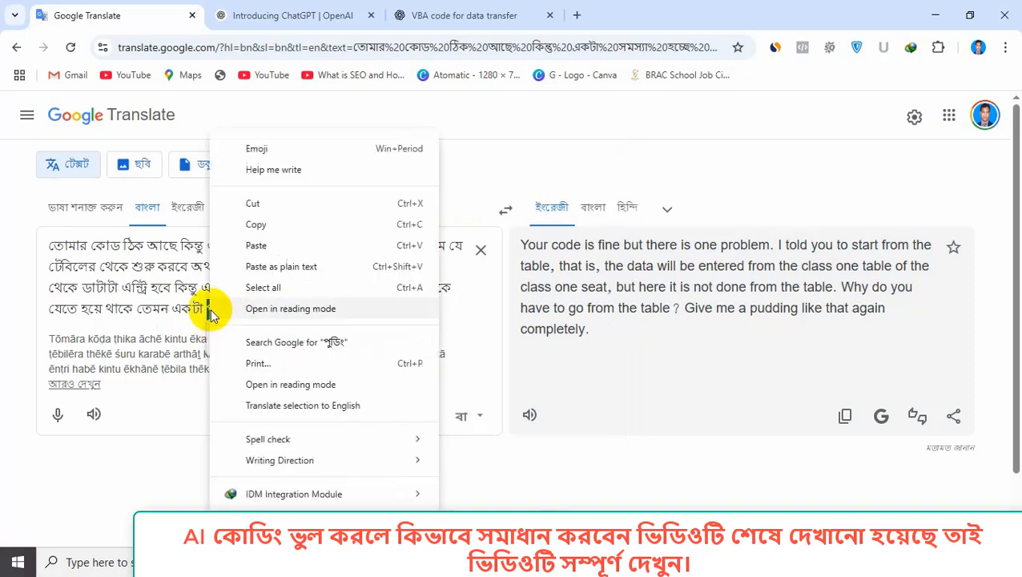
click(256, 244)
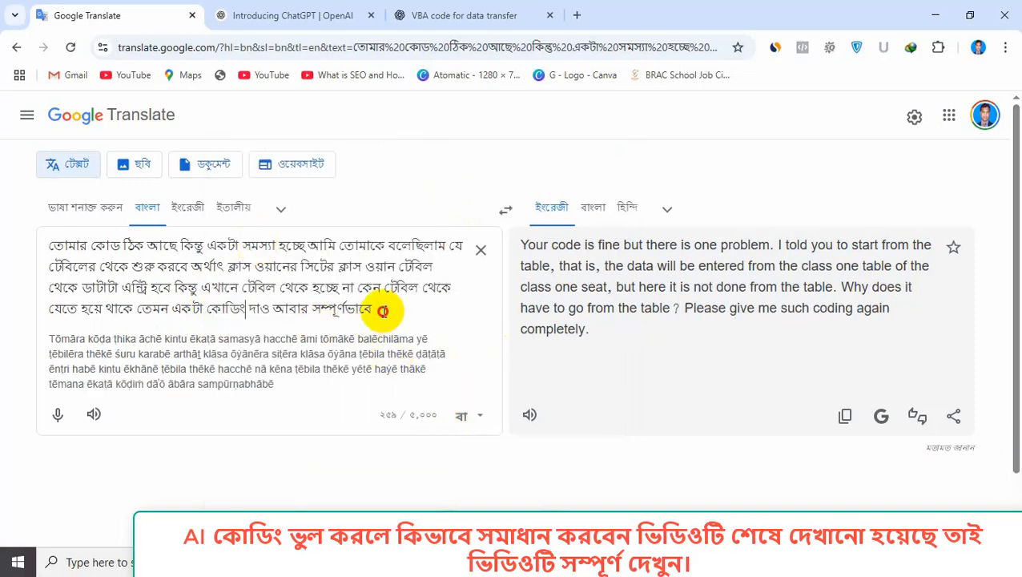
Copy the full Bengali source text and return to the ChatGPT chat.
drag(383, 311, 14, 244)
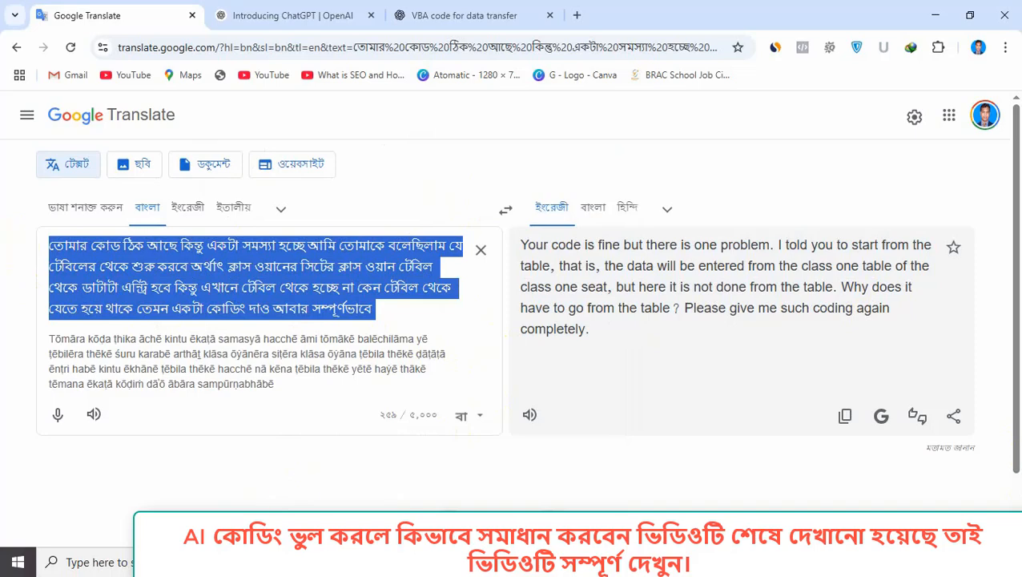
right_click(172, 270)
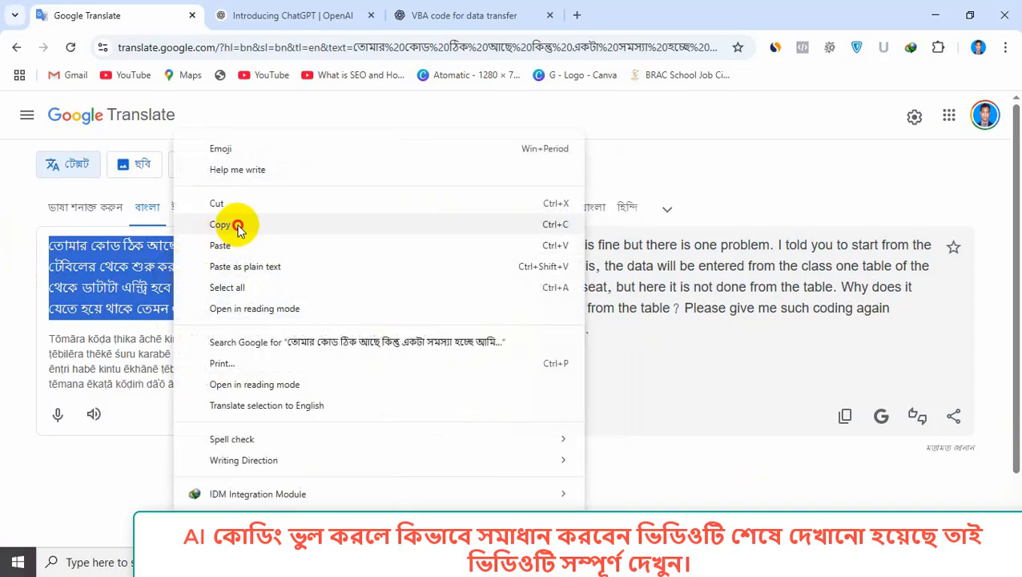
click(238, 226)
click(457, 12)
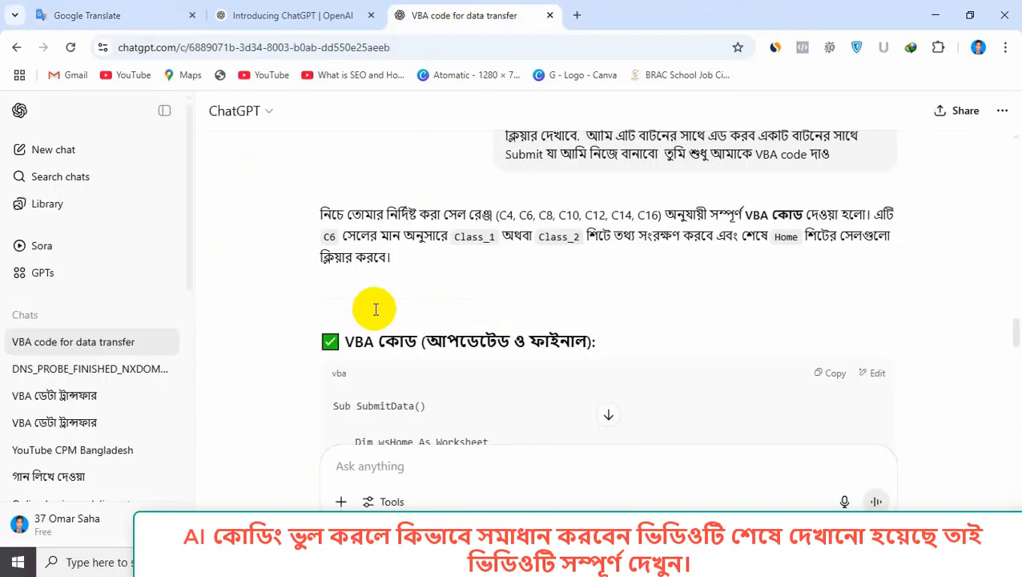
Attach Screenshot_3 from the Desktop to the ChatGPT message.
click(342, 502)
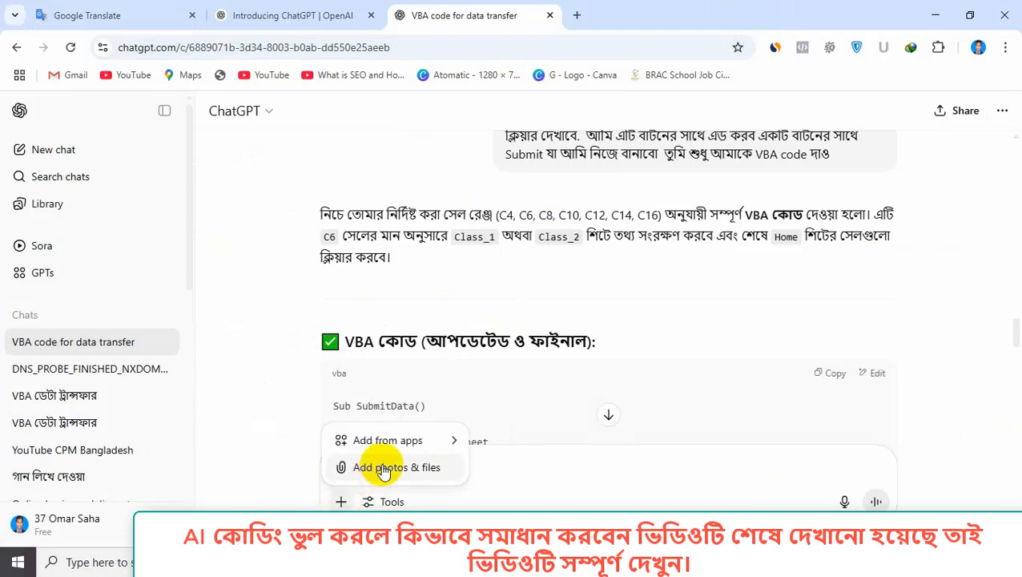
click(383, 468)
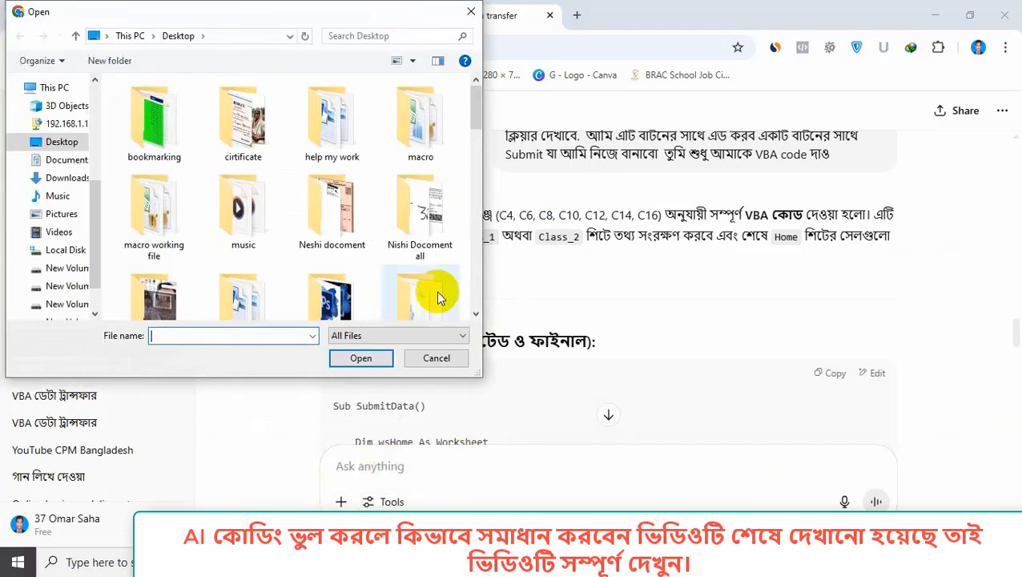
drag(478, 116, 475, 308)
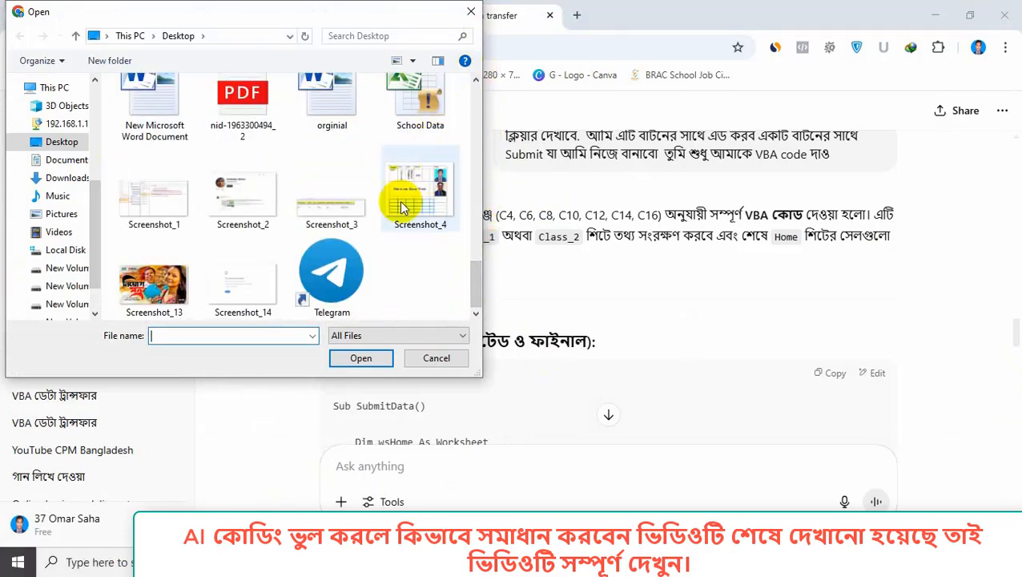
click(336, 210)
click(359, 361)
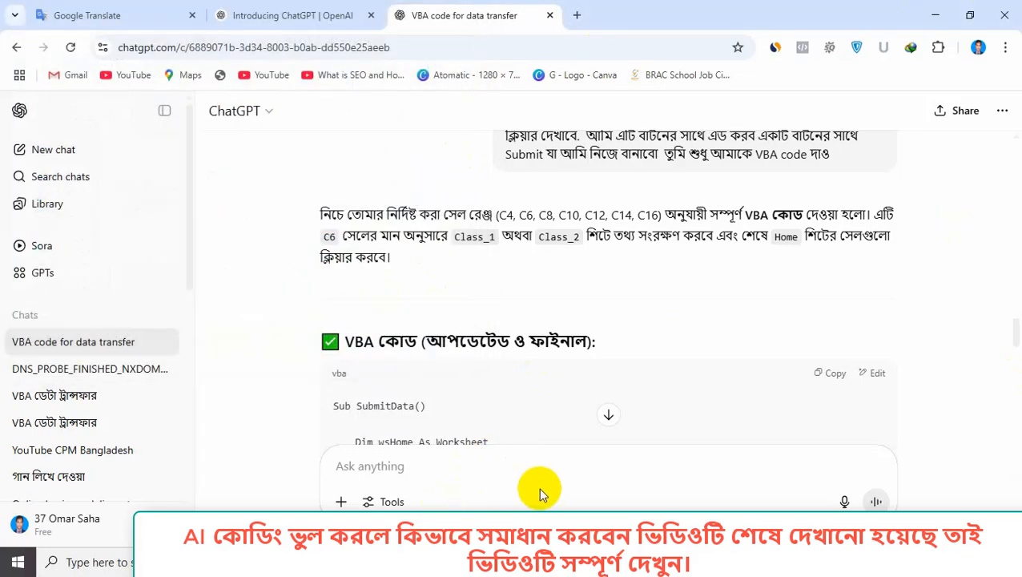
scroll(493, 384, down, 10)
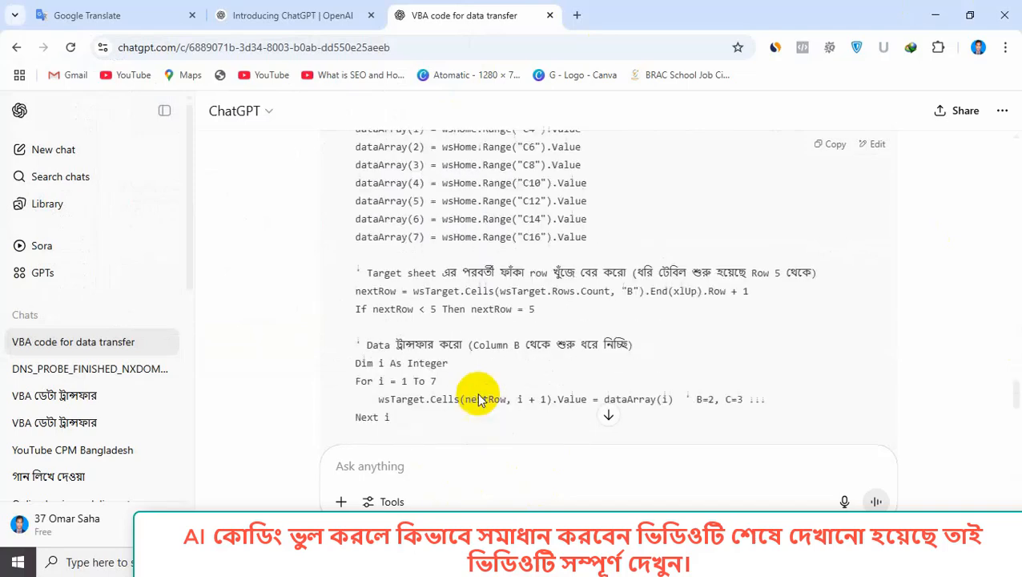
scroll(478, 399, down, 15)
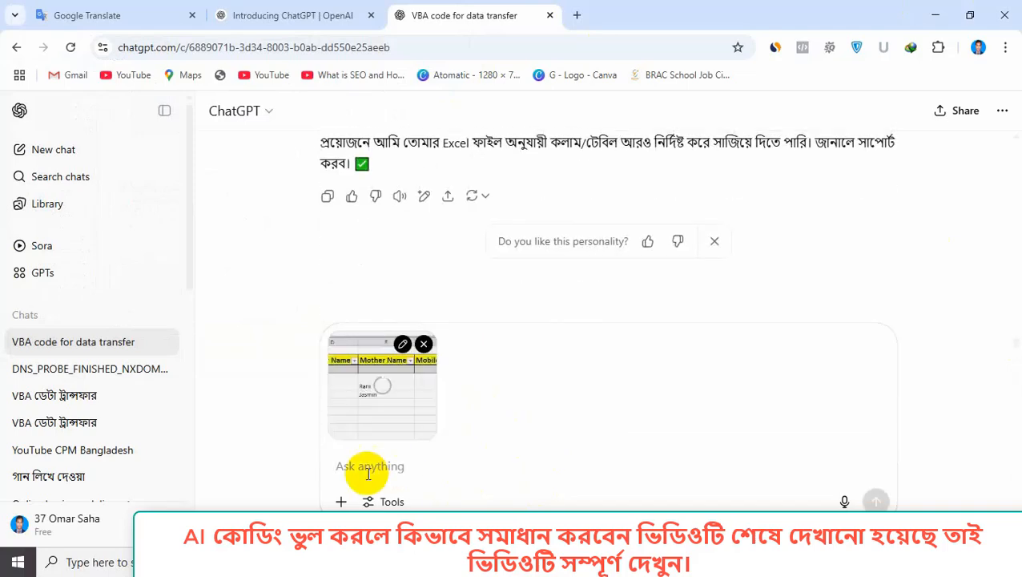
Paste the copied Bengali request into the message box.
click(360, 473)
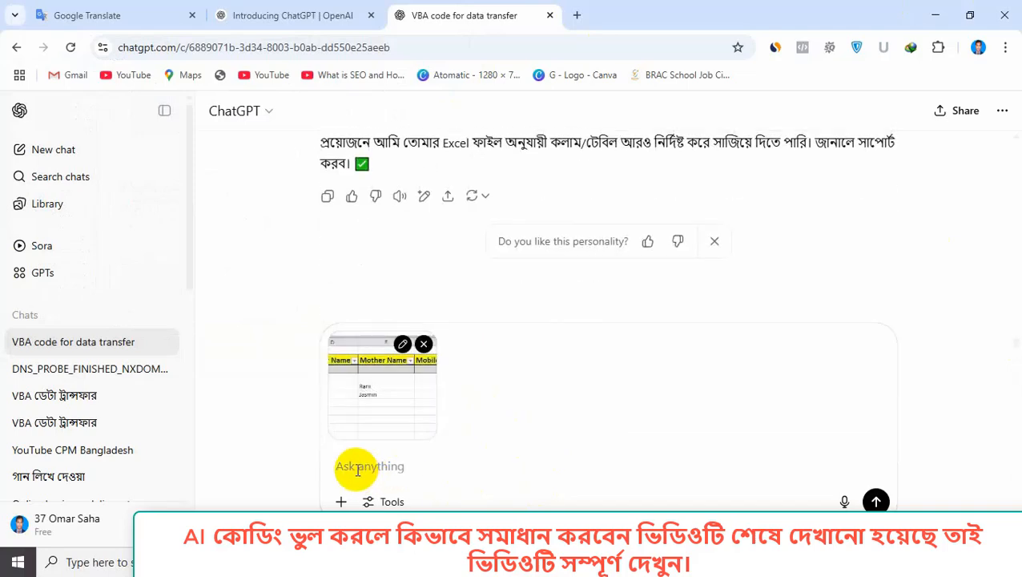
right_click(357, 469)
click(400, 261)
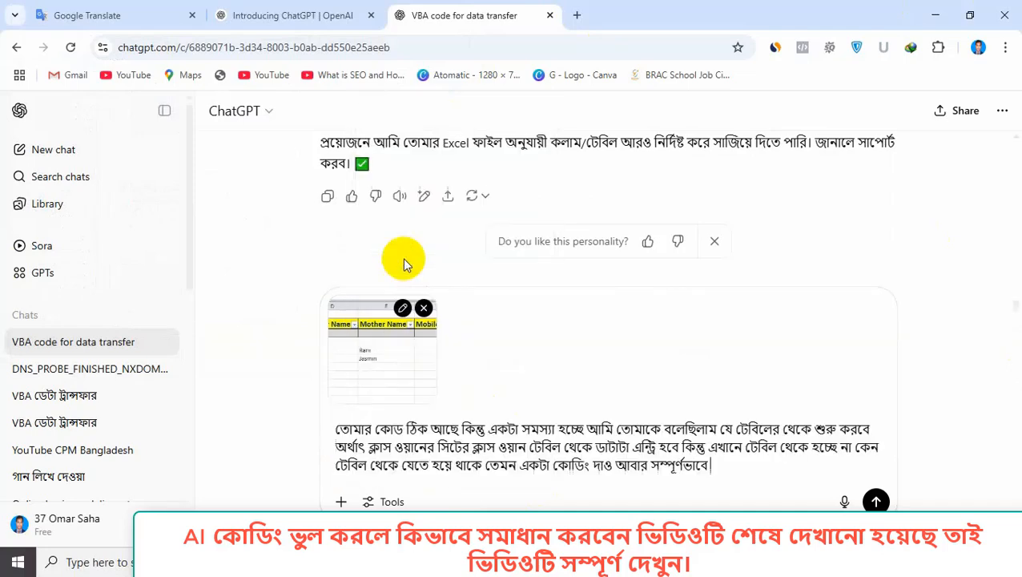
Send the Bengali request with the Screenshot_3 table image to ChatGPT.
click(876, 501)
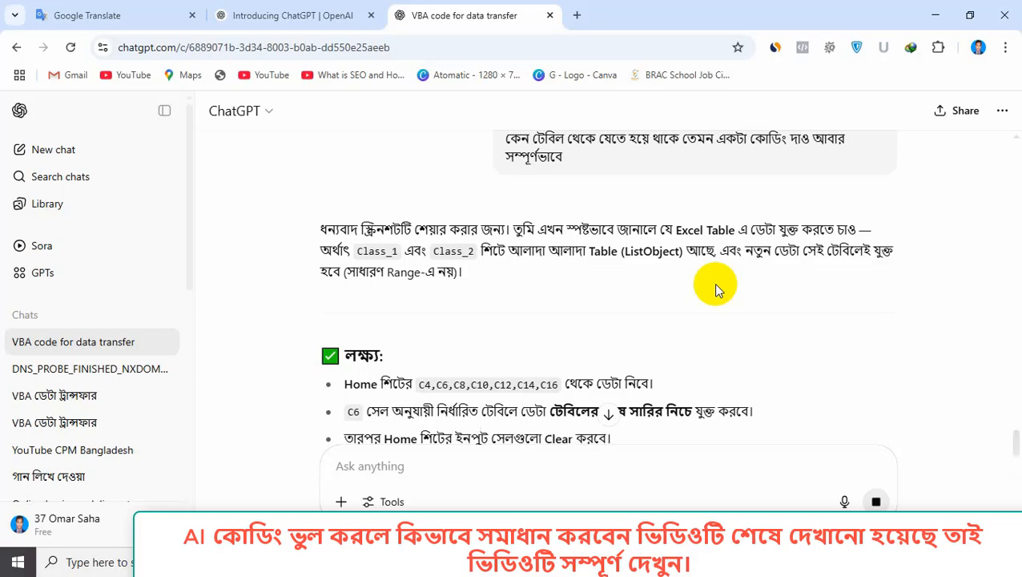
scroll(718, 267, down, 2)
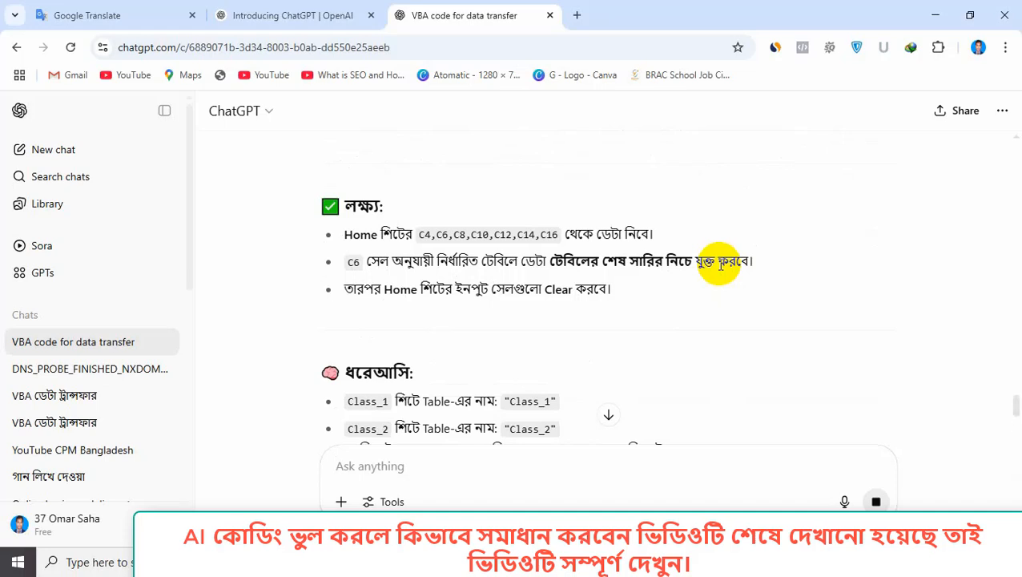
scroll(720, 264, down, 3)
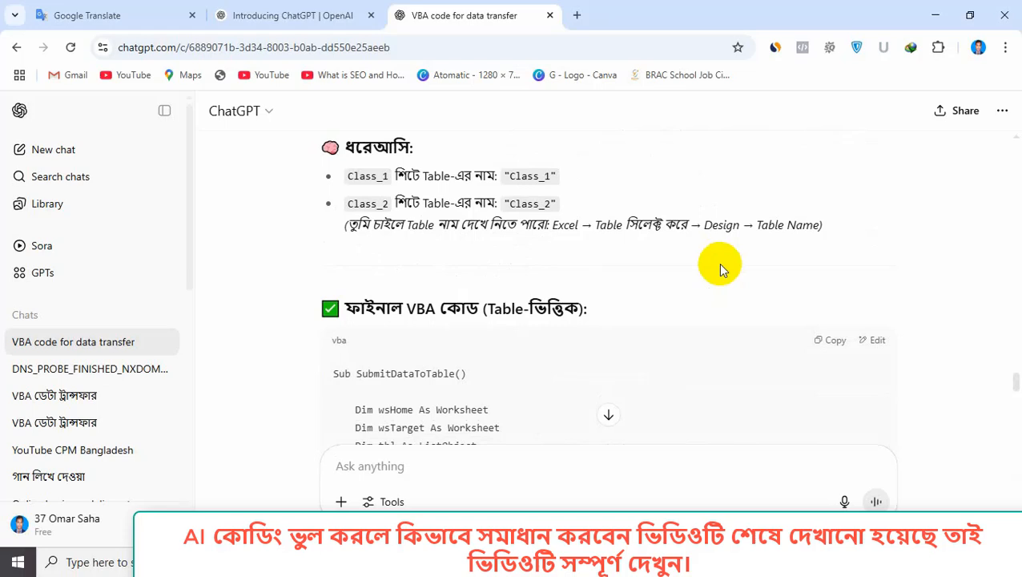
scroll(730, 262, down, 1)
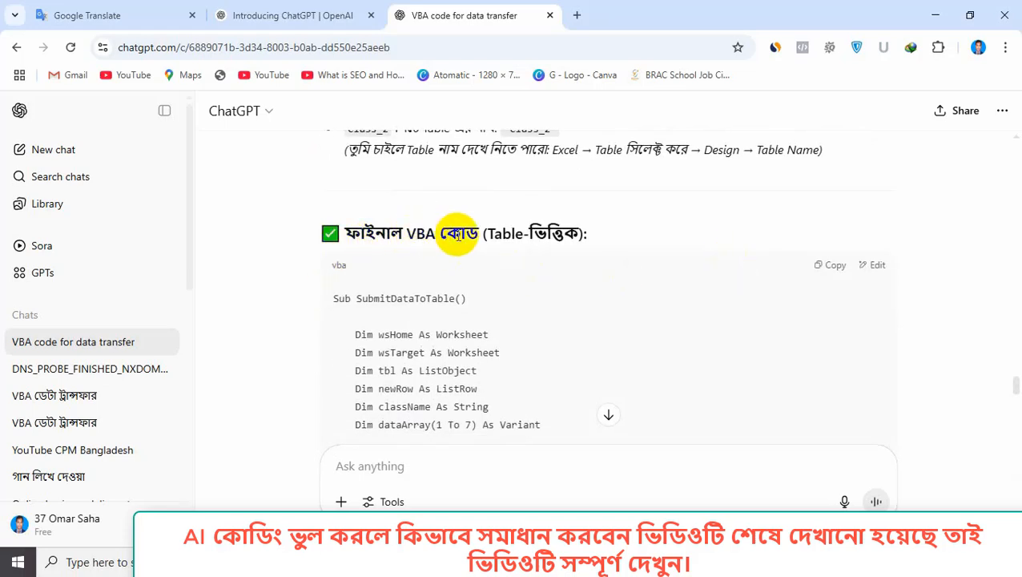
Copy the table-based SubmitDataToTable VBA code from ChatGPT's reply.
scroll(496, 274, down, 5)
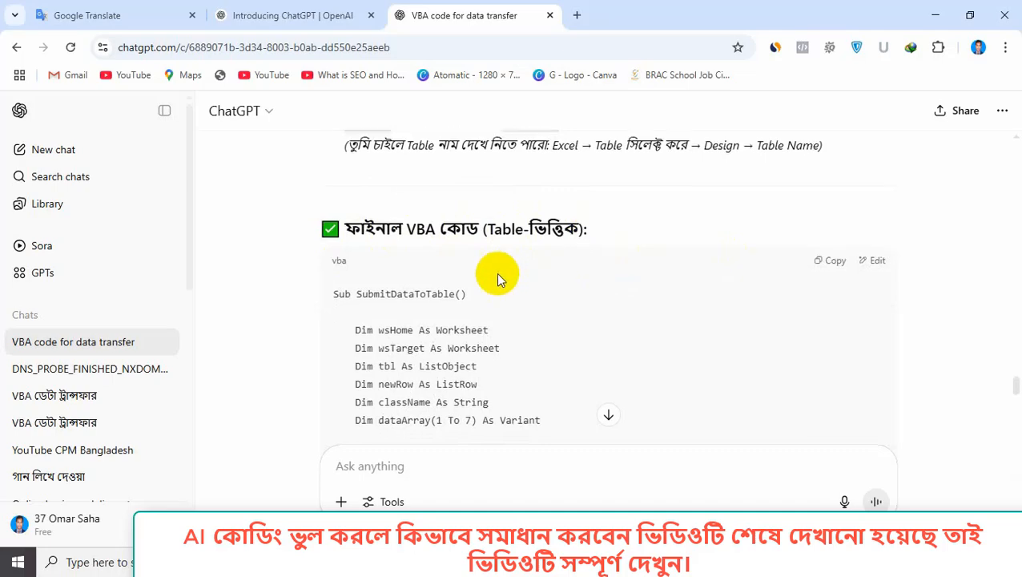
scroll(492, 279, down, 8)
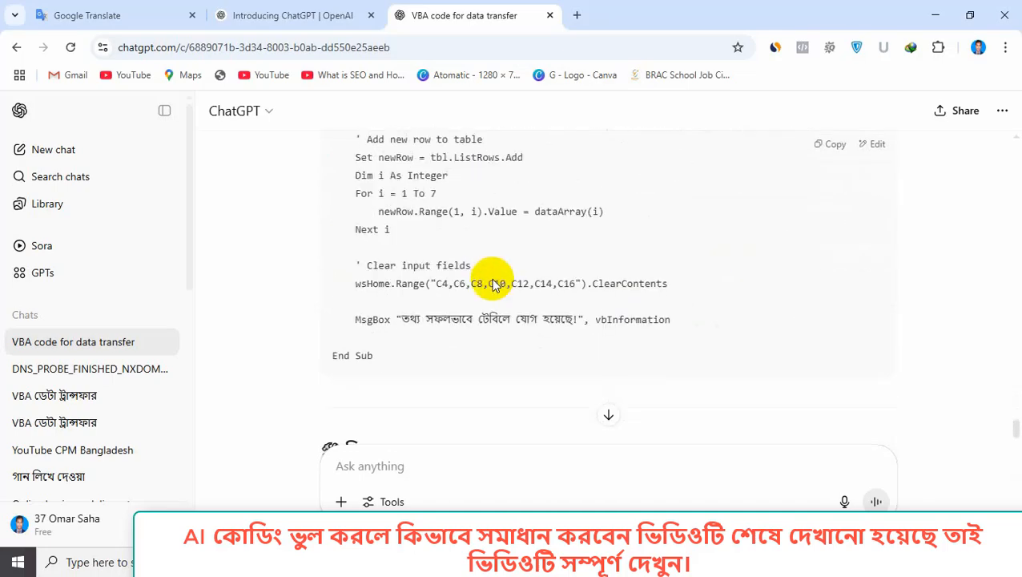
scroll(493, 279, down, 2)
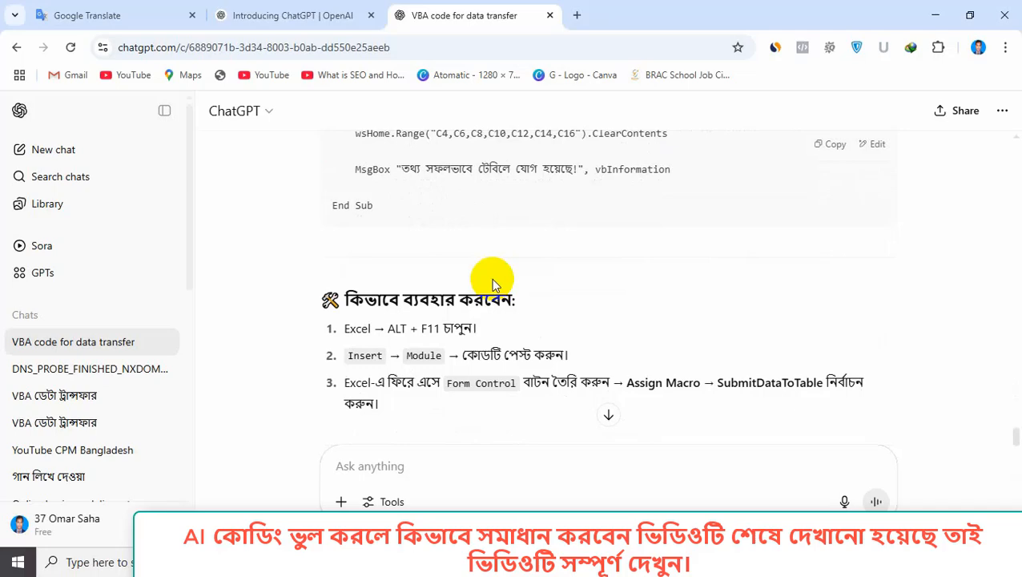
scroll(493, 285, down, 5)
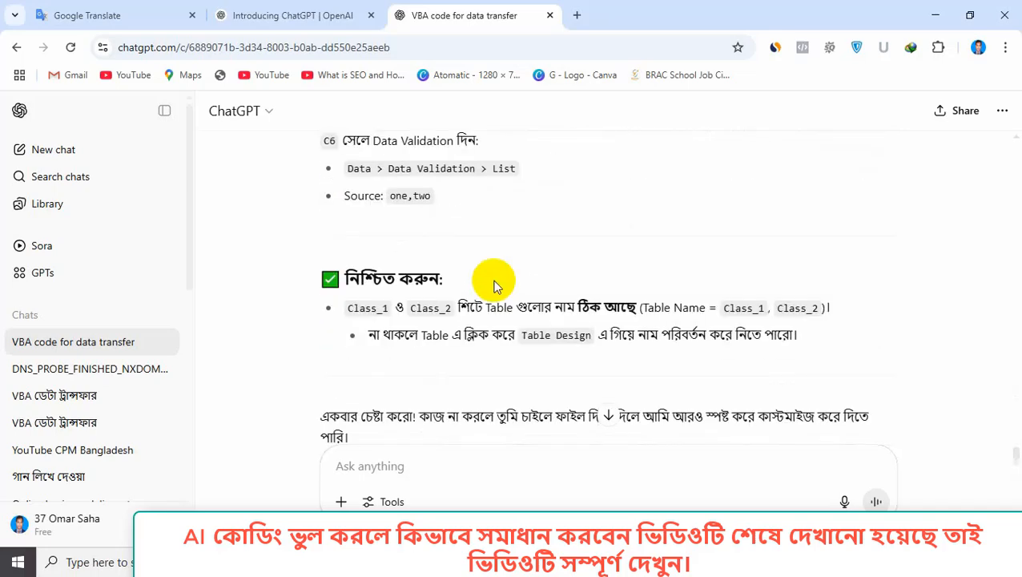
scroll(494, 284, up, 15)
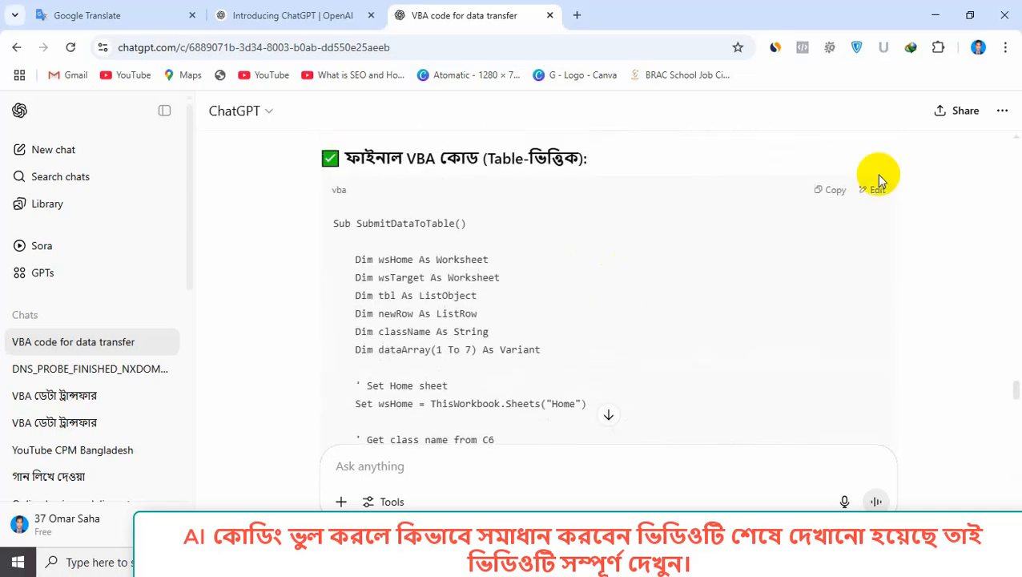
click(837, 192)
Open the Home sheet's code module in Excel and delete the old macro.
mouse_move(701, 562)
click(723, 507)
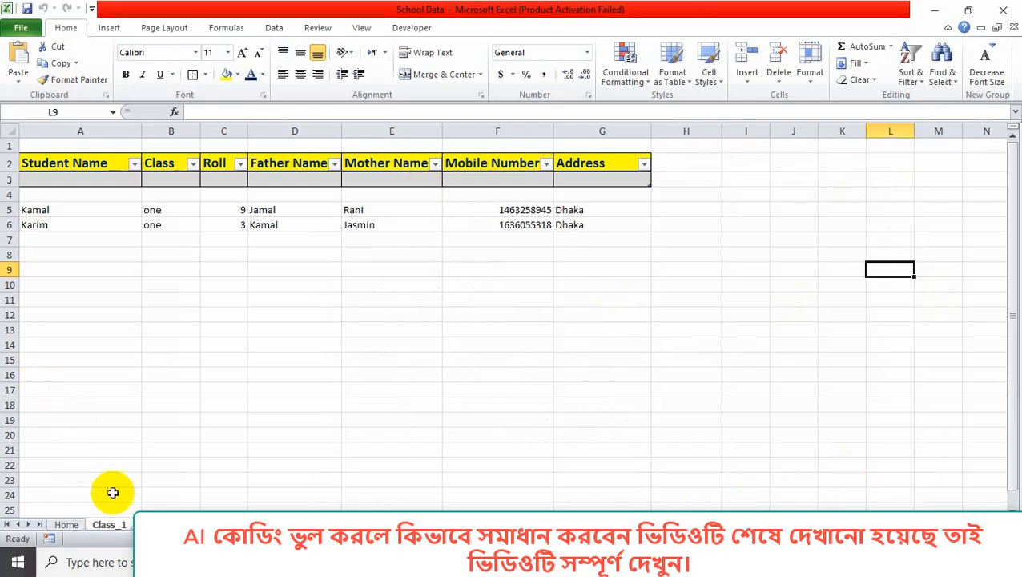
click(66, 525)
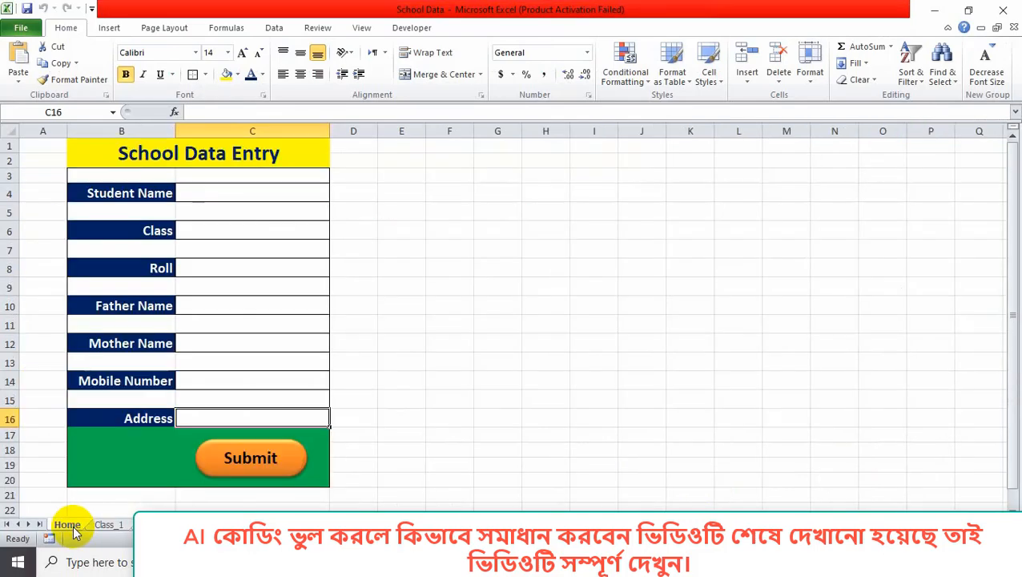
right_click(74, 532)
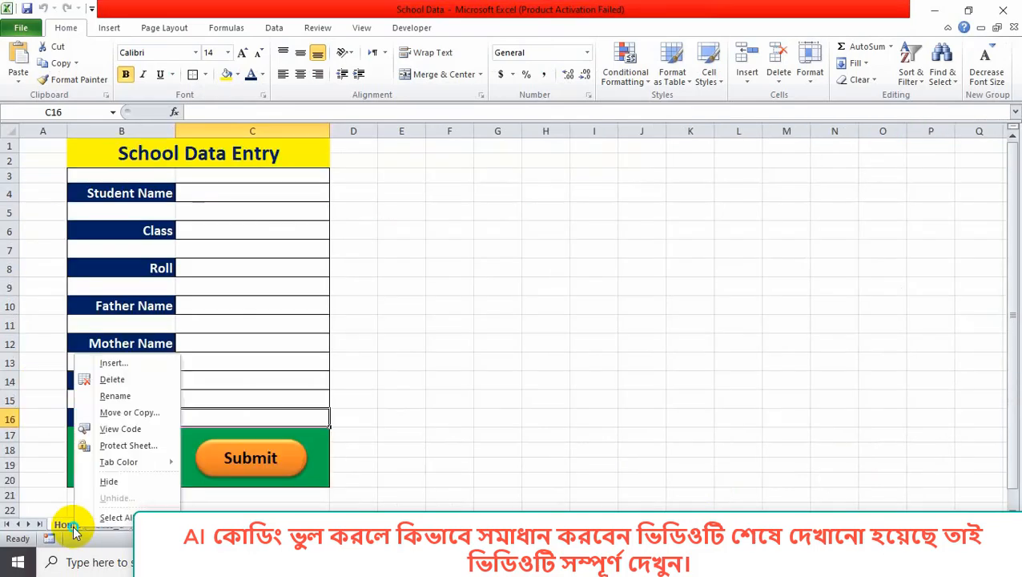
click(121, 430)
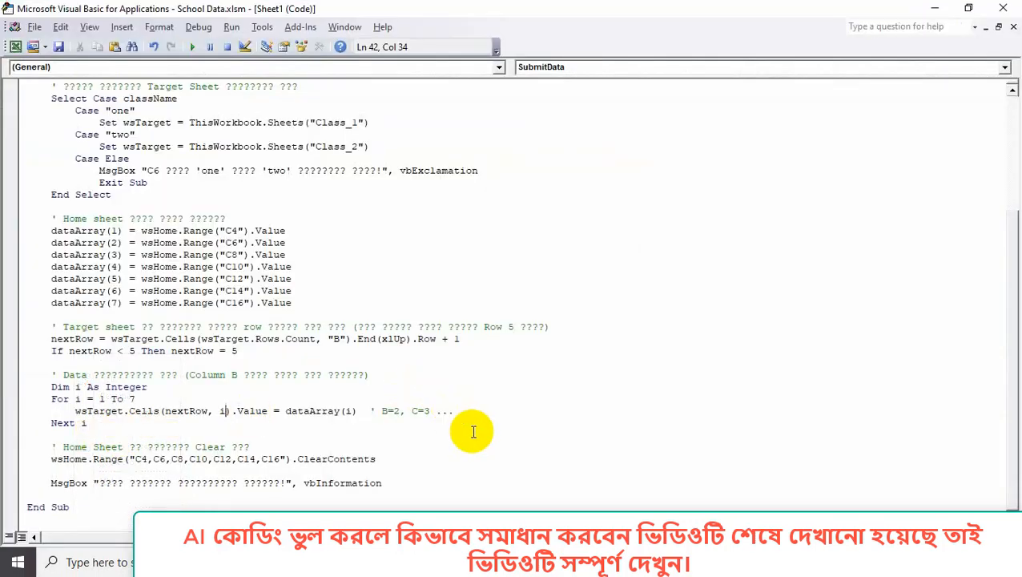
key(ctrl+a)
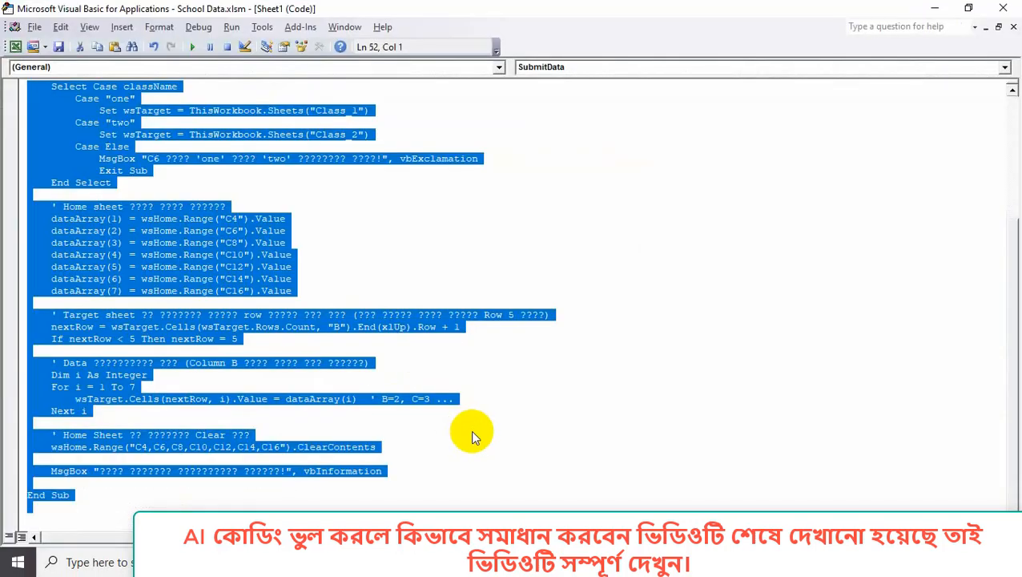
key(Delete)
Paste the SubmitDataToTable macro and save, accepting the privacy warning.
right_click(123, 114)
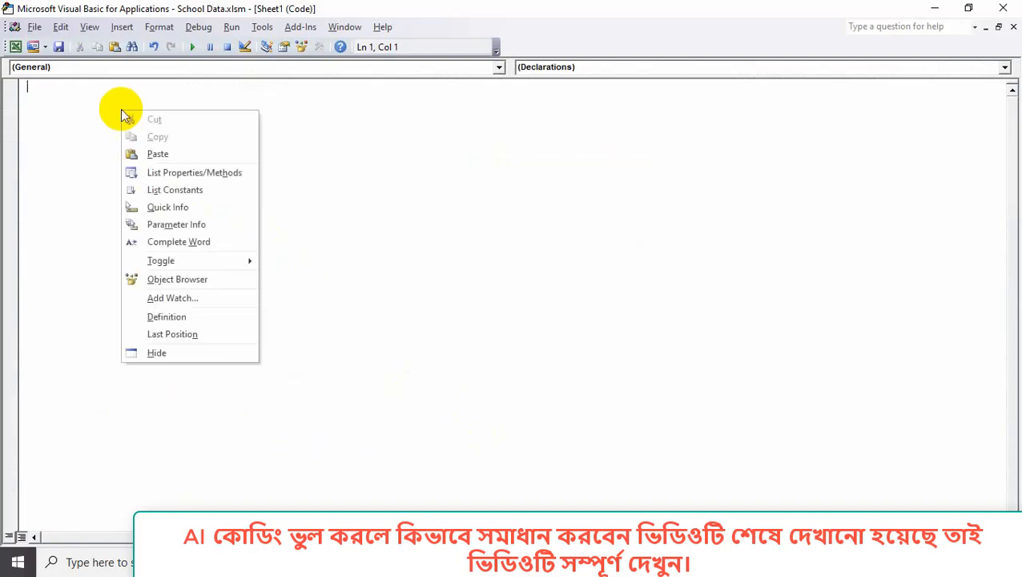
click(156, 153)
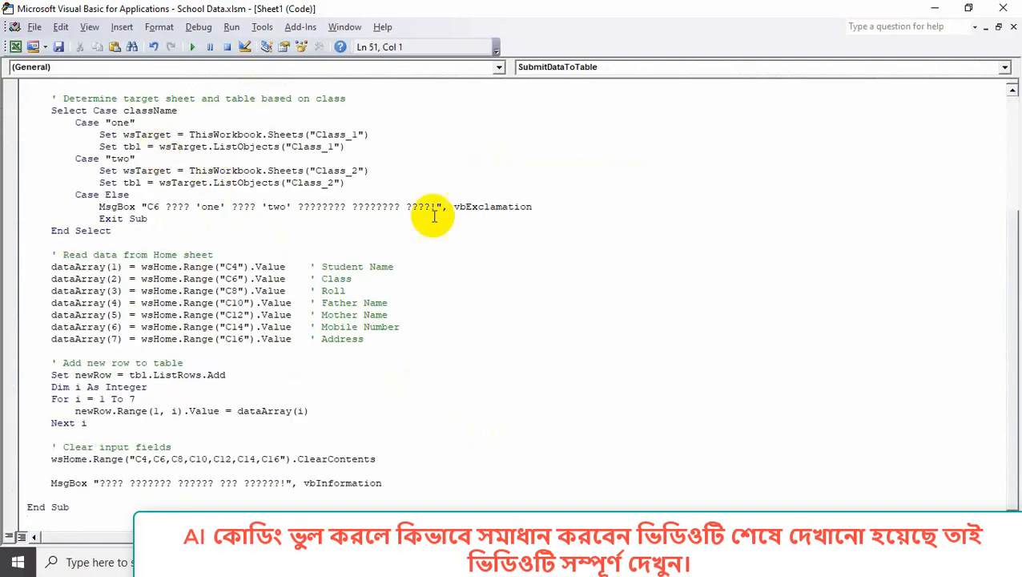
scroll(497, 316, up, 3)
scroll(514, 324, up, 2)
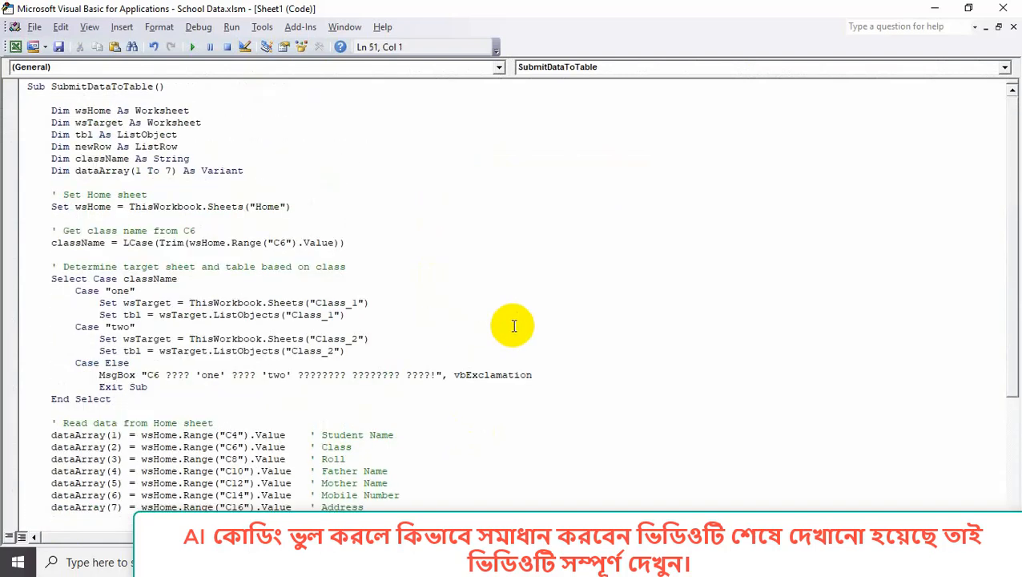
click(58, 47)
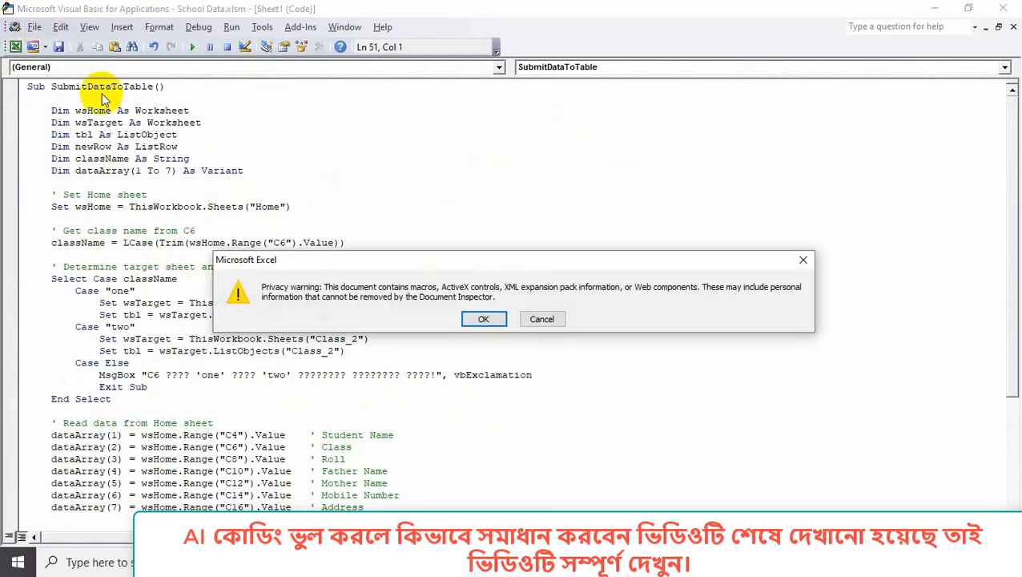
click(481, 318)
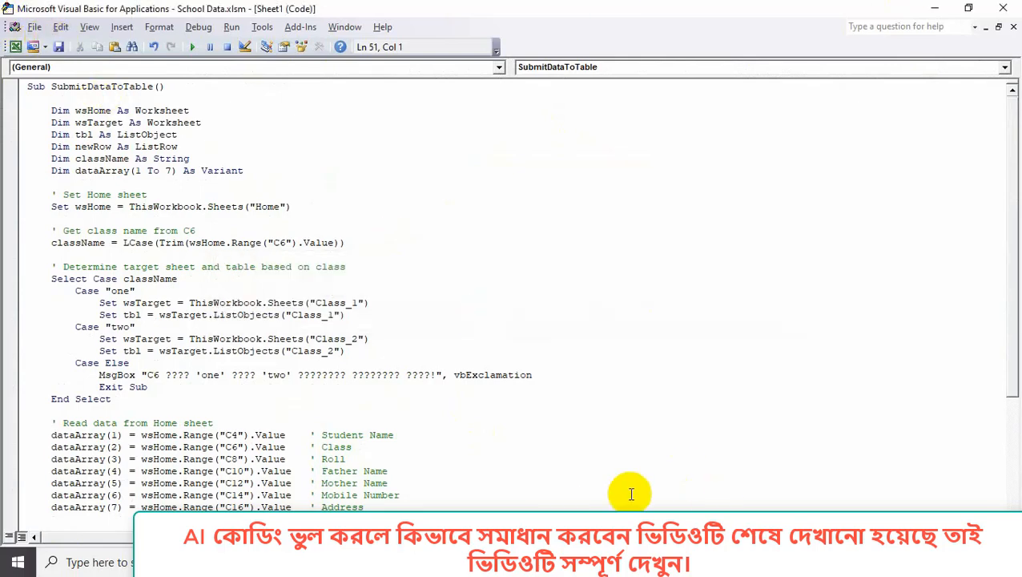
Assign the Sheet1.SubmitDataToTable macro to the Submit shape.
mouse_move(782, 563)
click(688, 473)
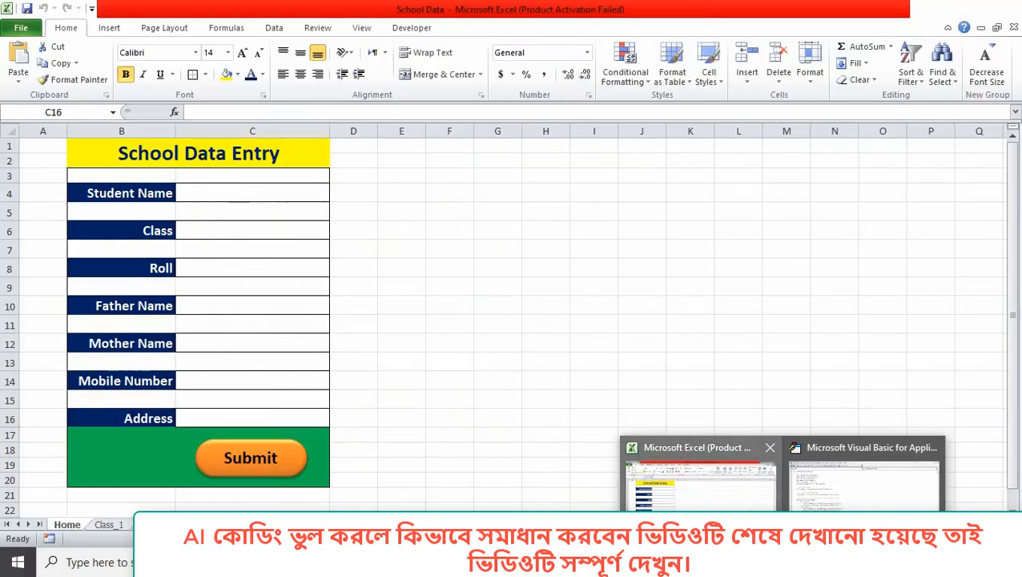
right_click(290, 473)
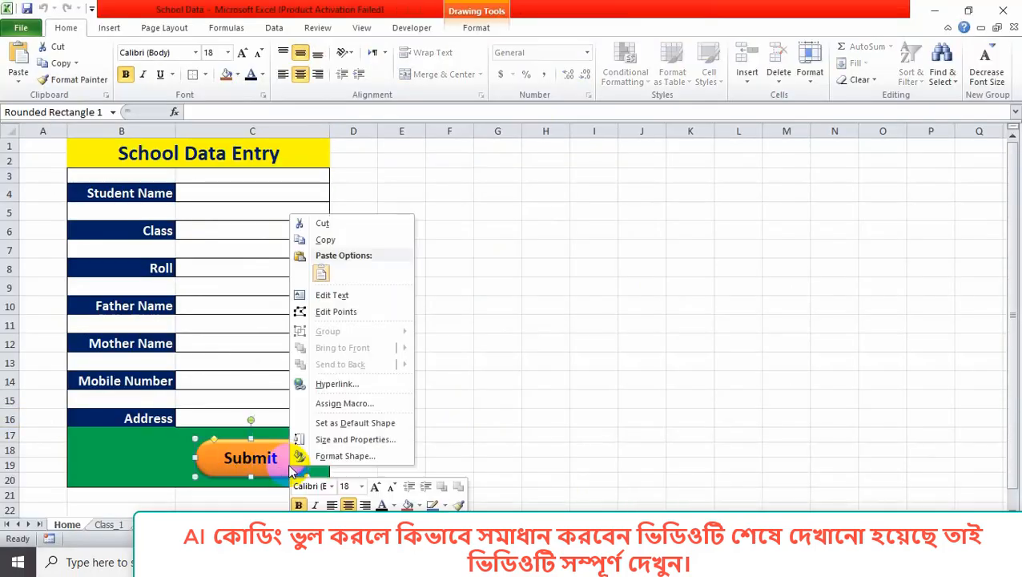
click(341, 404)
click(293, 321)
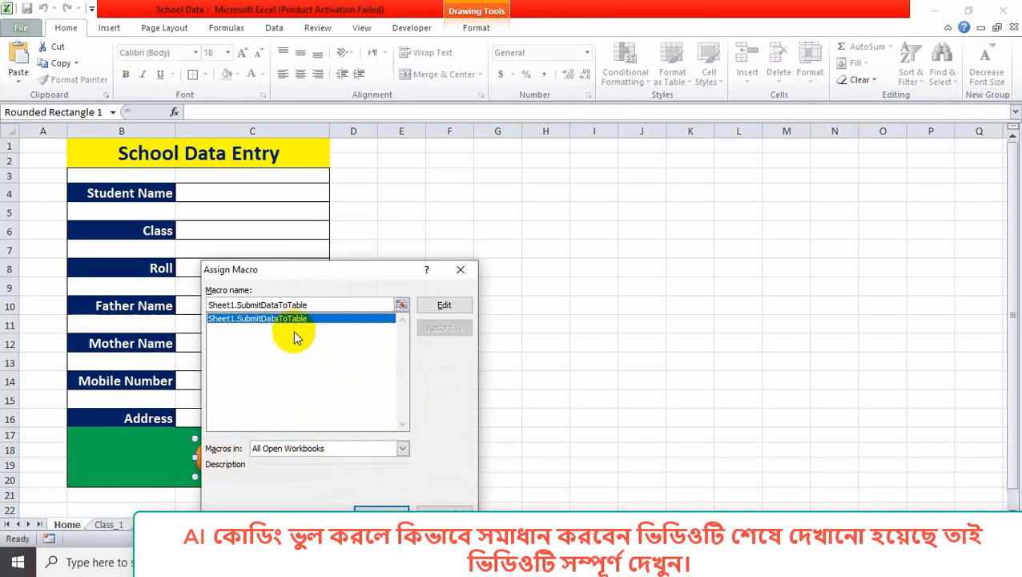
click(377, 510)
click(498, 465)
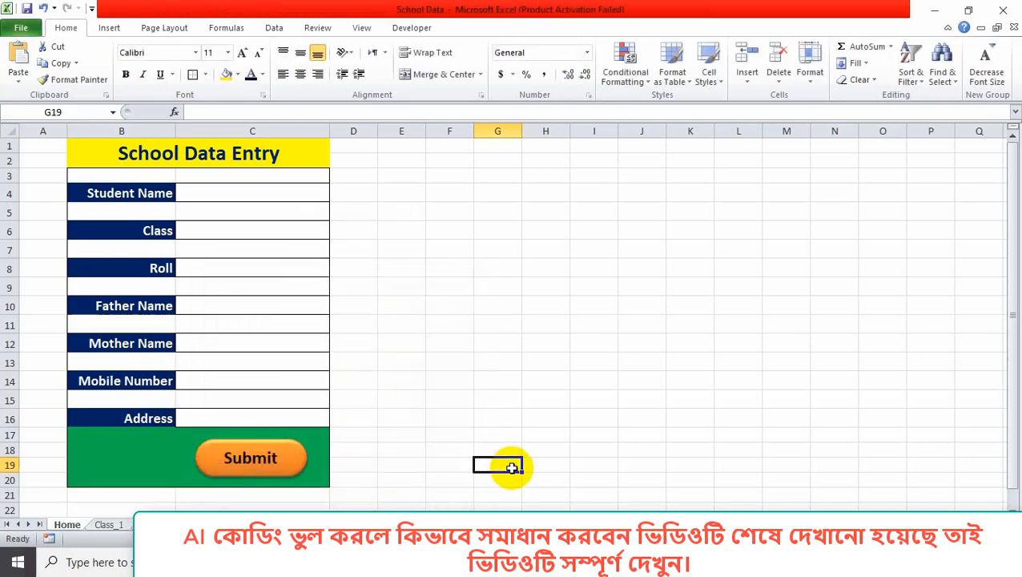
Delete the two old student records in rows 5–6 of the Class_1 sheet.
click(109, 525)
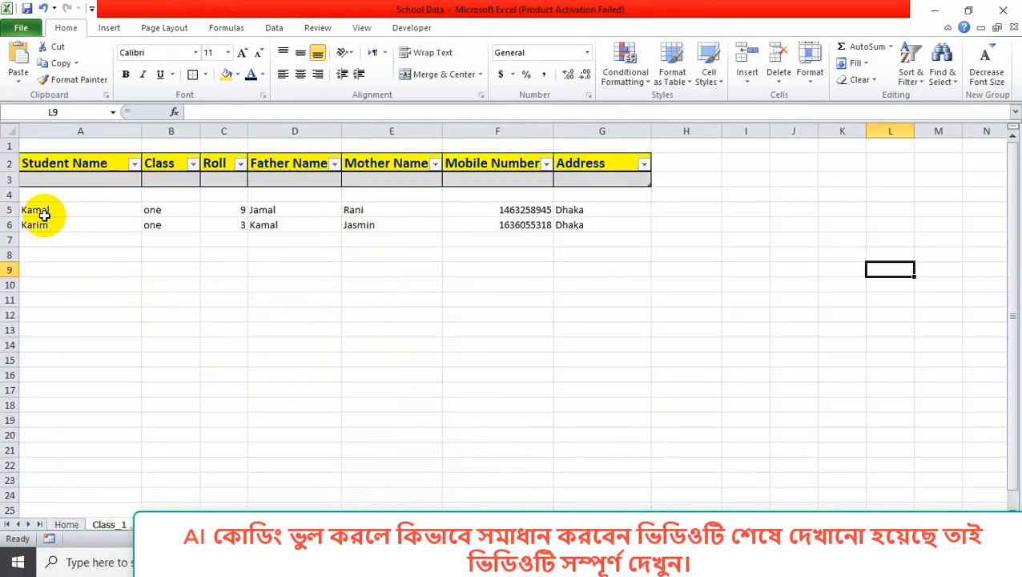
click(14, 209)
drag(15, 210, 14, 225)
right_click(16, 221)
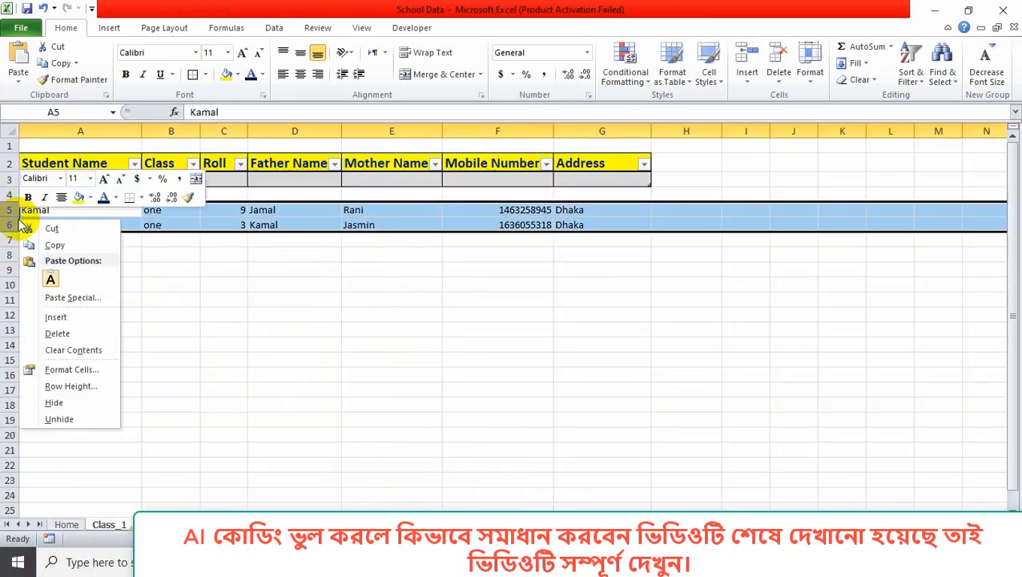
click(60, 333)
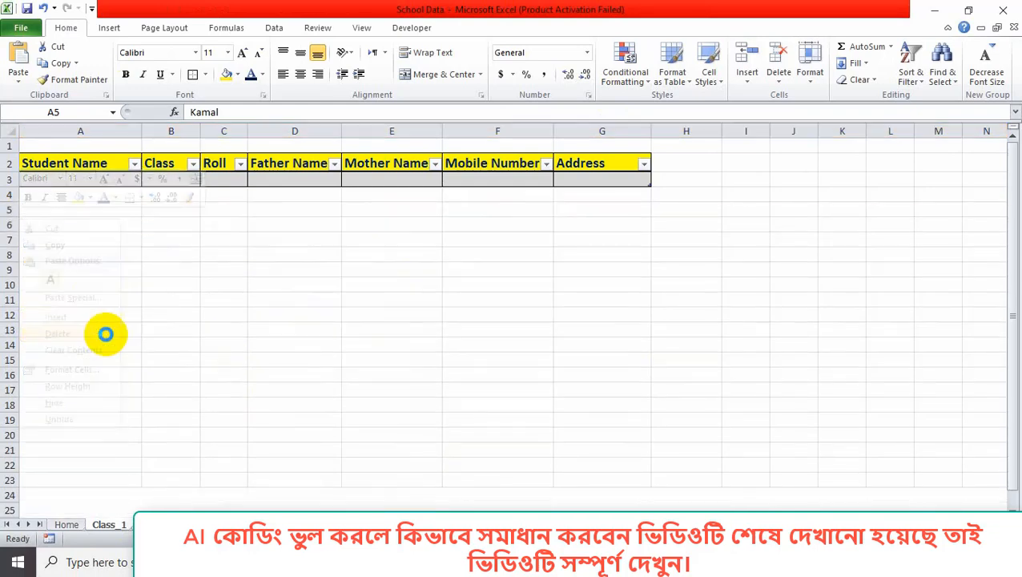
click(505, 346)
On the Home form, enter the student's name, class one and roll 5.
click(68, 526)
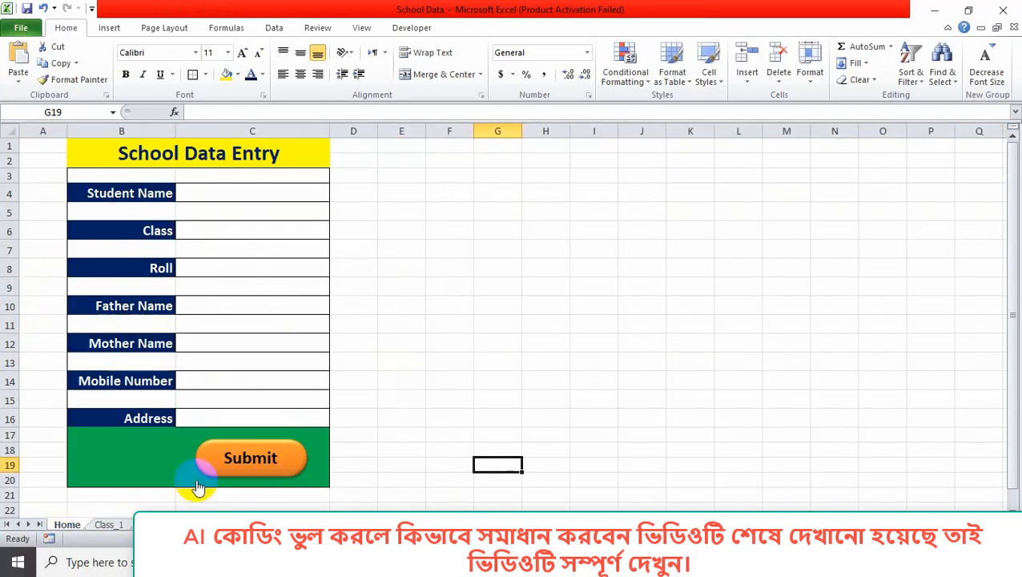
click(250, 196)
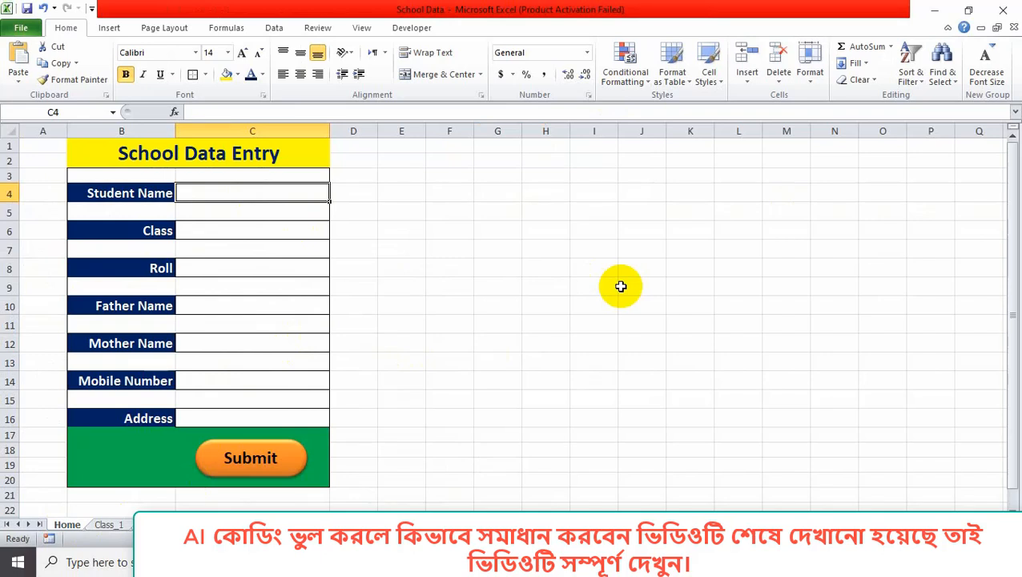
text(Tania)
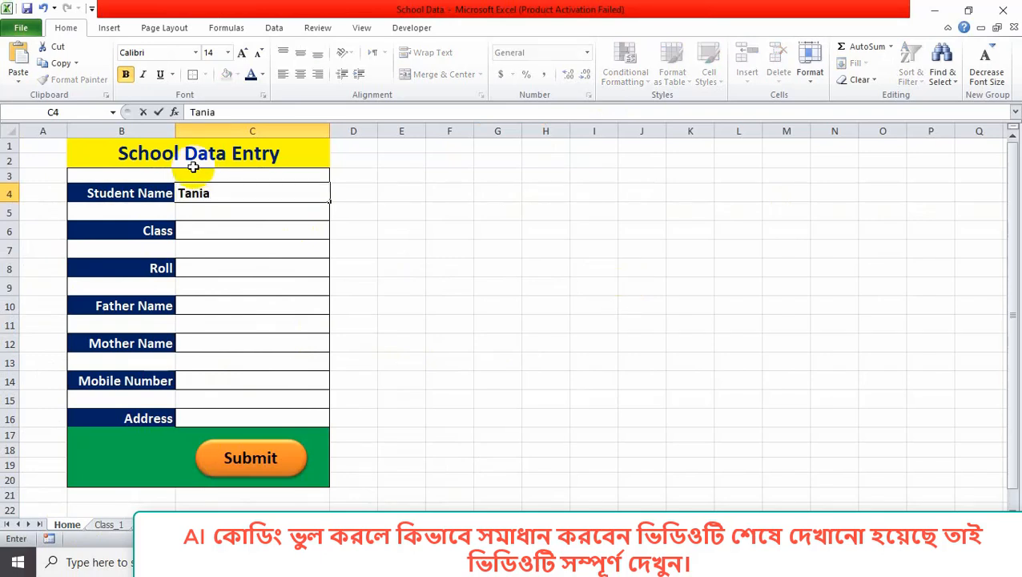
click(253, 230)
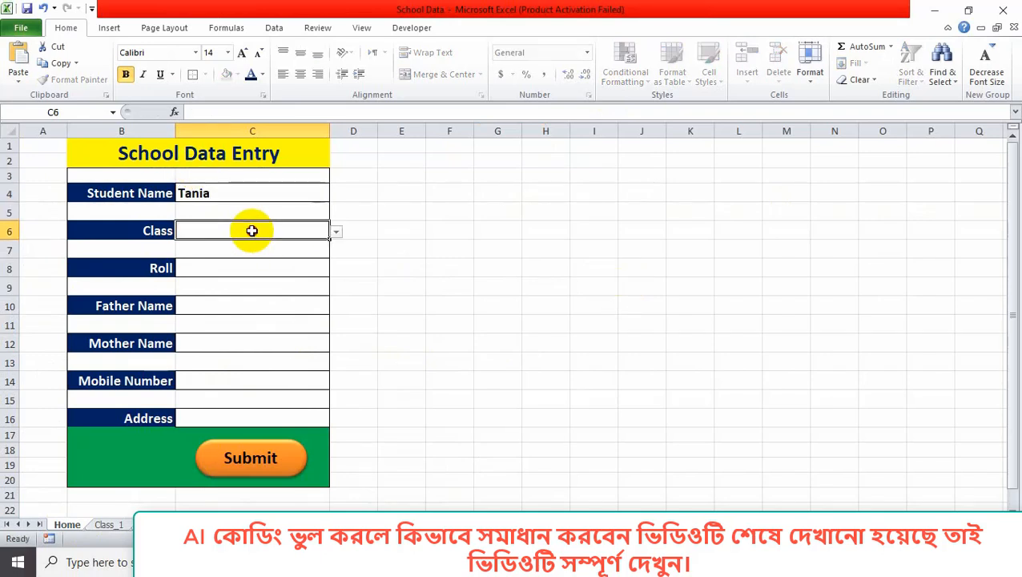
click(336, 232)
click(293, 245)
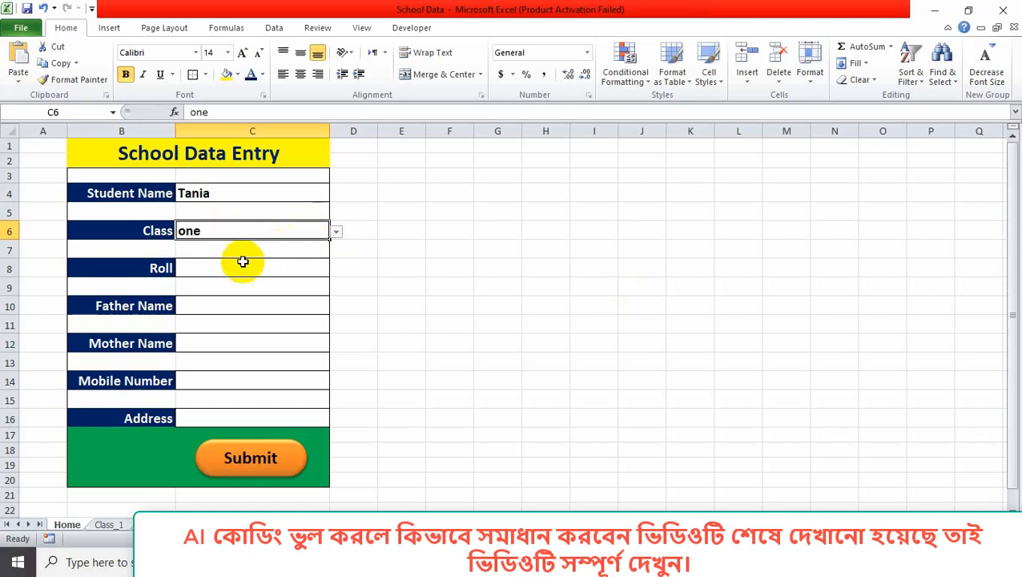
click(234, 269)
text(5)
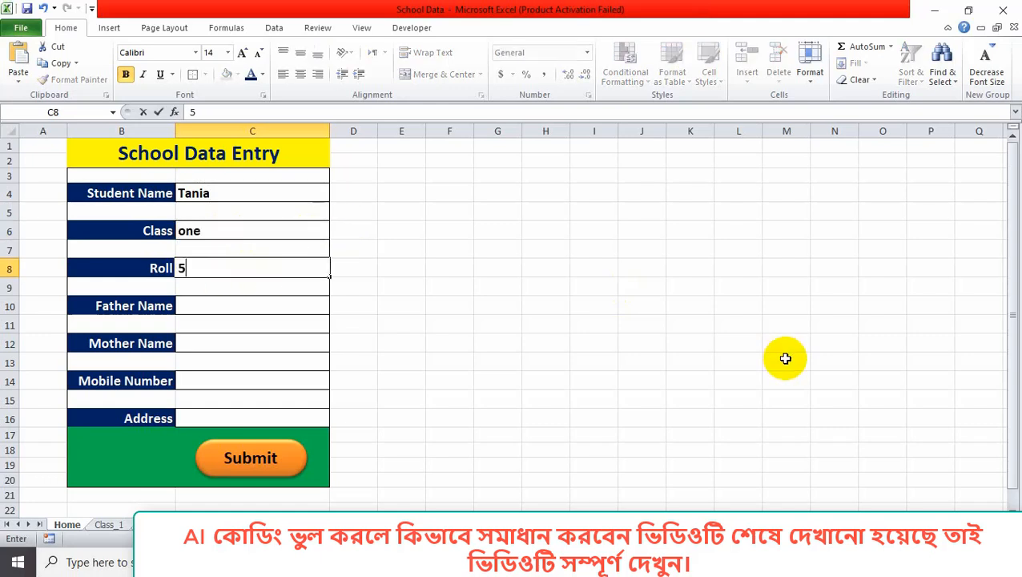
Fill in the father's name, mother's name, mobile number and address.
click(222, 304)
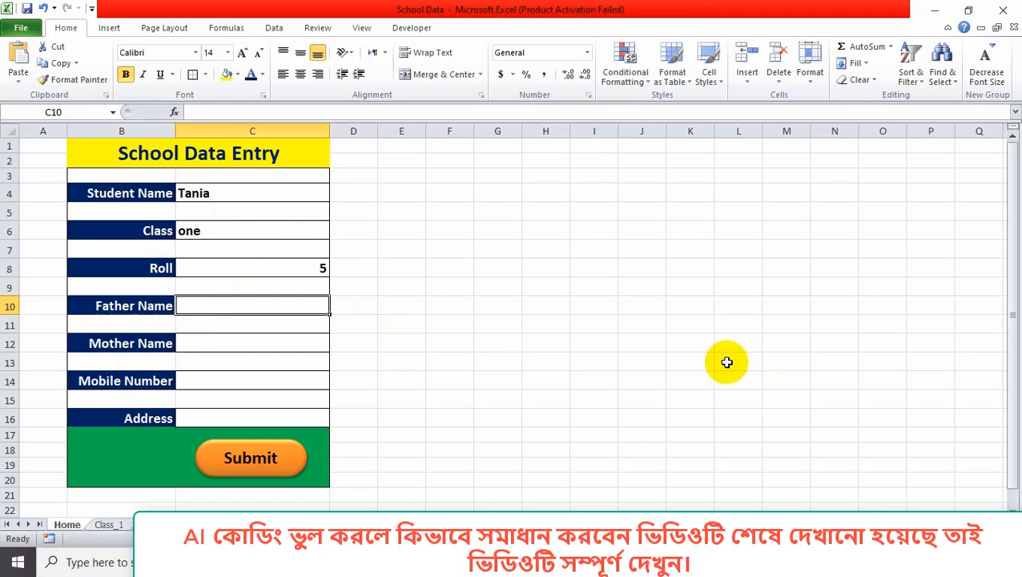
text(Ra)
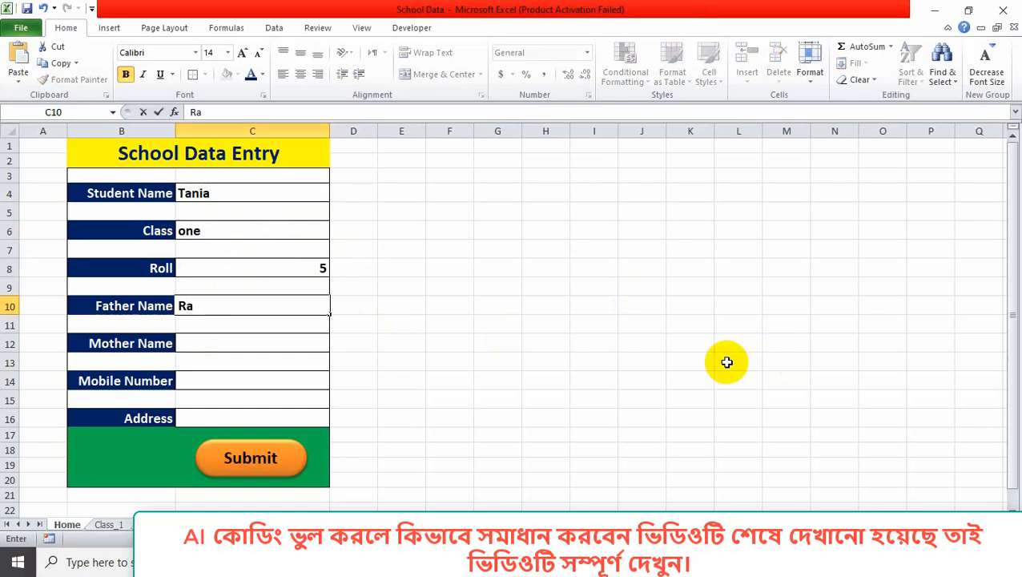
text(haman)
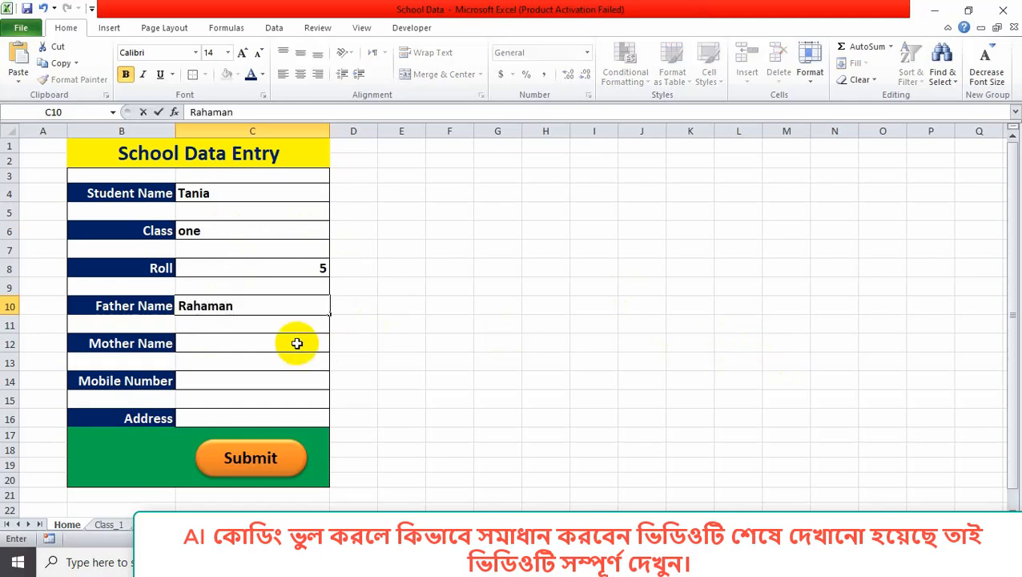
click(267, 343)
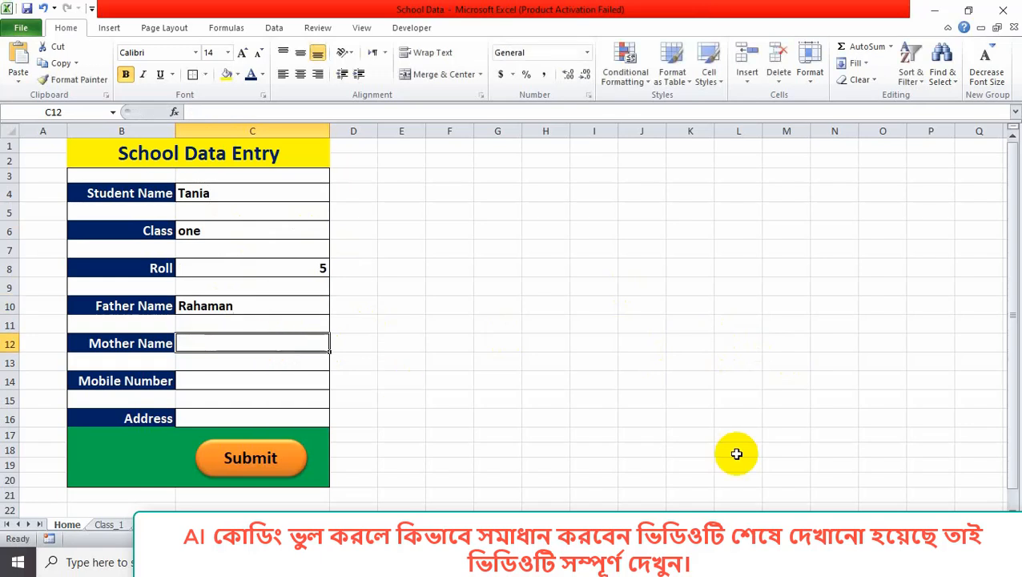
text(Afro)
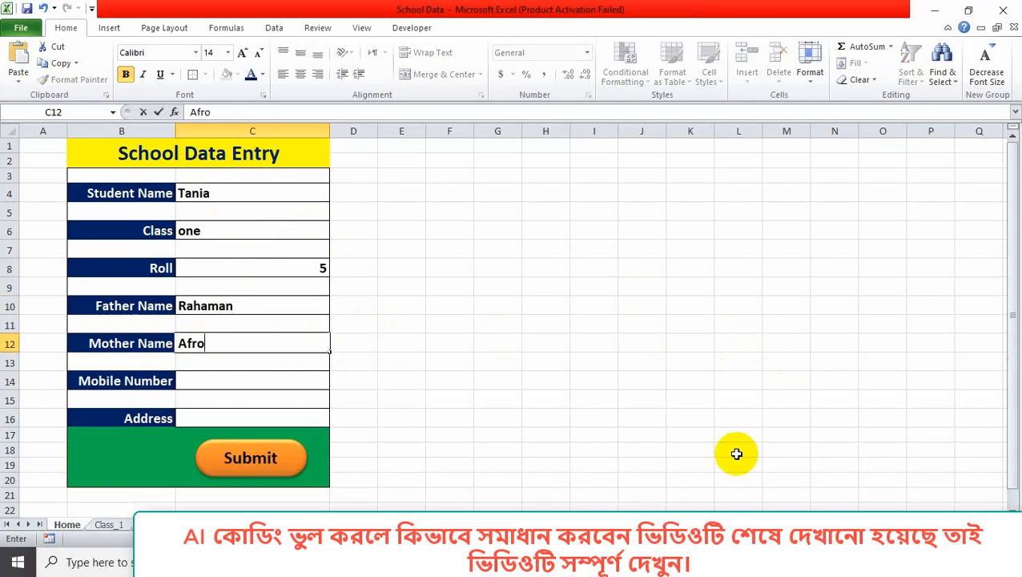
text(za)
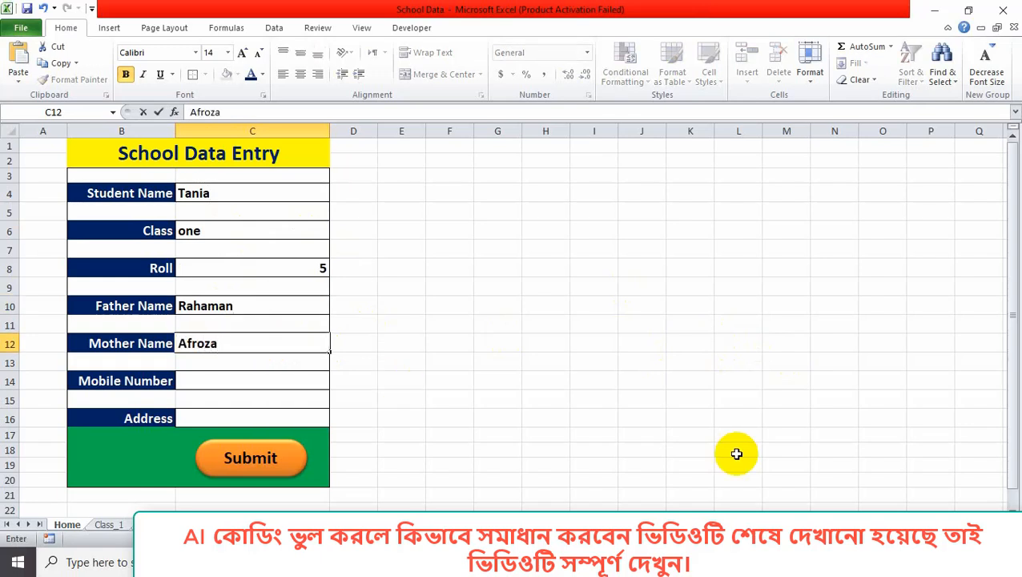
click(272, 375)
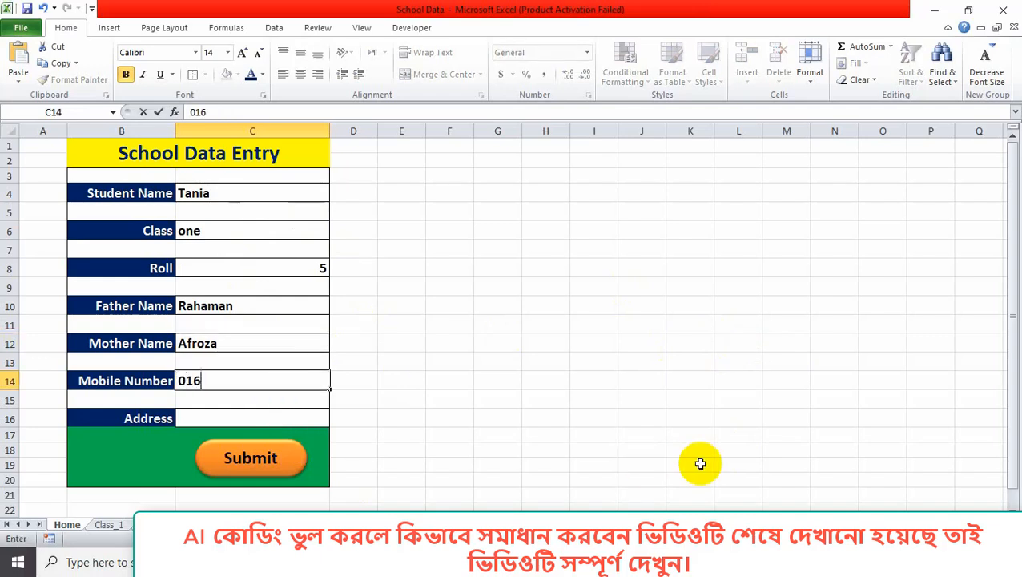
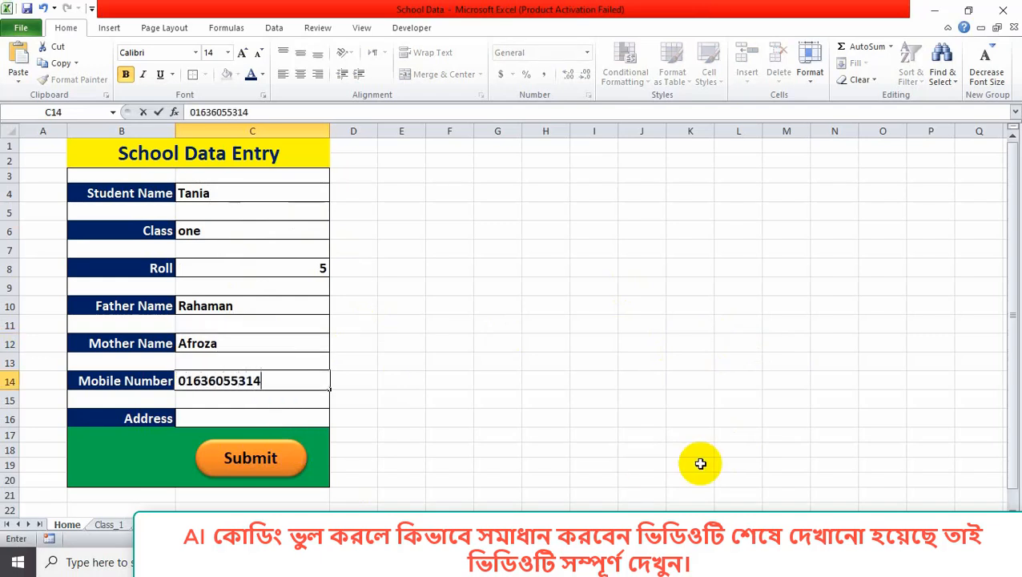
click(216, 415)
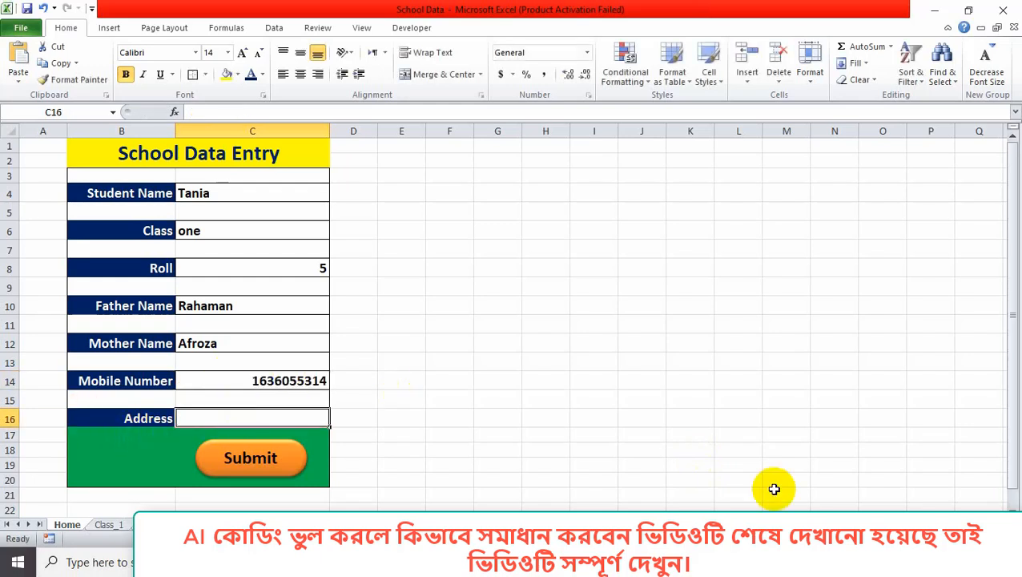
text(Dhaka)
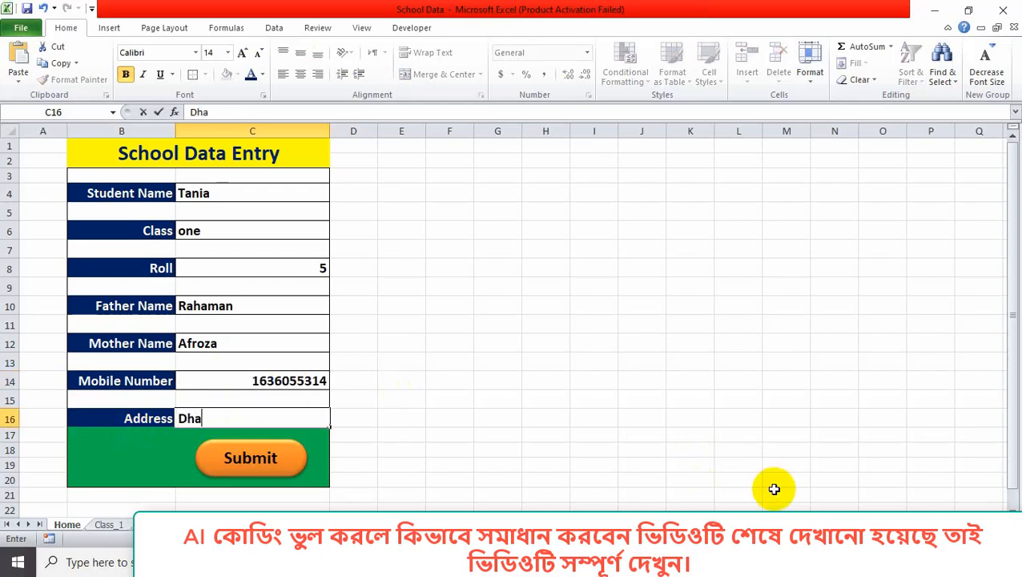
Submit the roll 5 record, dismiss the confirmation and check it on Class_1.
click(255, 458)
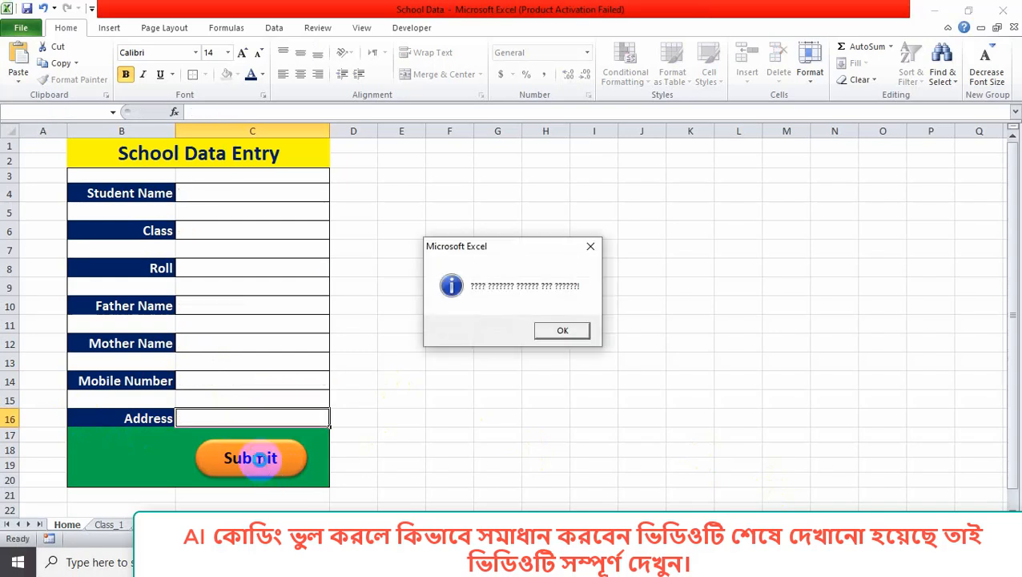
click(561, 330)
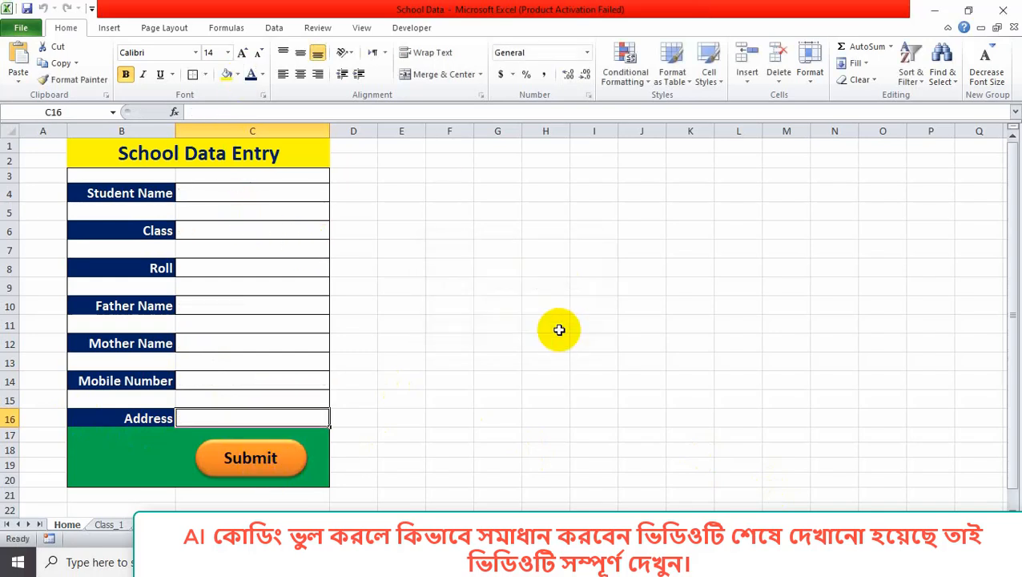
click(105, 527)
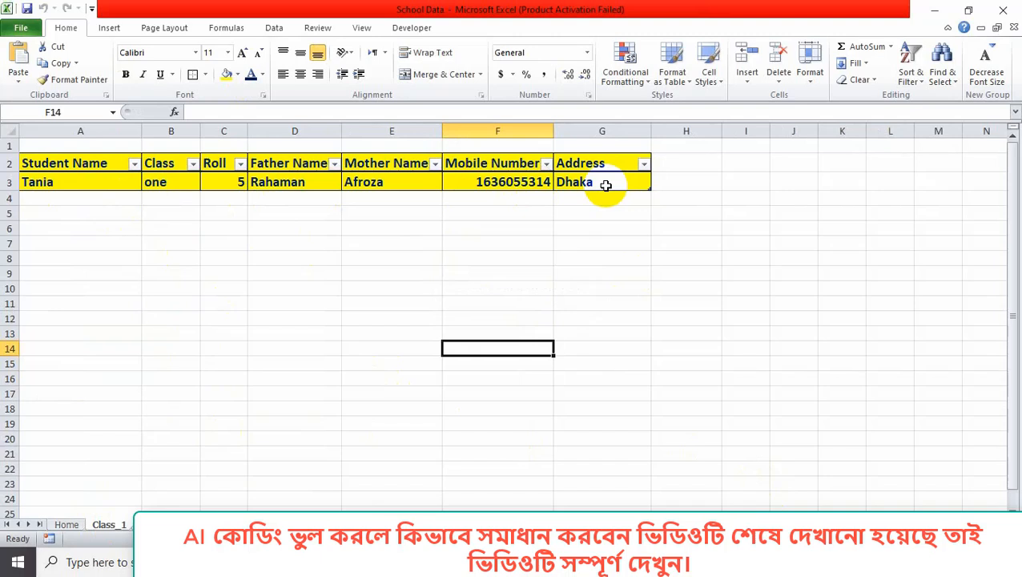
On the Home form, enter the second student's name, class one and roll 6.
click(67, 524)
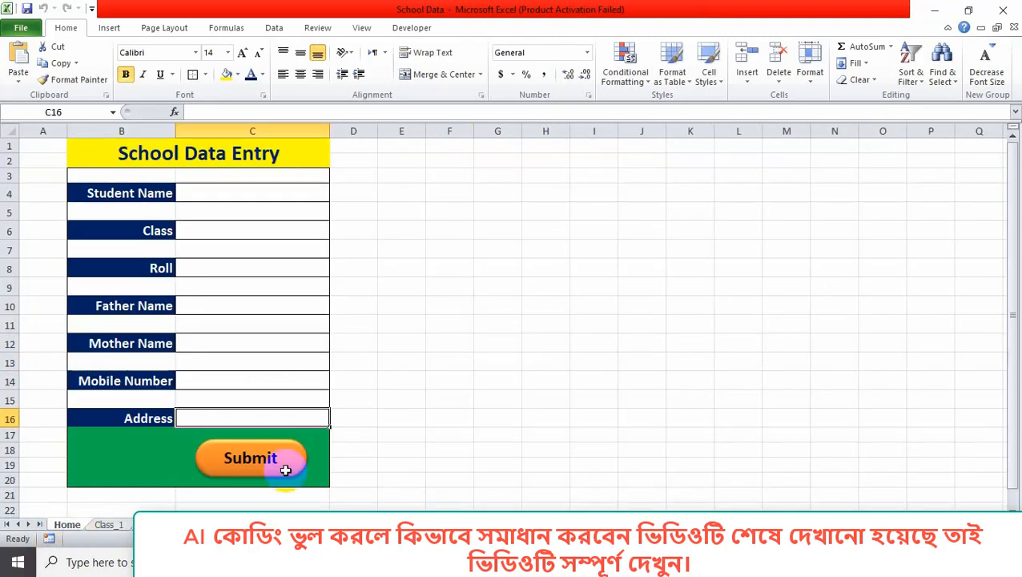
click(245, 193)
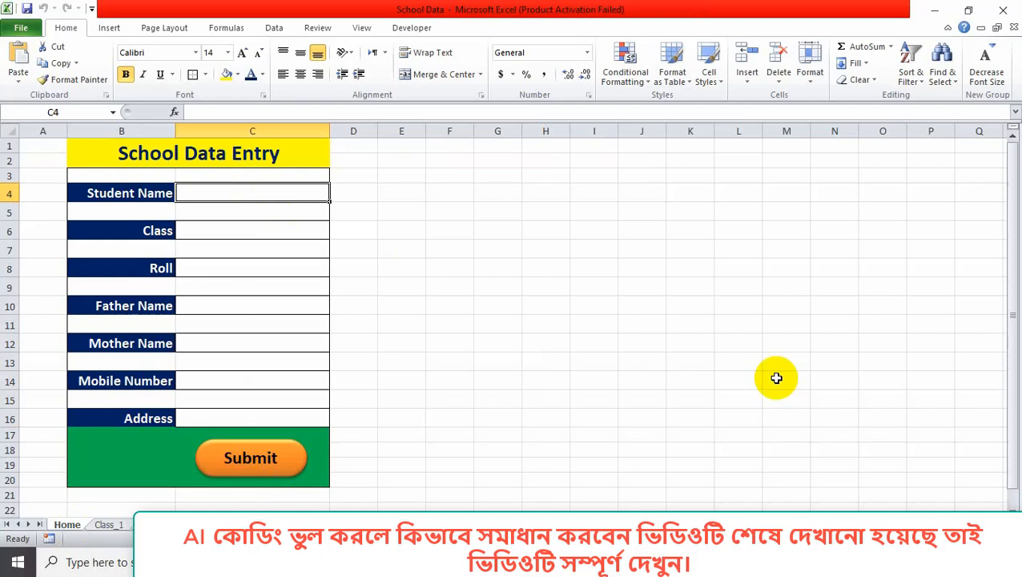
text(Nipa)
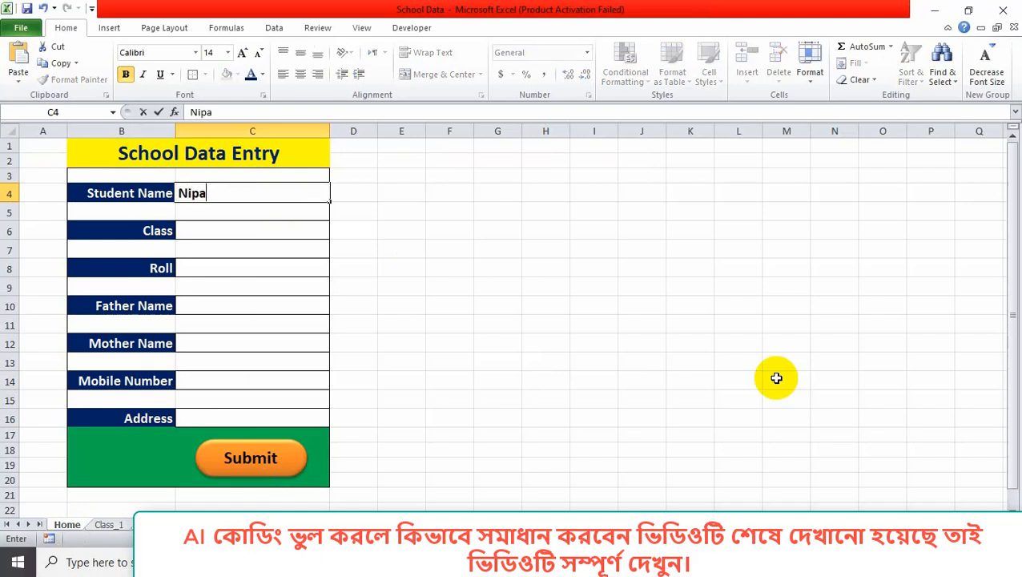
click(234, 231)
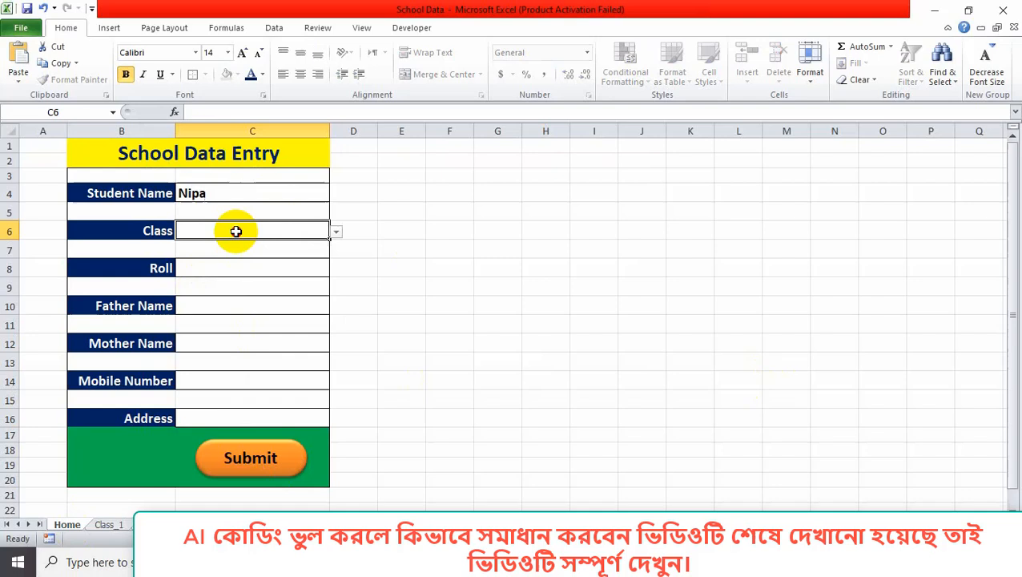
click(337, 232)
click(297, 250)
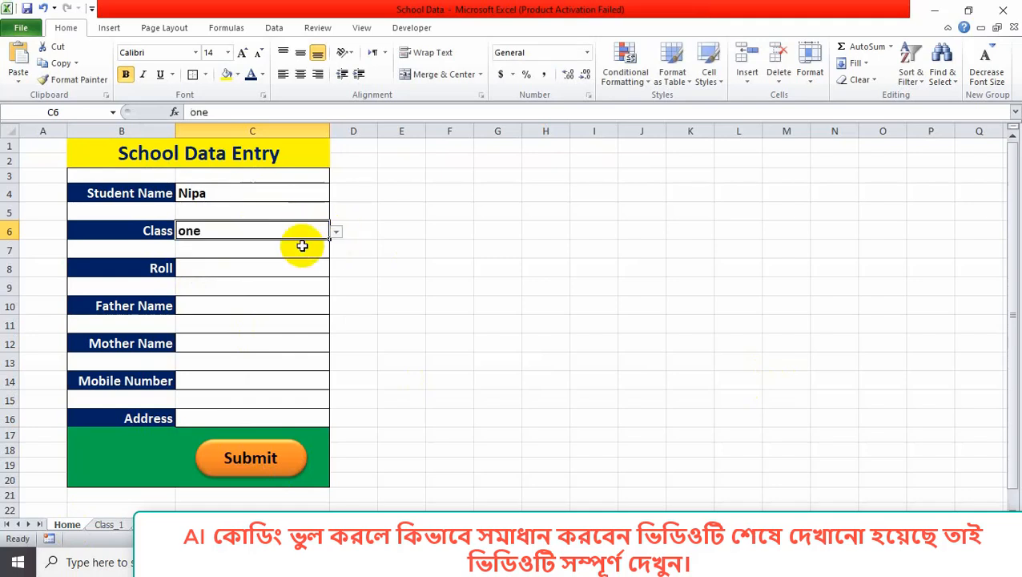
click(253, 268)
text(6)
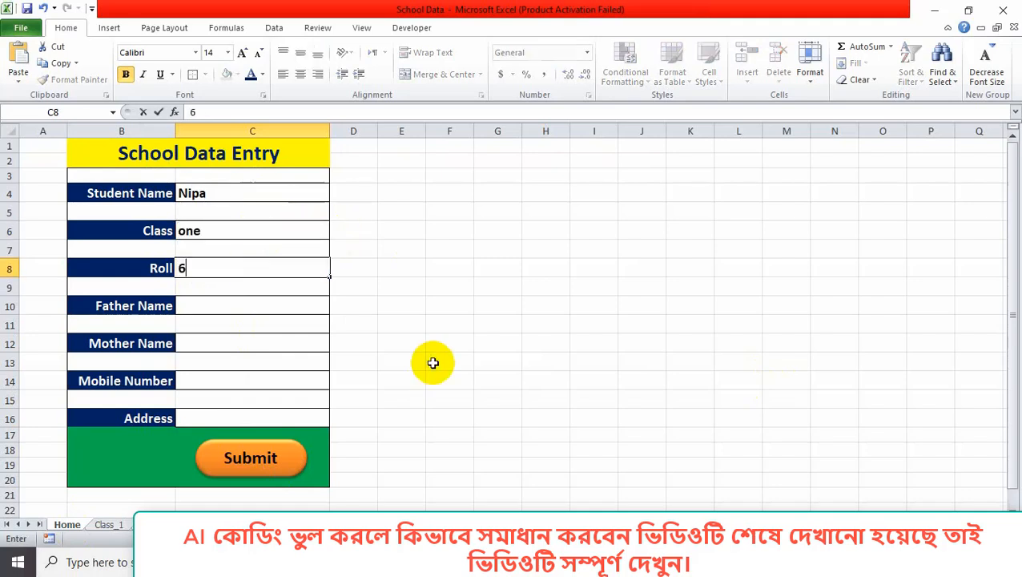
Fill in the second student's father's and mother's names, mobile number and address.
click(250, 304)
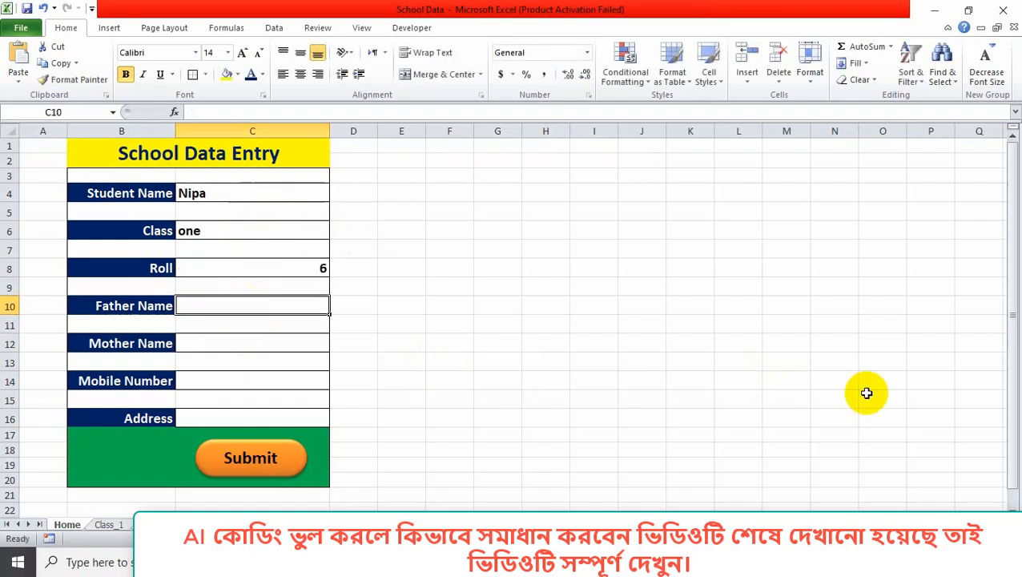
text(Akter)
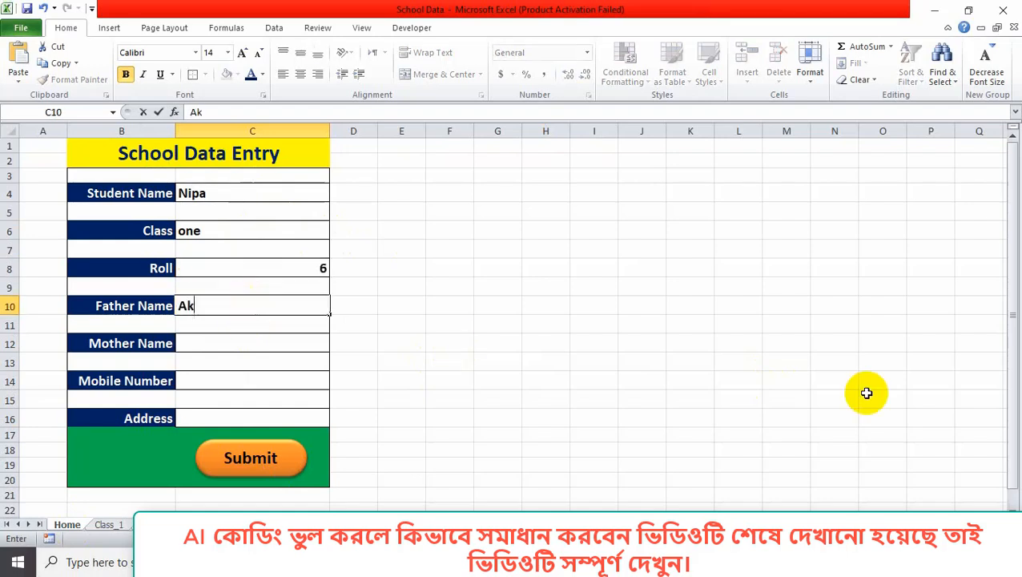
click(285, 340)
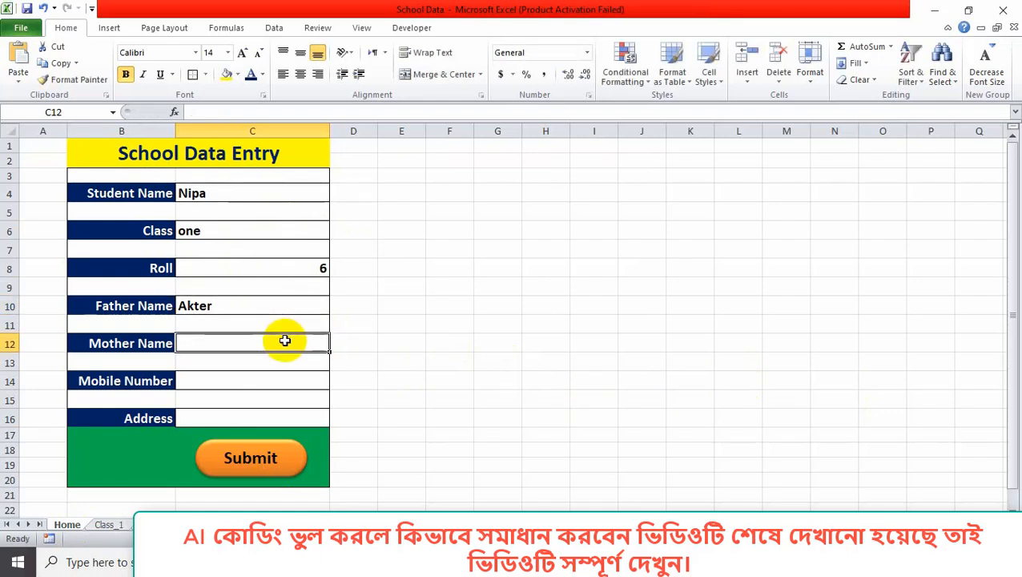
text(Rina)
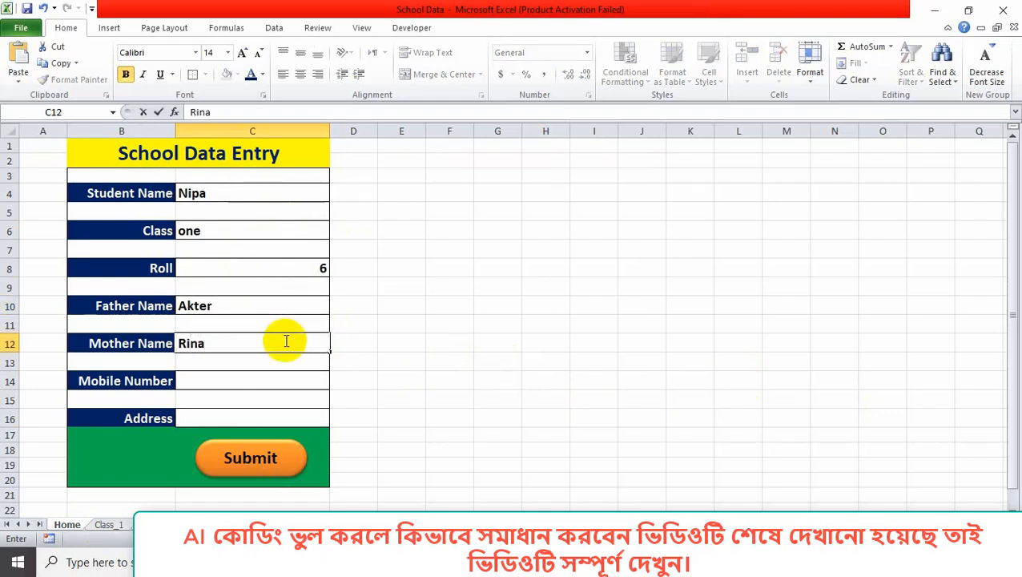
click(221, 380)
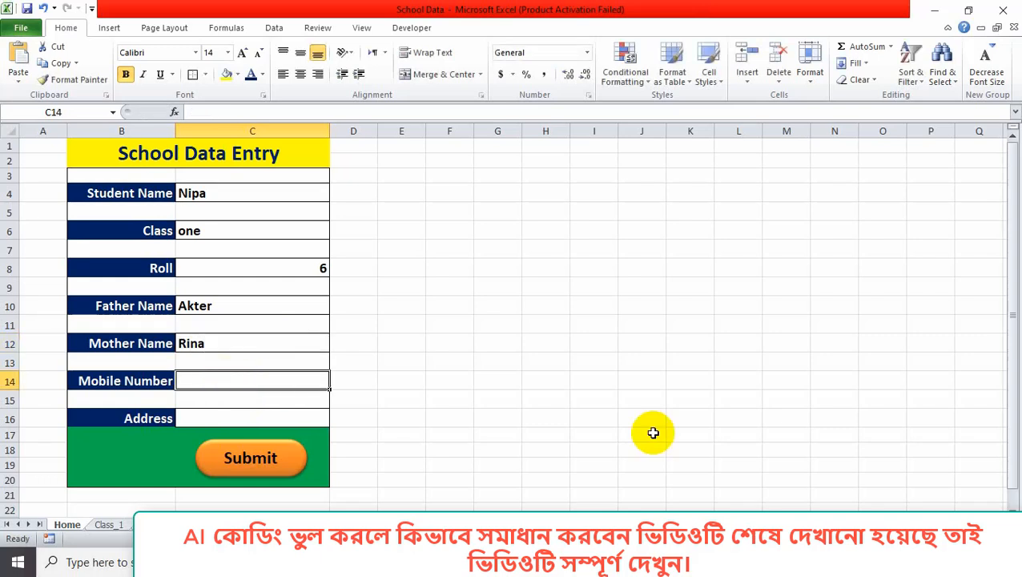
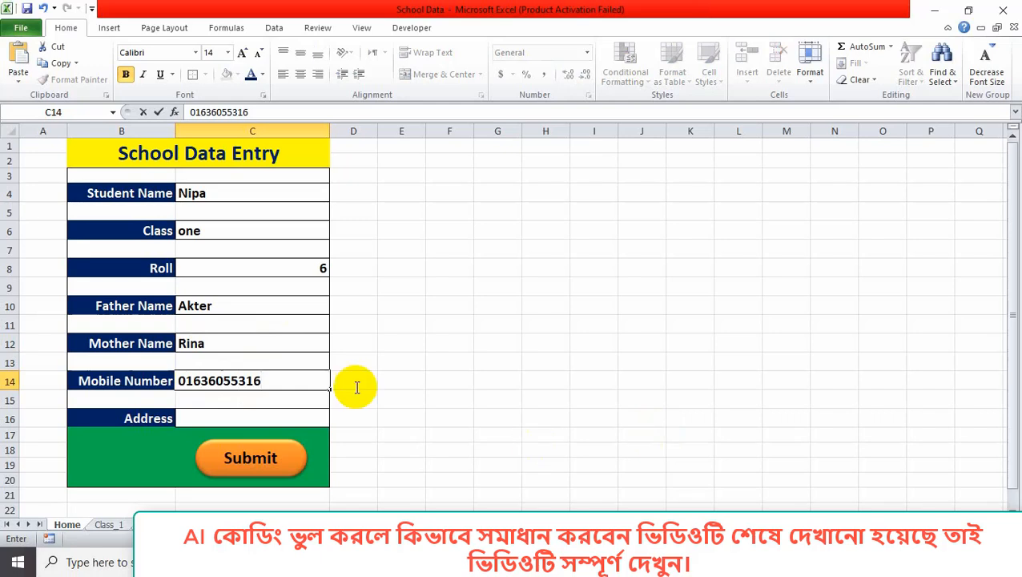
click(229, 418)
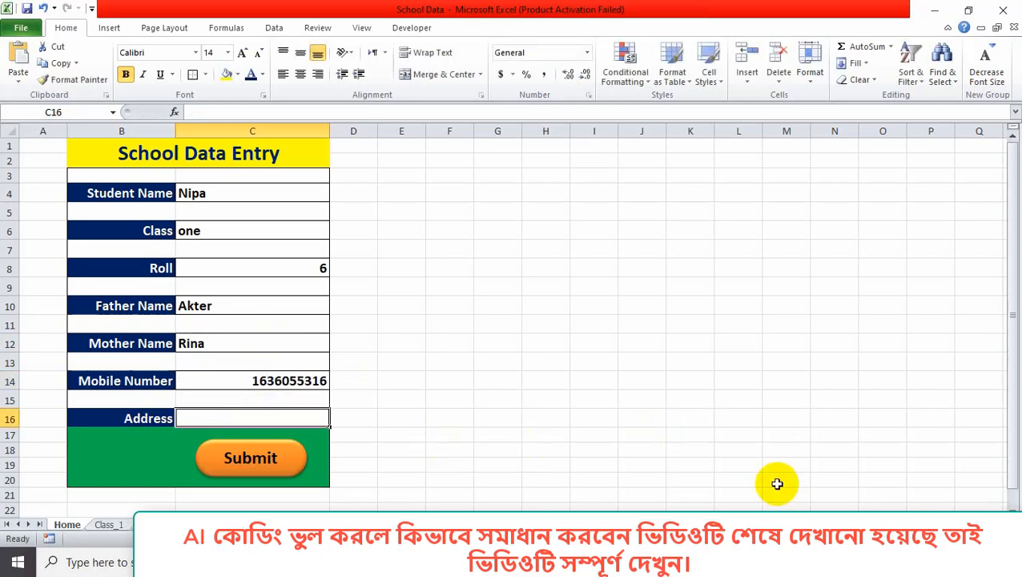
text(Comilla)
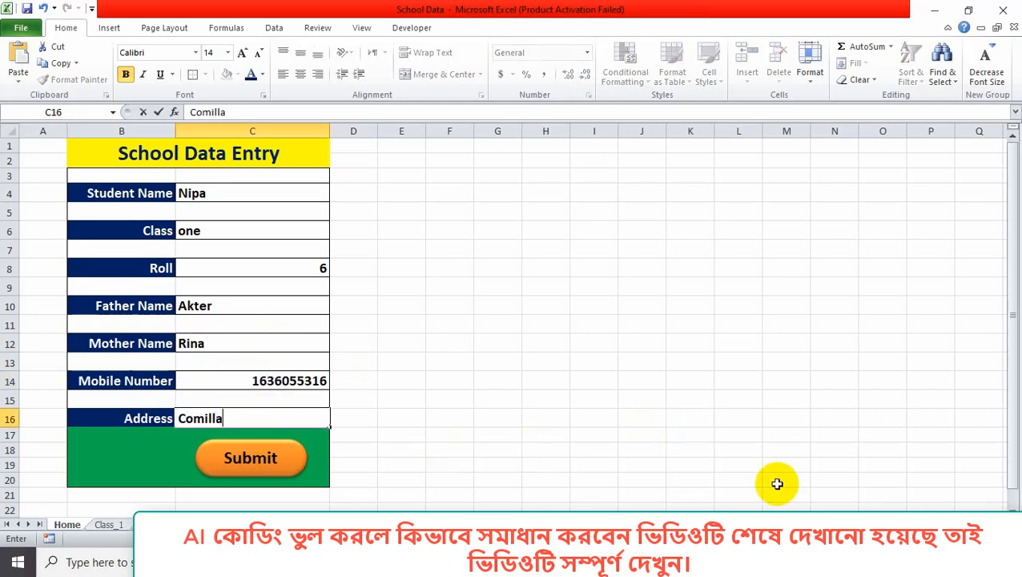
Submit the roll 6 record, verify it as row 4 on Class_1, and return Home.
click(256, 471)
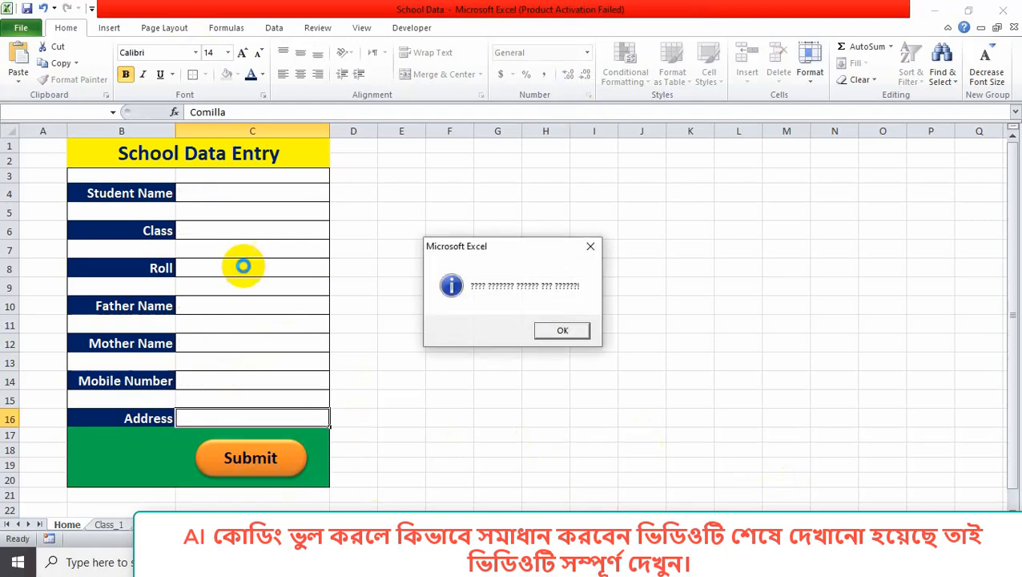
click(562, 330)
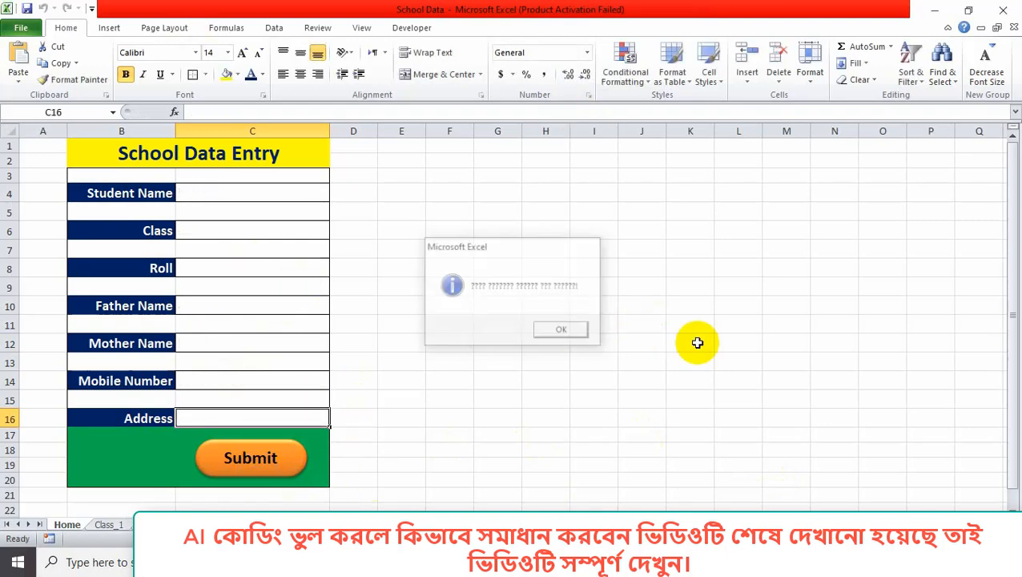
click(109, 526)
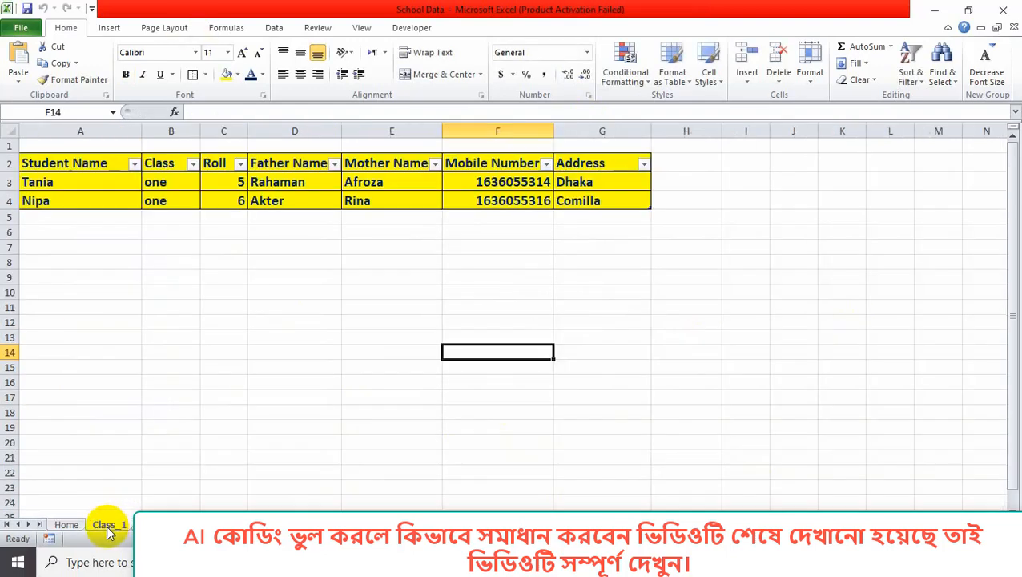
click(8, 201)
click(795, 262)
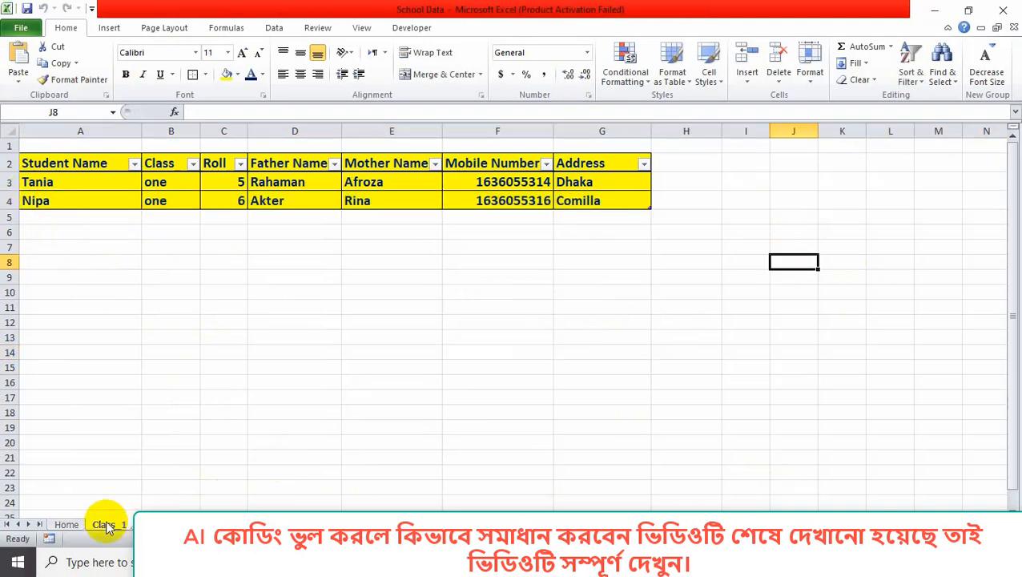
click(69, 524)
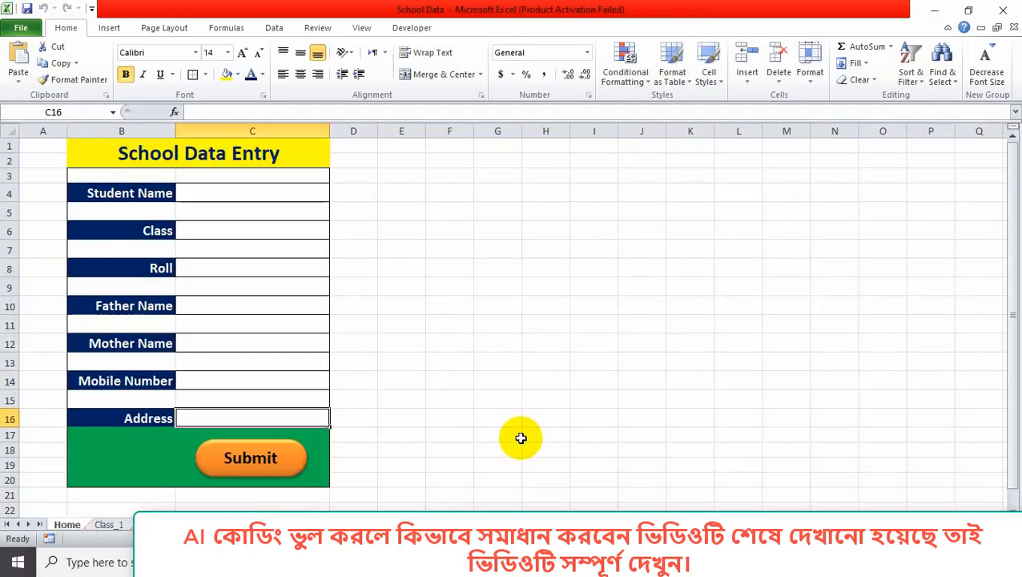